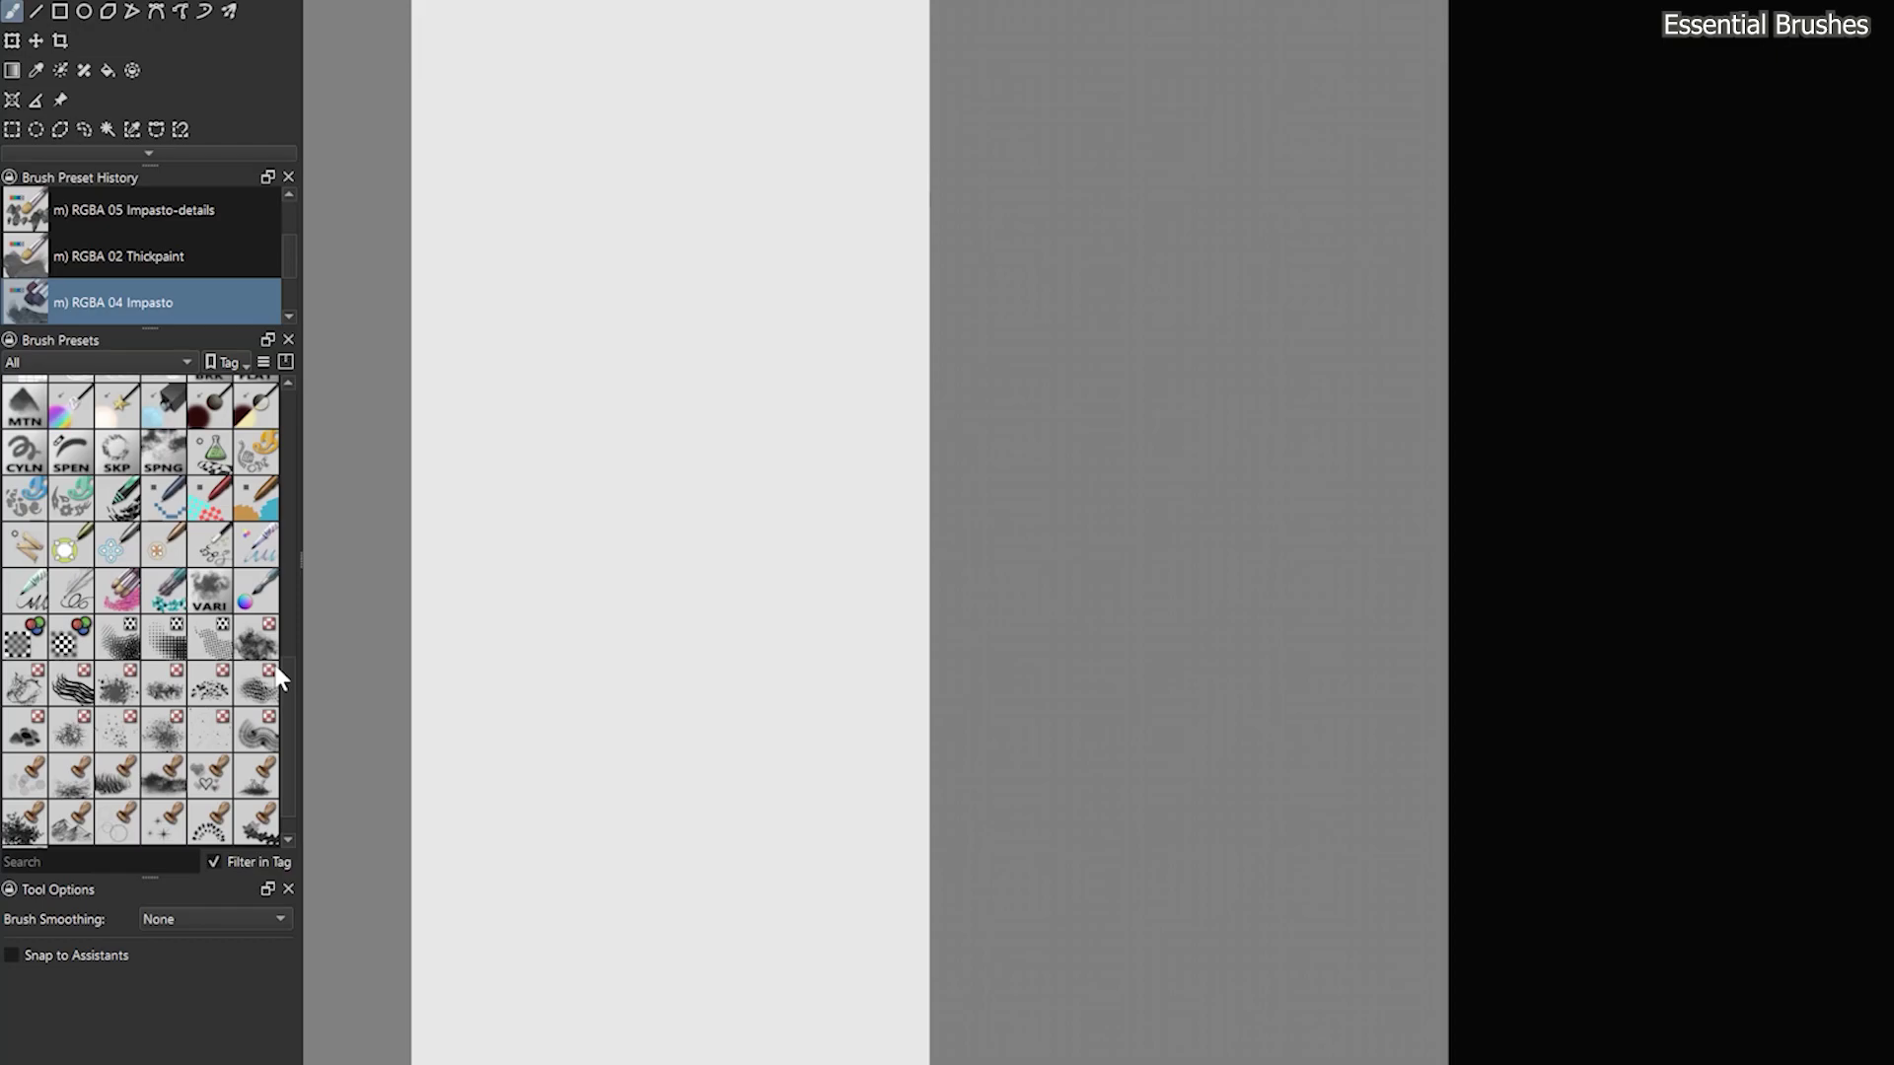
Step: Filter the brush presets to show only those tagged Rendering AR
left_click(285, 362)
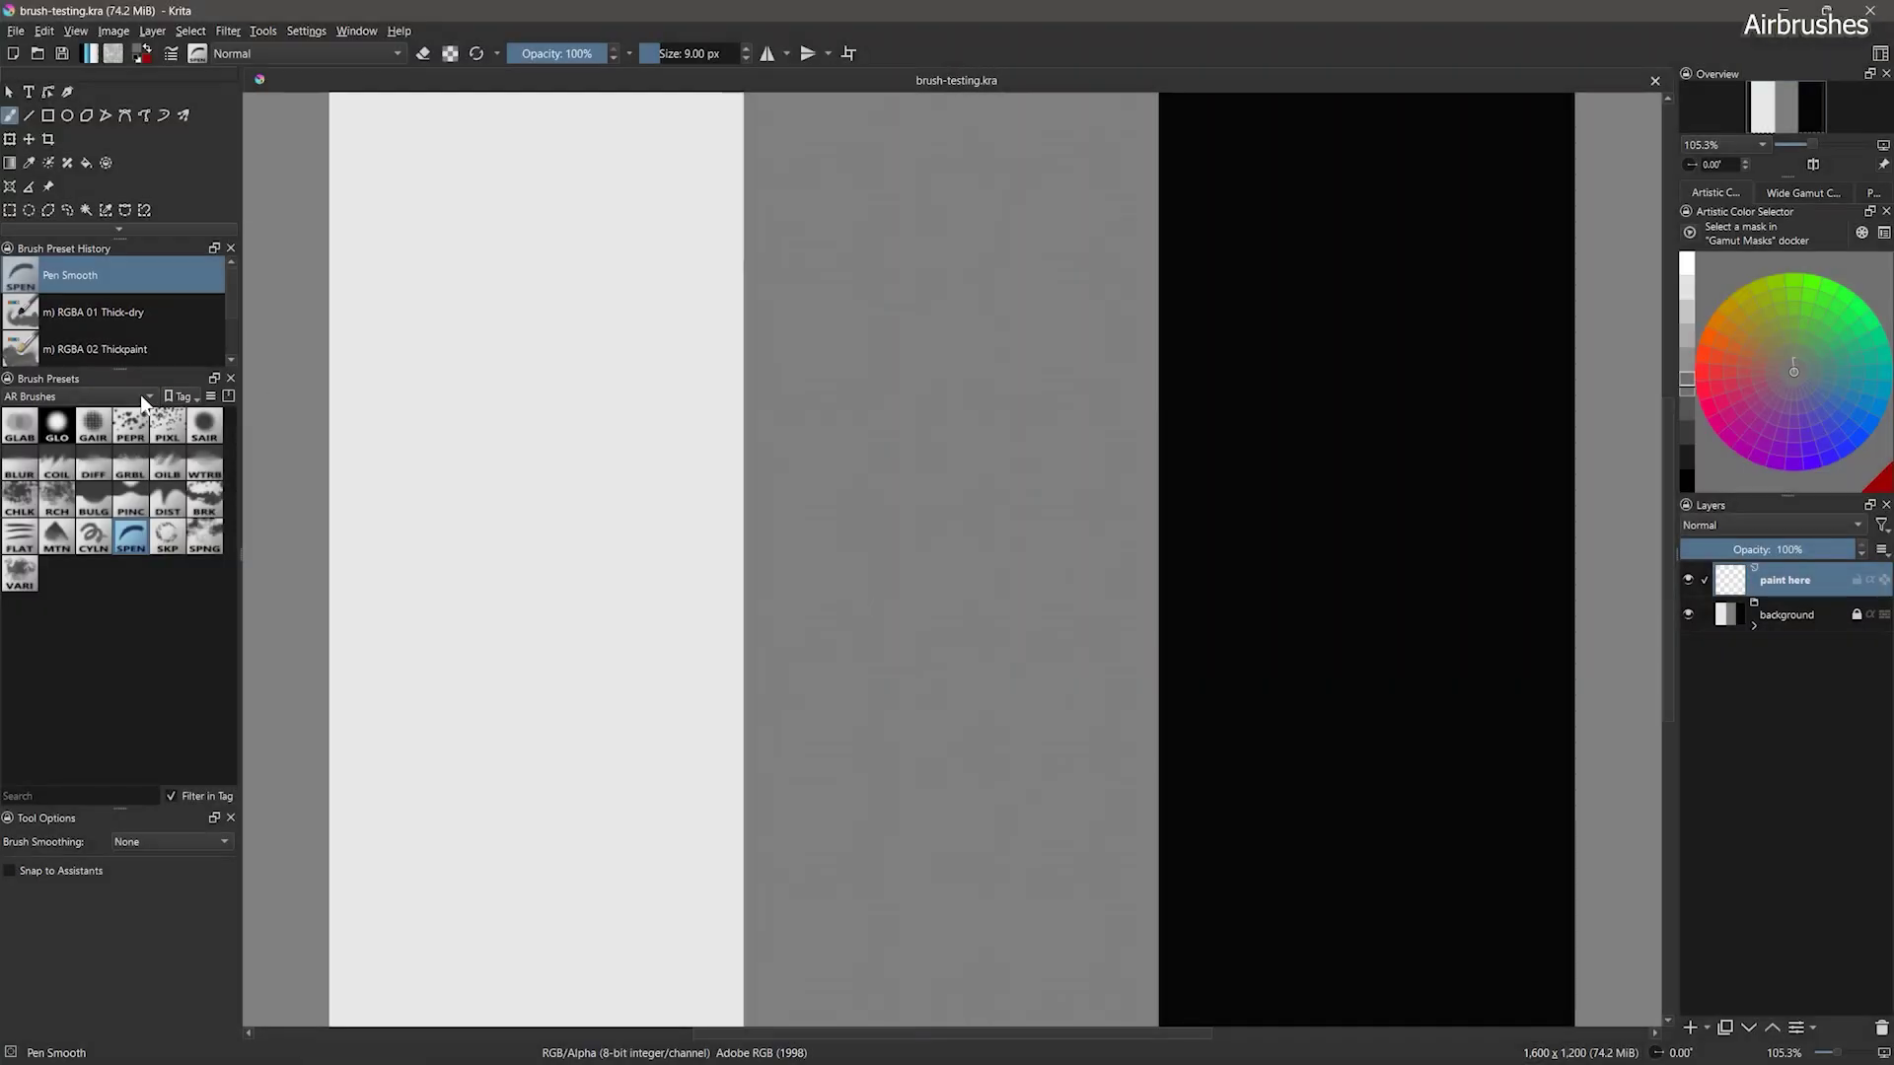
left_click(67, 397)
left_click(59, 562)
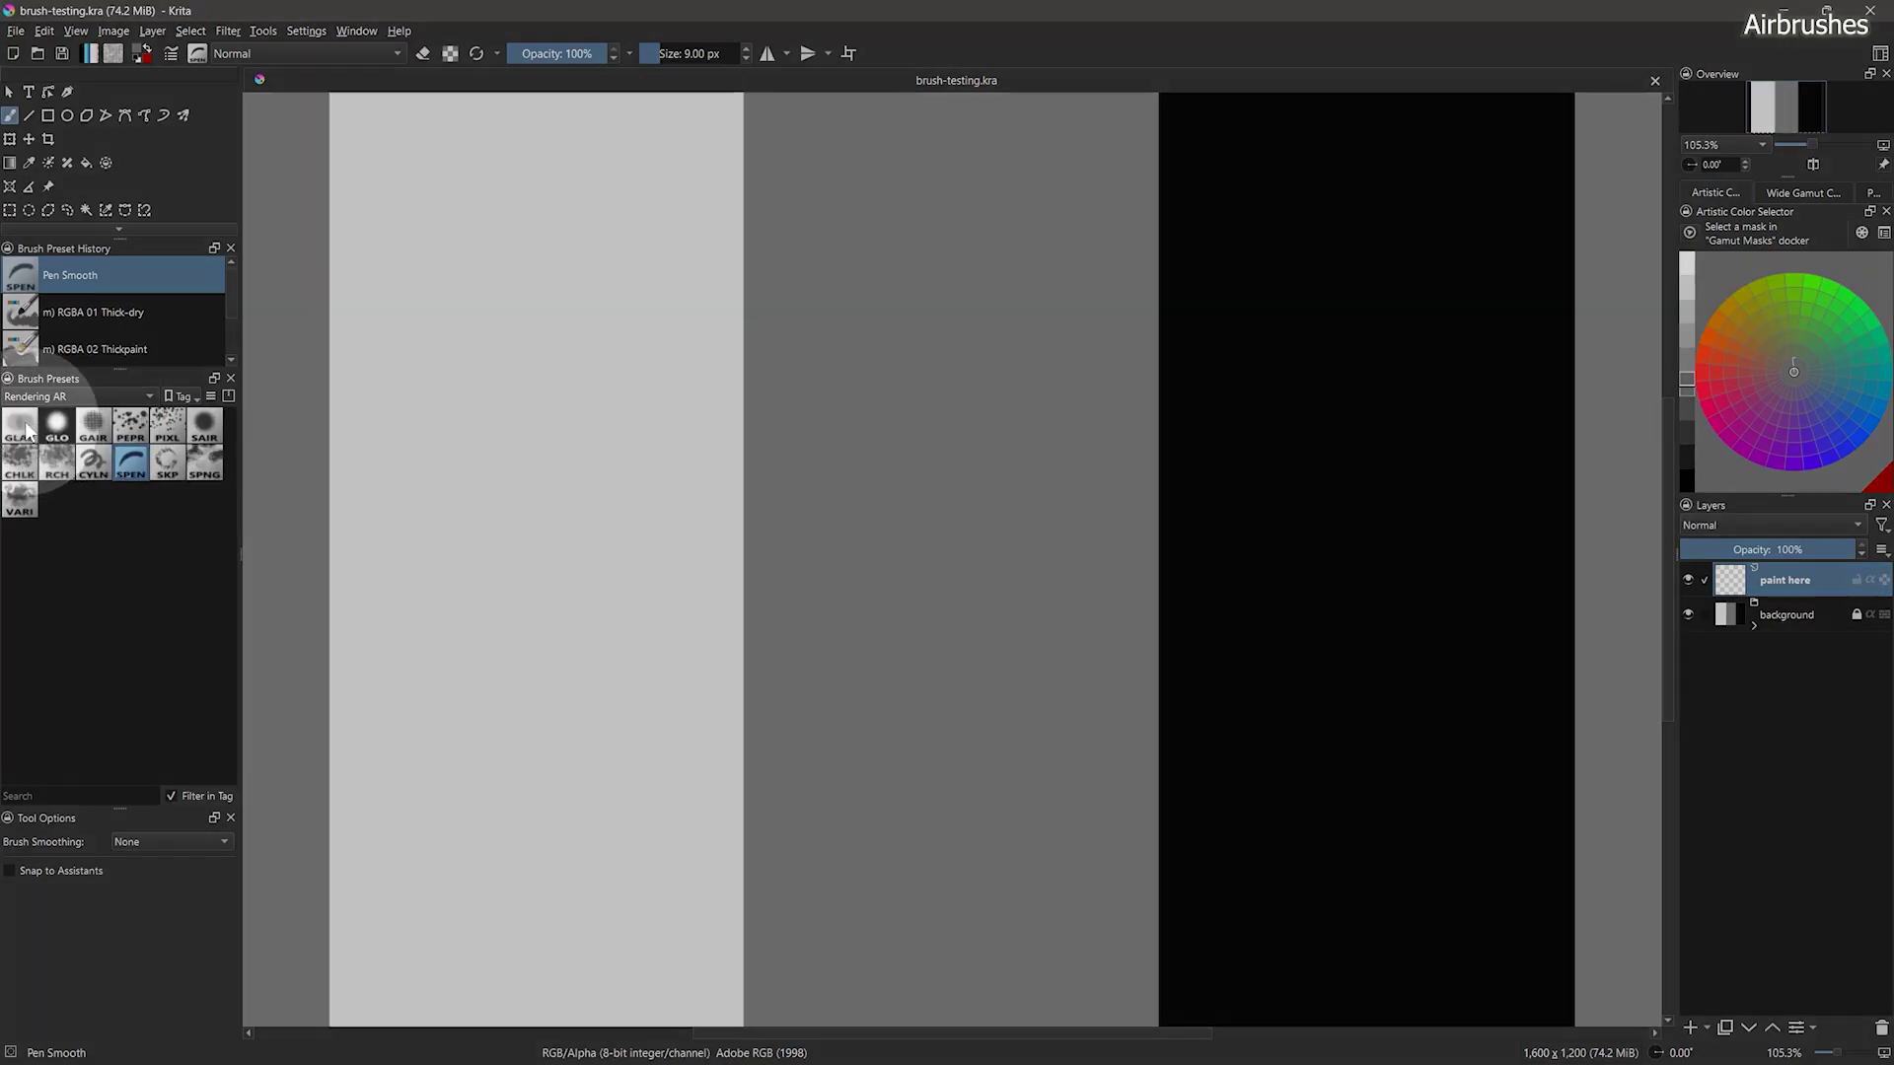
Step: Select the Airbrush Soft preset and a saturated blue, and paint broad soft strokes across the three background bands
left_click(204, 430)
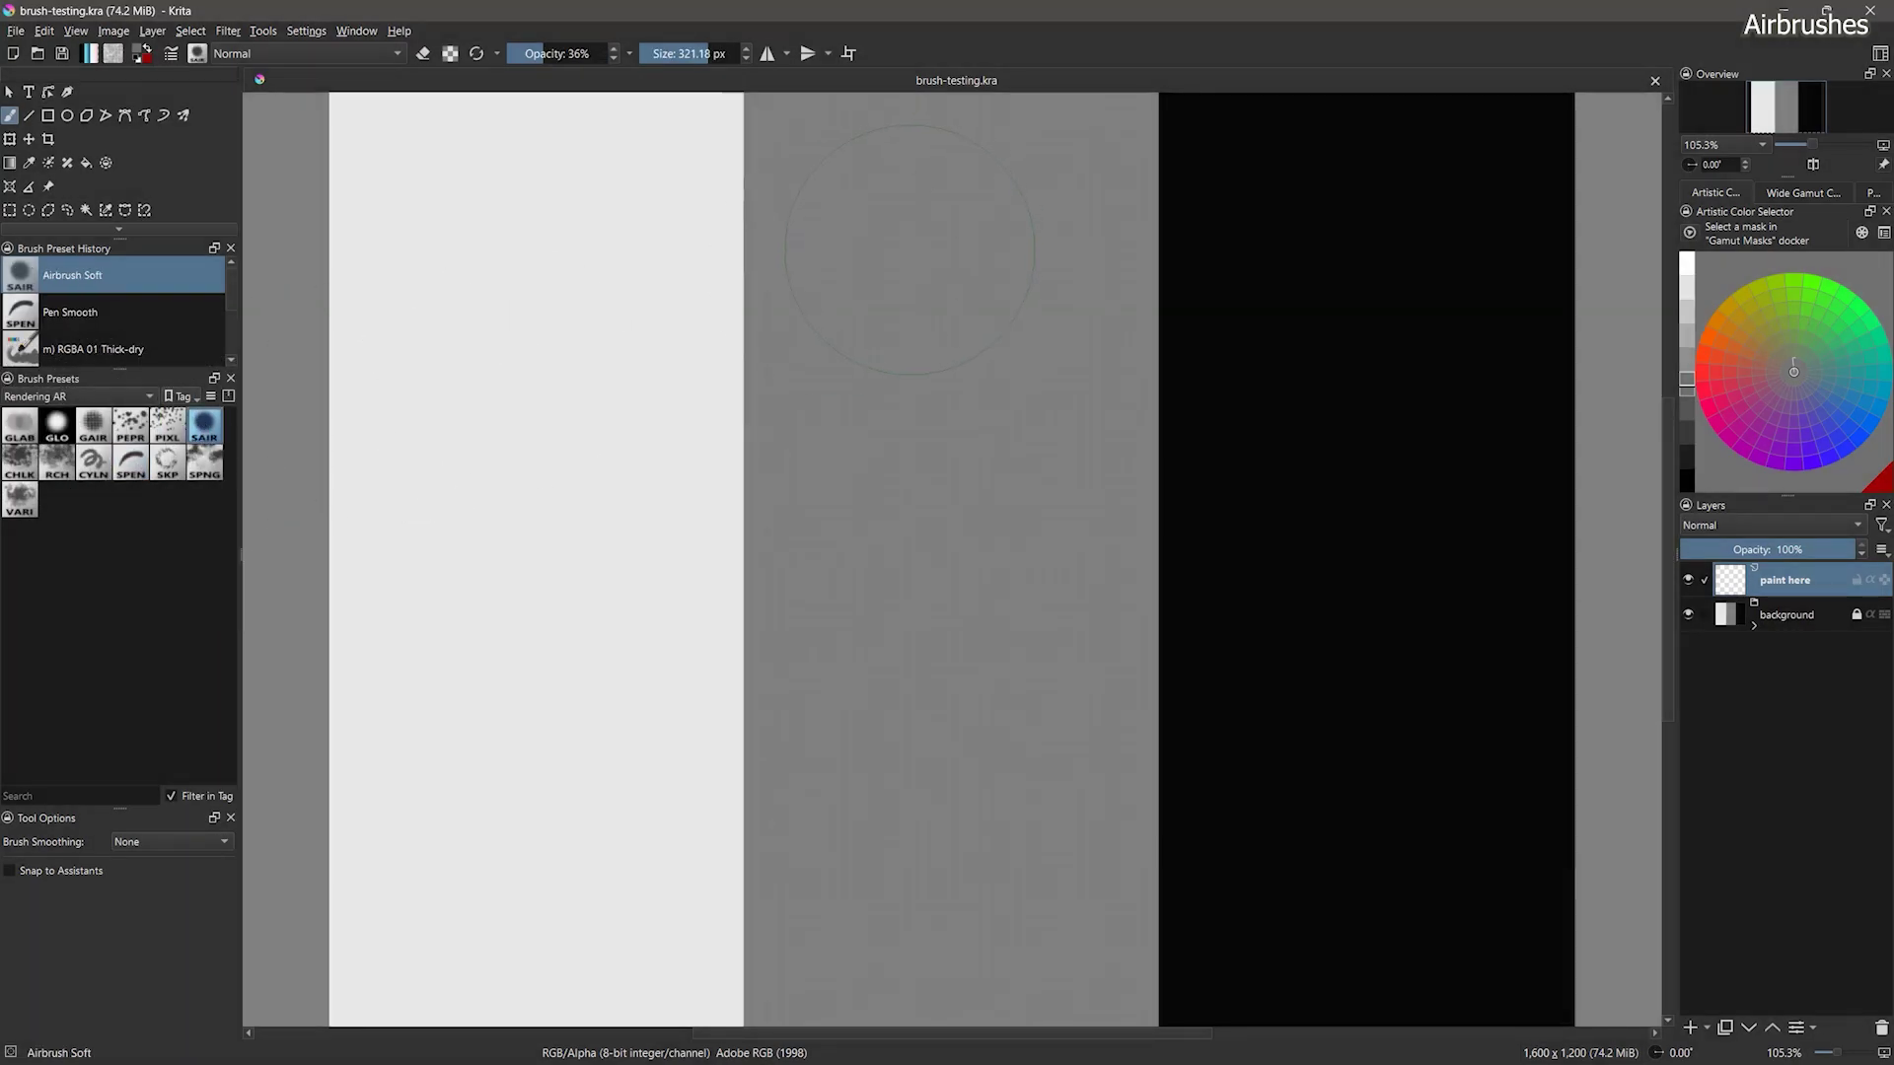
left_click(1866, 406)
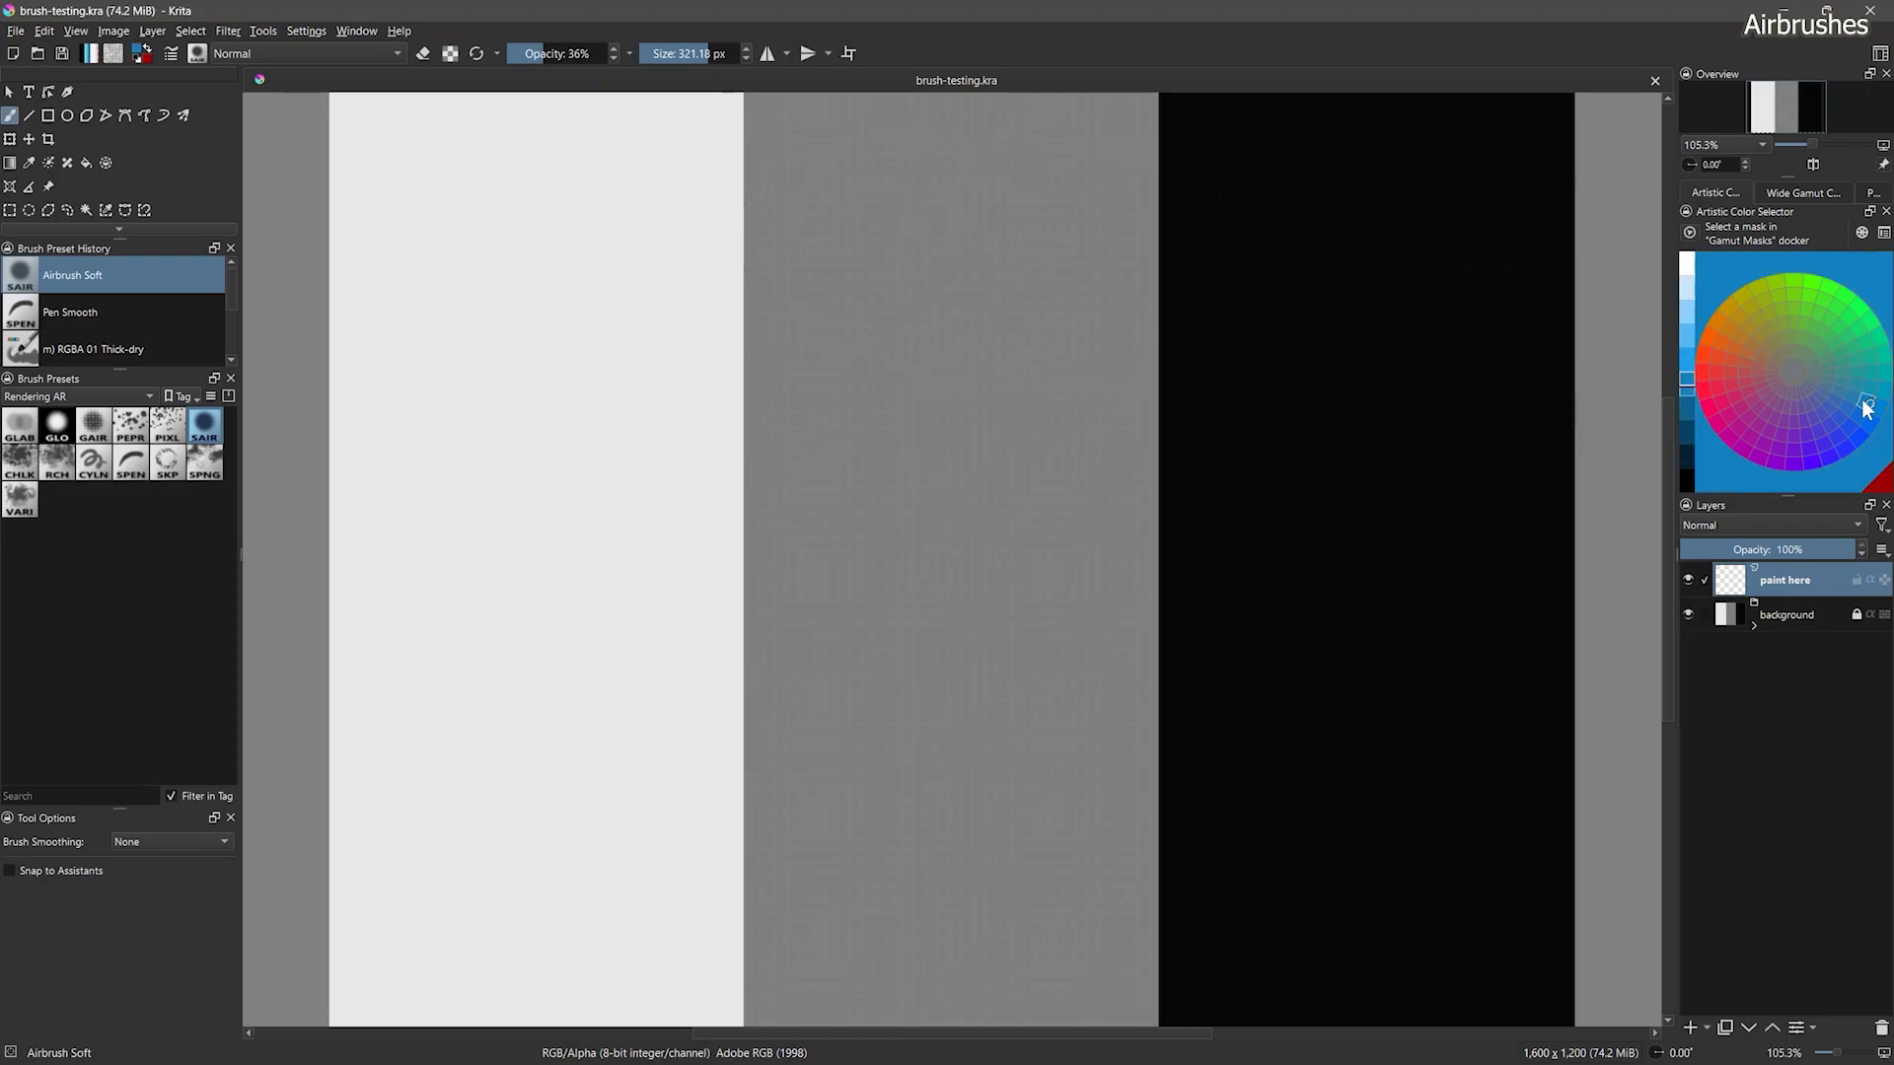
mouse_move(1356, 266)
left_mouse_down()
mouse_move(887, 291)
mouse_move(613, 394)
mouse_move(1312, 444)
mouse_move(1082, 473)
mouse_move(1287, 577)
mouse_move(1226, 719)
mouse_move(1243, 651)
mouse_move(991, 235)
mouse_move(1383, 321)
mouse_move(1226, 631)
mouse_move(848, 730)
left_mouse_up()
Step: Change the paint colour to a light yellow and brush soft strokes across the lower part of the canvas
left_click(1756, 285)
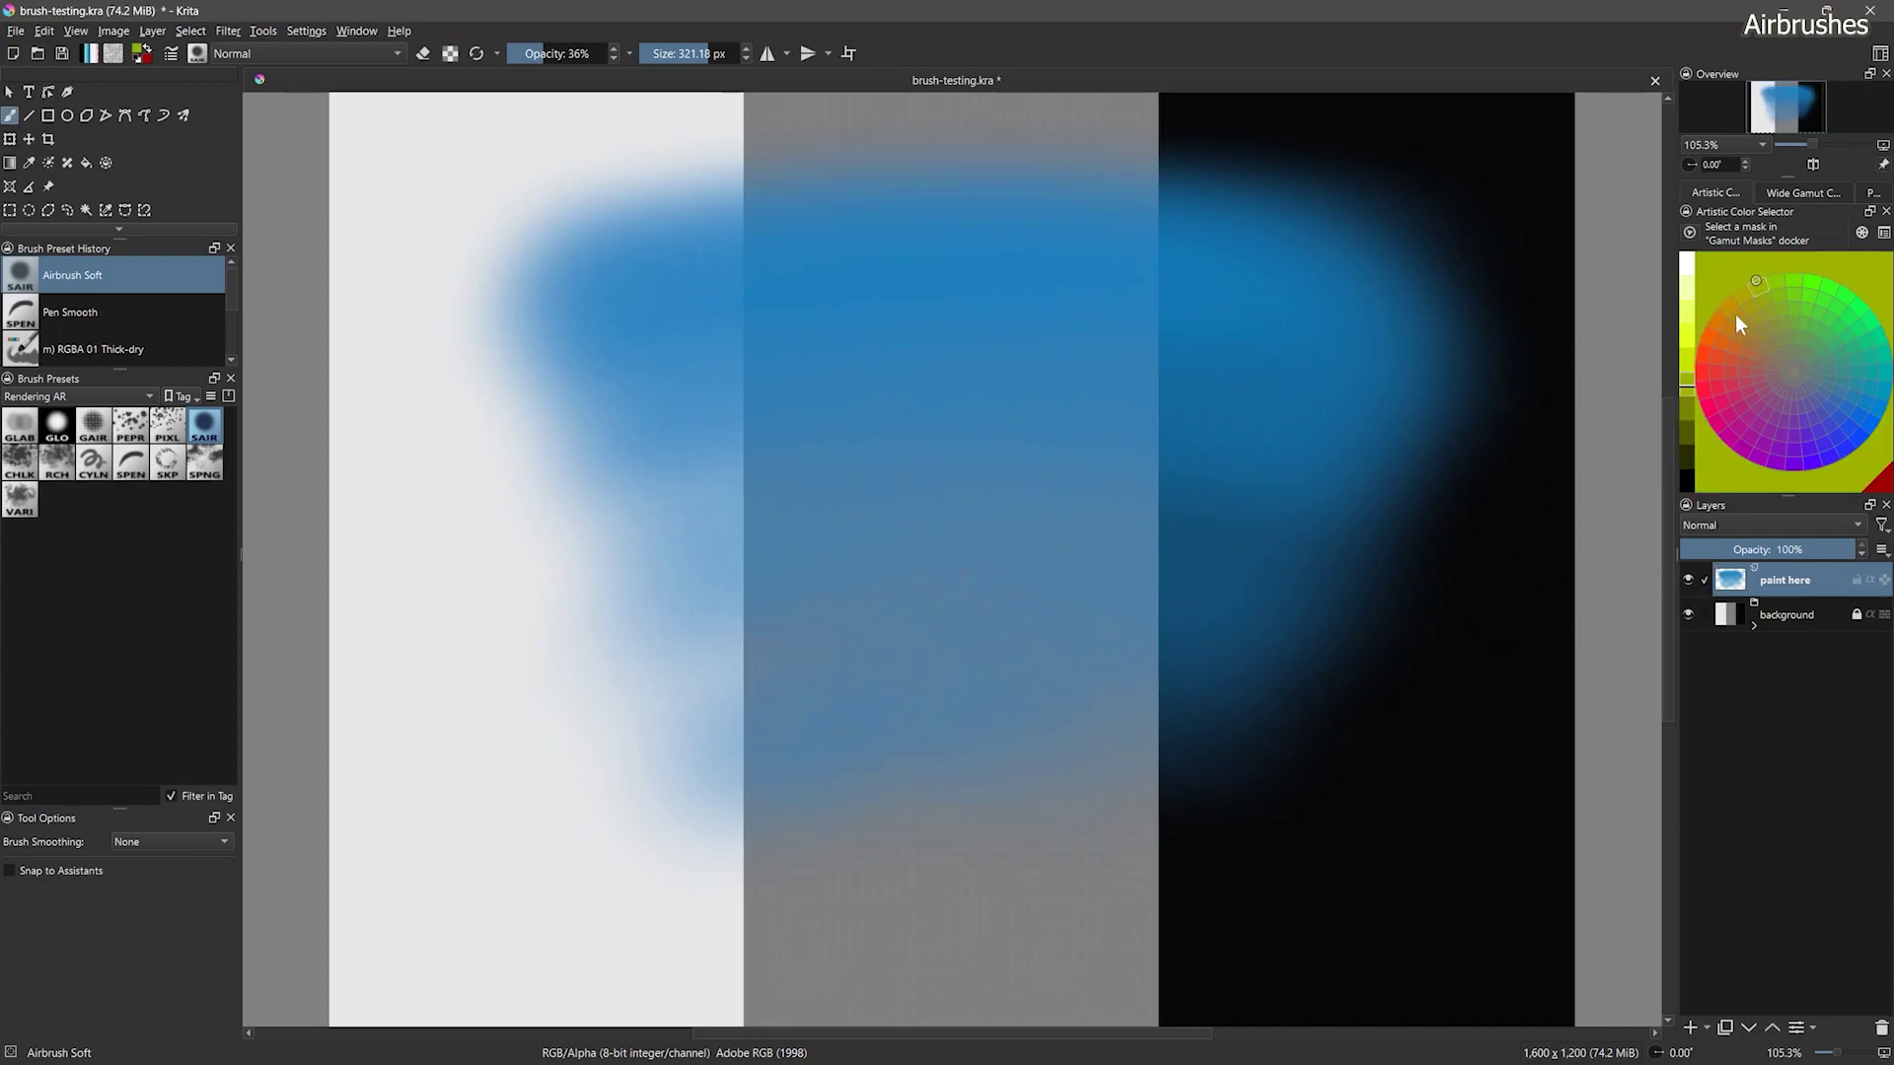
left_click(1686, 313)
mouse_move(1410, 849)
left_mouse_down()
mouse_move(1196, 833)
mouse_move(1289, 854)
mouse_move(625, 761)
mouse_move(617, 689)
mouse_move(1121, 591)
mouse_move(1460, 592)
left_mouse_up()
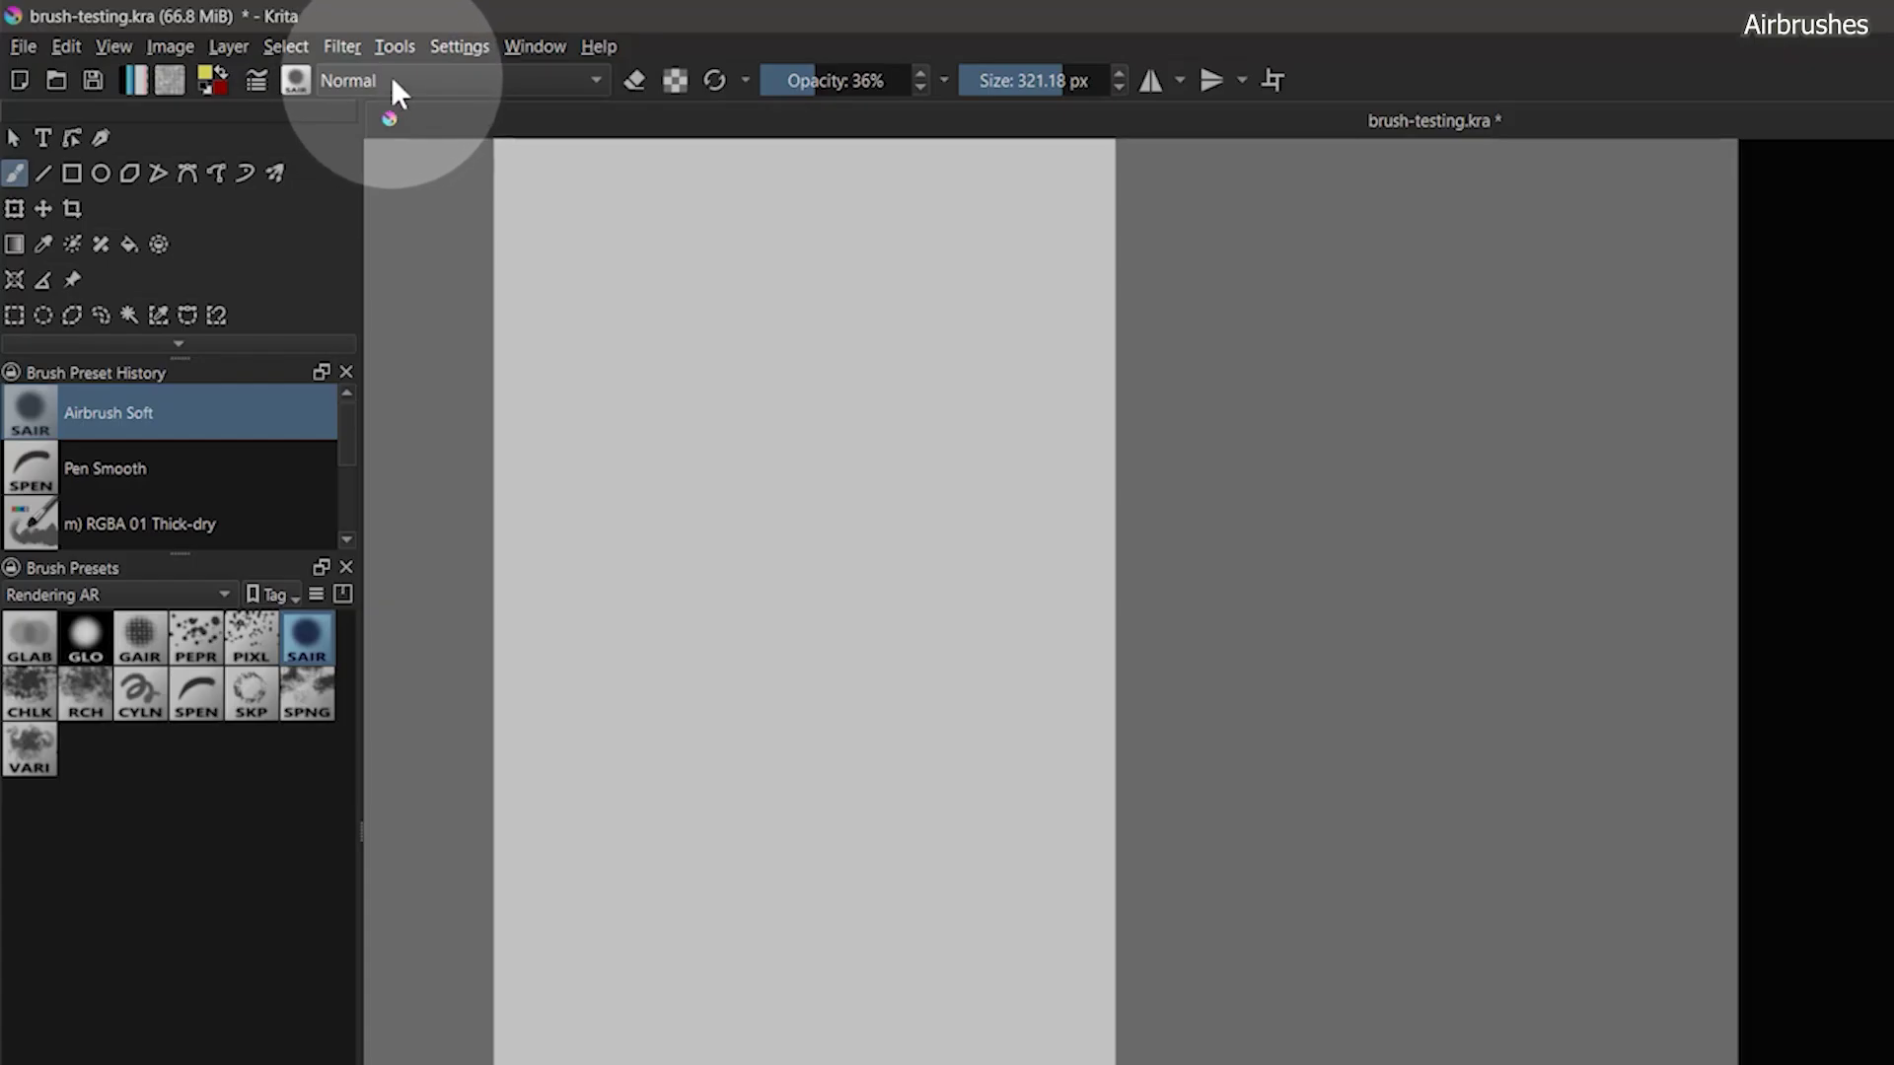
Step: Set the brush blending mode to Multiply and paint a yellow stroke and a teal stroke below it across all bands
left_click(396, 79)
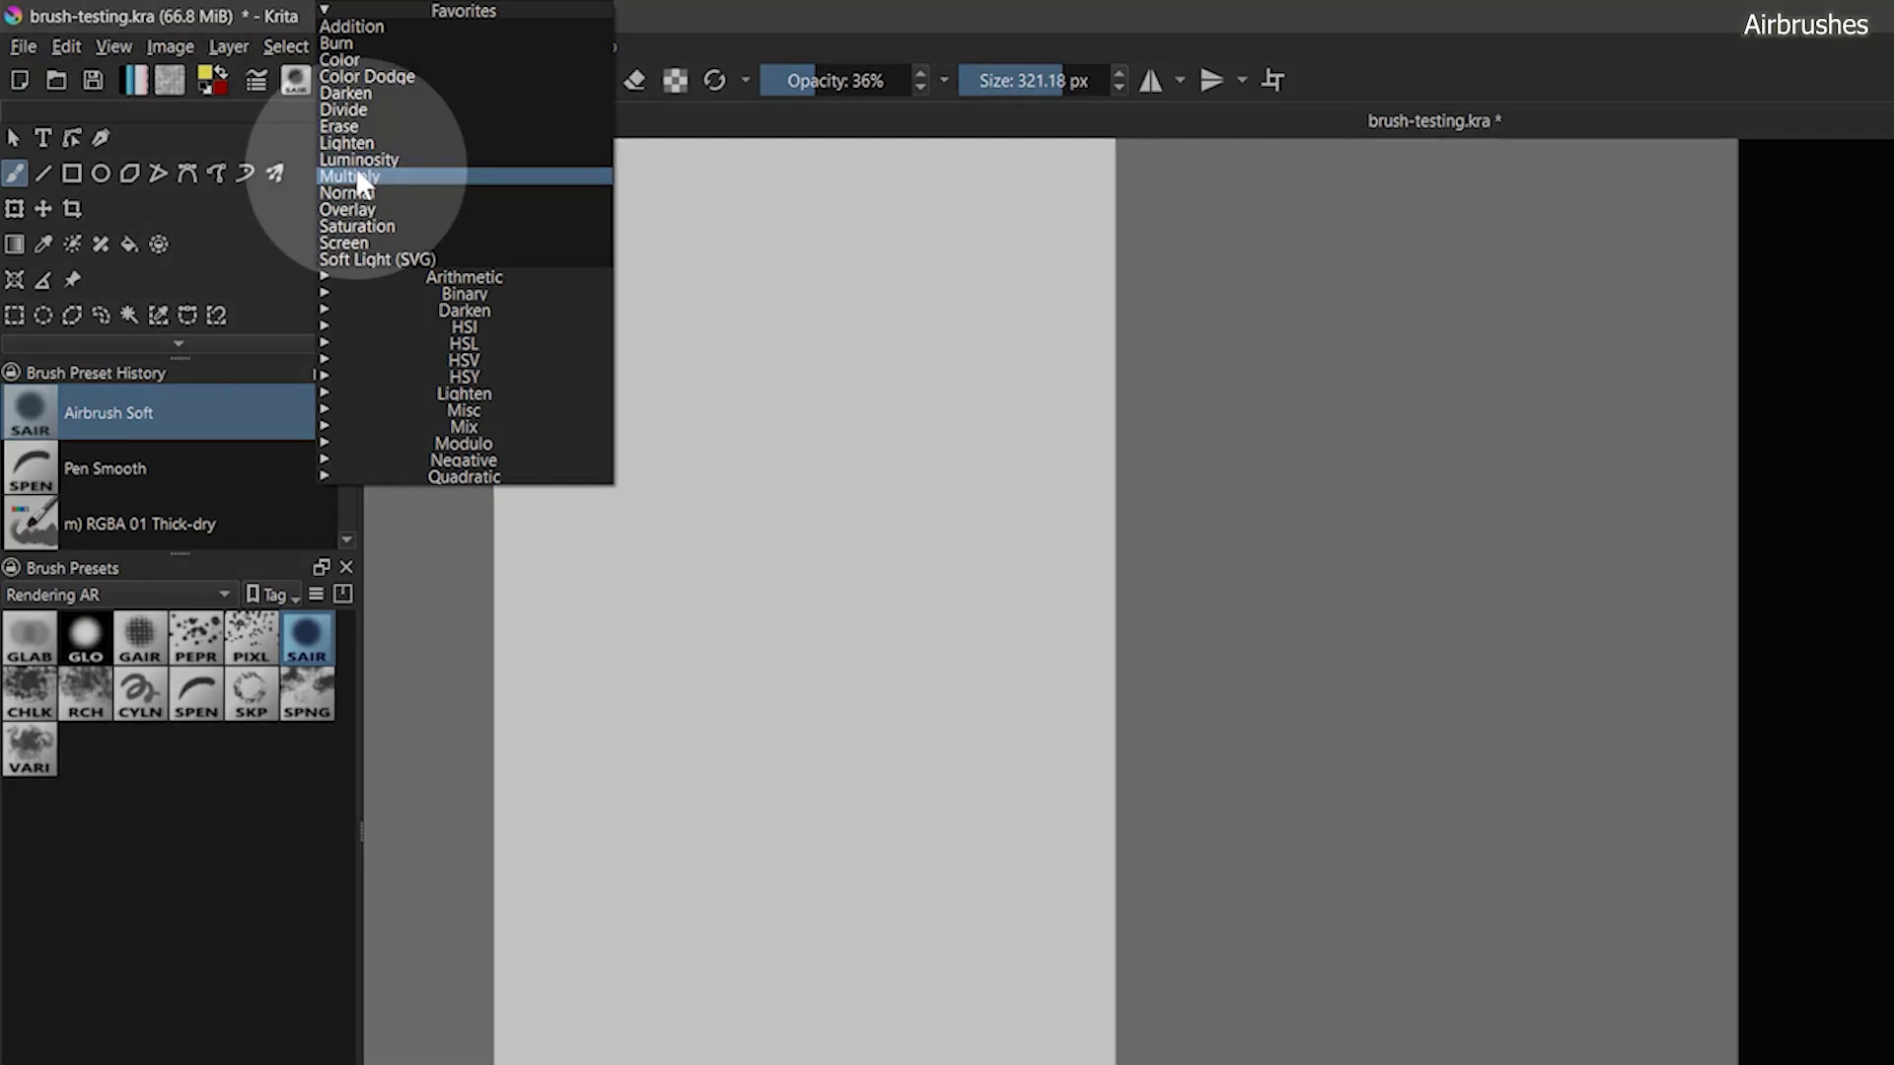
left_click(379, 176)
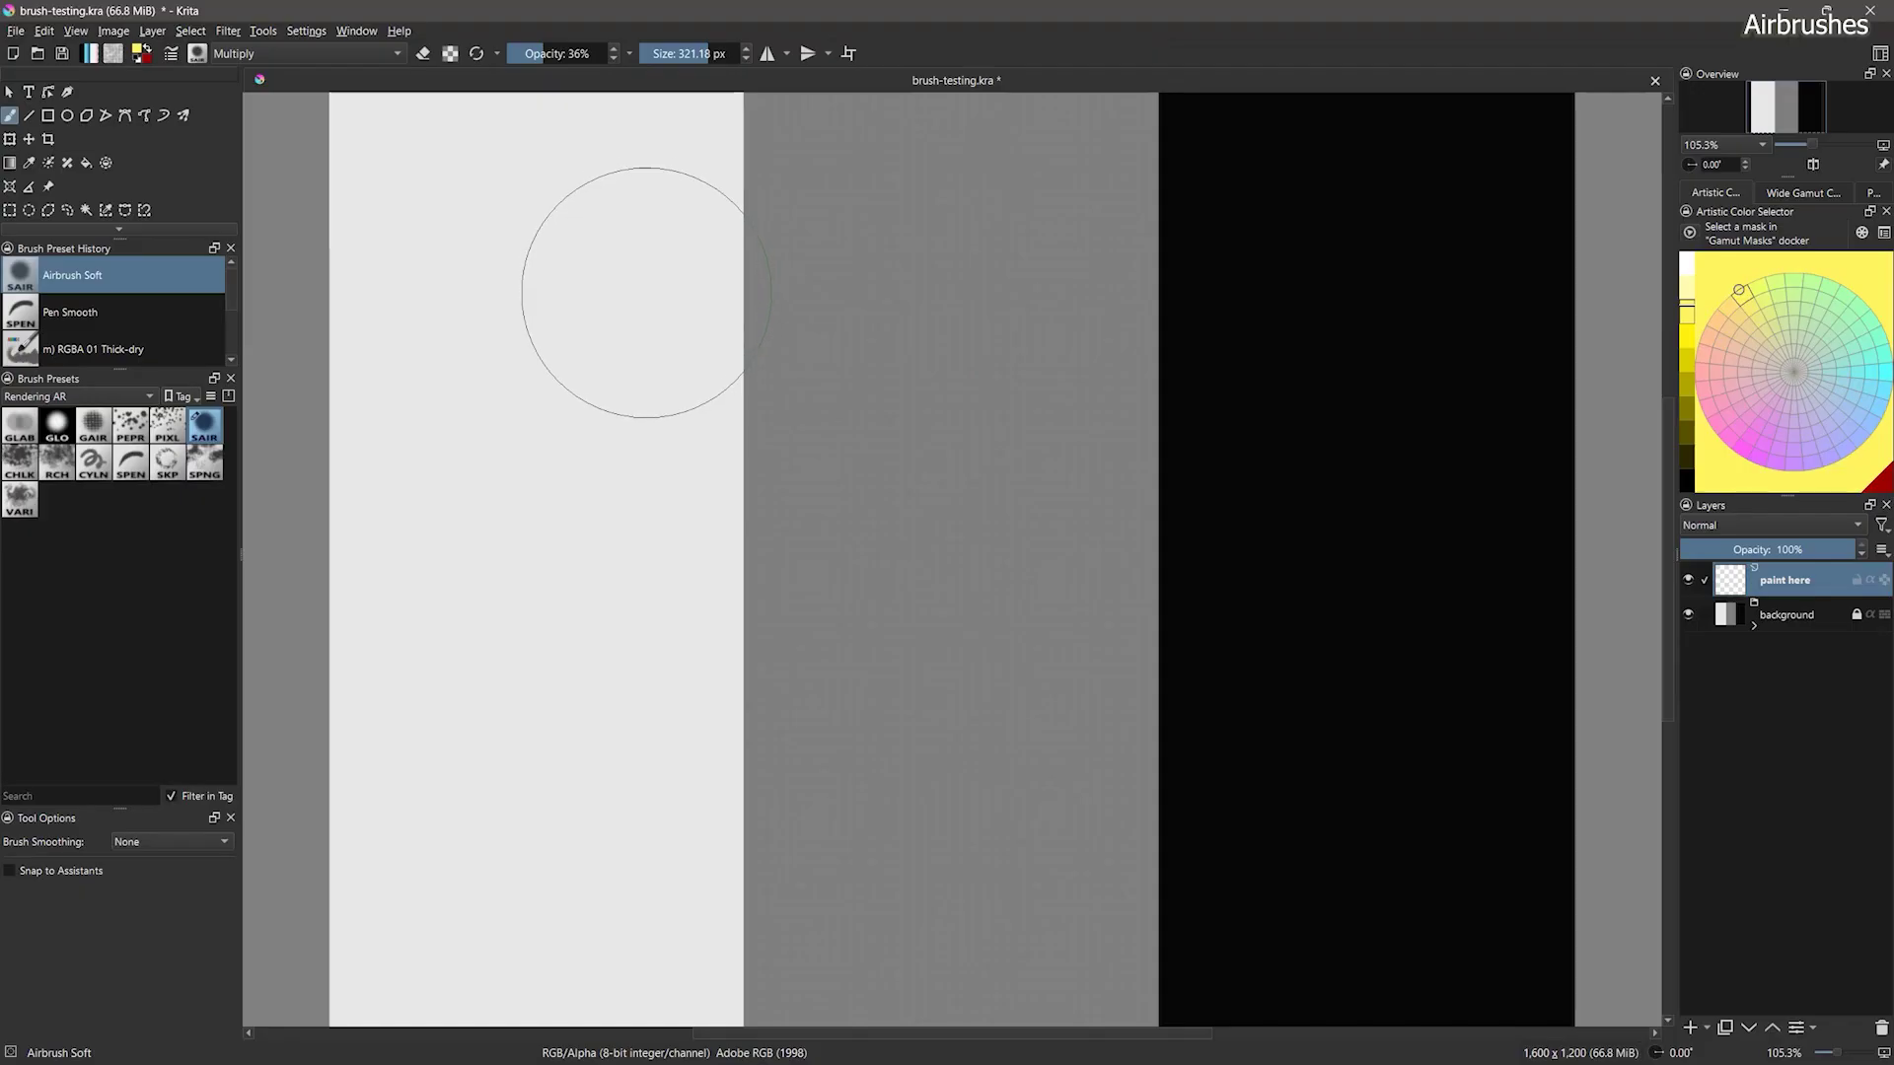
mouse_move(799, 496)
left_mouse_down()
mouse_move(1892, 494)
mouse_move(850, 528)
left_mouse_up()
left_click(1858, 371)
left_click(1687, 385)
mouse_move(1416, 574)
left_mouse_down()
mouse_move(1071, 556)
mouse_move(1342, 566)
left_mouse_up()
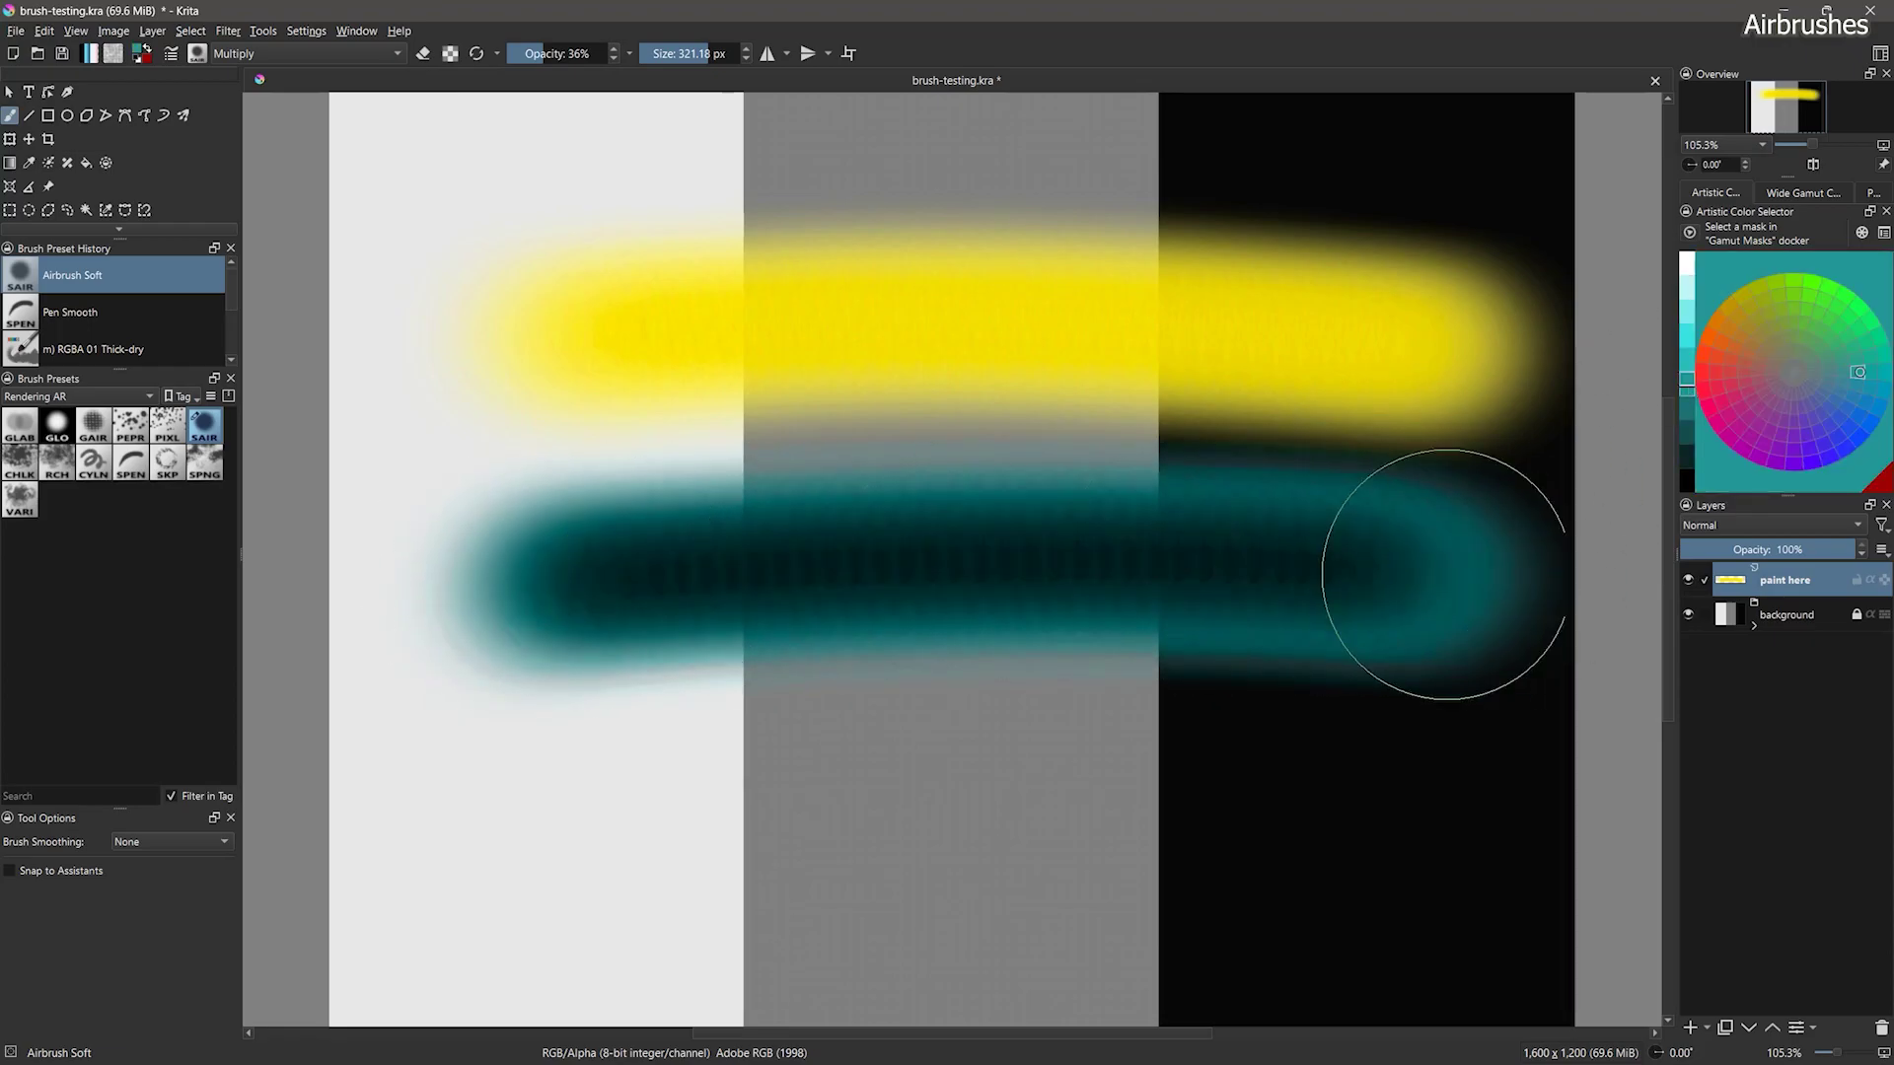
Step: Set the "paint here" layer's blending mode to Multiply and paint another teal stroke below the existing ones
left_click(1734, 524)
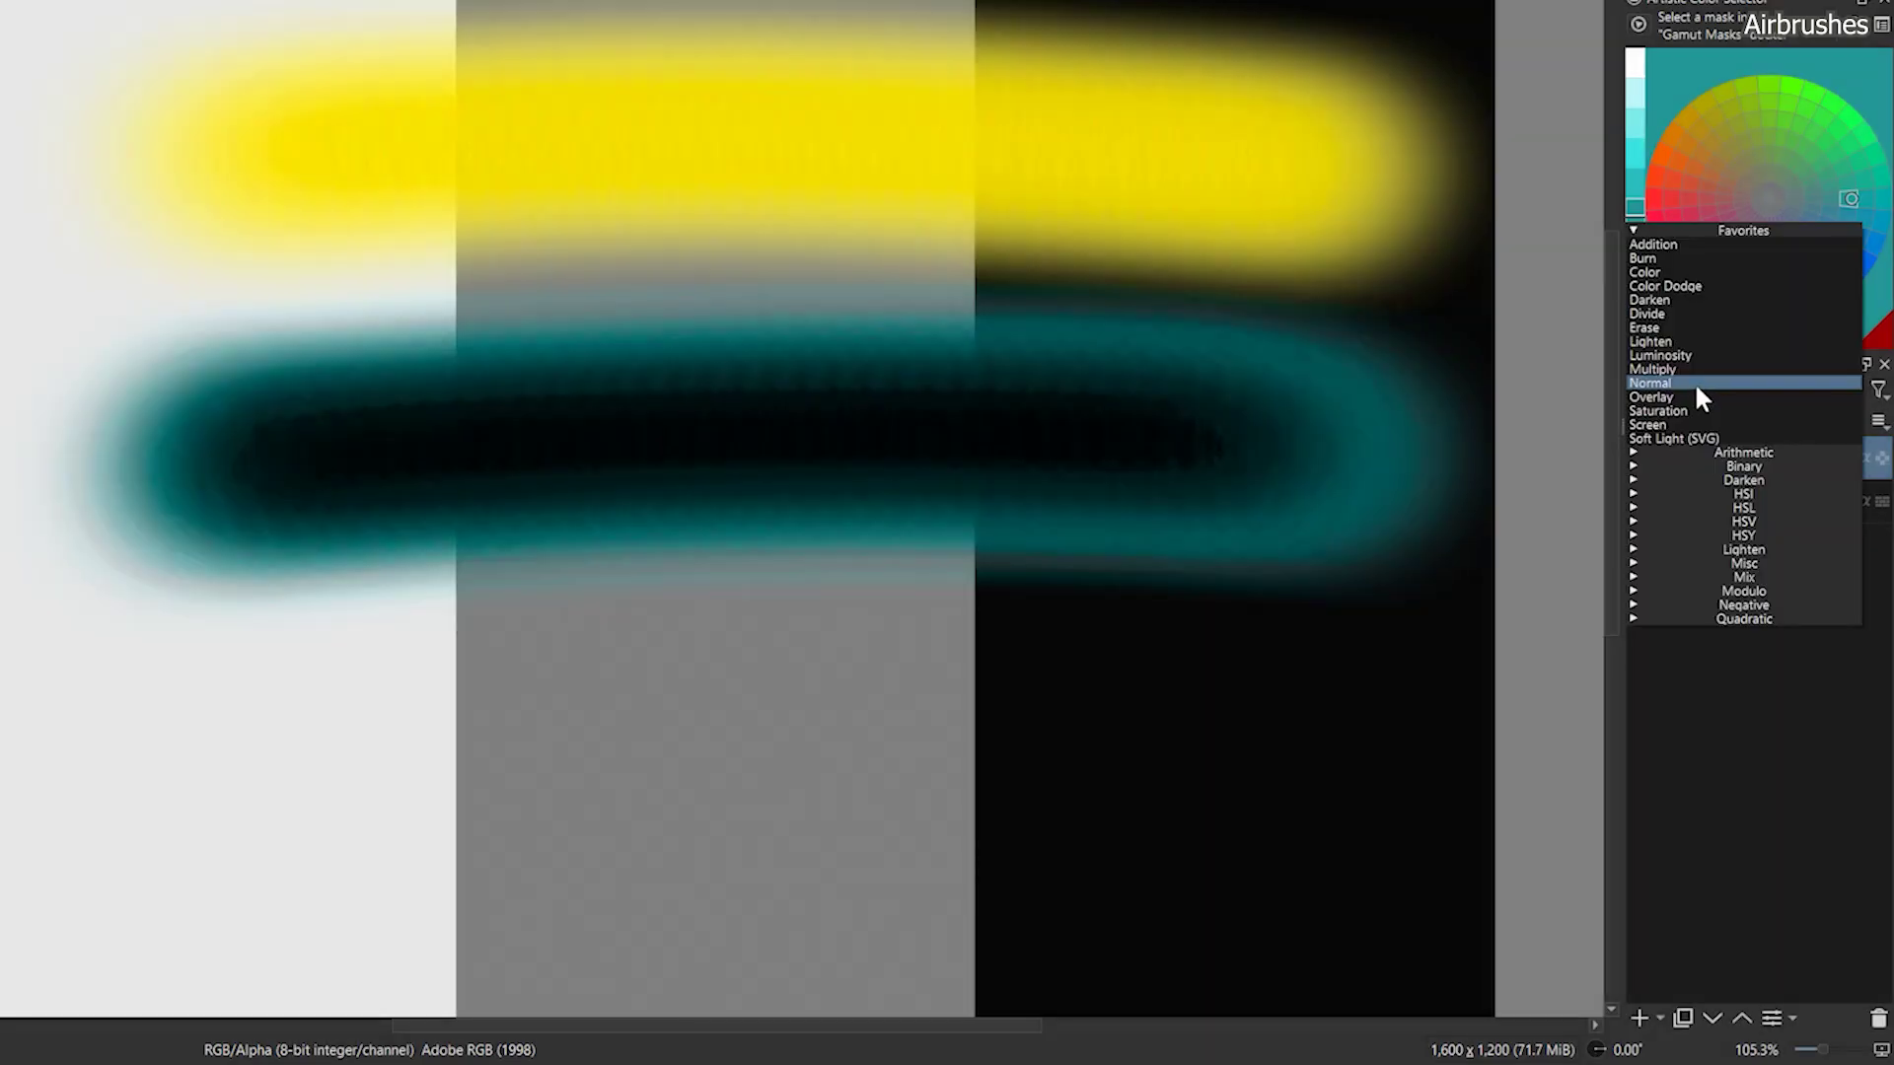
left_click(1667, 367)
mouse_move(1319, 535)
left_mouse_down()
mouse_move(401, 774)
mouse_move(1196, 812)
left_mouse_up()
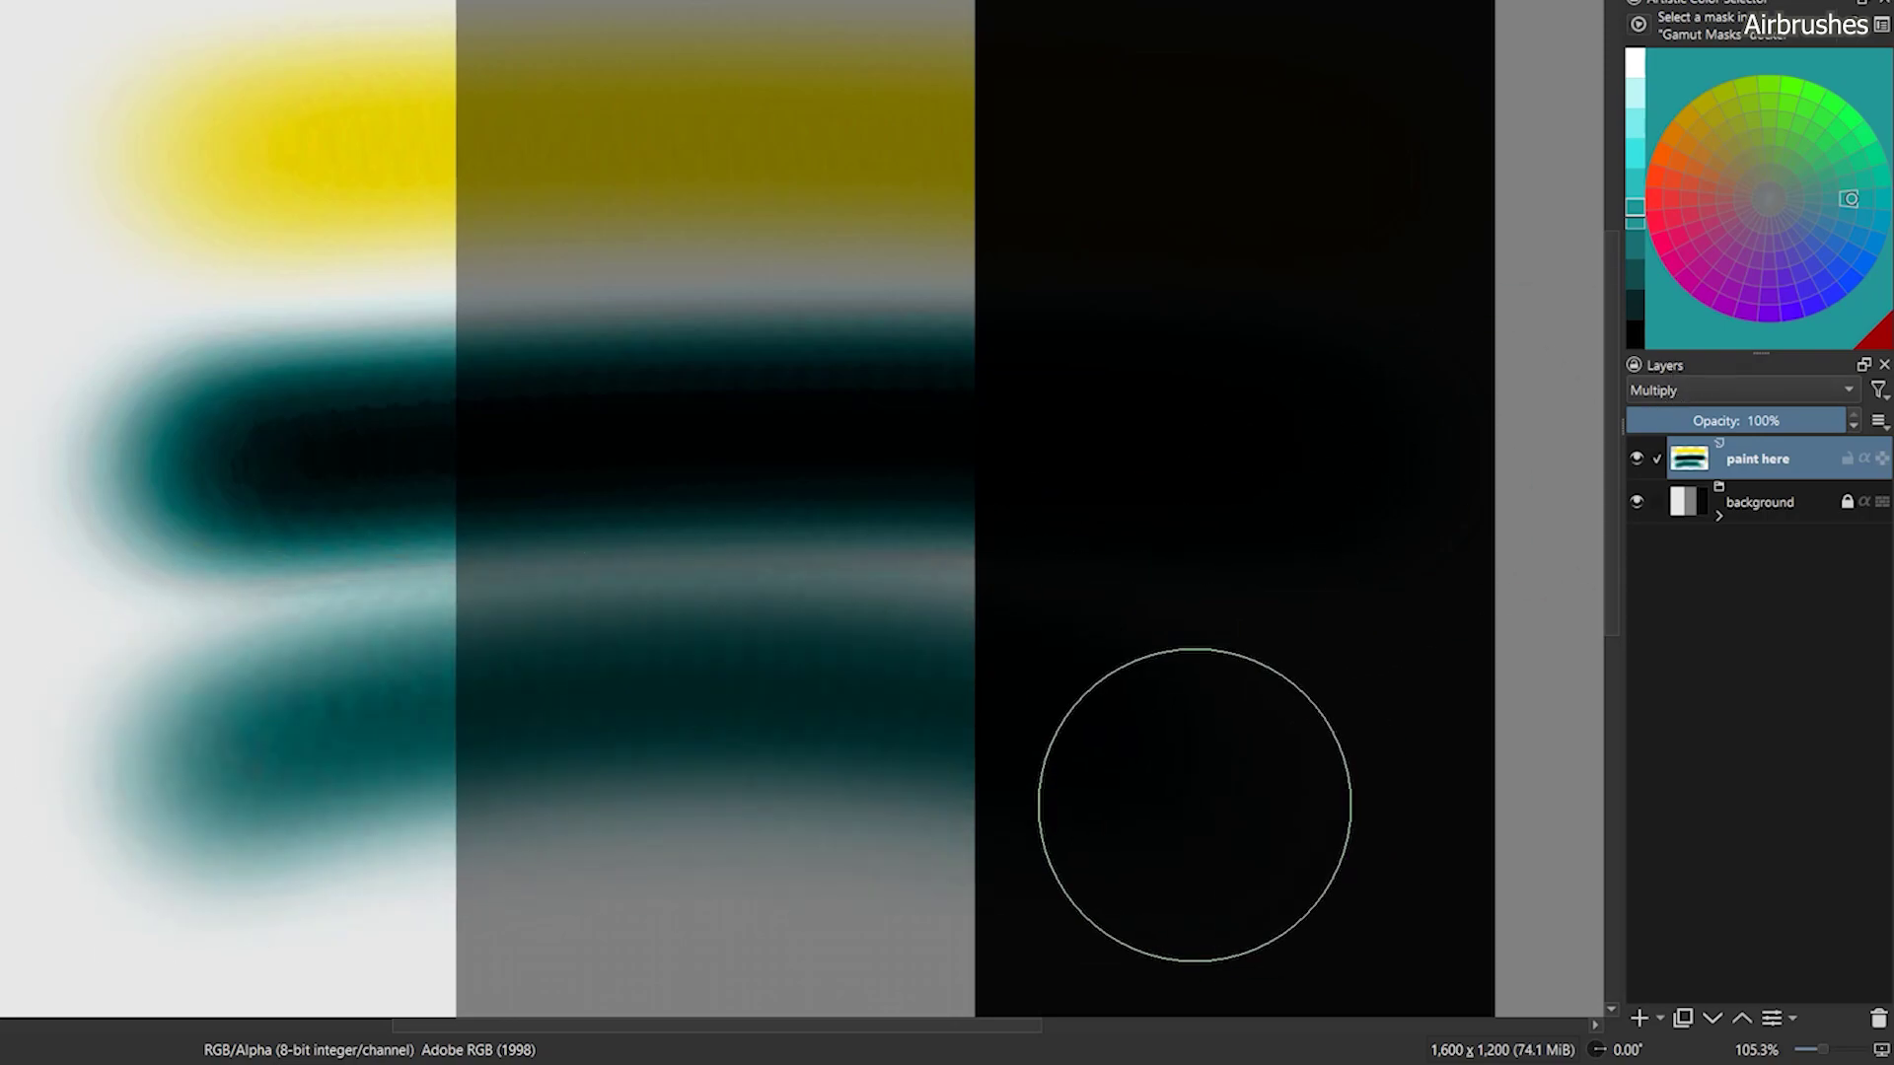
Step: Open a fresh copy of brush-testing.kra from the recent files
left_click(16, 31)
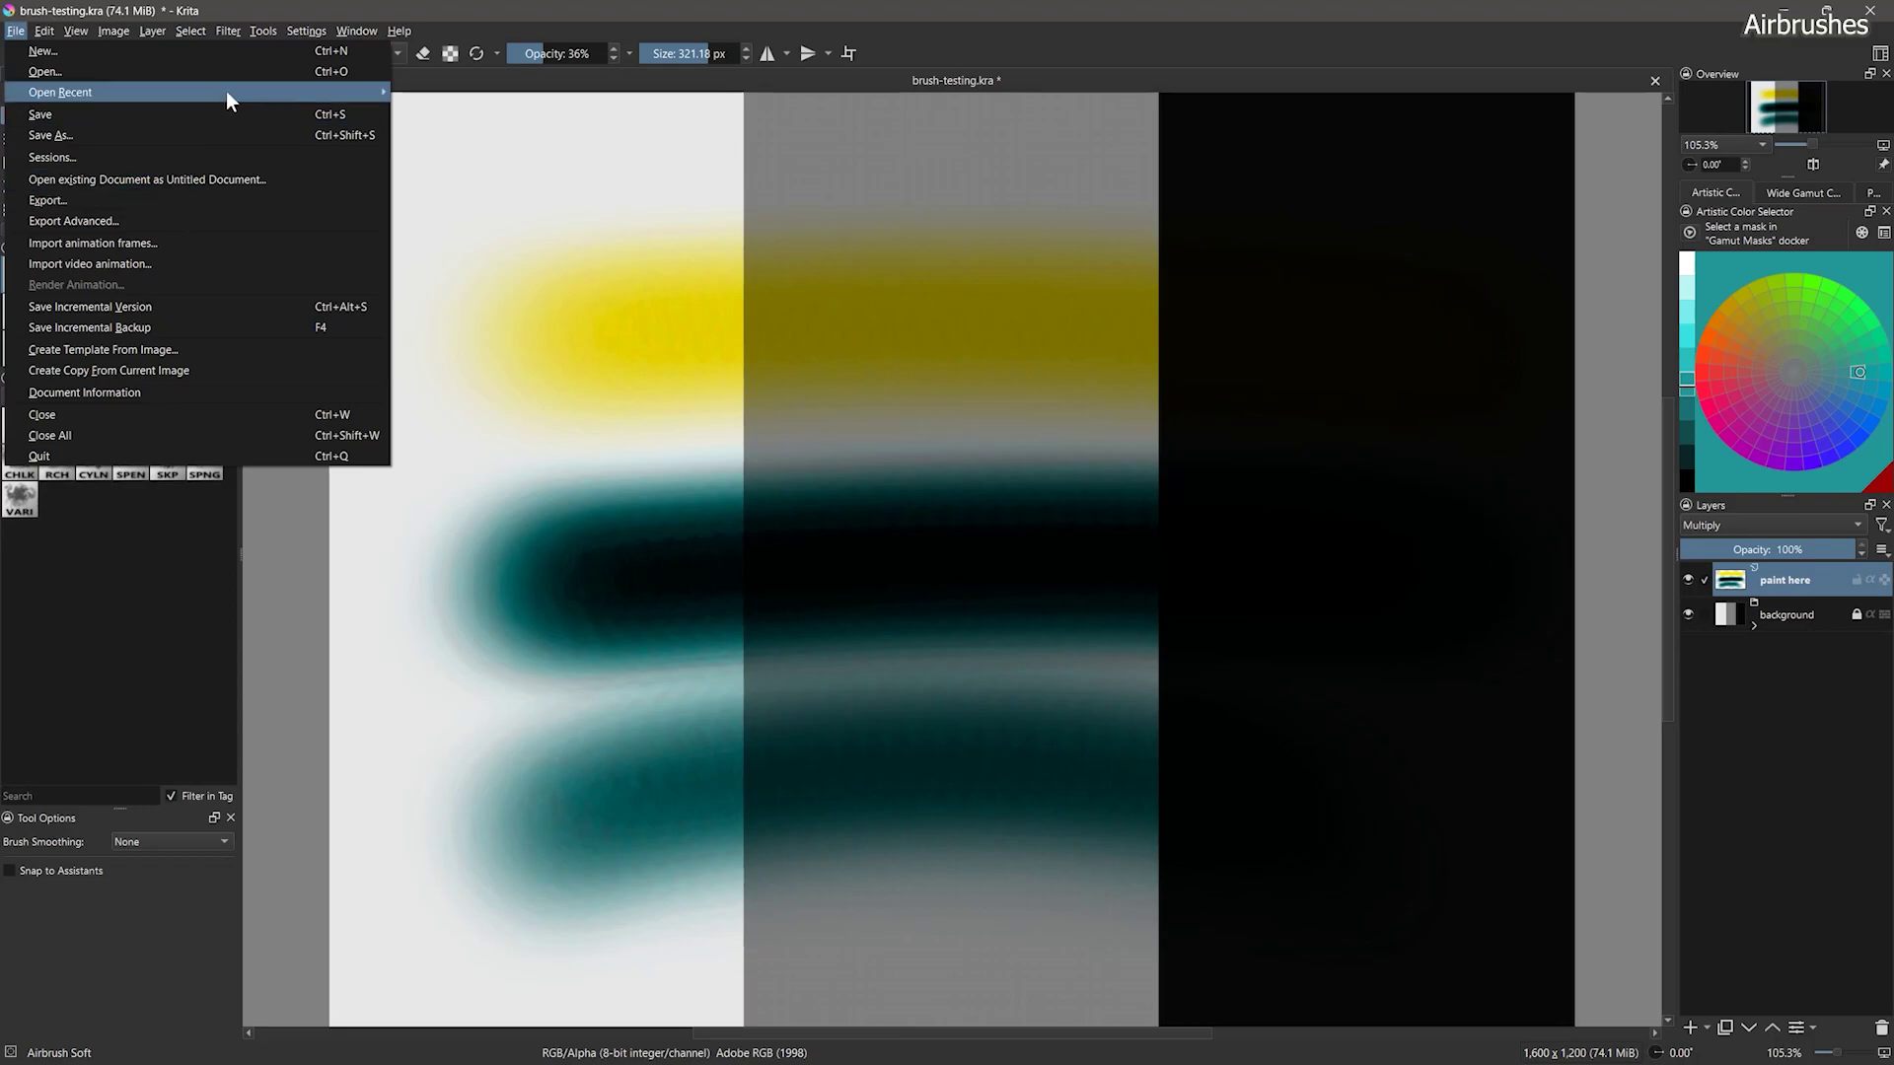
mouse_move(227, 91)
left_click(524, 95)
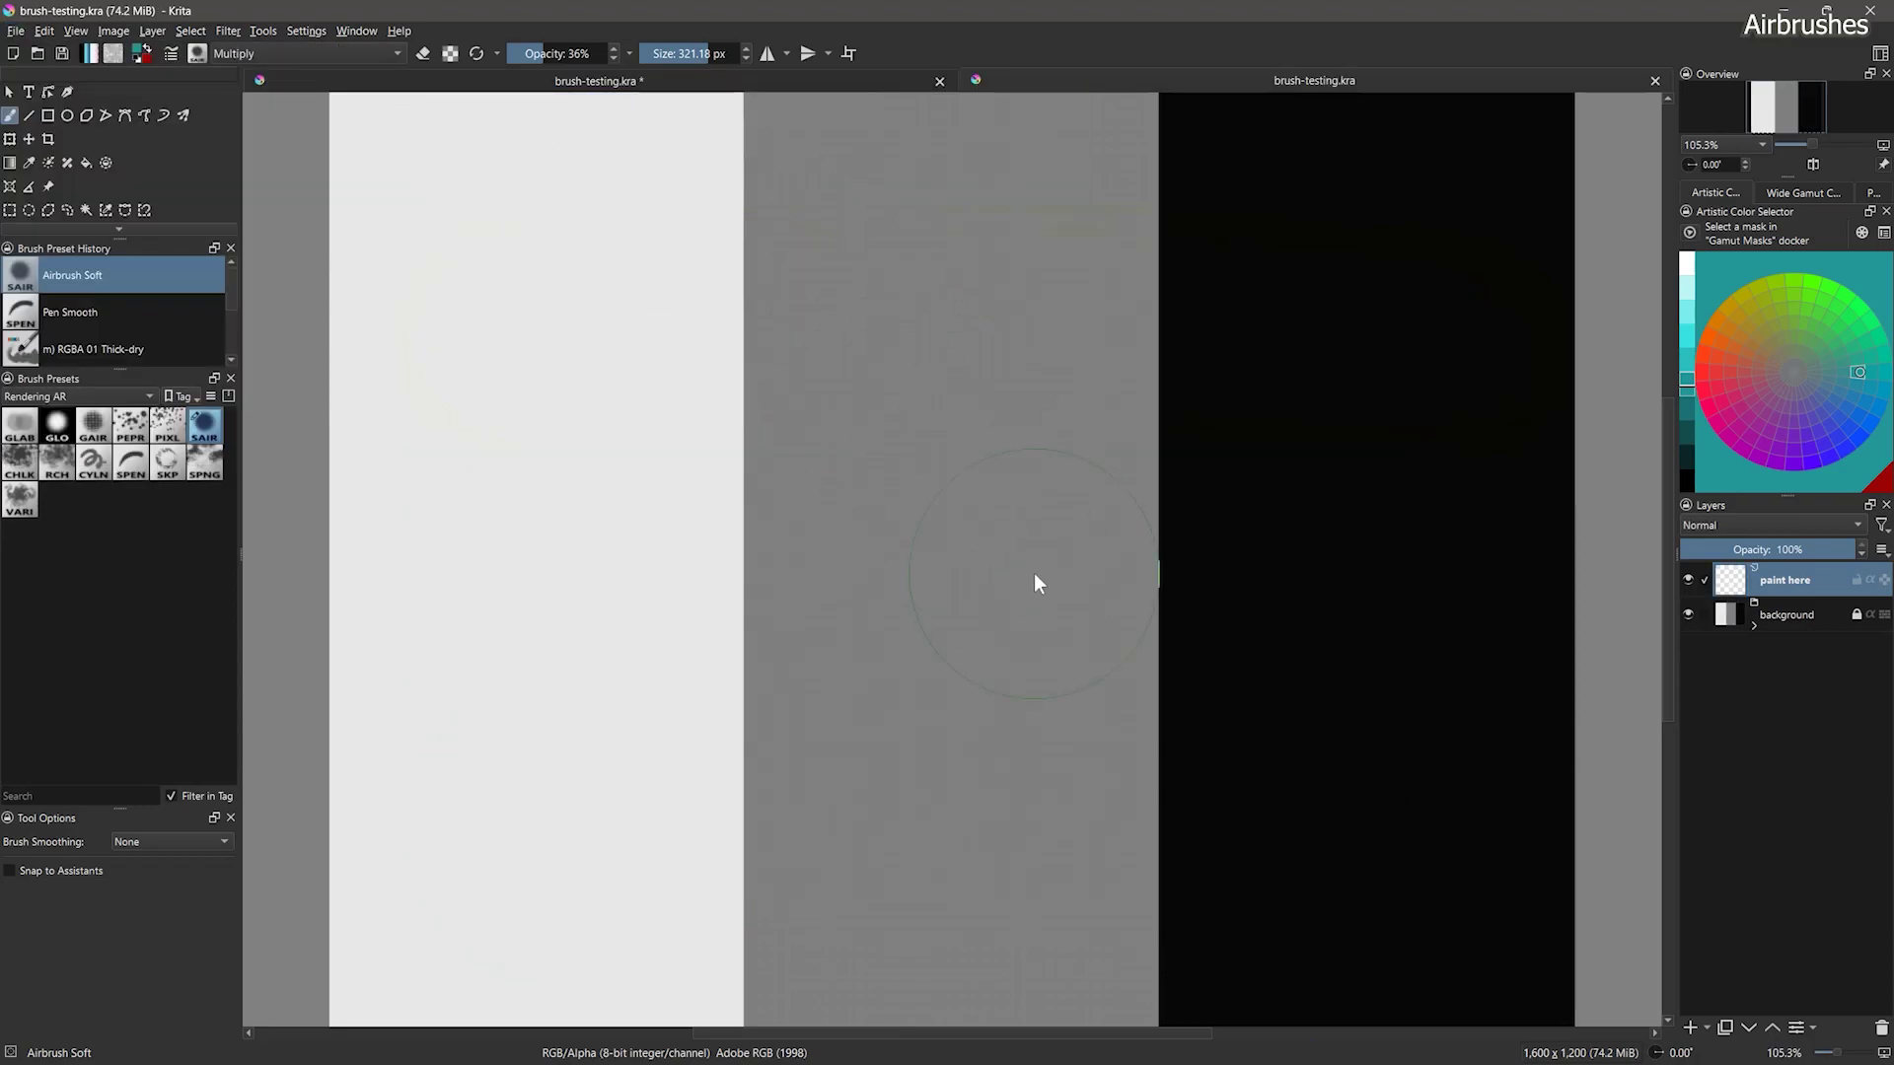
Step: Select the Airbrush Grainy preset, paint teal strokes with the 02b_WoofTissue pattern, and pick a different texture pattern
left_click(93, 426)
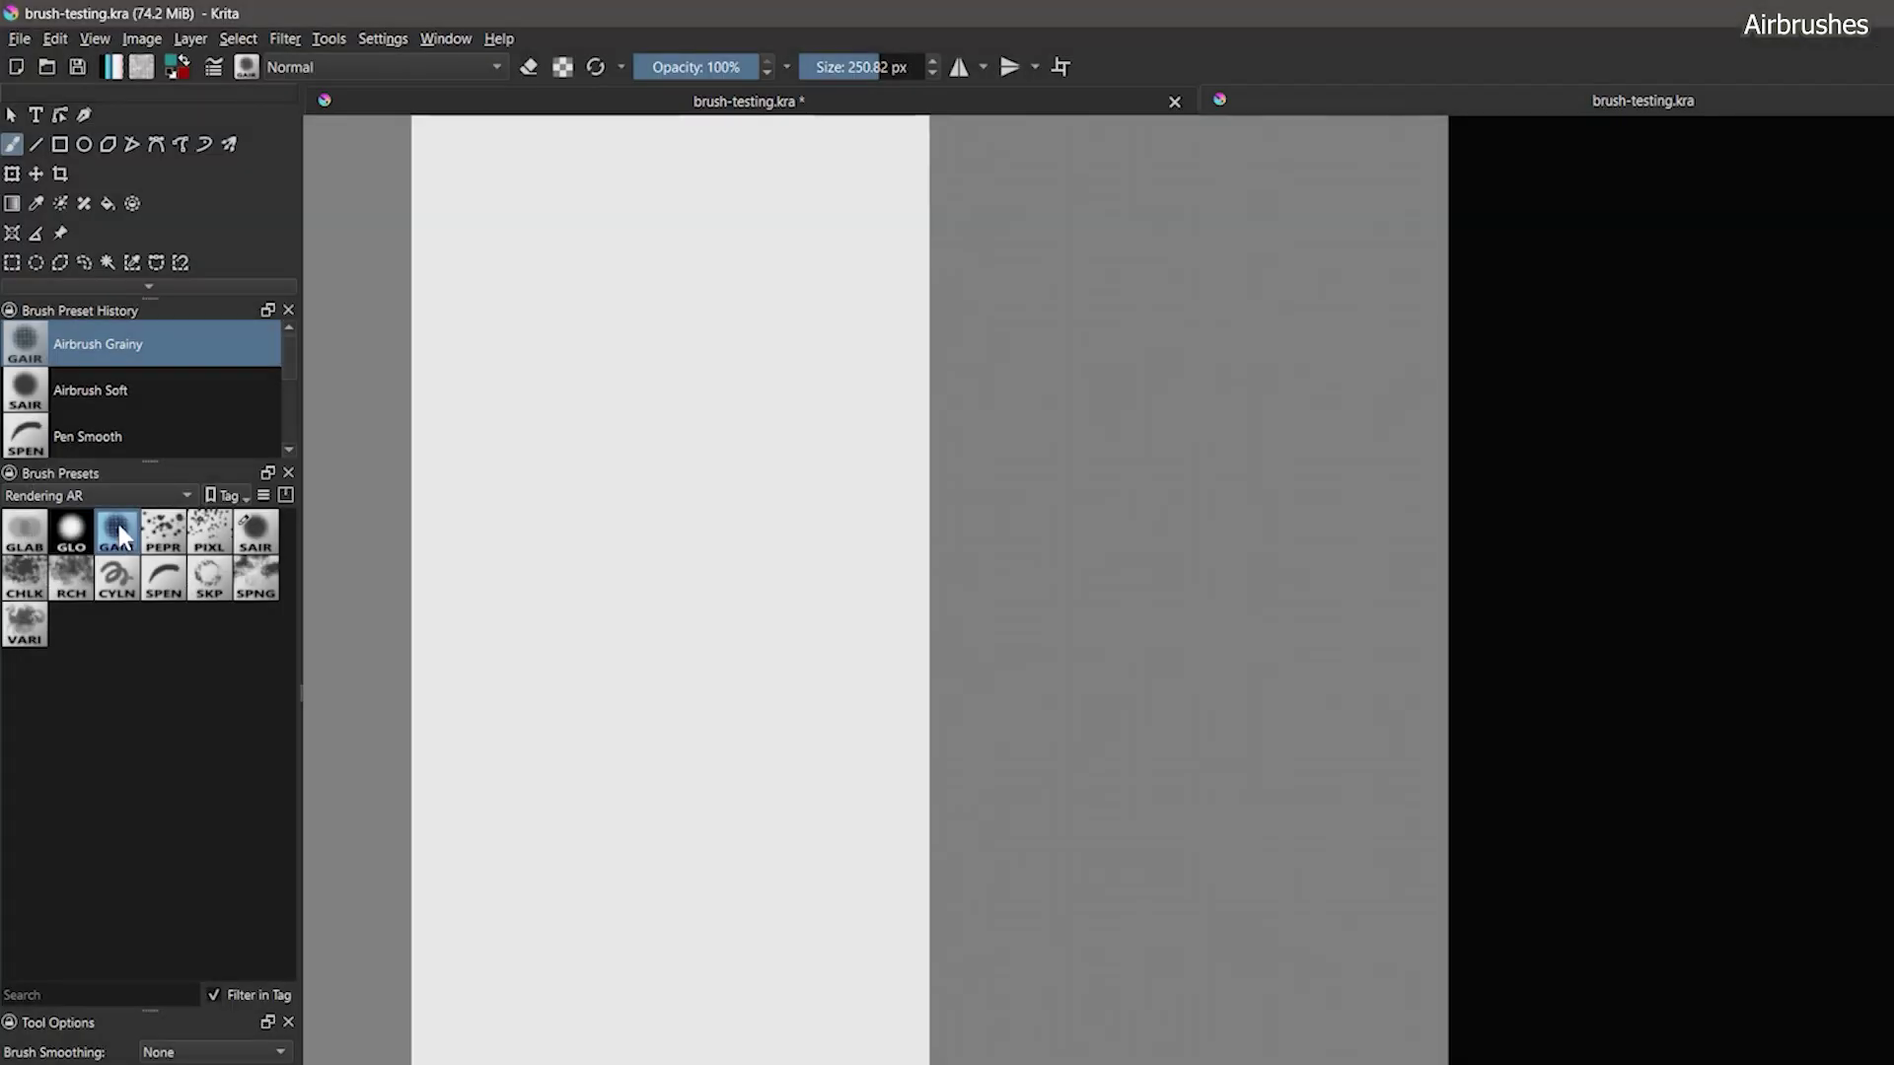
left_click(113, 53)
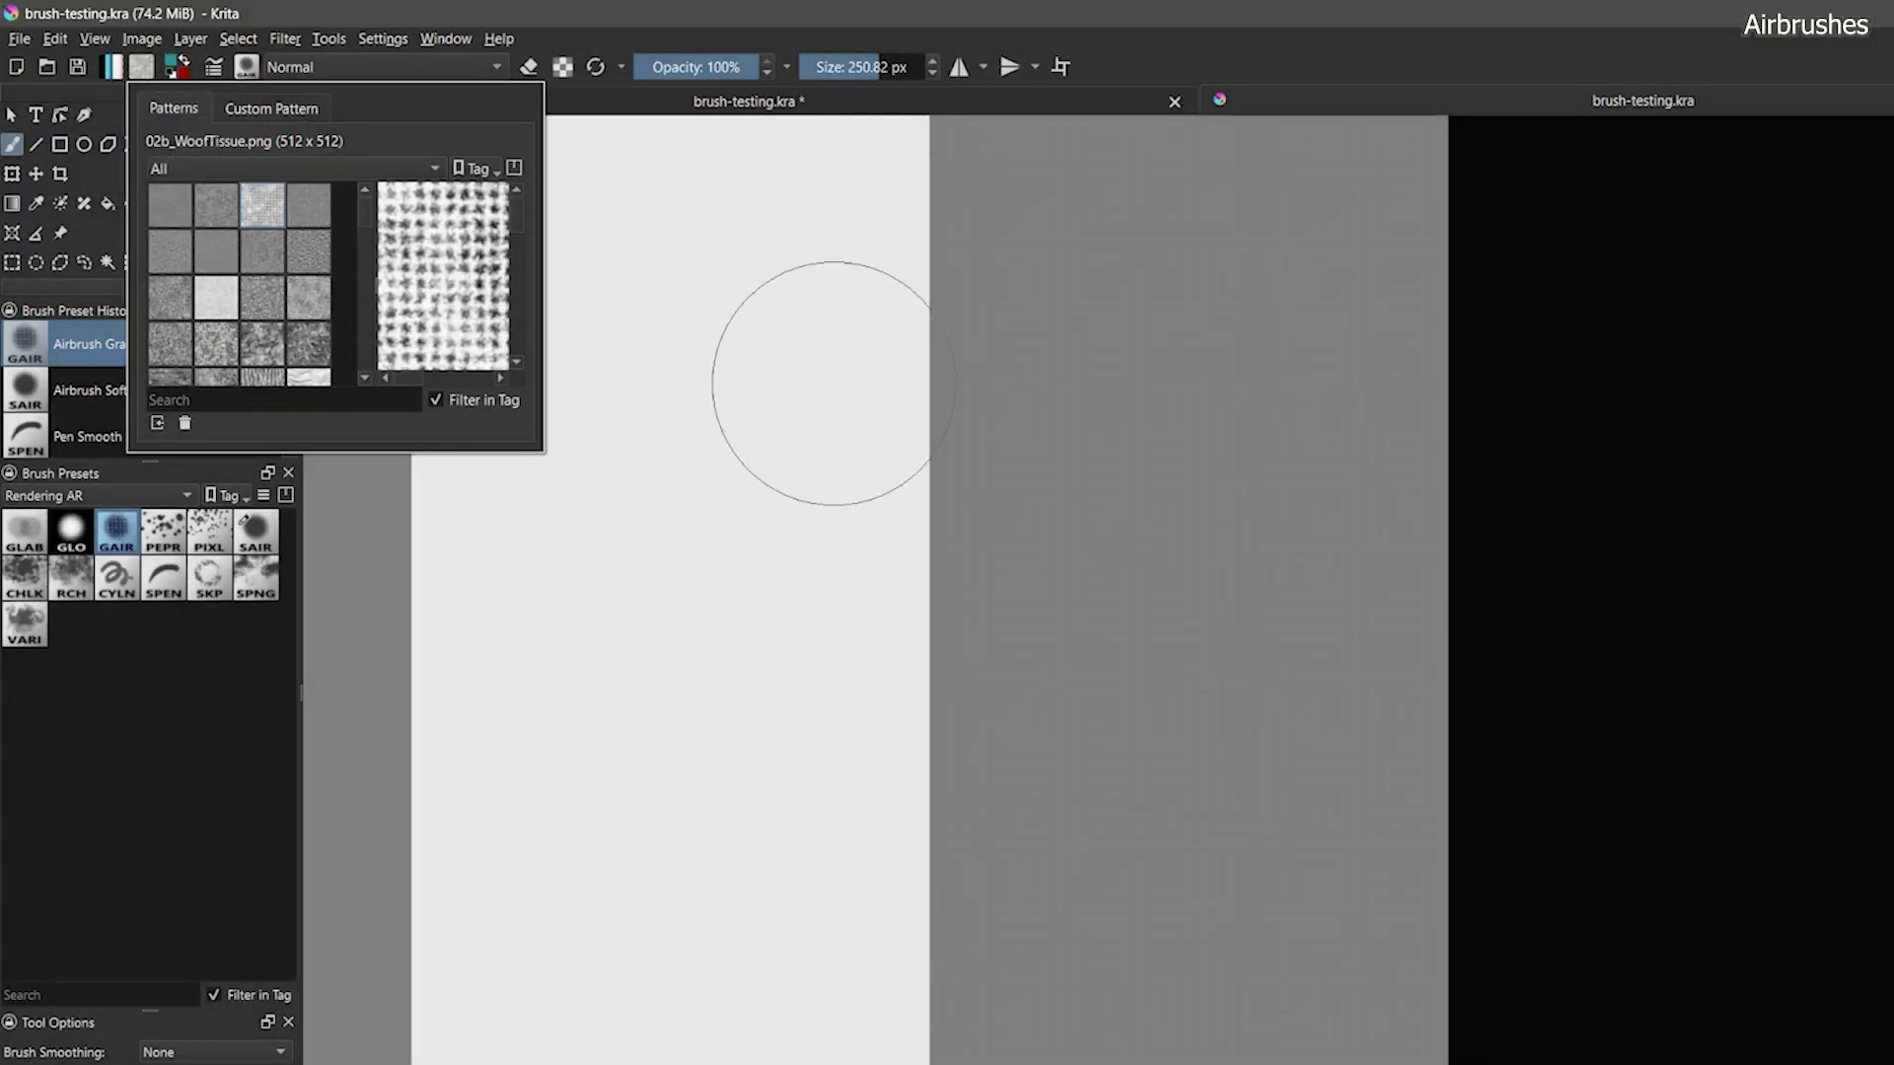
mouse_move(816, 380)
left_mouse_down()
mouse_move(808, 531)
mouse_move(712, 659)
left_mouse_up()
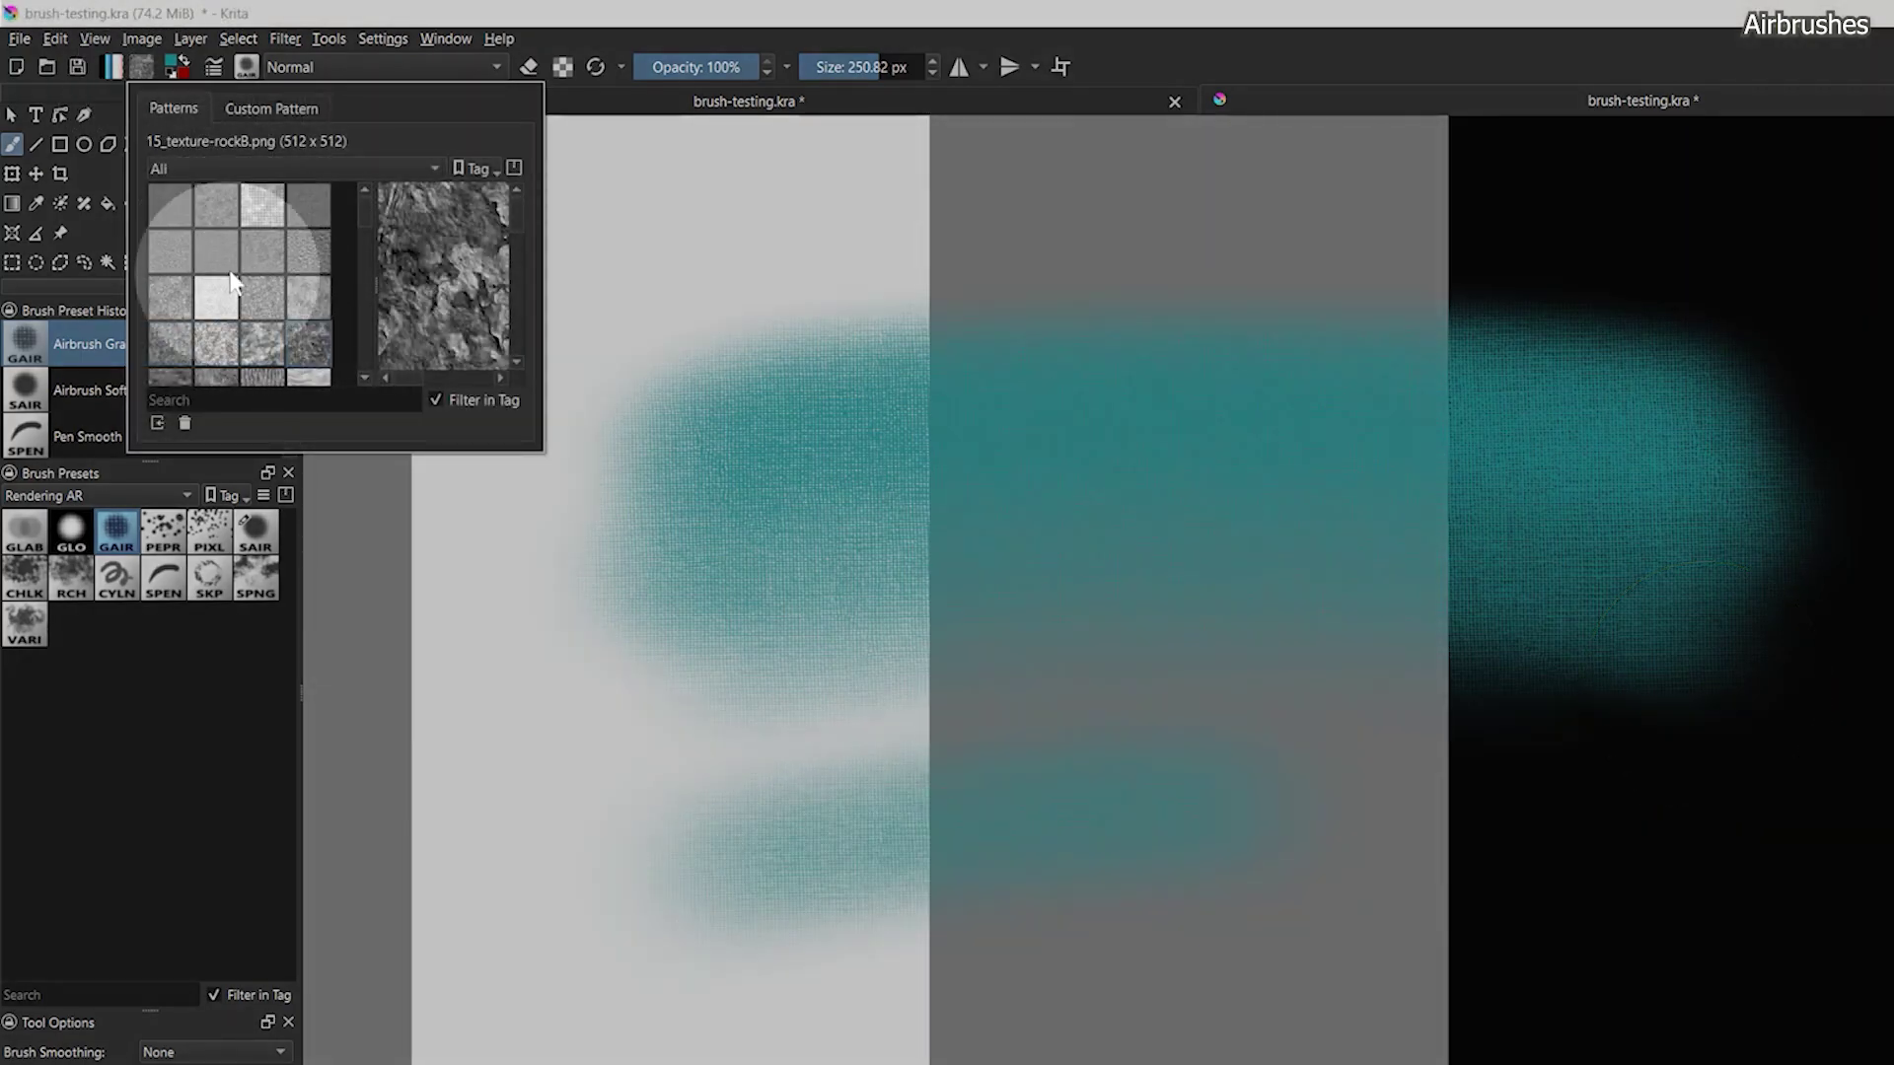
left_click(284, 293)
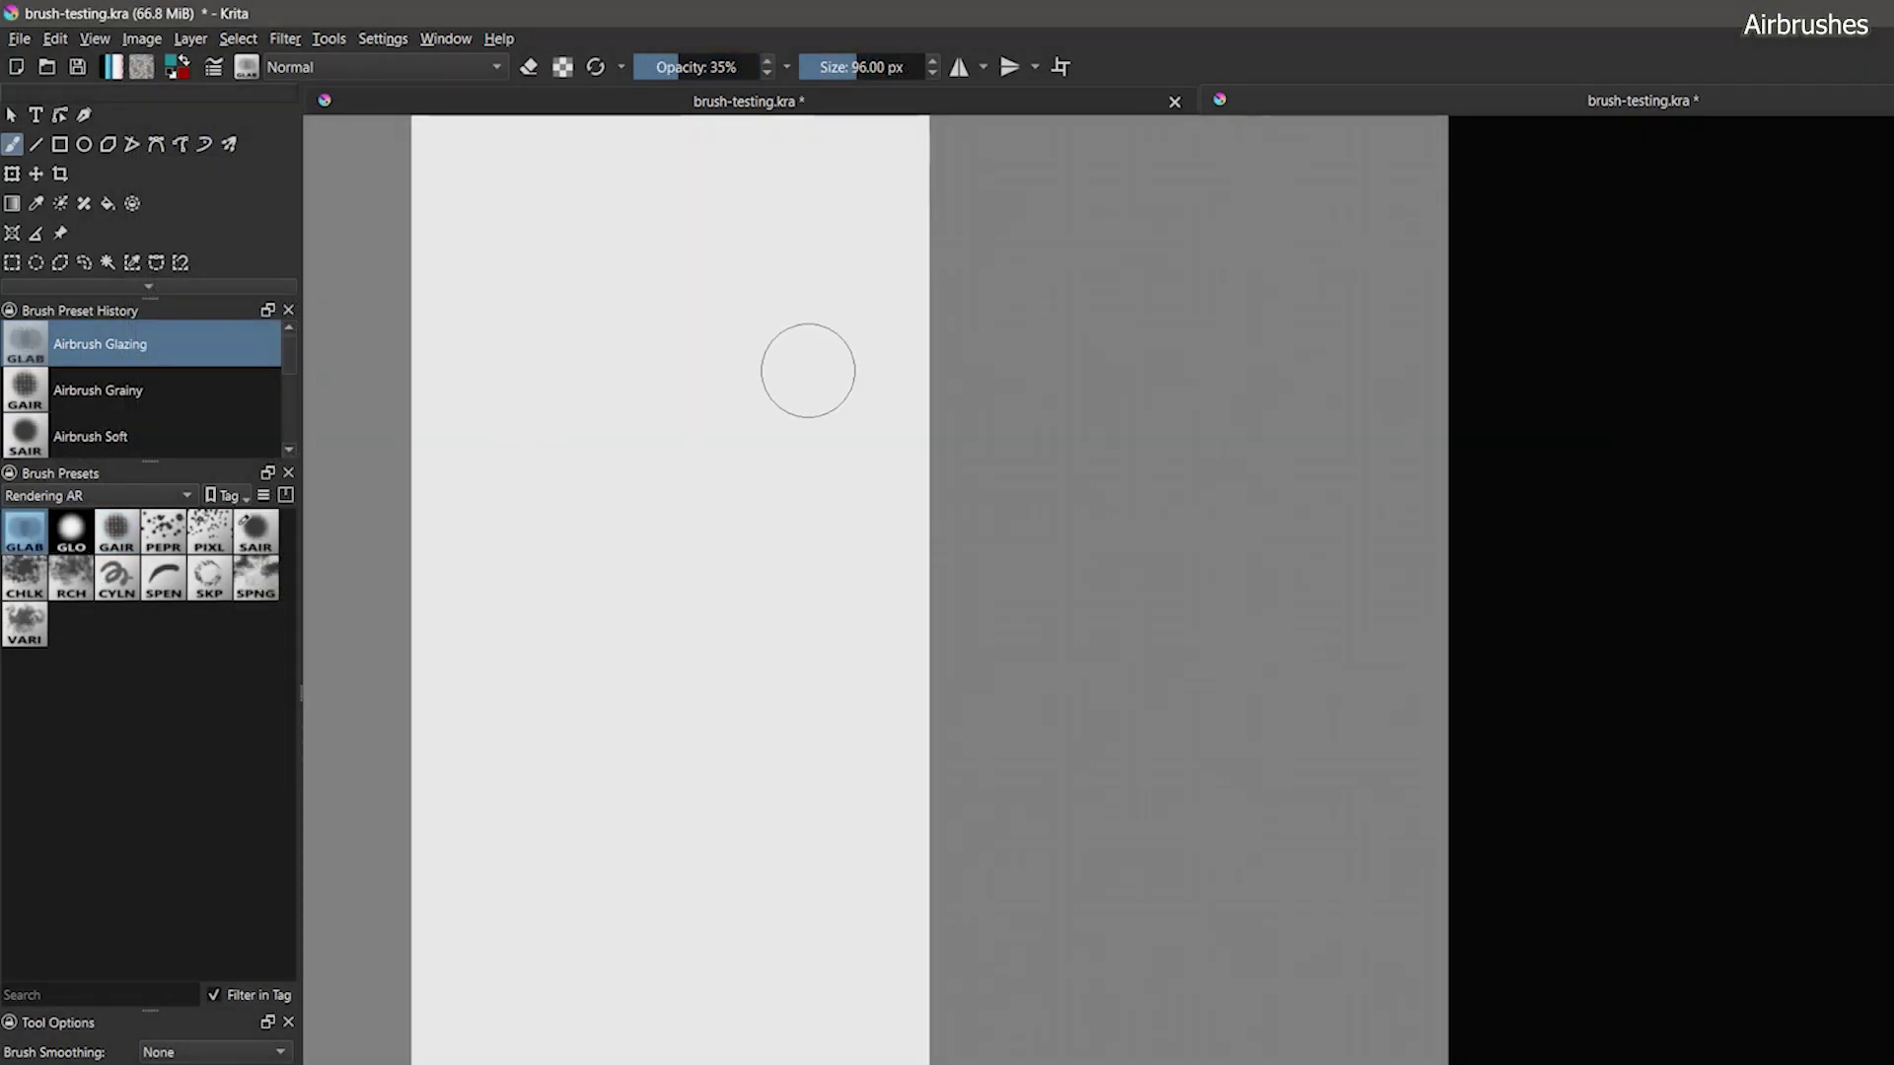
Step: Paint overlapping teal strokes across the three bands with the Airbrush Glazing preset
mouse_move(803, 371)
left_mouse_down()
mouse_move(1652, 486)
mouse_move(1649, 708)
left_mouse_up()
mouse_move(789, 414)
left_mouse_down()
mouse_move(1701, 424)
mouse_move(1585, 579)
mouse_move(1514, 754)
left_mouse_up()
Step: Choose the Wash painting mode for Airbrush Glazing and glaze magenta strokes over the teal paint
left_click(246, 67)
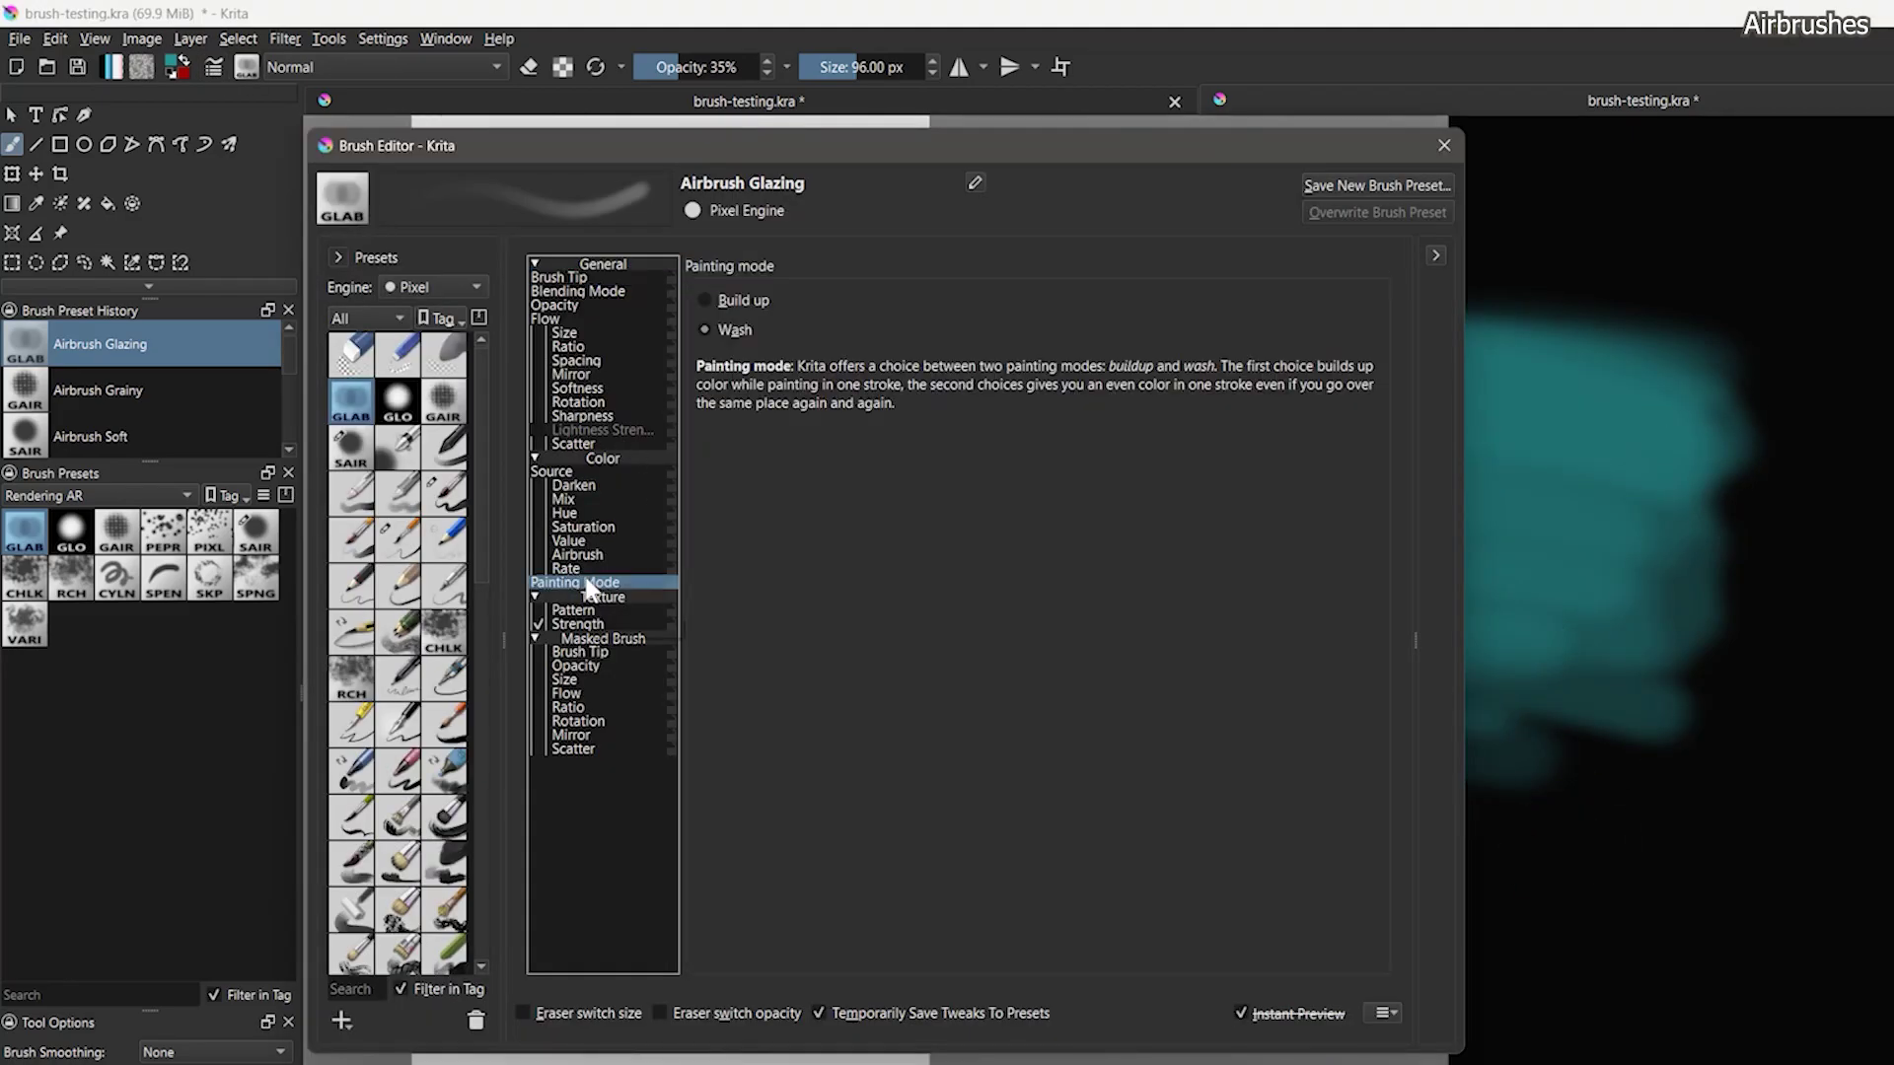
left_click(705, 330)
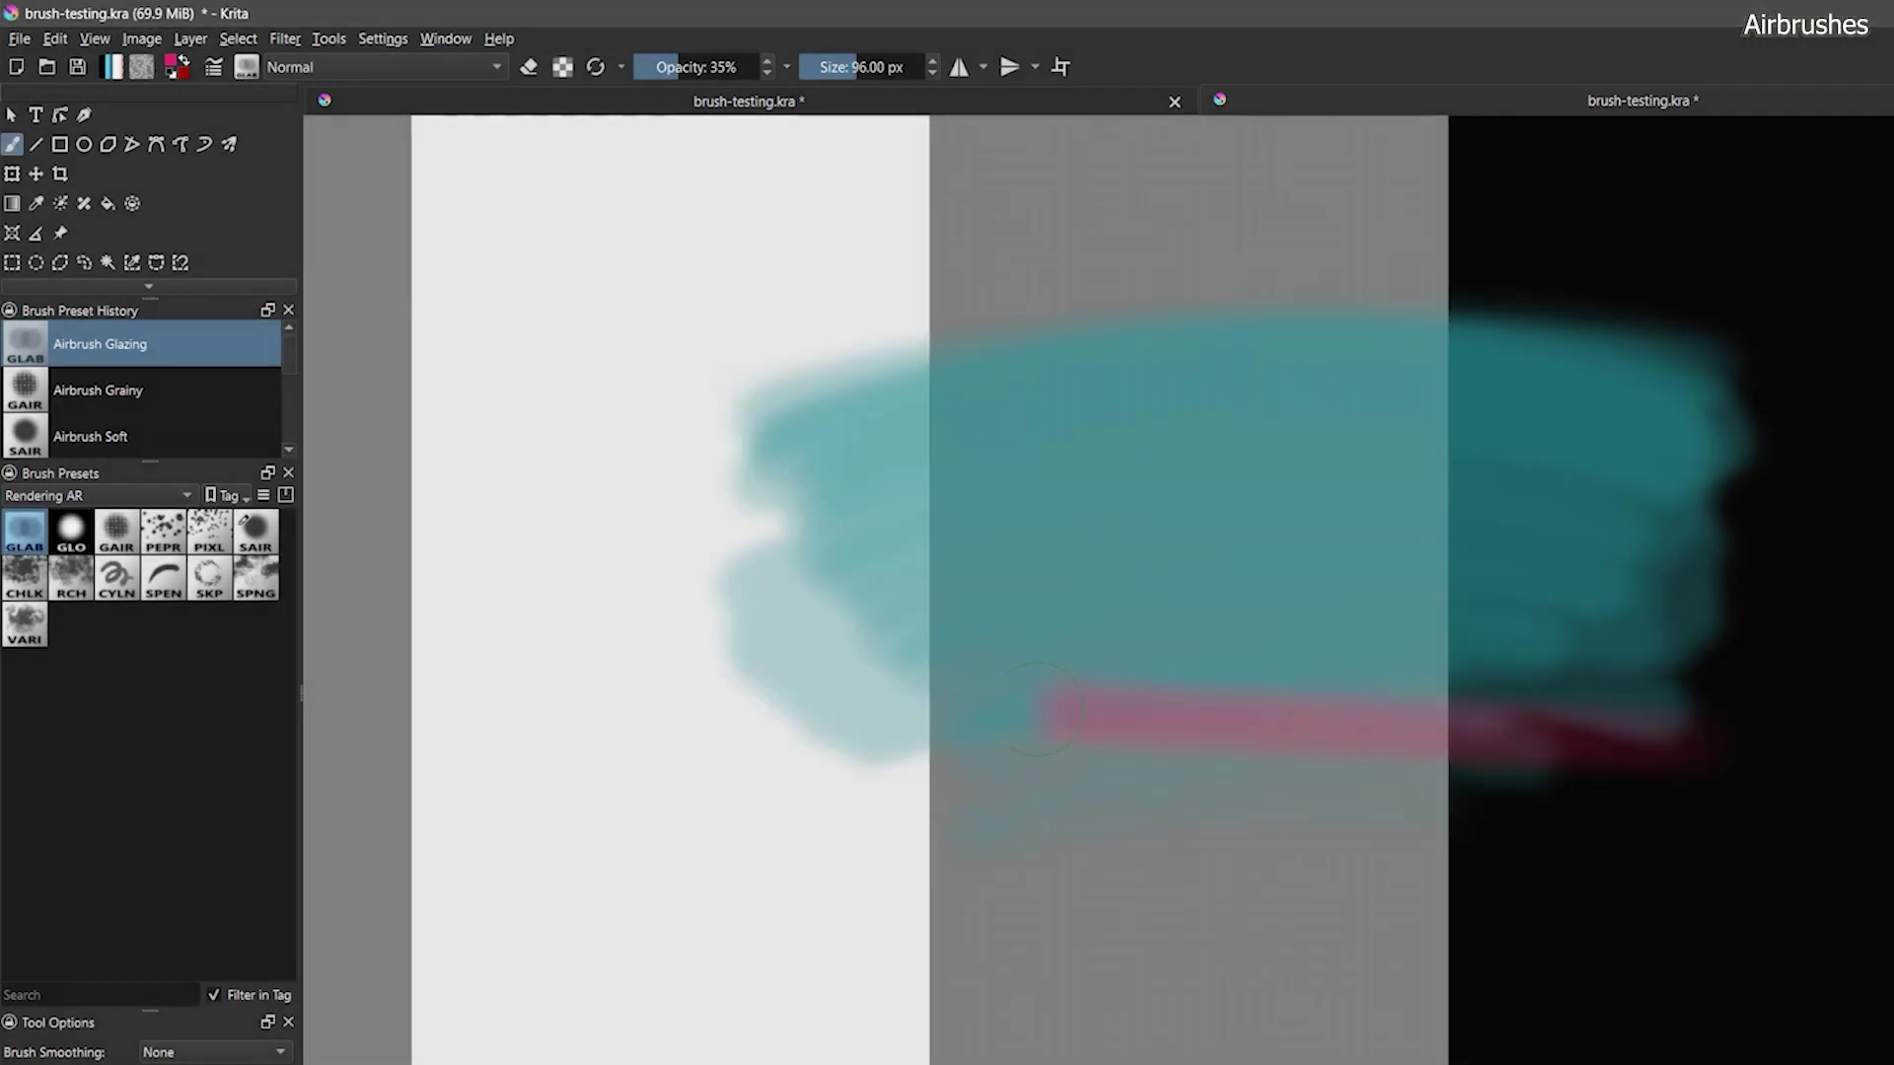
left_click_drag(927, 700, 789, 705)
mouse_move(769, 601)
left_mouse_down()
mouse_move(883, 693)
mouse_move(809, 799)
mouse_move(1636, 888)
mouse_move(949, 740)
mouse_move(976, 591)
mouse_move(1285, 434)
left_mouse_up()
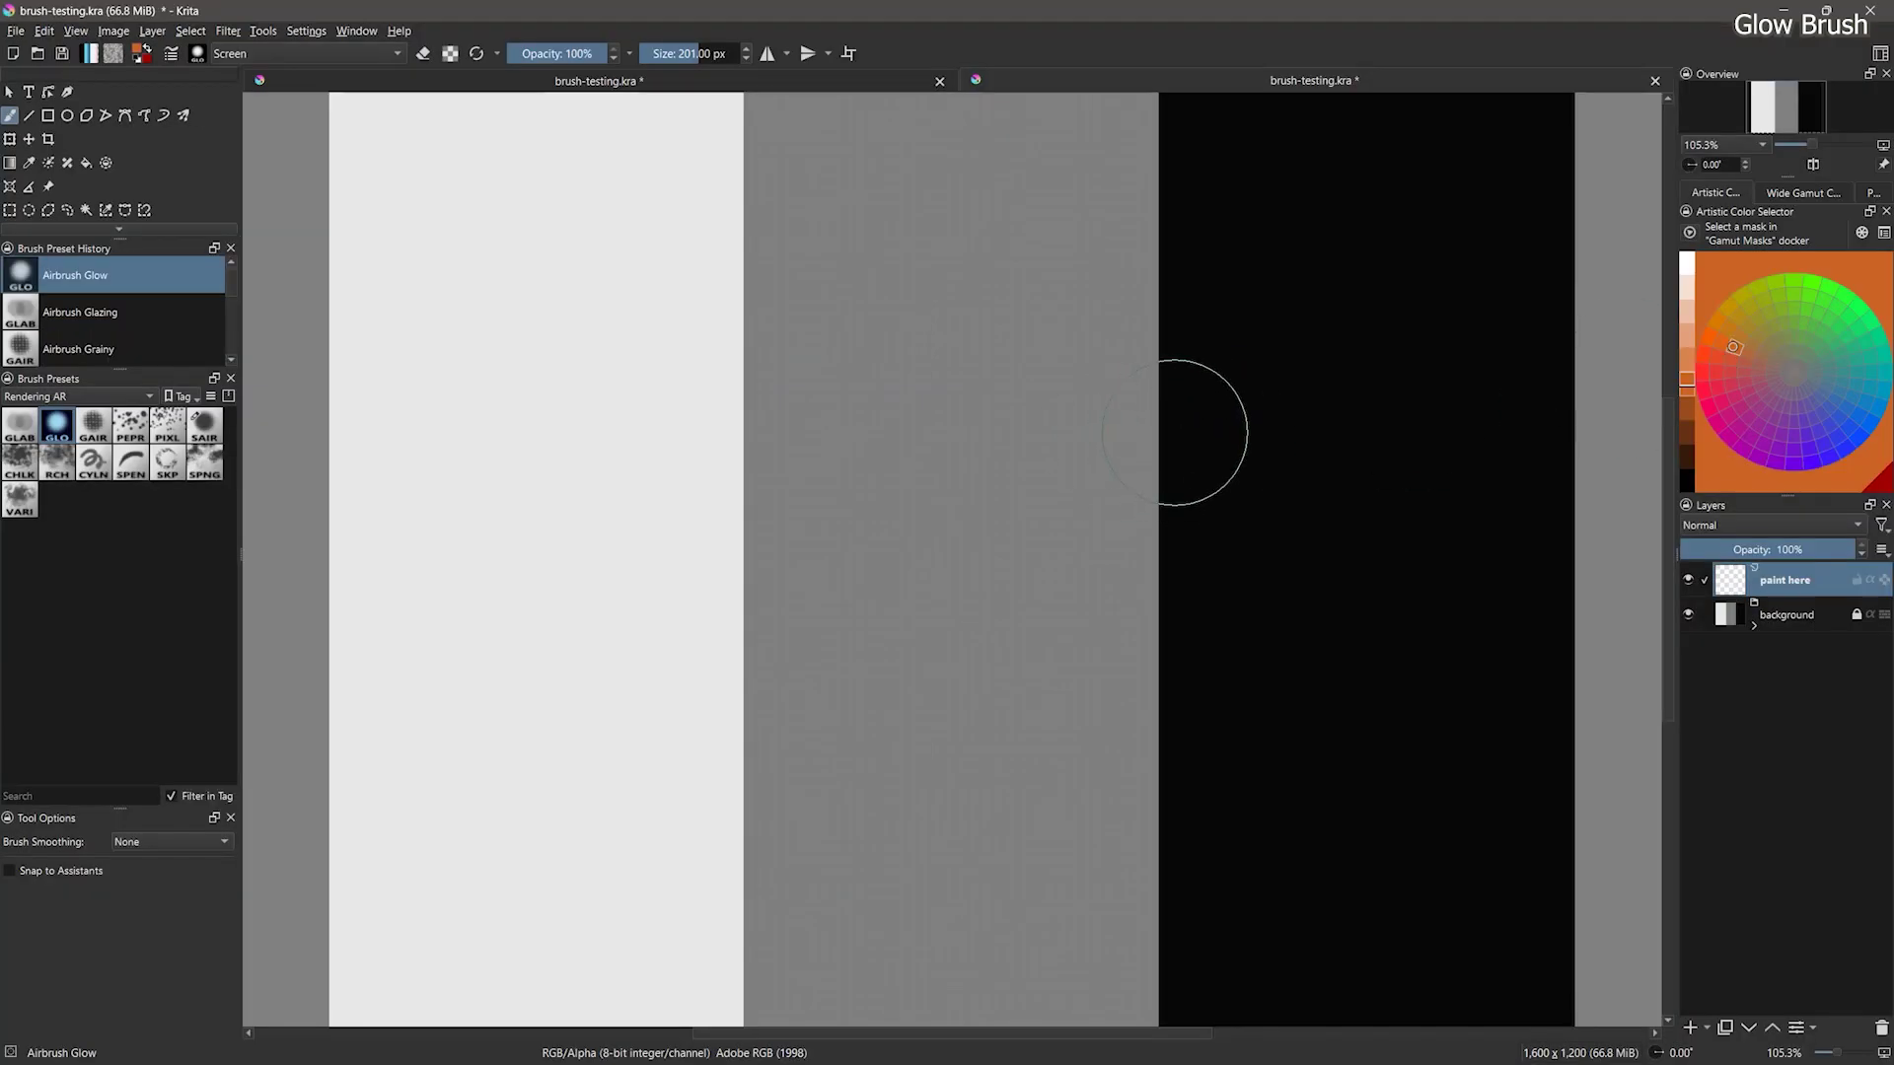
Step: Paint orange glow spots and strokes over the grey and black bands with Airbrush Glow, and clear the layer
mouse_move(1173, 435)
left_mouse_down()
mouse_move(1151, 547)
mouse_move(1181, 550)
left_mouse_up()
mouse_move(1386, 341)
left_mouse_down()
mouse_move(1401, 348)
mouse_move(1395, 330)
left_mouse_up()
mouse_move(1420, 621)
left_mouse_down()
mouse_move(1183, 784)
mouse_move(1467, 833)
left_mouse_up()
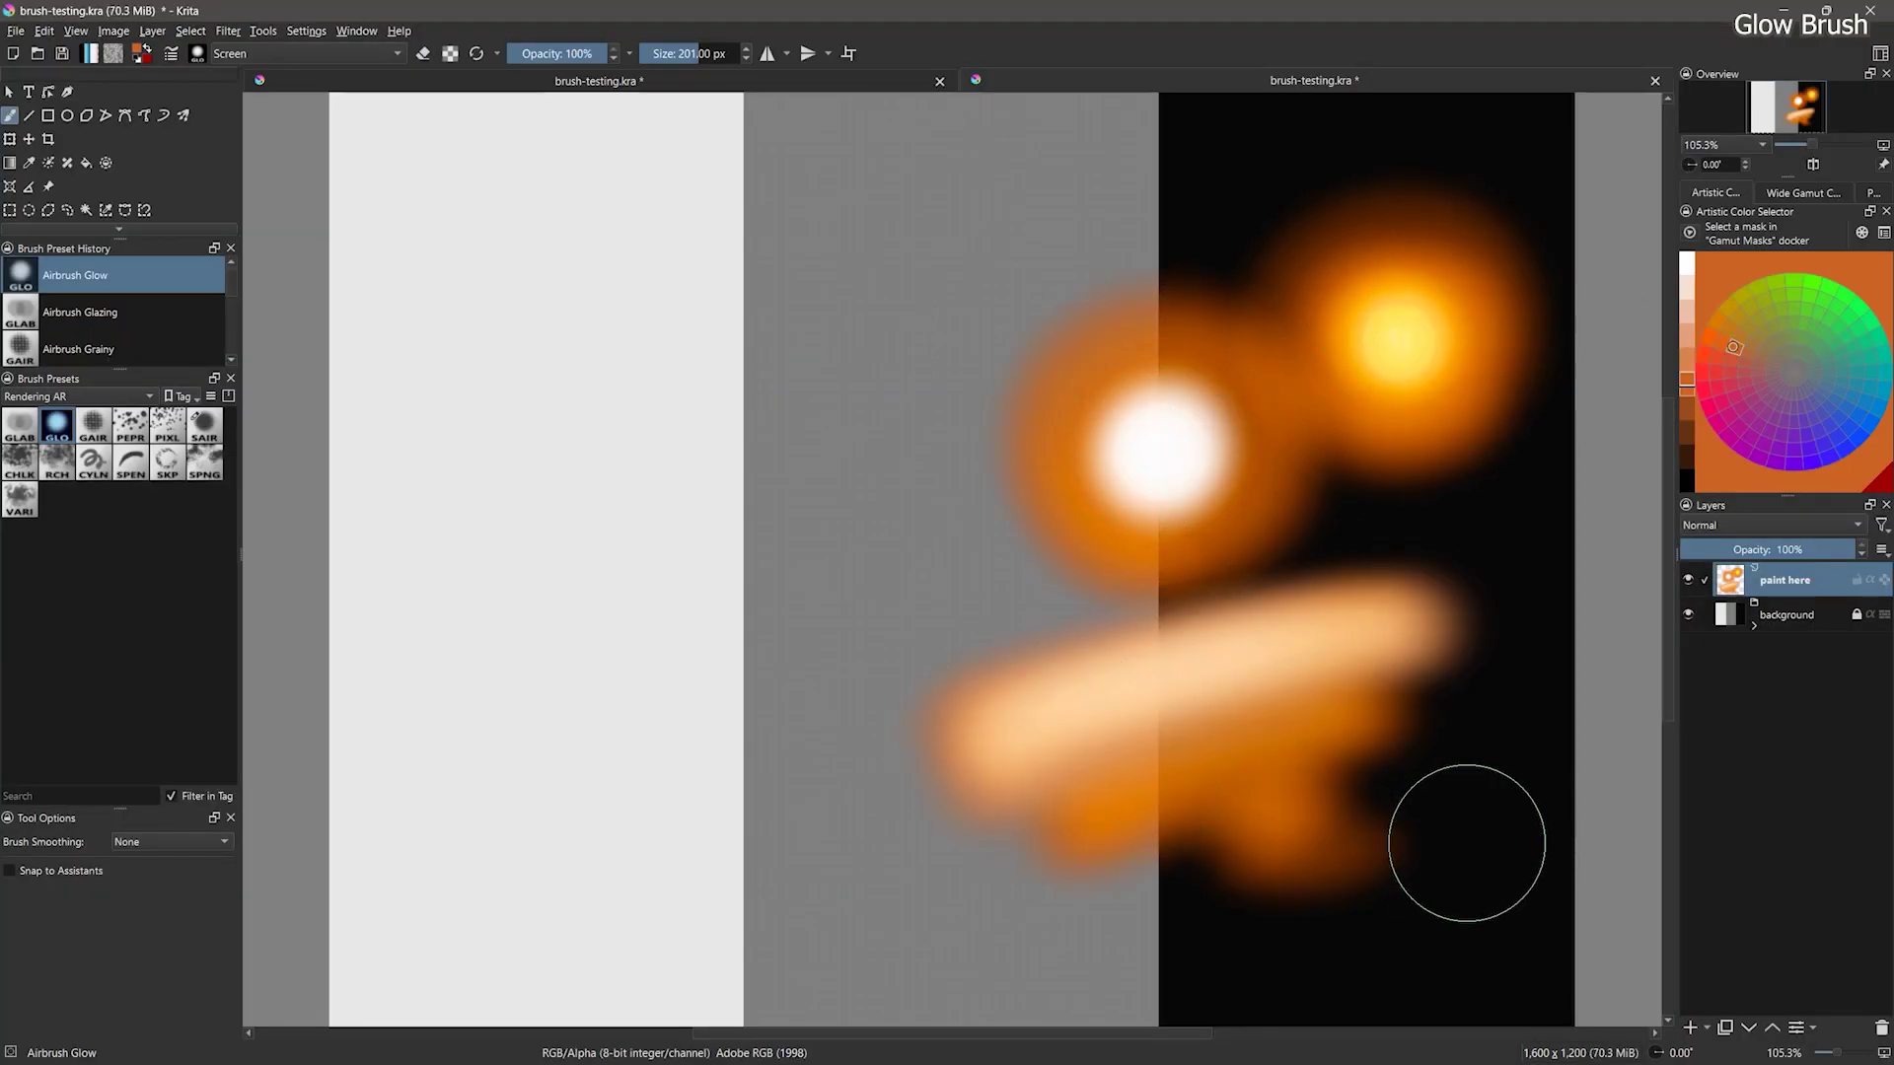
key("Delete")
Step: Paint one glow spot on the grey-black border and another below it with the brush blending mode set to Color Dodge
mouse_move(1184, 237)
left_mouse_down()
mouse_move(1154, 232)
mouse_move(1150, 254)
mouse_move(1240, 268)
left_mouse_up()
left_click(273, 53)
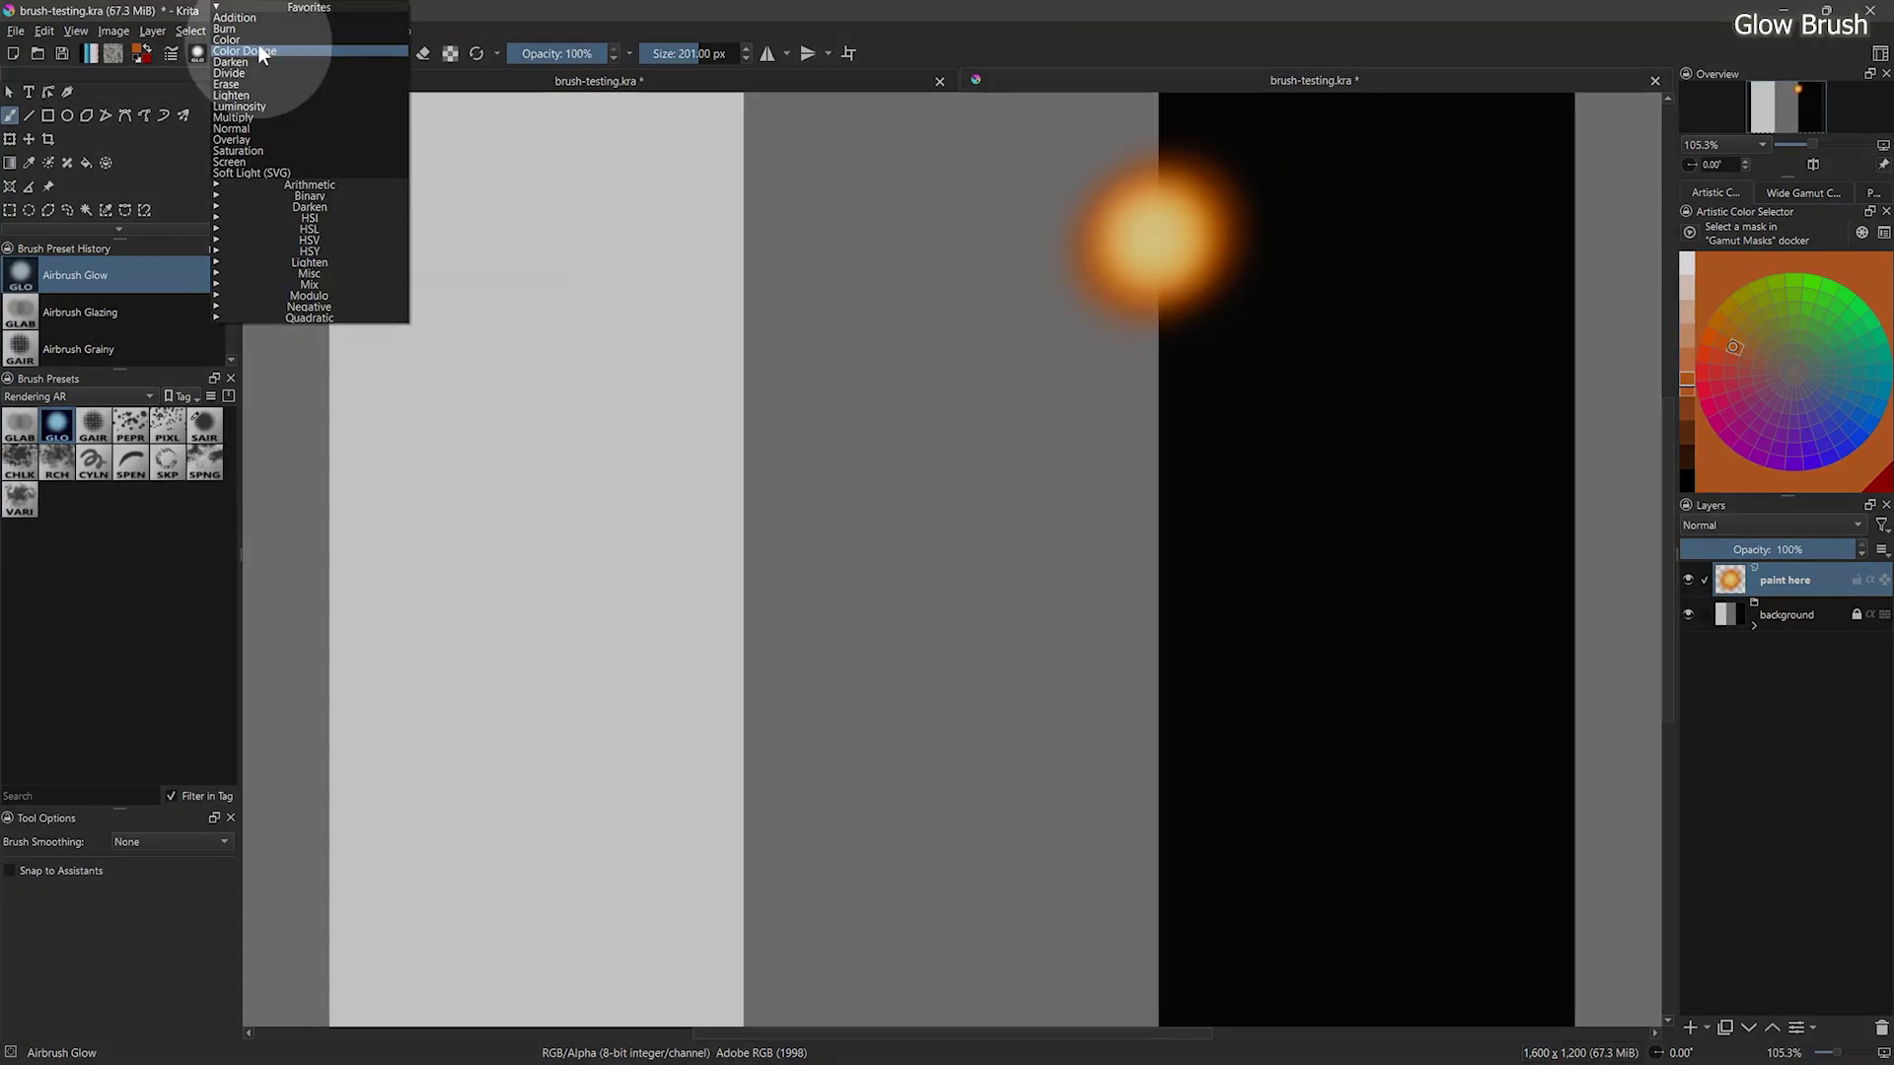
left_click(268, 51)
mouse_move(1155, 424)
left_mouse_down()
mouse_move(1112, 432)
mouse_move(1166, 465)
mouse_move(1151, 427)
mouse_move(1110, 424)
mouse_move(1084, 460)
mouse_move(1076, 439)
mouse_move(1242, 507)
left_mouse_up()
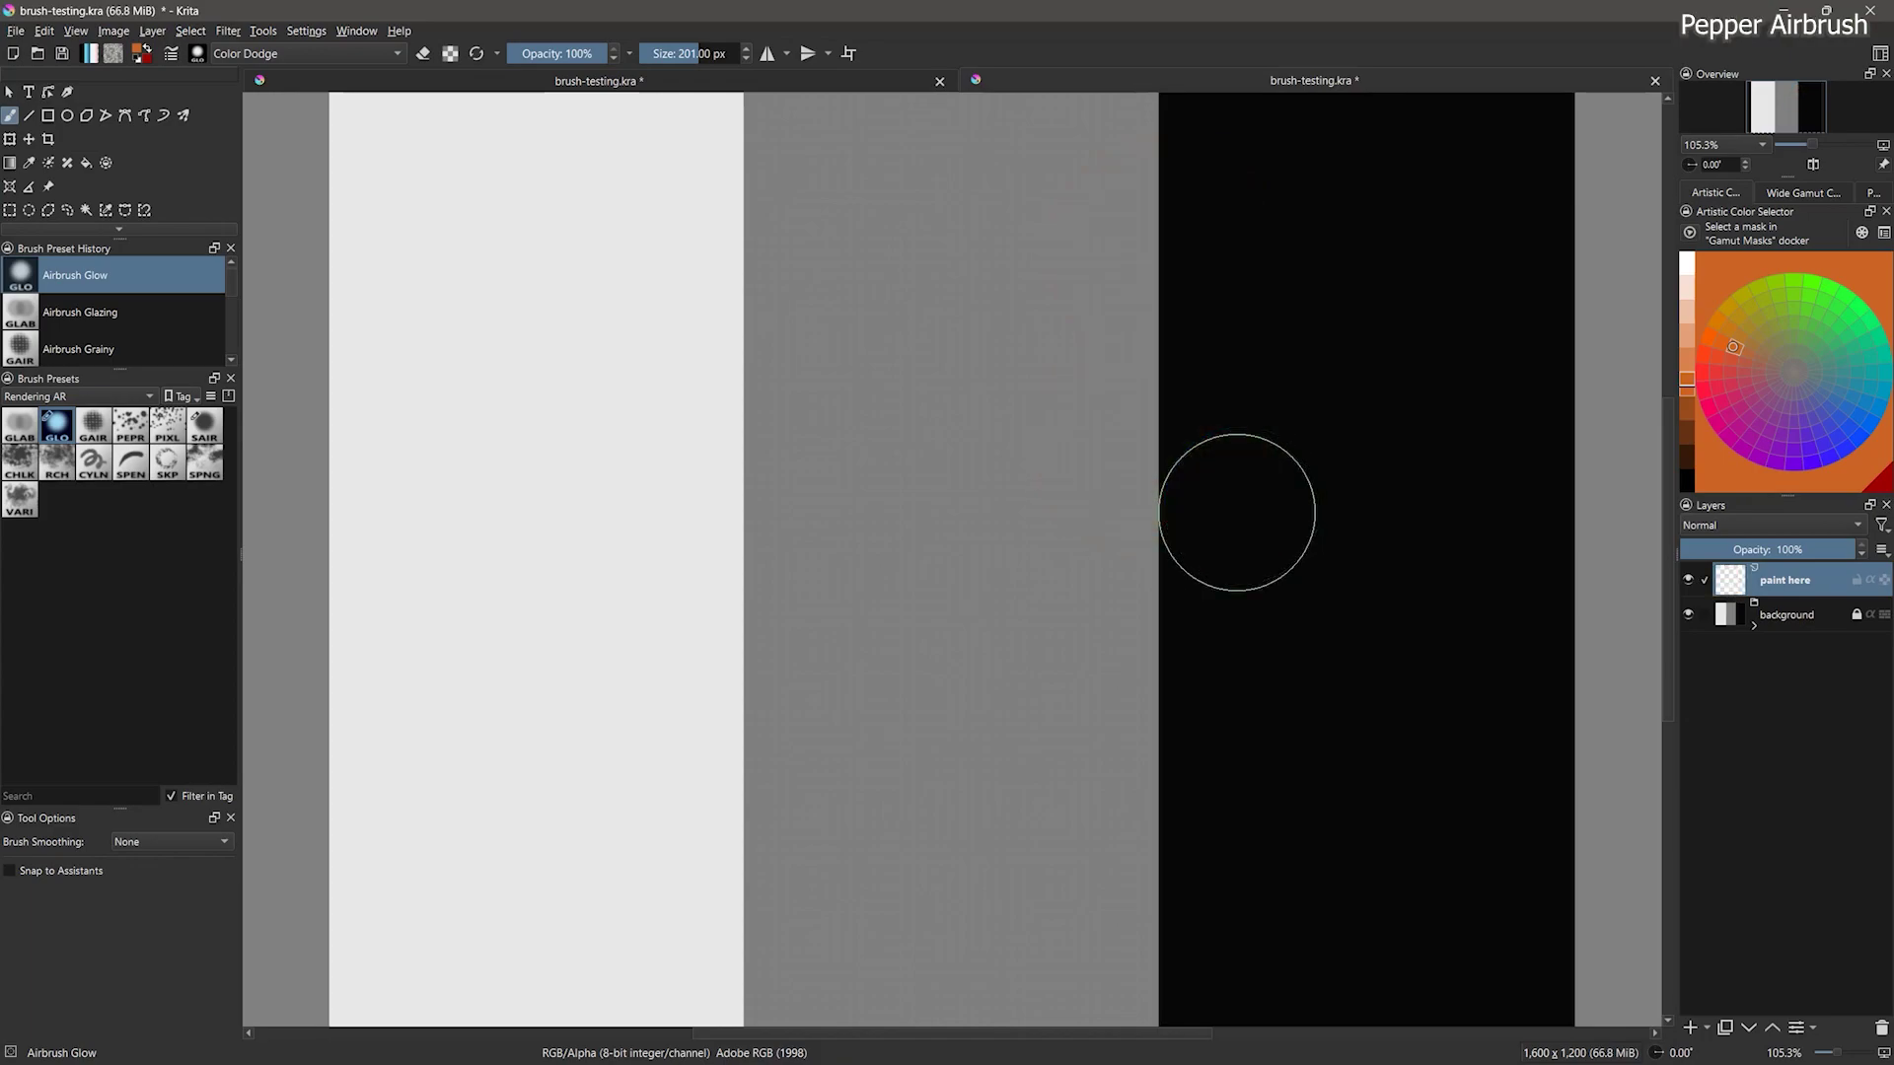
Step: Select the Airbrush Pepper preset and spray white specks down the black band
left_click(132, 425)
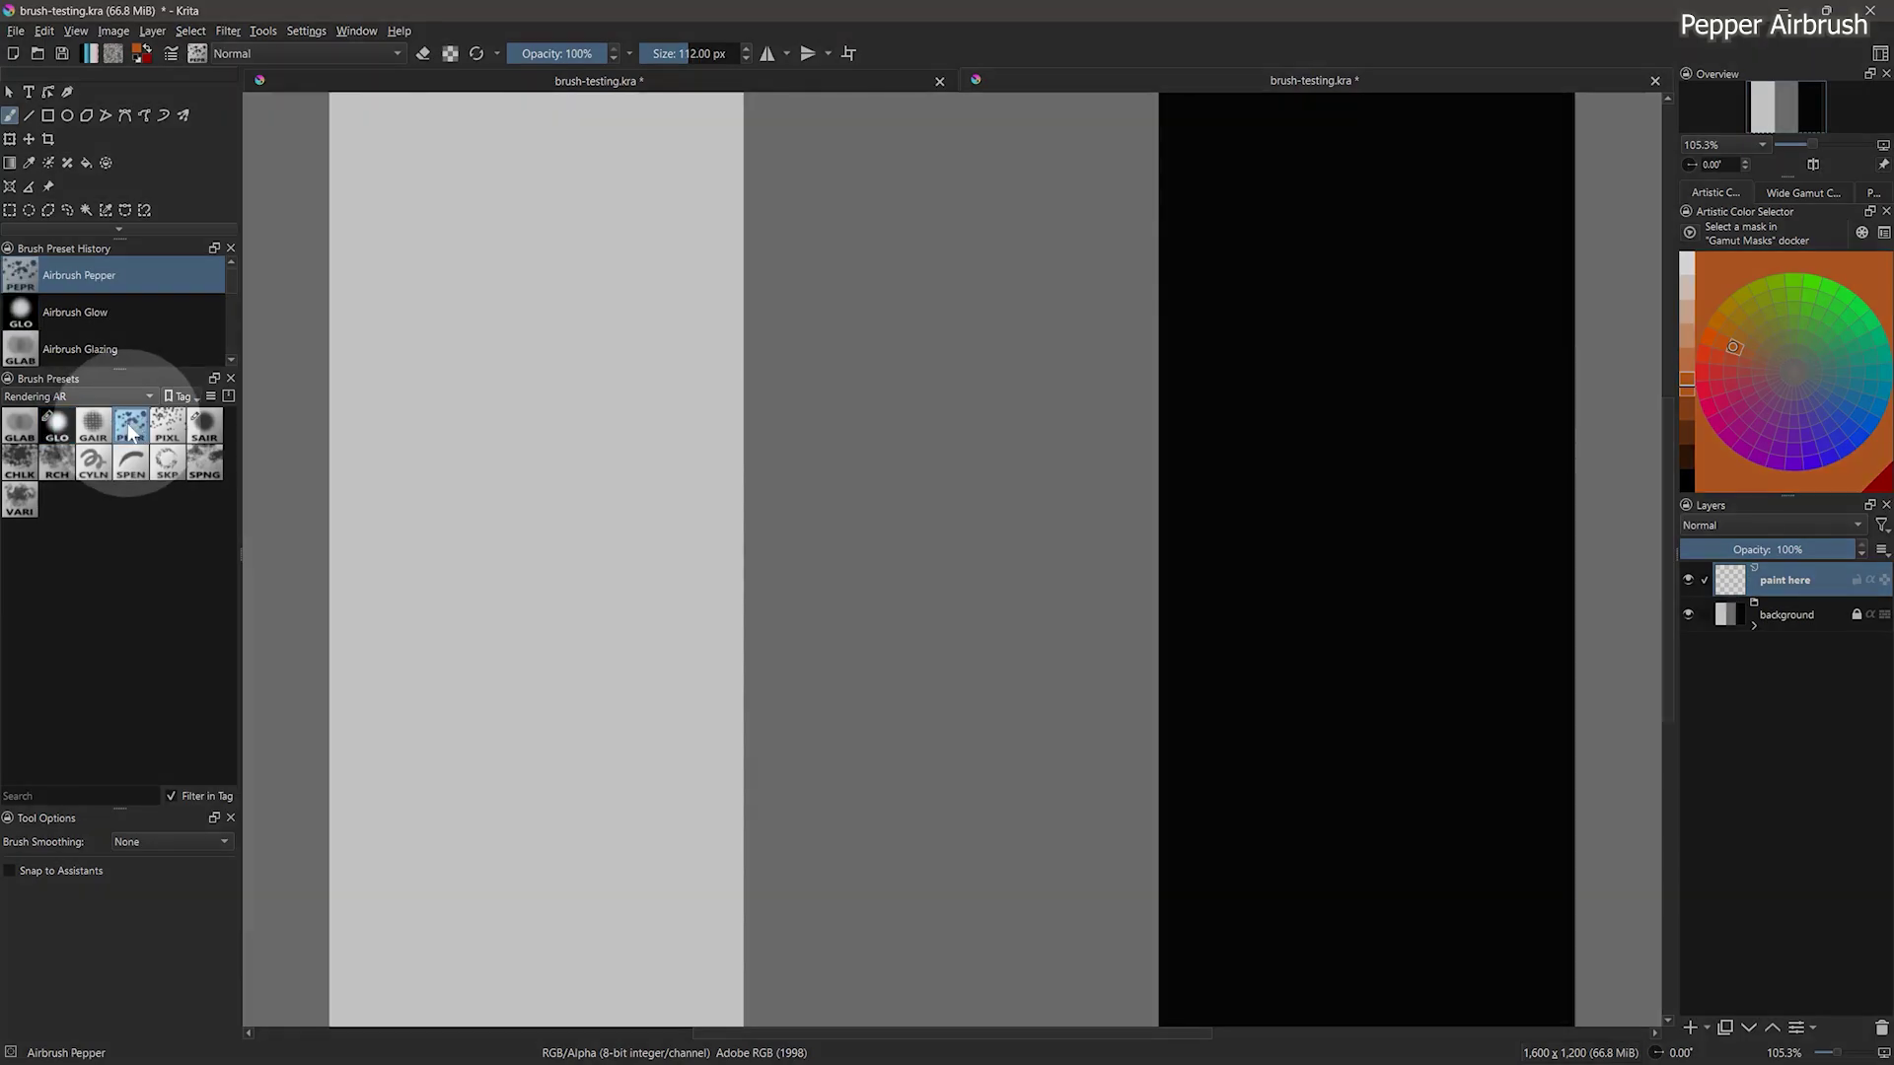
left_click(1686, 264)
mouse_move(1221, 265)
left_mouse_down()
mouse_move(945, 475)
mouse_move(985, 749)
mouse_move(1009, 381)
mouse_move(1330, 504)
mouse_move(1346, 579)
mouse_move(1292, 451)
mouse_move(1156, 433)
mouse_move(1262, 479)
mouse_move(1057, 344)
mouse_move(1230, 331)
mouse_move(1037, 617)
mouse_move(1236, 518)
left_mouse_up()
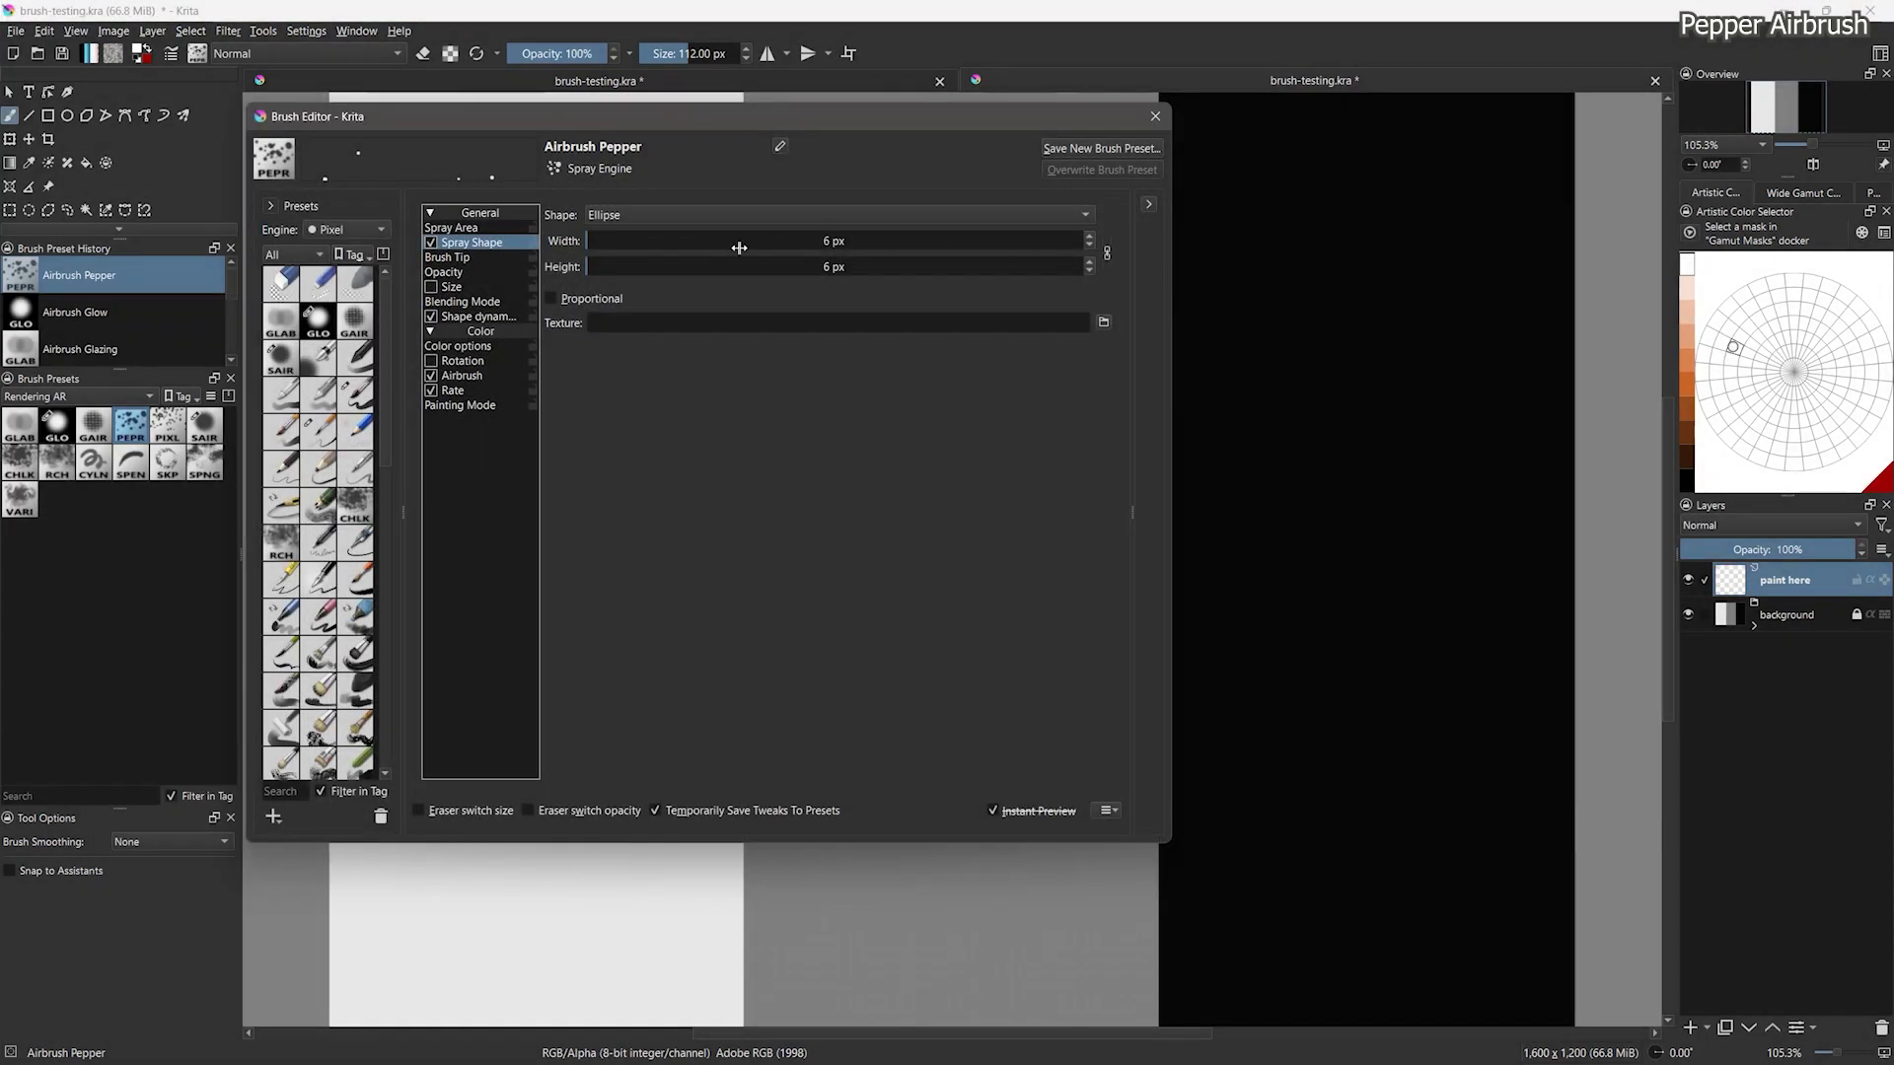
Step: Reduce the spray shape's width and height to 2 px in stages, spraying white dots on the black band at each size
left_click_drag(672, 244, 598, 244)
left_click_drag(1321, 242, 1327, 273)
left_click_drag(635, 266, 589, 267)
mouse_move(1329, 501)
left_mouse_down()
mouse_move(1381, 554)
mouse_move(1348, 747)
mouse_move(1409, 705)
mouse_move(1304, 772)
mouse_move(1405, 744)
mouse_move(1470, 792)
left_mouse_up()
left_click(1089, 271)
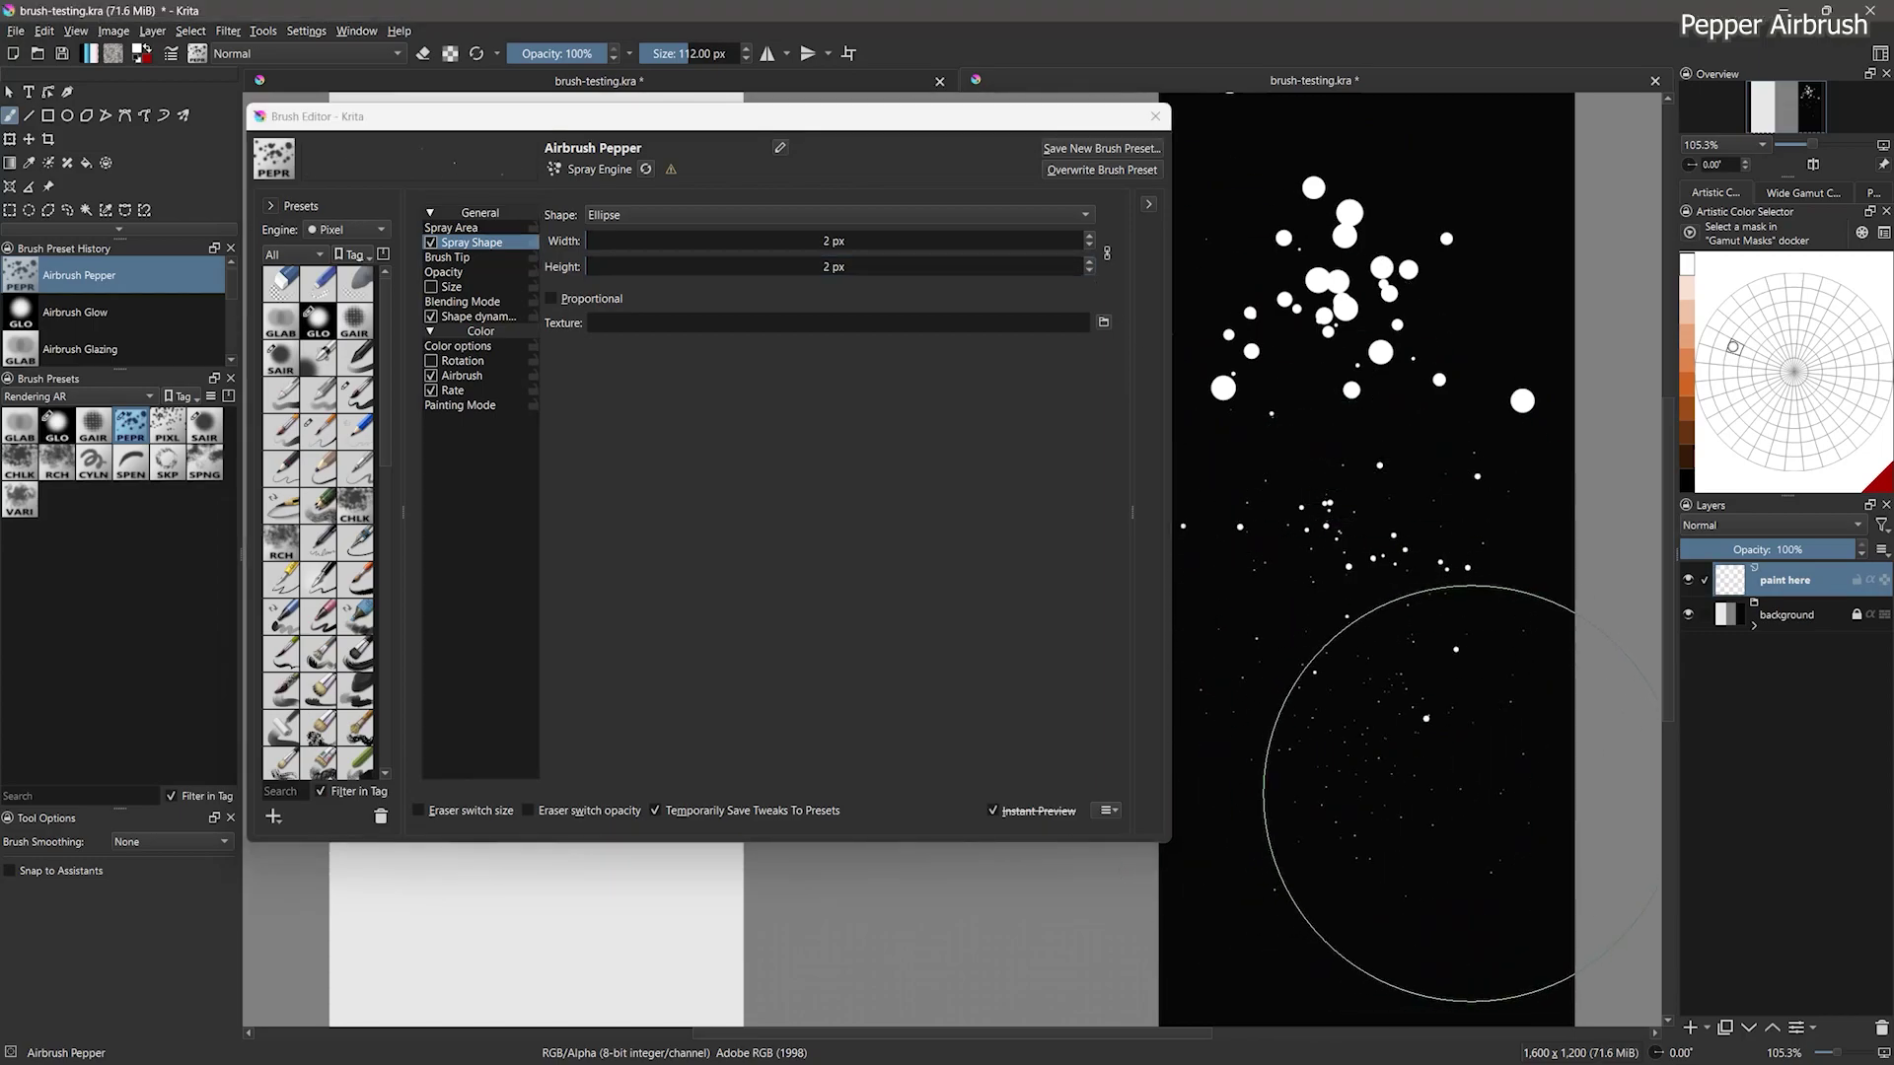
Step: Clear the layer and spray horizontal white streaks with the shape's width unlinked from its height and set to 102 px
key("Delete")
left_click(1107, 254)
left_click(638, 240)
mouse_move(1351, 414)
left_mouse_down()
mouse_move(1344, 621)
mouse_move(1458, 825)
mouse_move(1529, 880)
left_mouse_up()
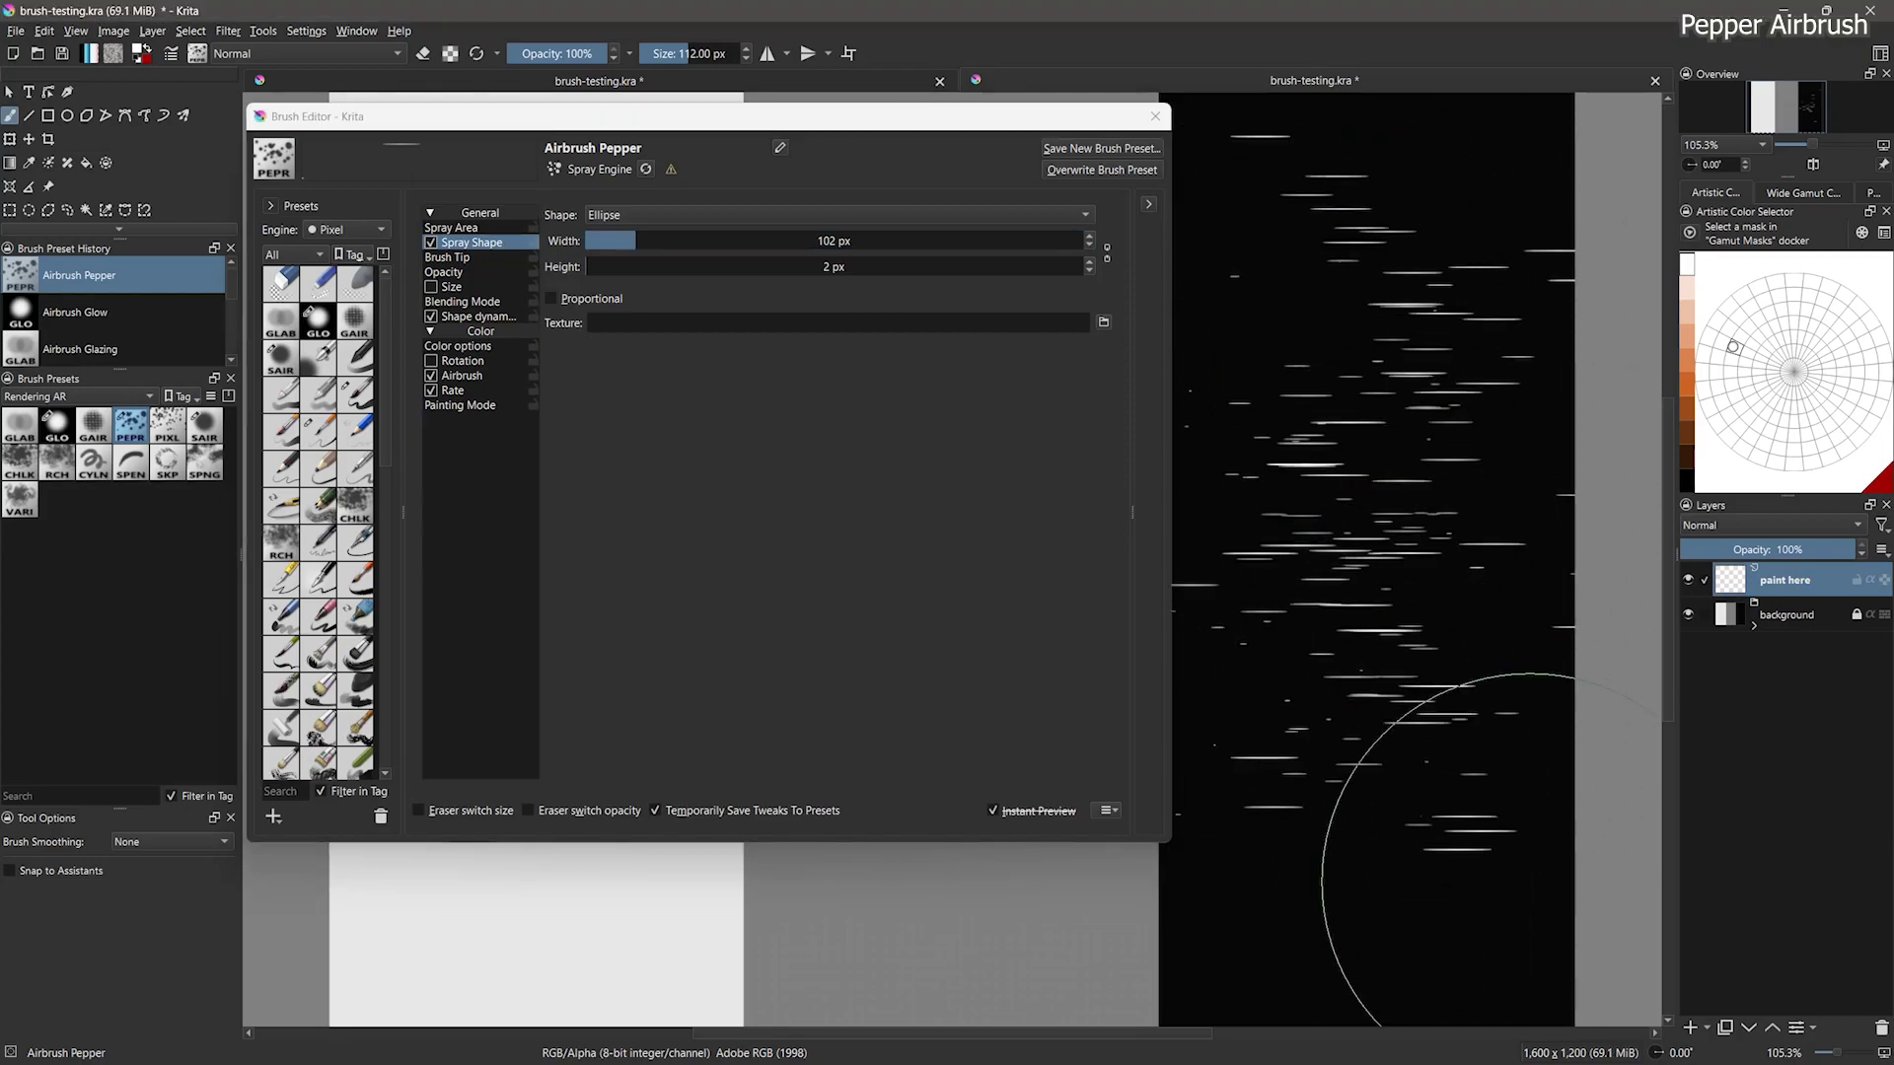
Step: Clear the layer and spray white specks across the grey and black bands with the Airbrush Pixel preset
key("Delete")
left_click(181, 419)
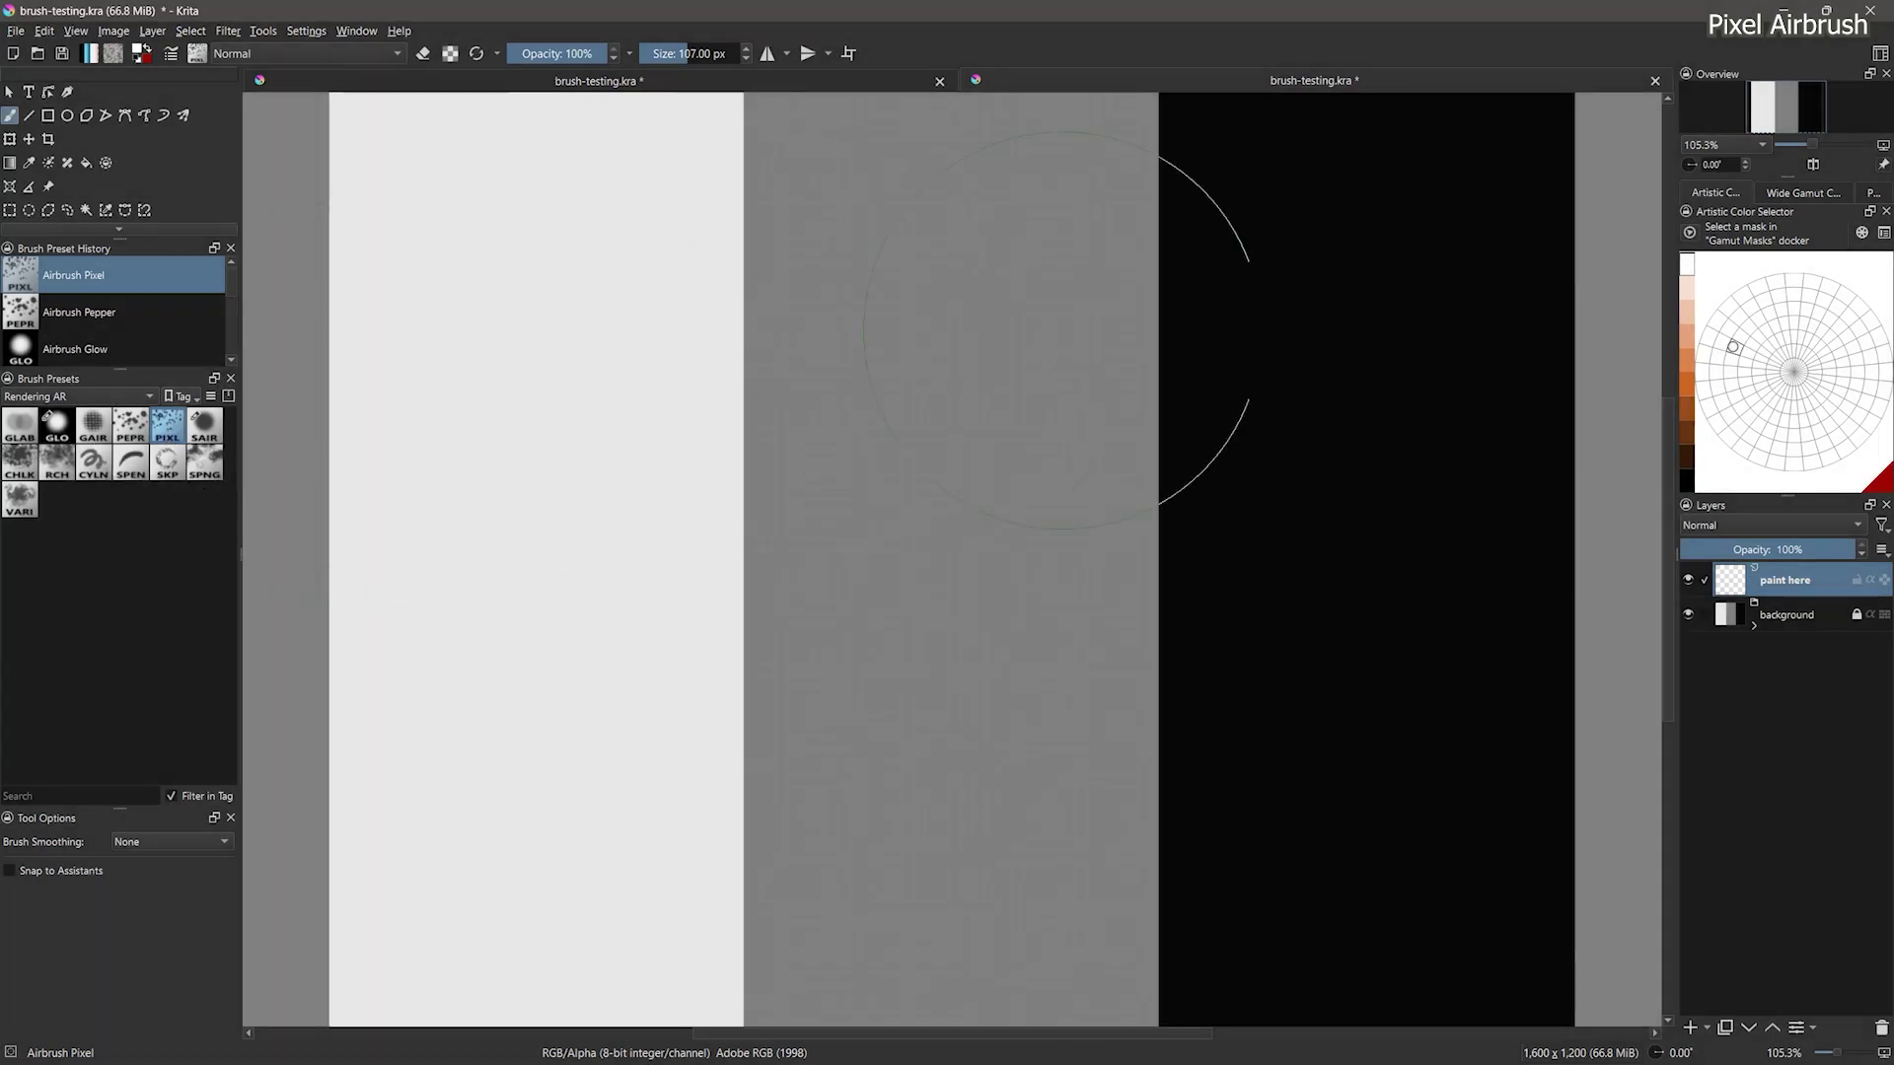
mouse_move(996, 395)
left_mouse_down()
mouse_move(1289, 388)
mouse_move(946, 676)
mouse_move(1268, 253)
mouse_move(1226, 760)
mouse_move(1390, 679)
left_mouse_up()
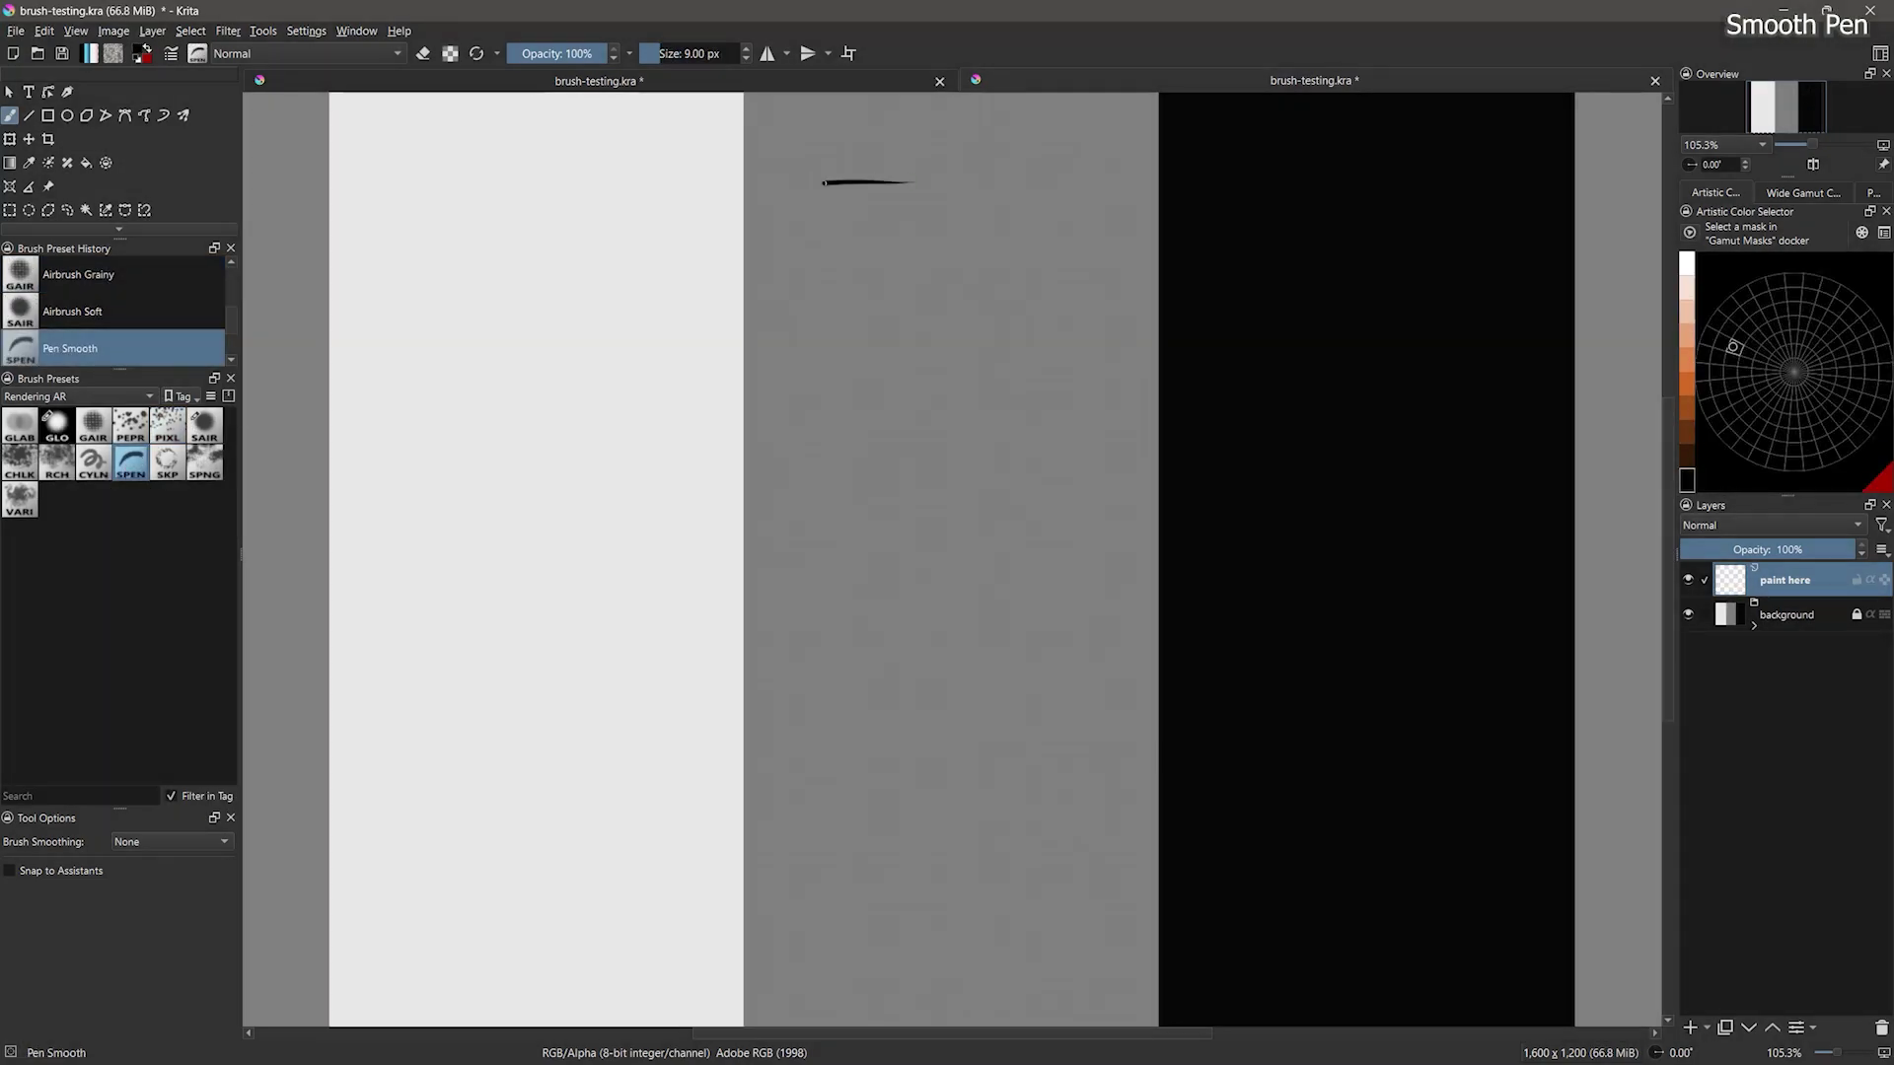
Step: Draw a black winding line and four tapered diagonal lines below it with Pen Smooth at 9 px
mouse_move(823, 182)
left_mouse_down()
mouse_move(588, 305)
mouse_move(540, 410)
mouse_move(924, 377)
left_mouse_up()
left_click_drag(503, 560, 893, 417)
left_click_drag(464, 619, 954, 422)
mouse_move(434, 681)
left_mouse_down()
mouse_move(773, 506)
mouse_move(927, 460)
left_mouse_up()
left_click_drag(474, 712, 988, 475)
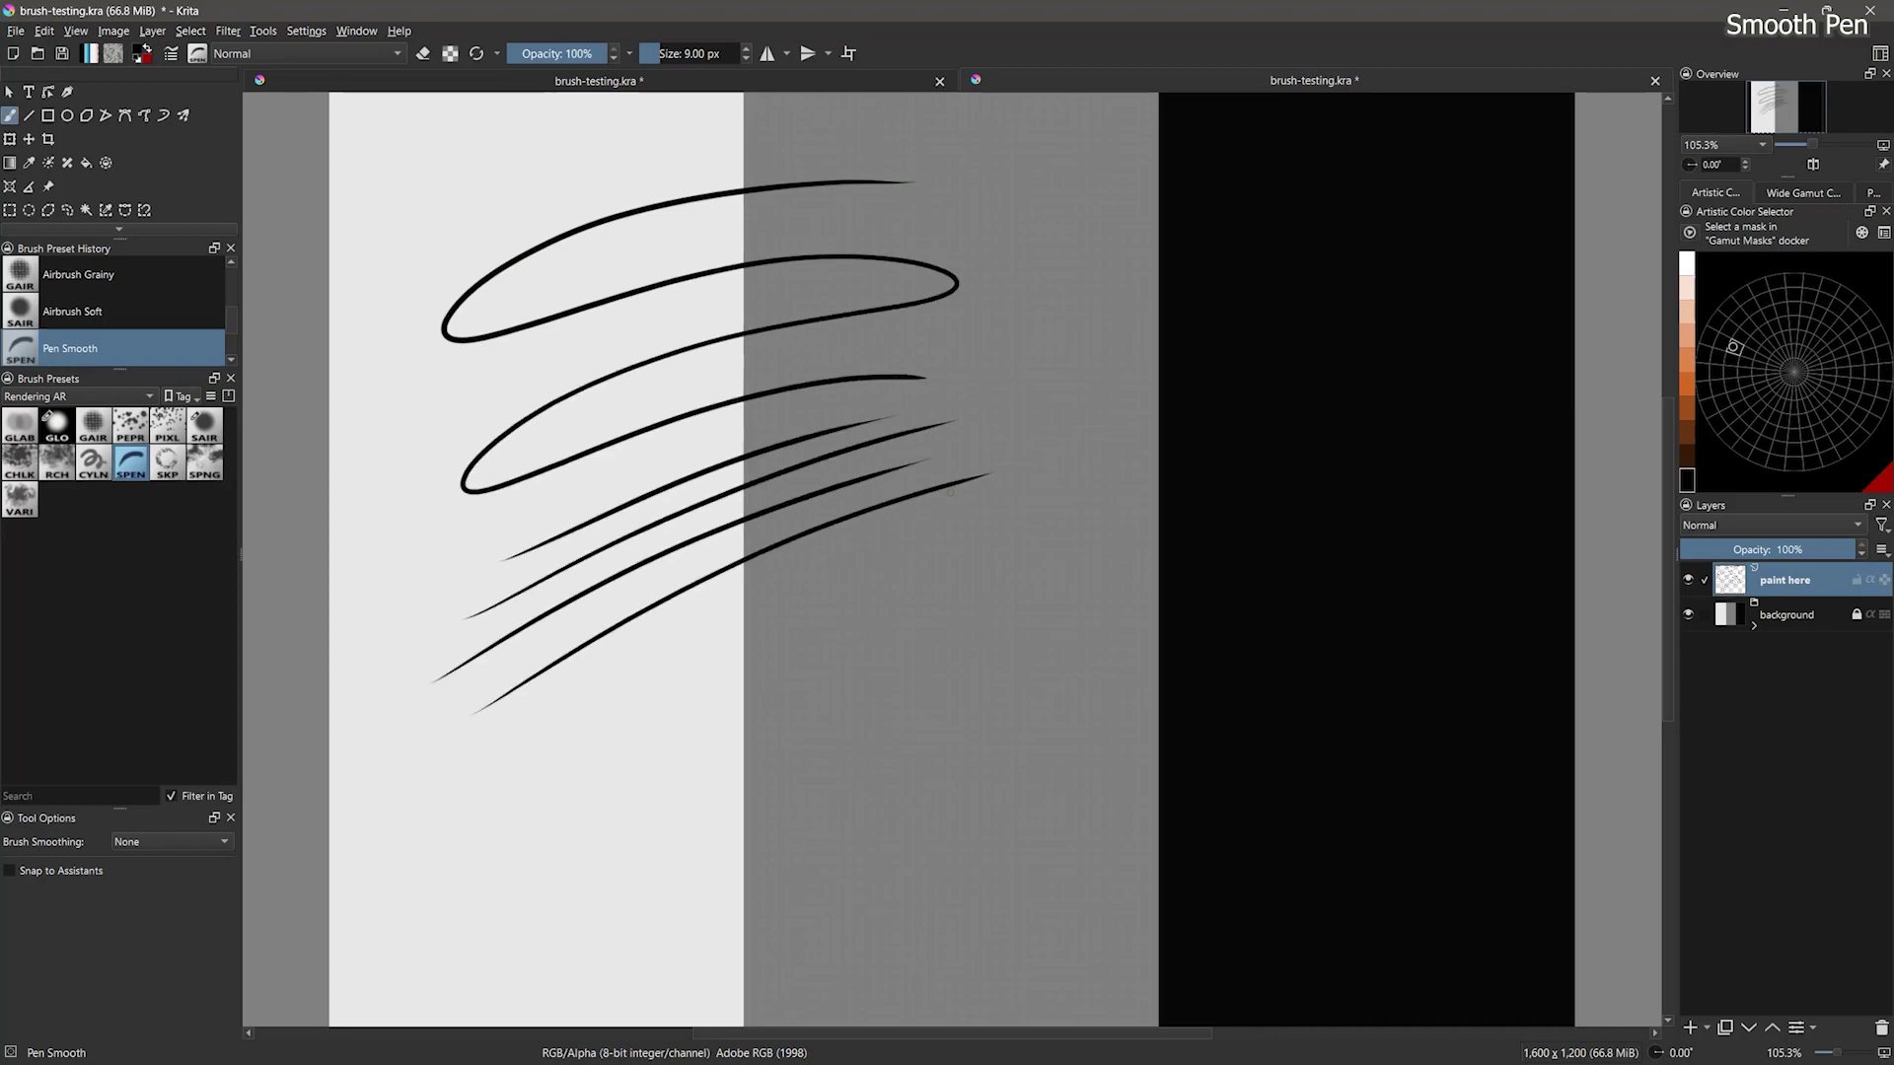
Step: Fill in a crimson apple shape with Pen Smooth and add a dark brown stem on top
mouse_move(729, 357)
left_mouse_down()
mouse_move(695, 374)
mouse_move(832, 753)
mouse_move(575, 642)
mouse_move(889, 474)
mouse_move(792, 588)
mouse_move(957, 523)
mouse_move(859, 480)
left_mouse_up()
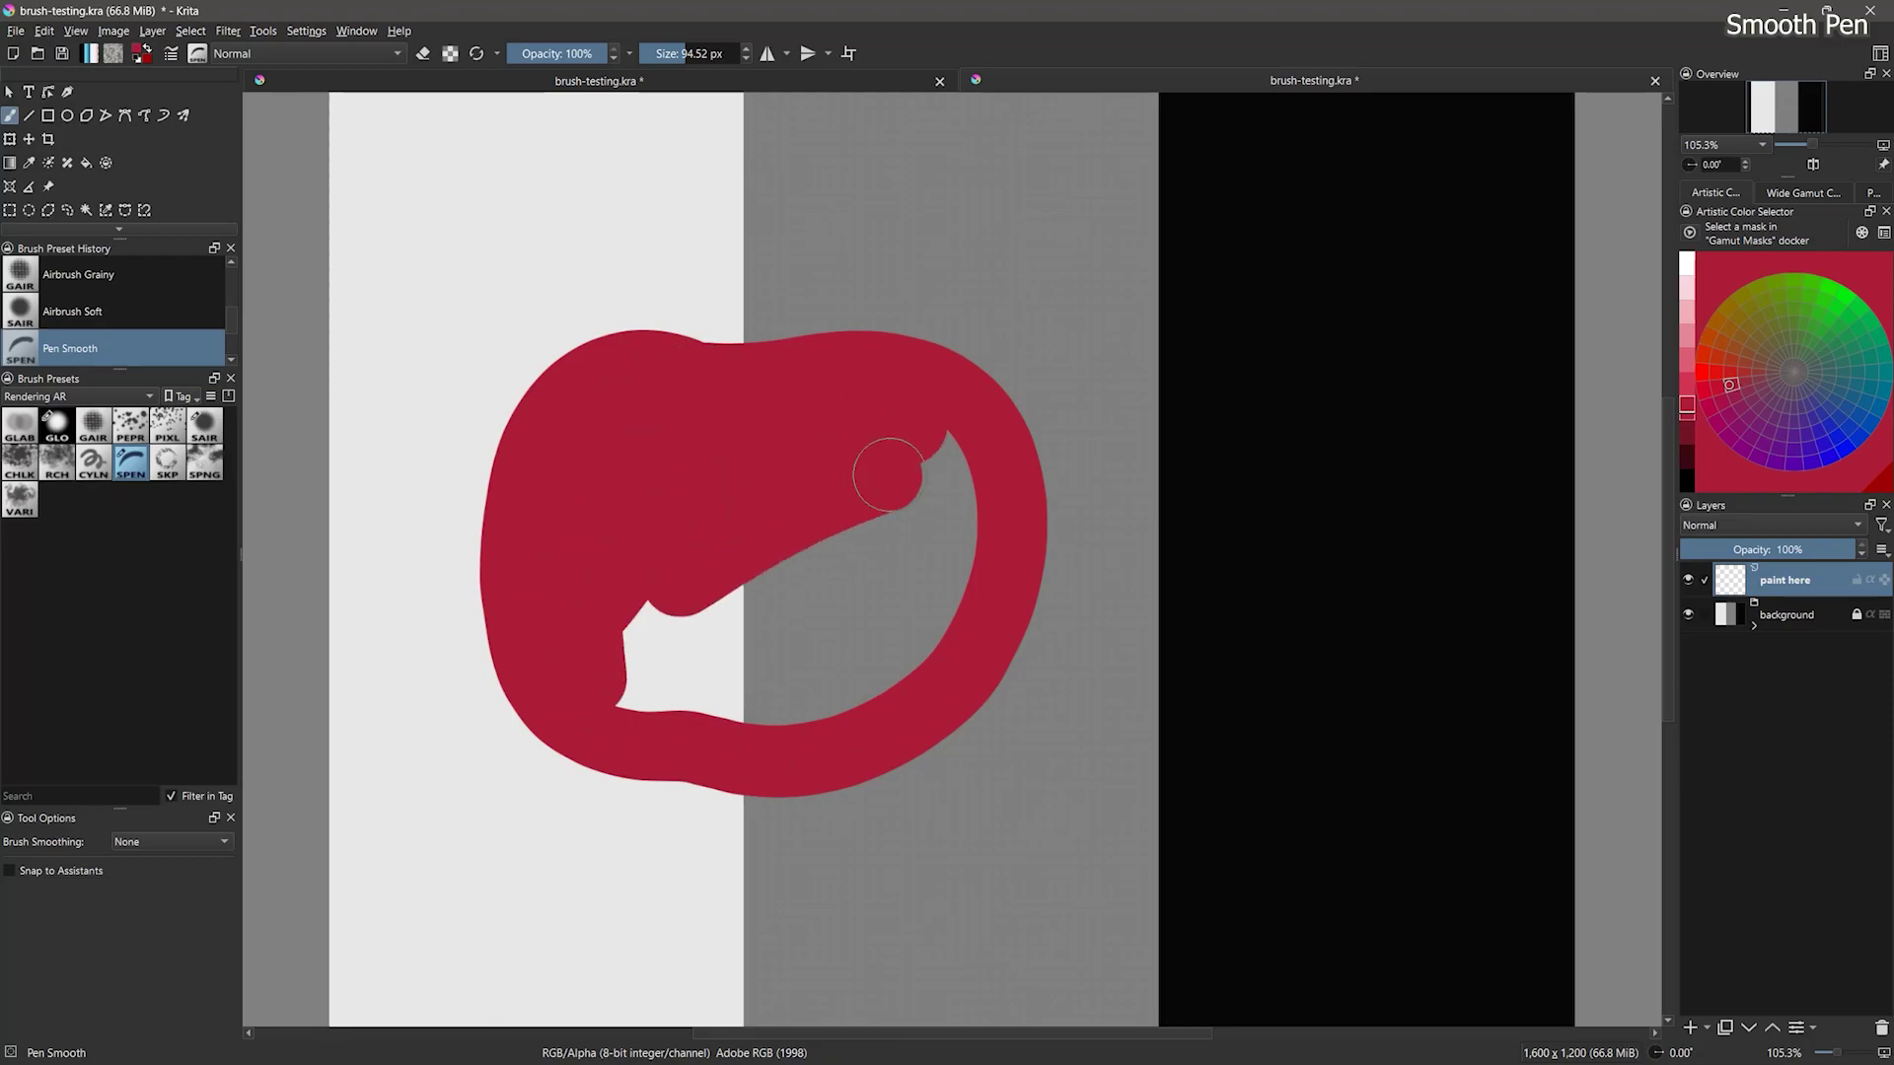
left_click(1747, 353)
left_click(1687, 429)
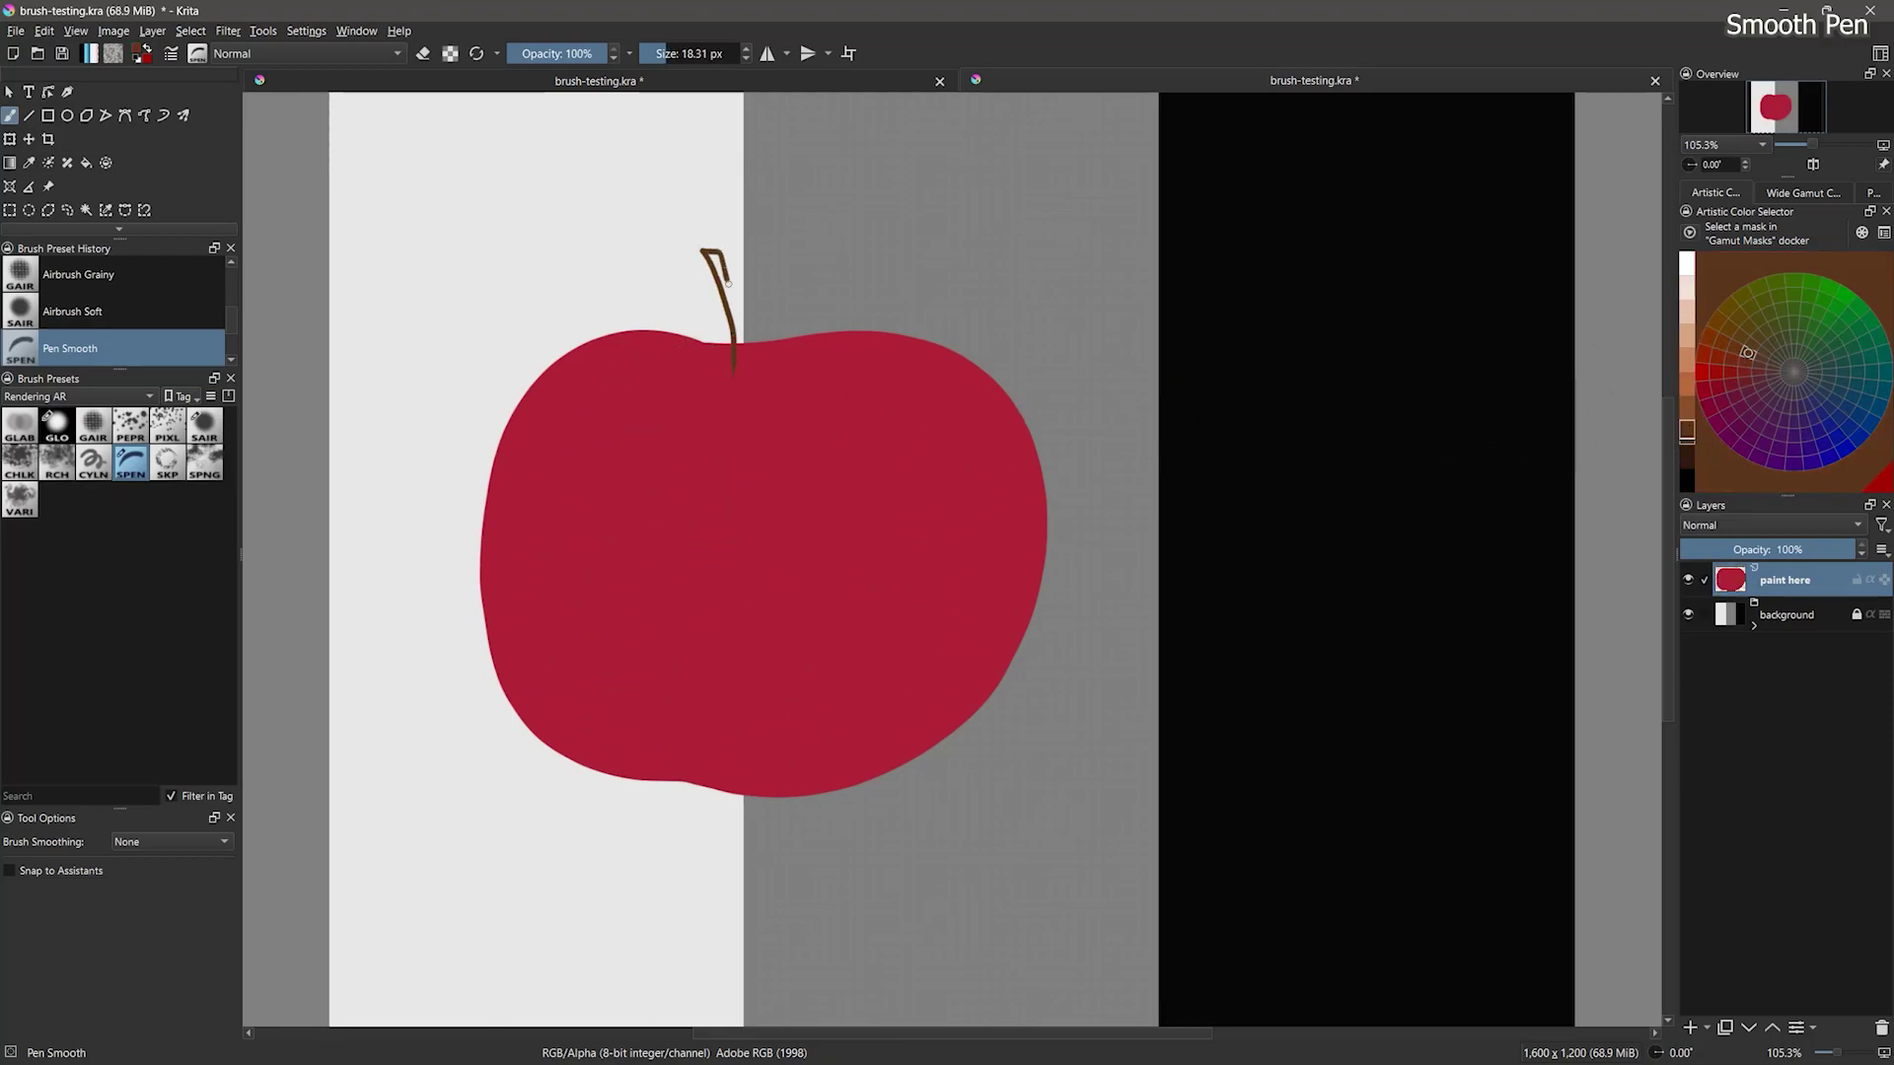
Step: Switch to the Airbrush Soft preset and shade the apple with a light red
key("slash")
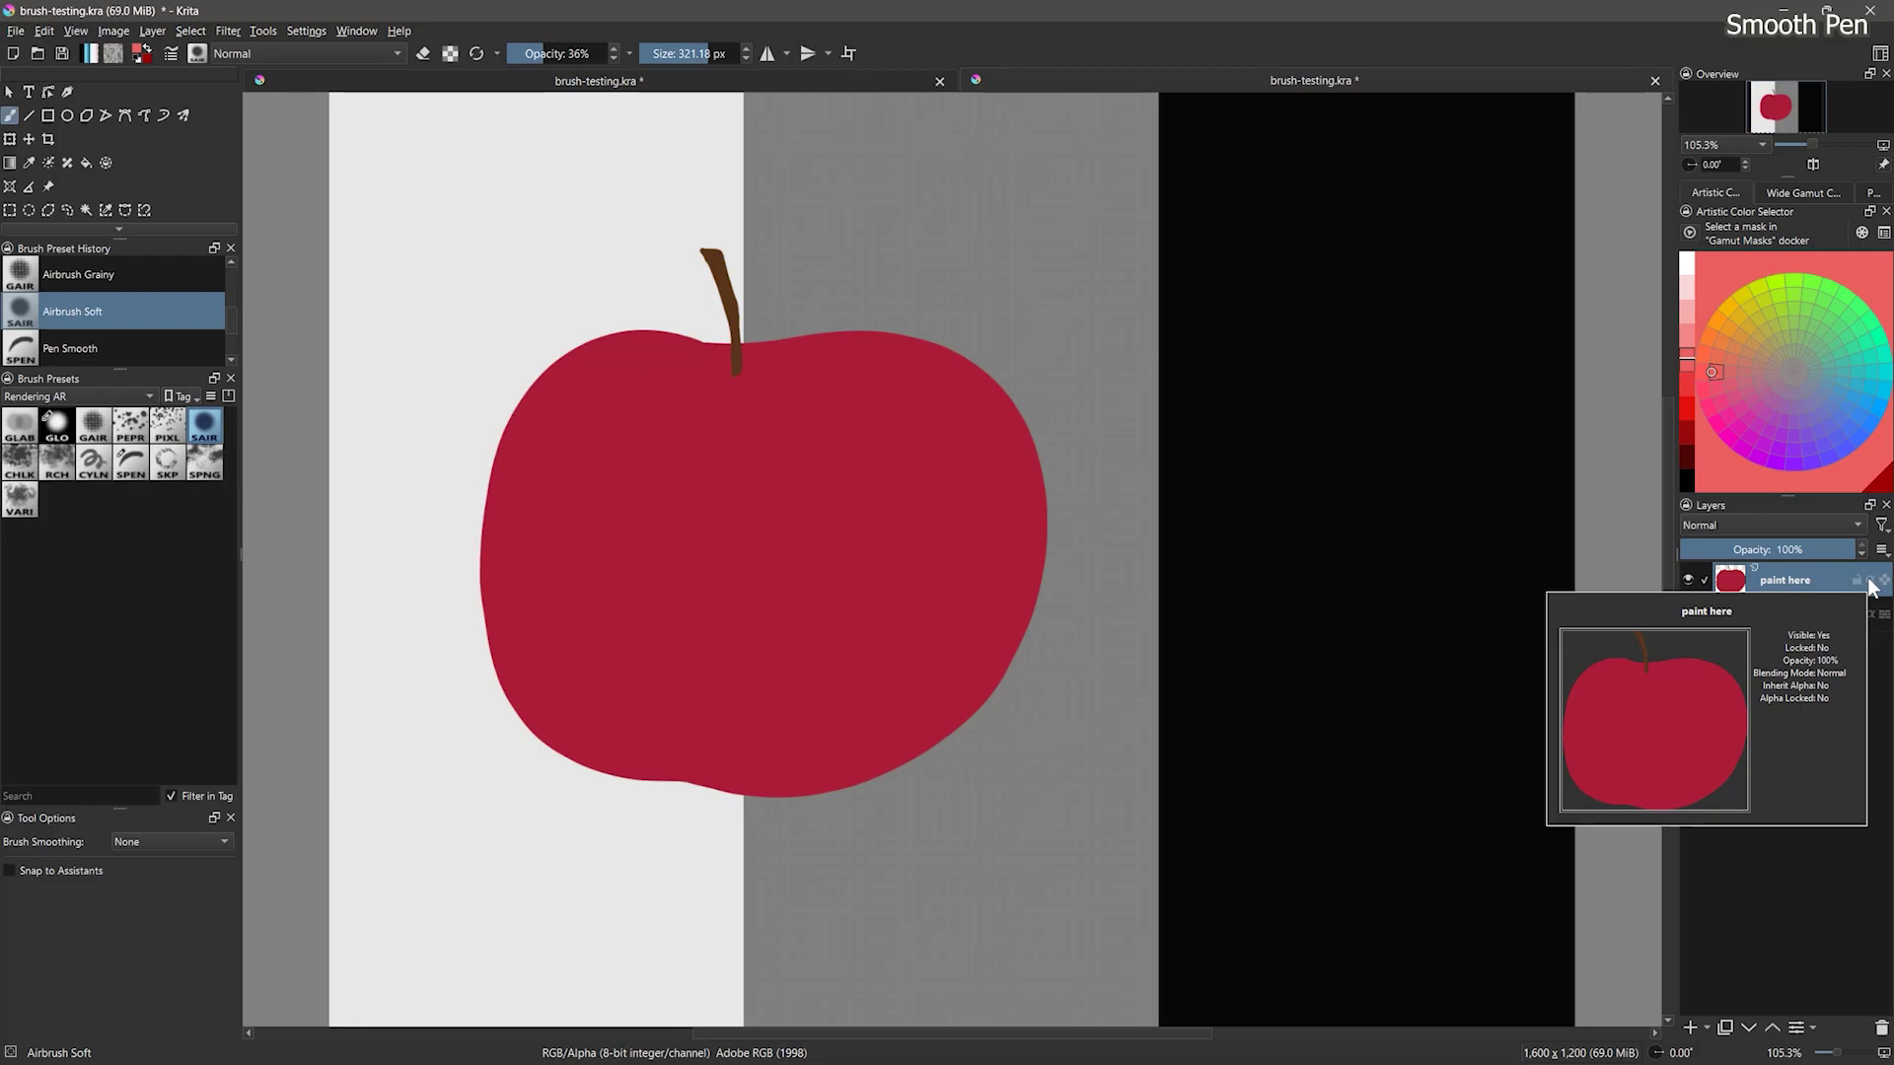
mouse_move(591, 449)
left_mouse_down()
mouse_move(637, 419)
mouse_move(1087, 579)
mouse_move(1072, 757)
left_mouse_up()
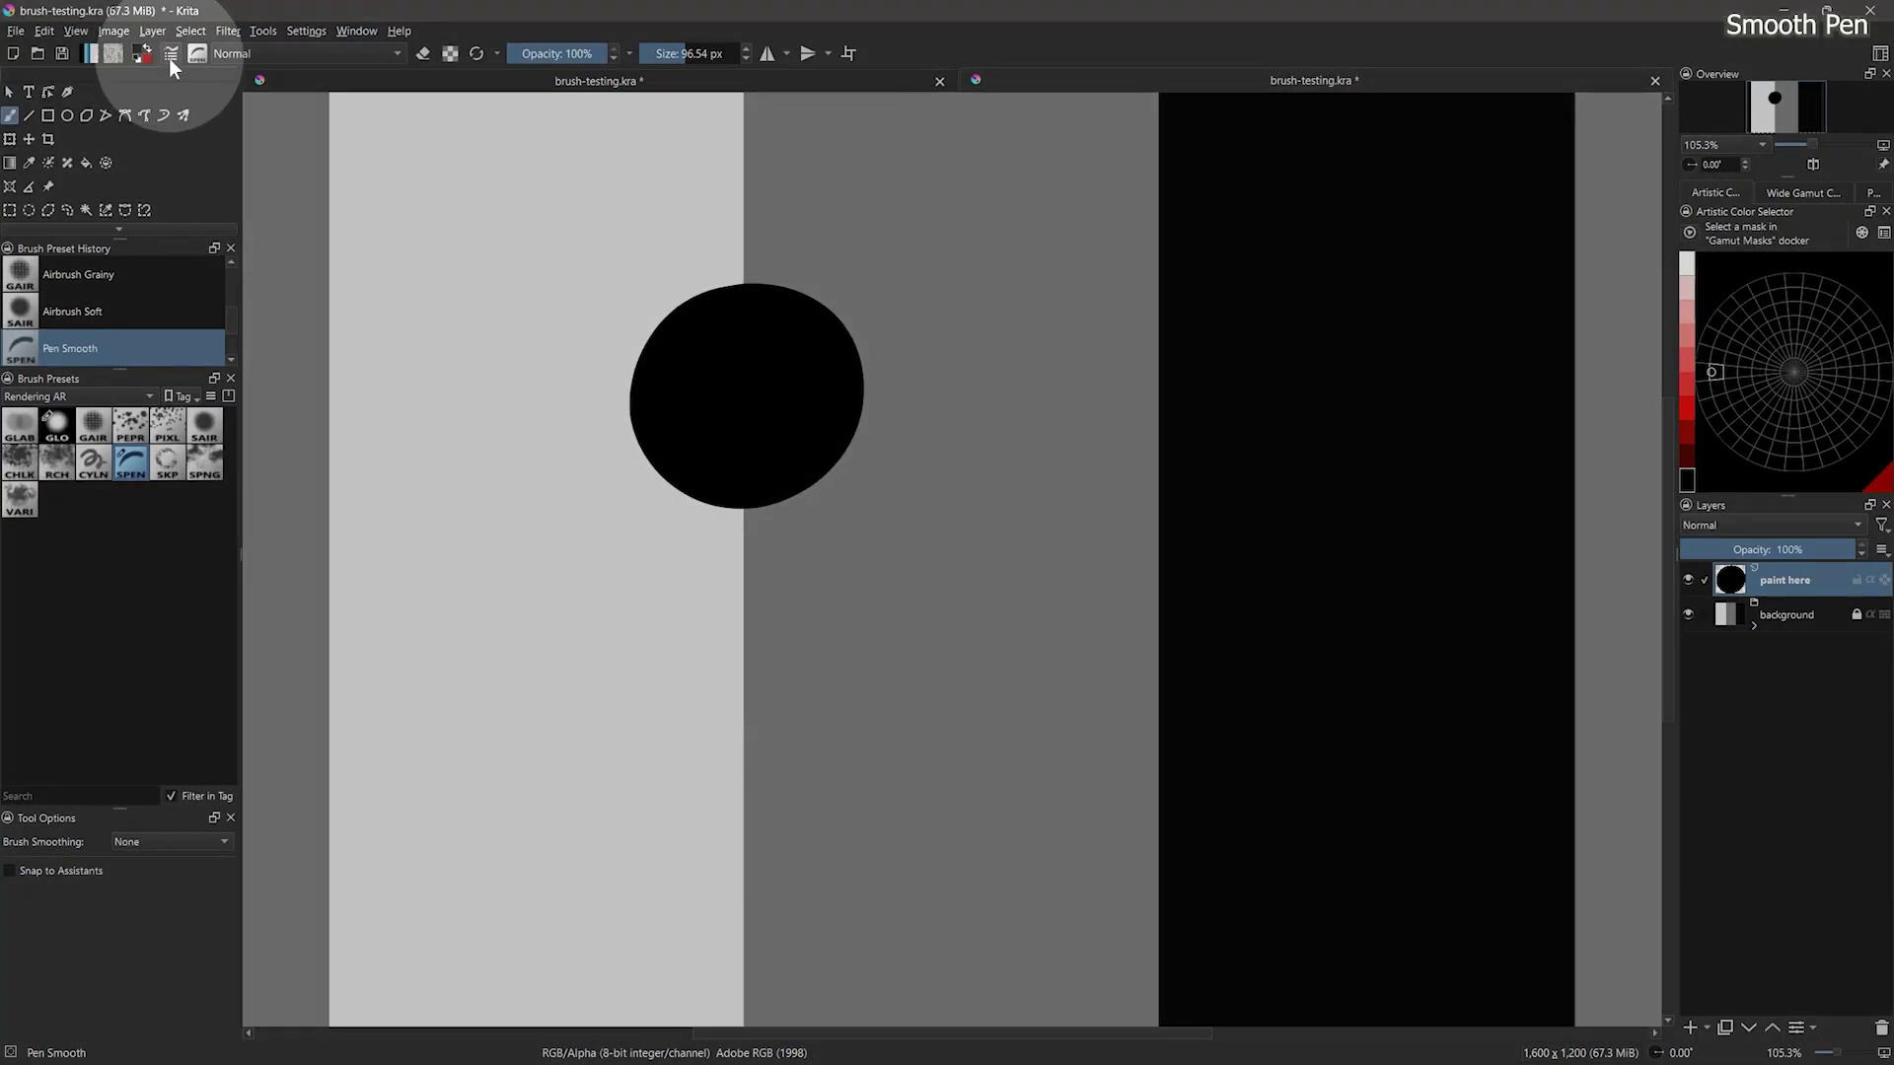
Step: Reduce the horizontal fade of the Pen Smooth brush tip and paint test strokes below the black disc
left_click(170, 55)
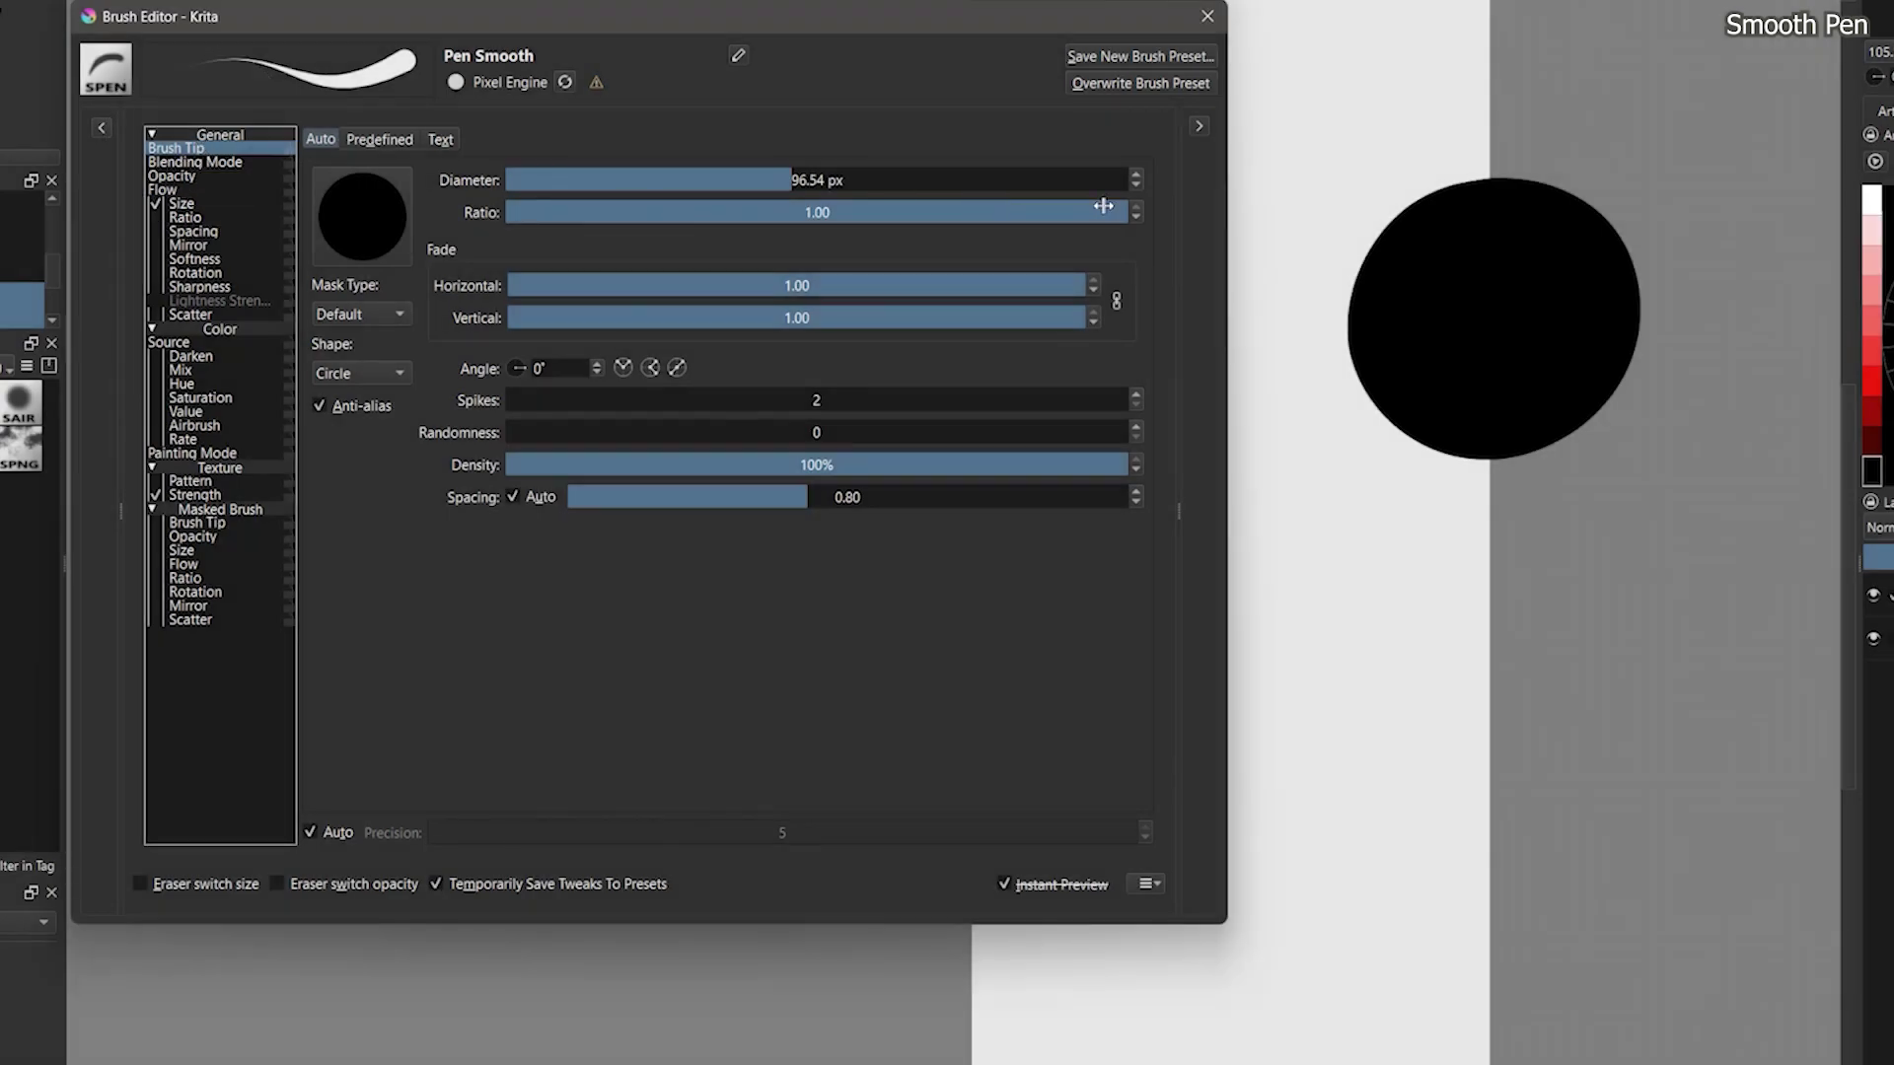
left_click_drag(1033, 281, 922, 286)
left_click_drag(1499, 580, 1464, 578)
left_click_drag(1463, 578, 1474, 662)
left_click_drag(1479, 868, 1421, 945)
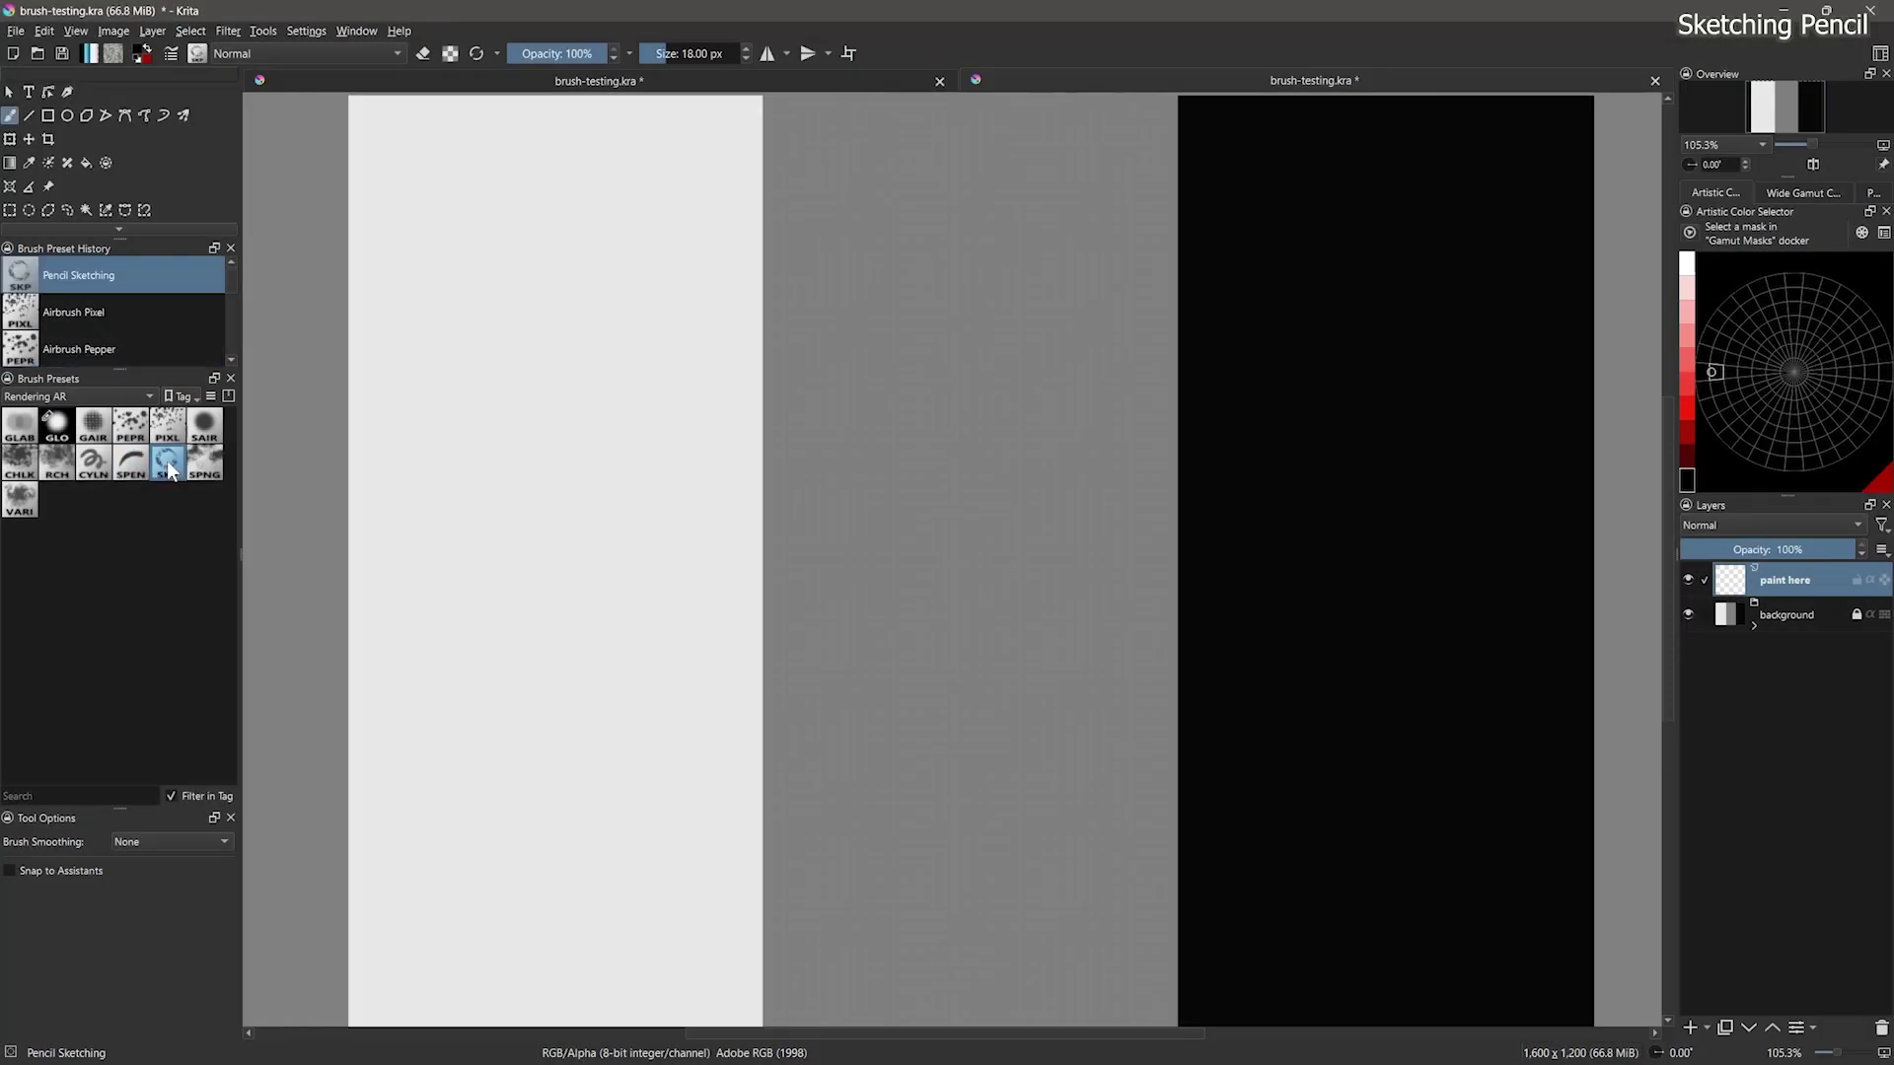
Step: Sketch black test strokes over the white and grey bands with the Pencil Sketching preset at 18 px
left_click(168, 461)
mouse_move(758, 268)
left_mouse_down()
mouse_move(541, 761)
mouse_move(878, 330)
left_mouse_up()
mouse_move(564, 412)
left_mouse_down()
mouse_move(572, 395)
mouse_move(508, 513)
mouse_move(522, 705)
mouse_move(521, 513)
mouse_move(601, 463)
mouse_move(631, 493)
left_mouse_up()
mouse_move(710, 404)
left_mouse_down()
mouse_move(609, 572)
mouse_move(693, 669)
left_mouse_up()
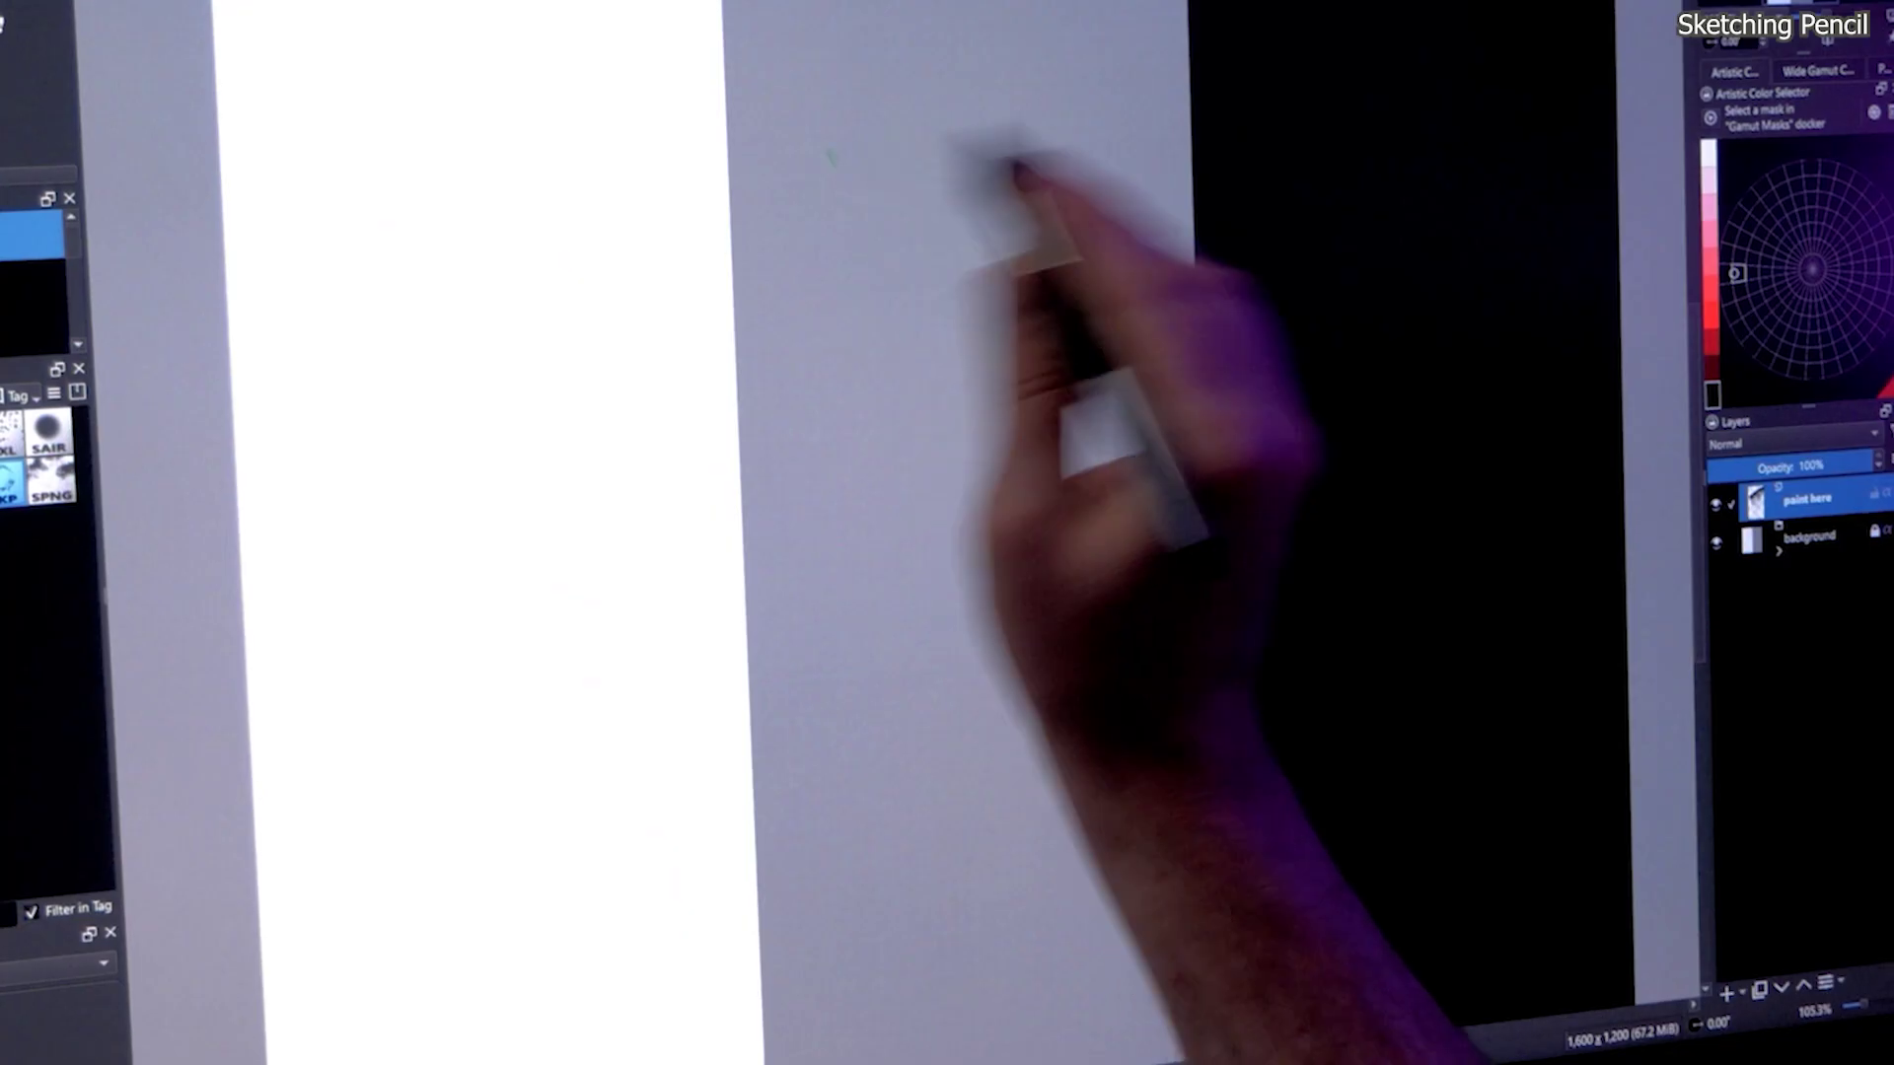
mouse_move(1078, 233)
left_mouse_down()
mouse_move(851, 282)
mouse_move(993, 305)
mouse_move(908, 329)
mouse_move(1006, 347)
mouse_move(1048, 330)
mouse_move(993, 423)
mouse_move(881, 480)
mouse_move(901, 523)
mouse_move(1026, 538)
mouse_move(1015, 664)
mouse_move(964, 697)
mouse_move(980, 752)
mouse_move(1018, 759)
mouse_move(997, 893)
mouse_move(1040, 888)
mouse_move(1030, 868)
left_mouse_up()
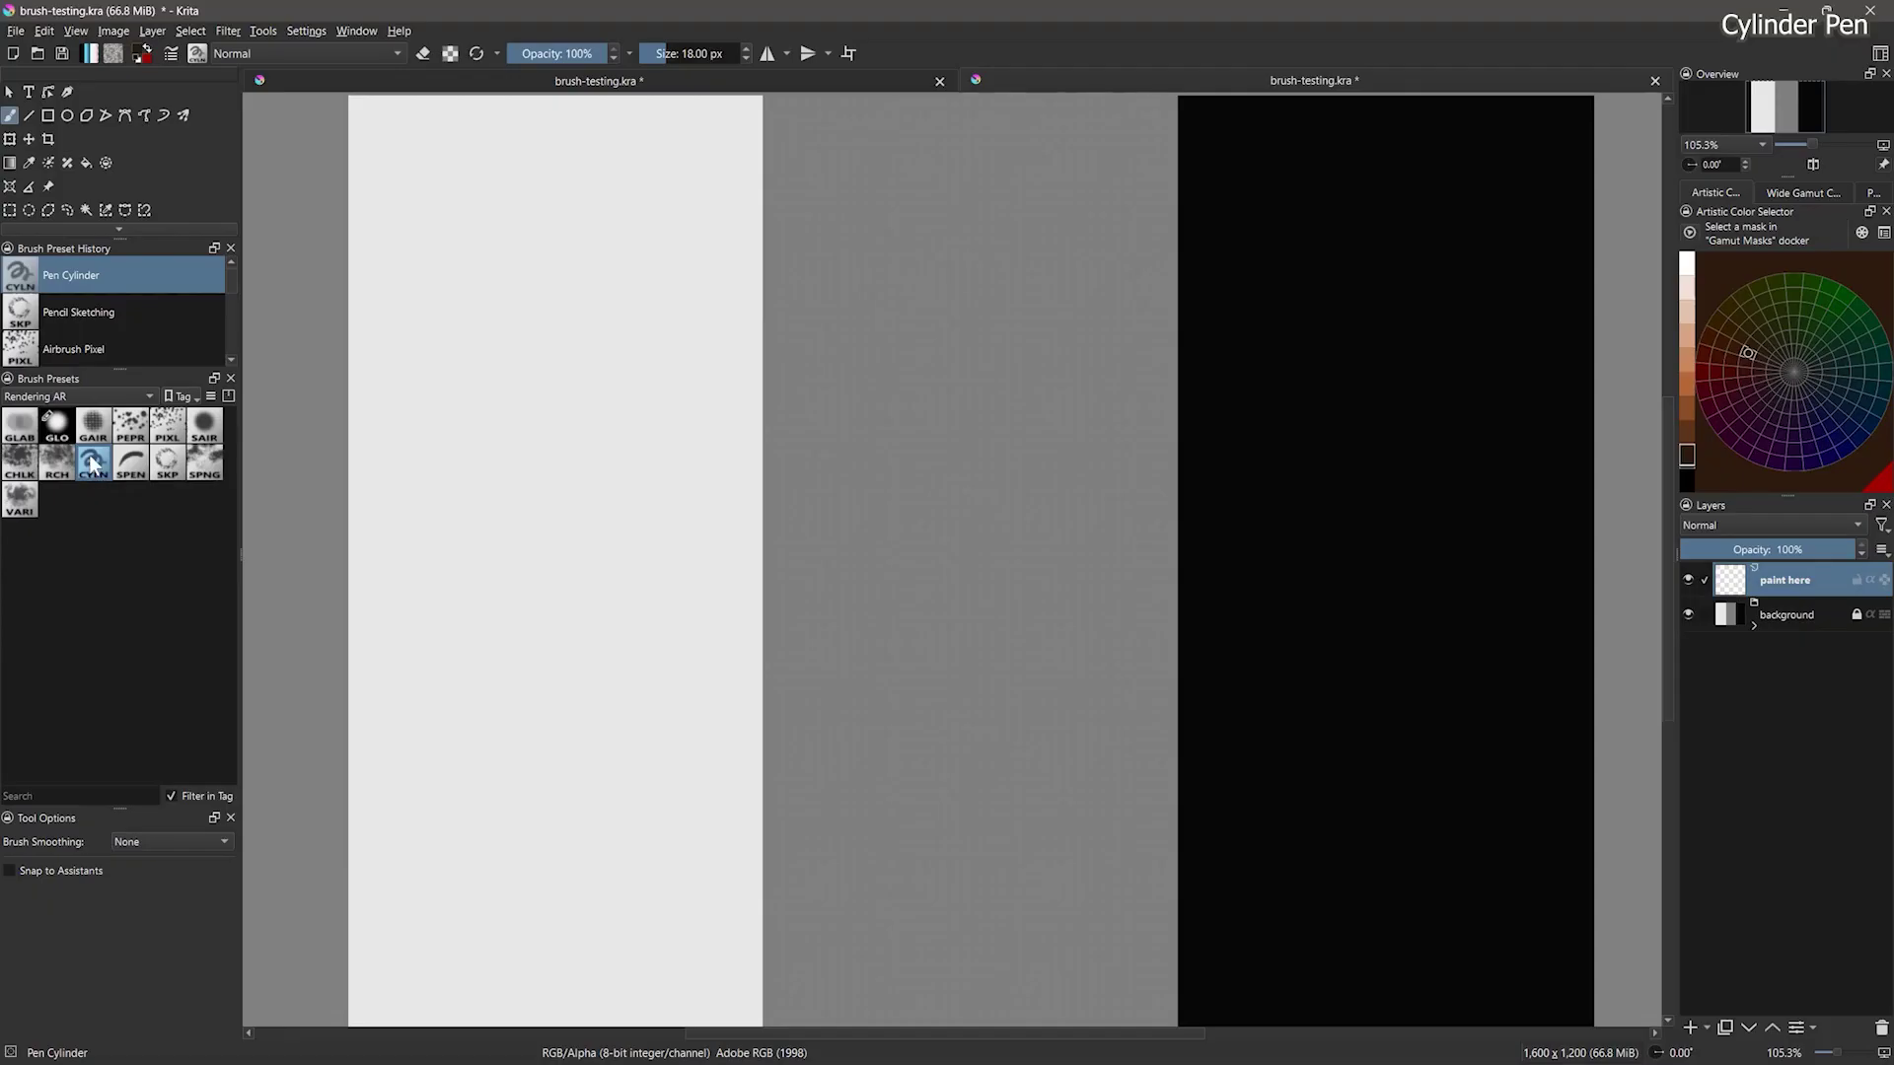
Step: Draw a network of brown, tapering branches across the three bands with the Pen Cylinder preset at 18 px
left_click(93, 460)
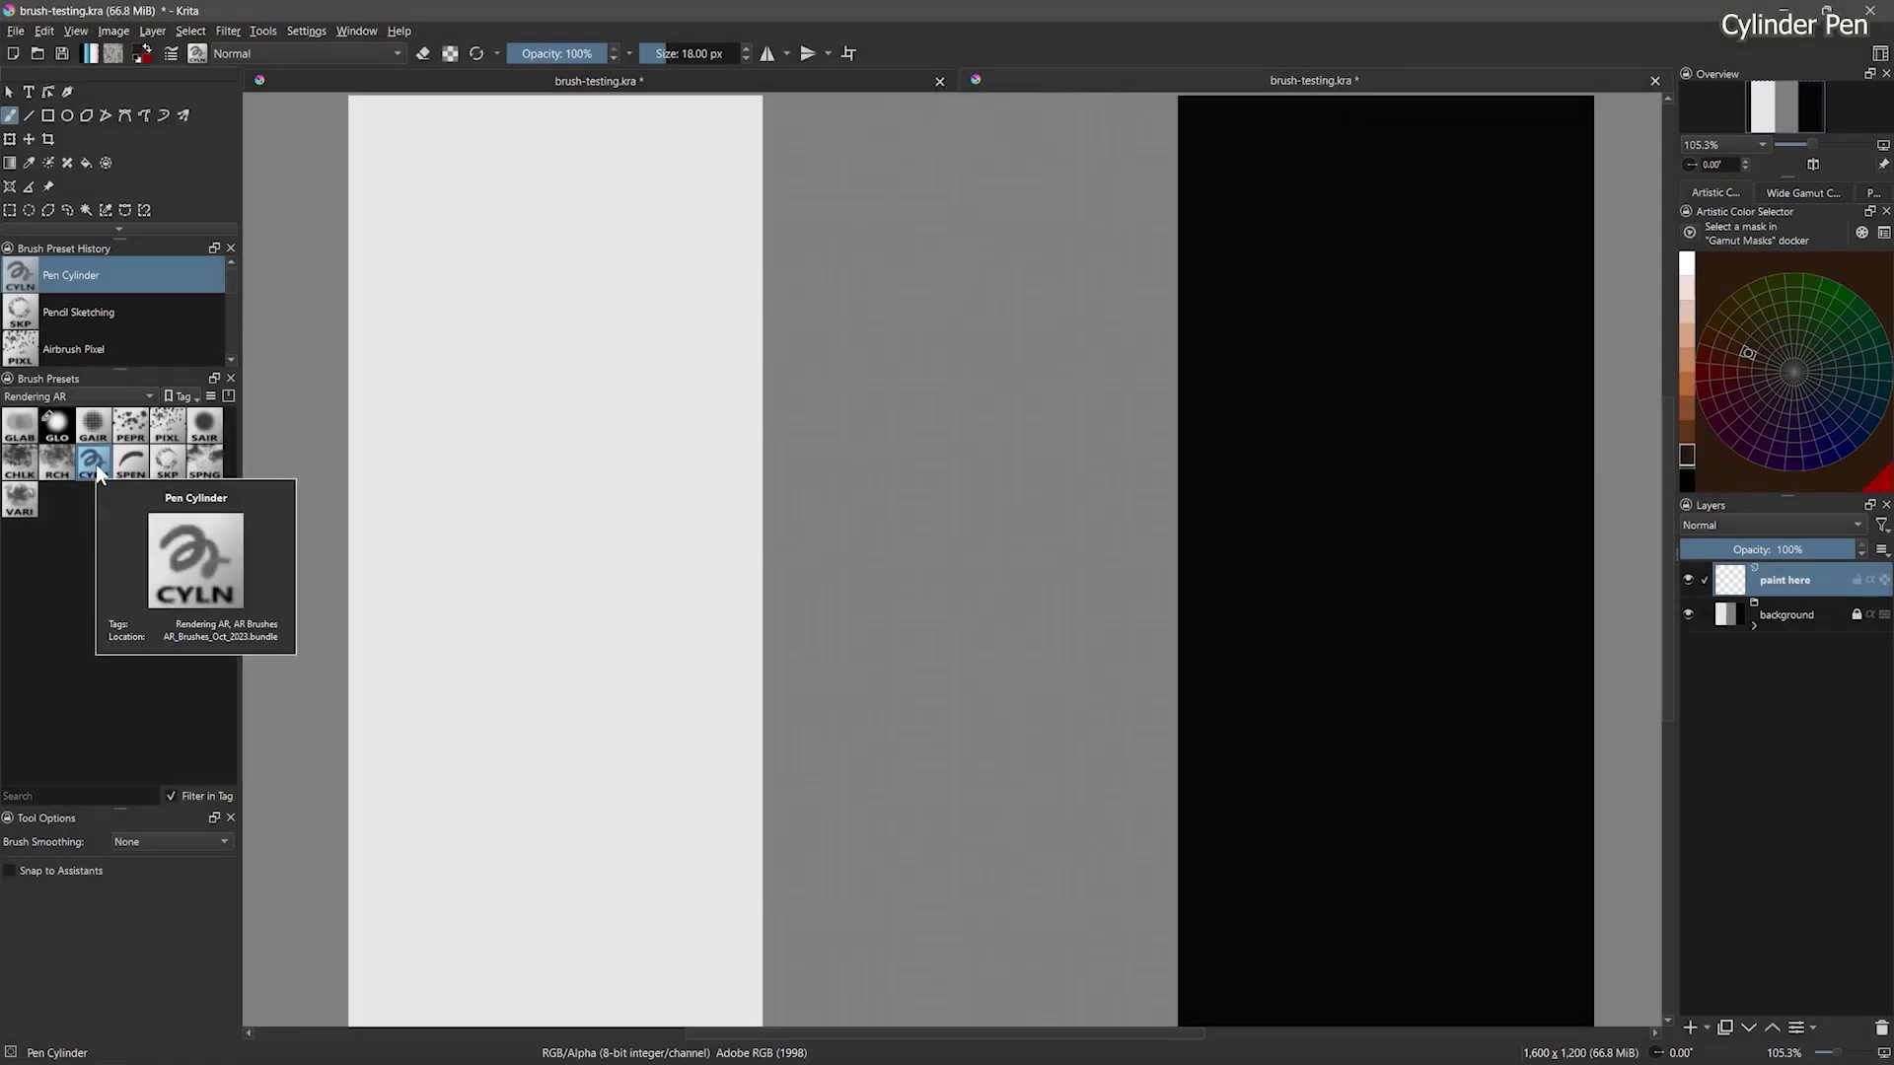
left_click_drag(666, 746, 1443, 292)
left_click_drag(854, 649, 1478, 567)
left_click_drag(1225, 596, 1466, 456)
mouse_move(816, 655)
left_mouse_down()
mouse_move(1048, 550)
mouse_move(1215, 307)
left_mouse_up()
mouse_move(679, 727)
left_mouse_down()
mouse_move(783, 473)
mouse_move(834, 213)
left_mouse_up()
left_click_drag(817, 449, 940, 322)
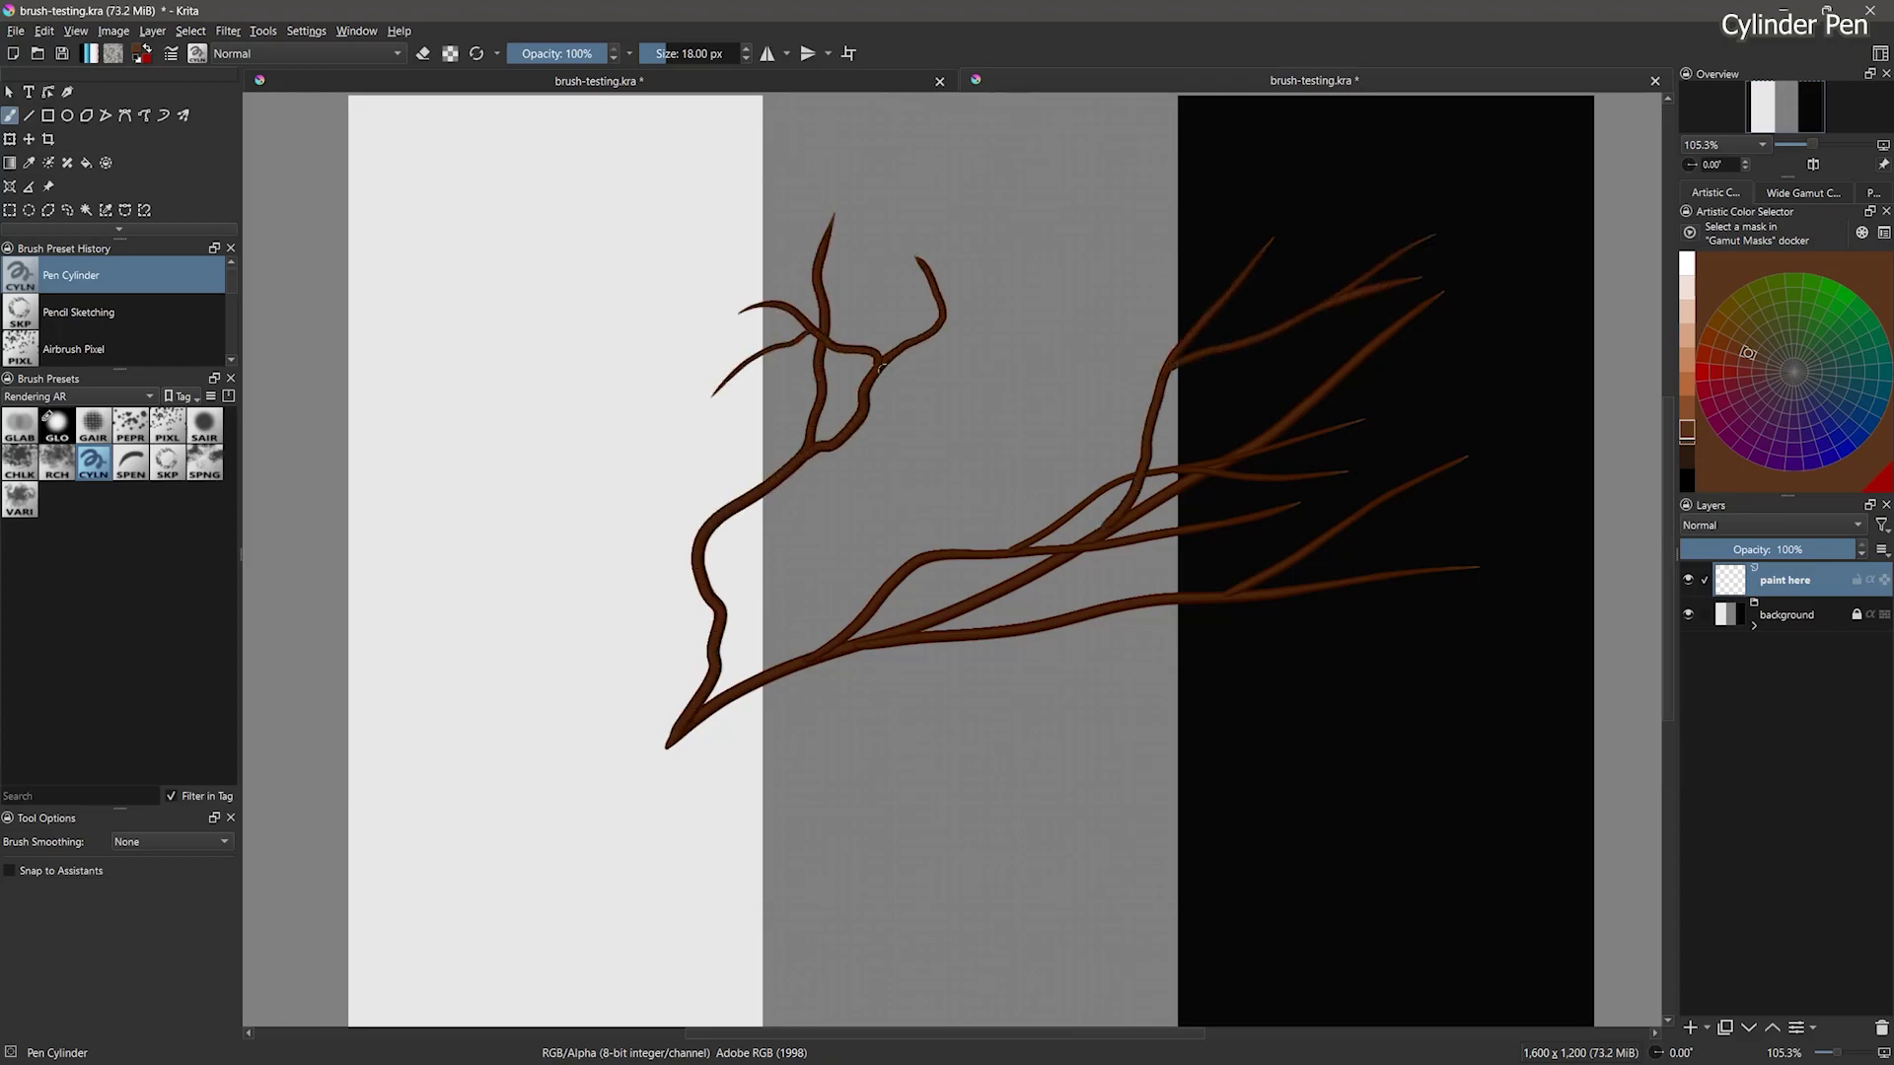
left_click_drag(922, 519, 633, 445)
left_click_drag(878, 477, 856, 490)
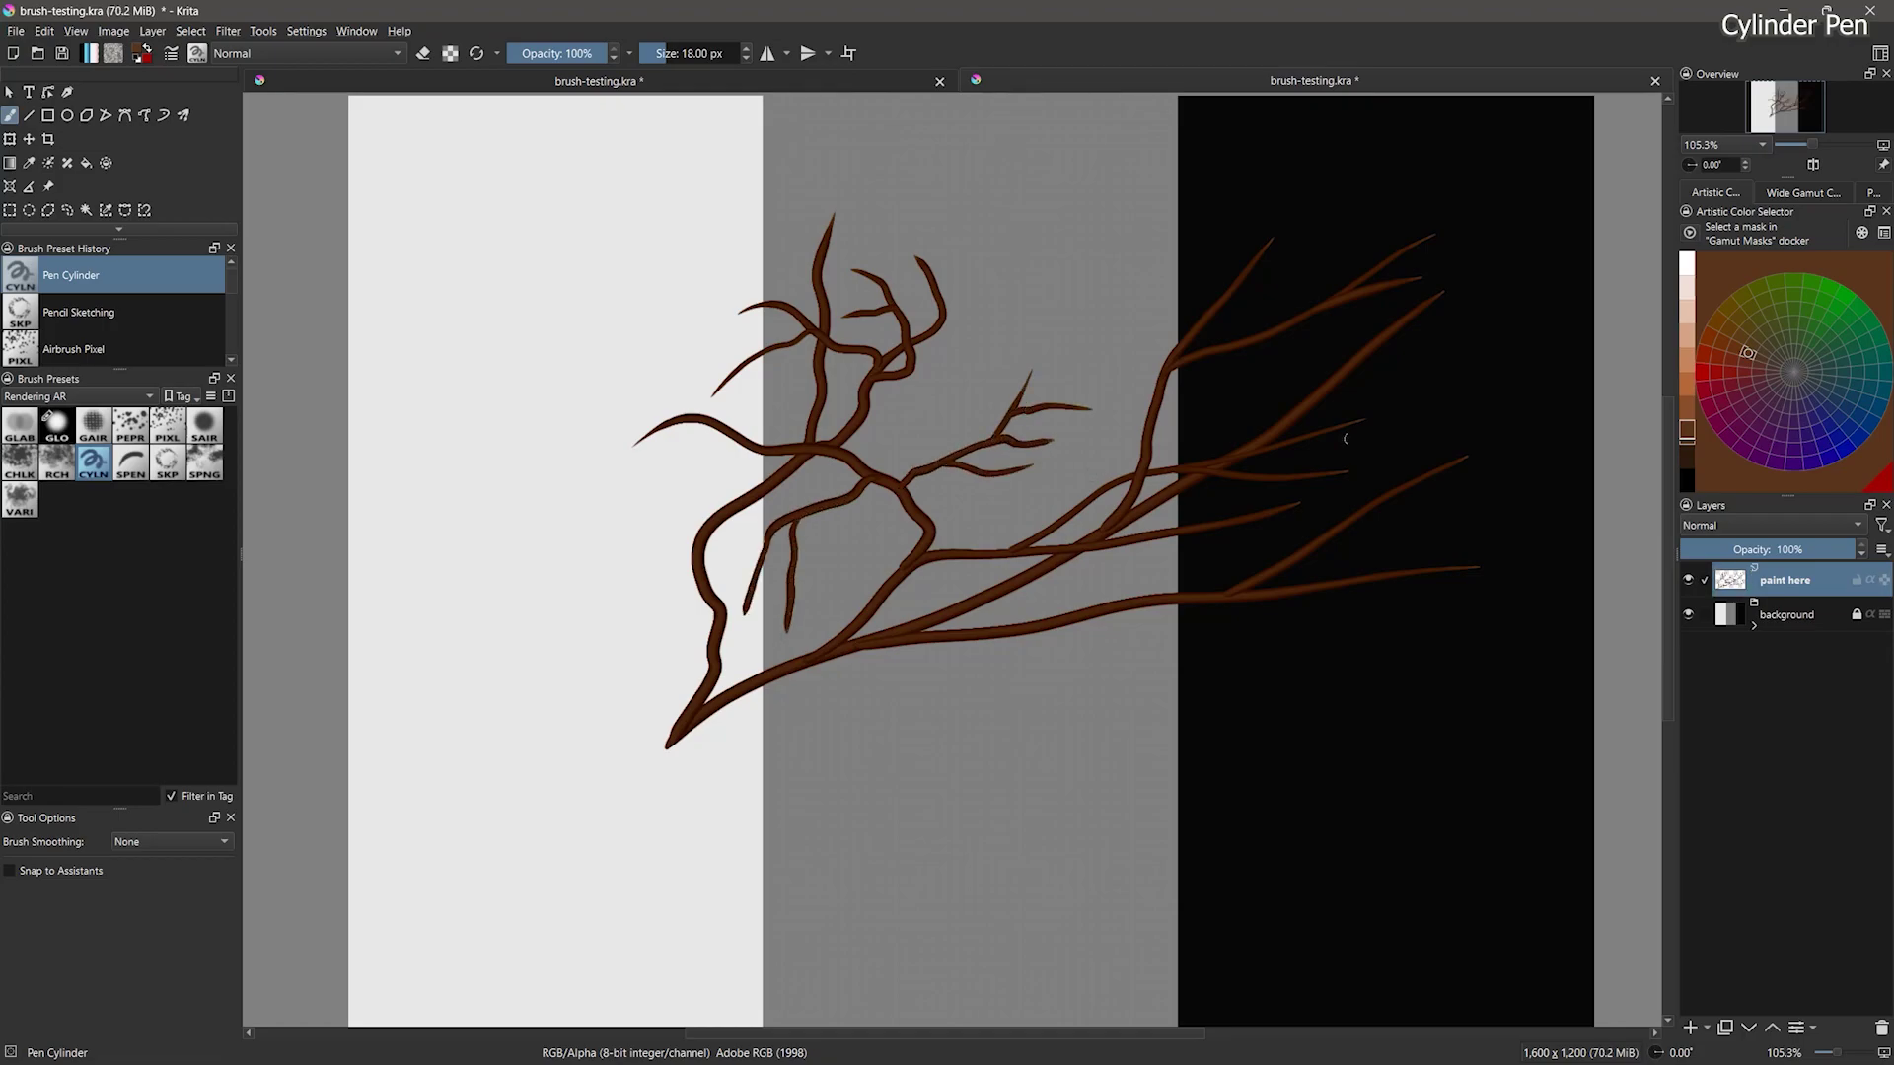
Step: Pick a dark green and add clusters of small leaves to the branch tips with Pen Cylinder
left_click(1778, 295)
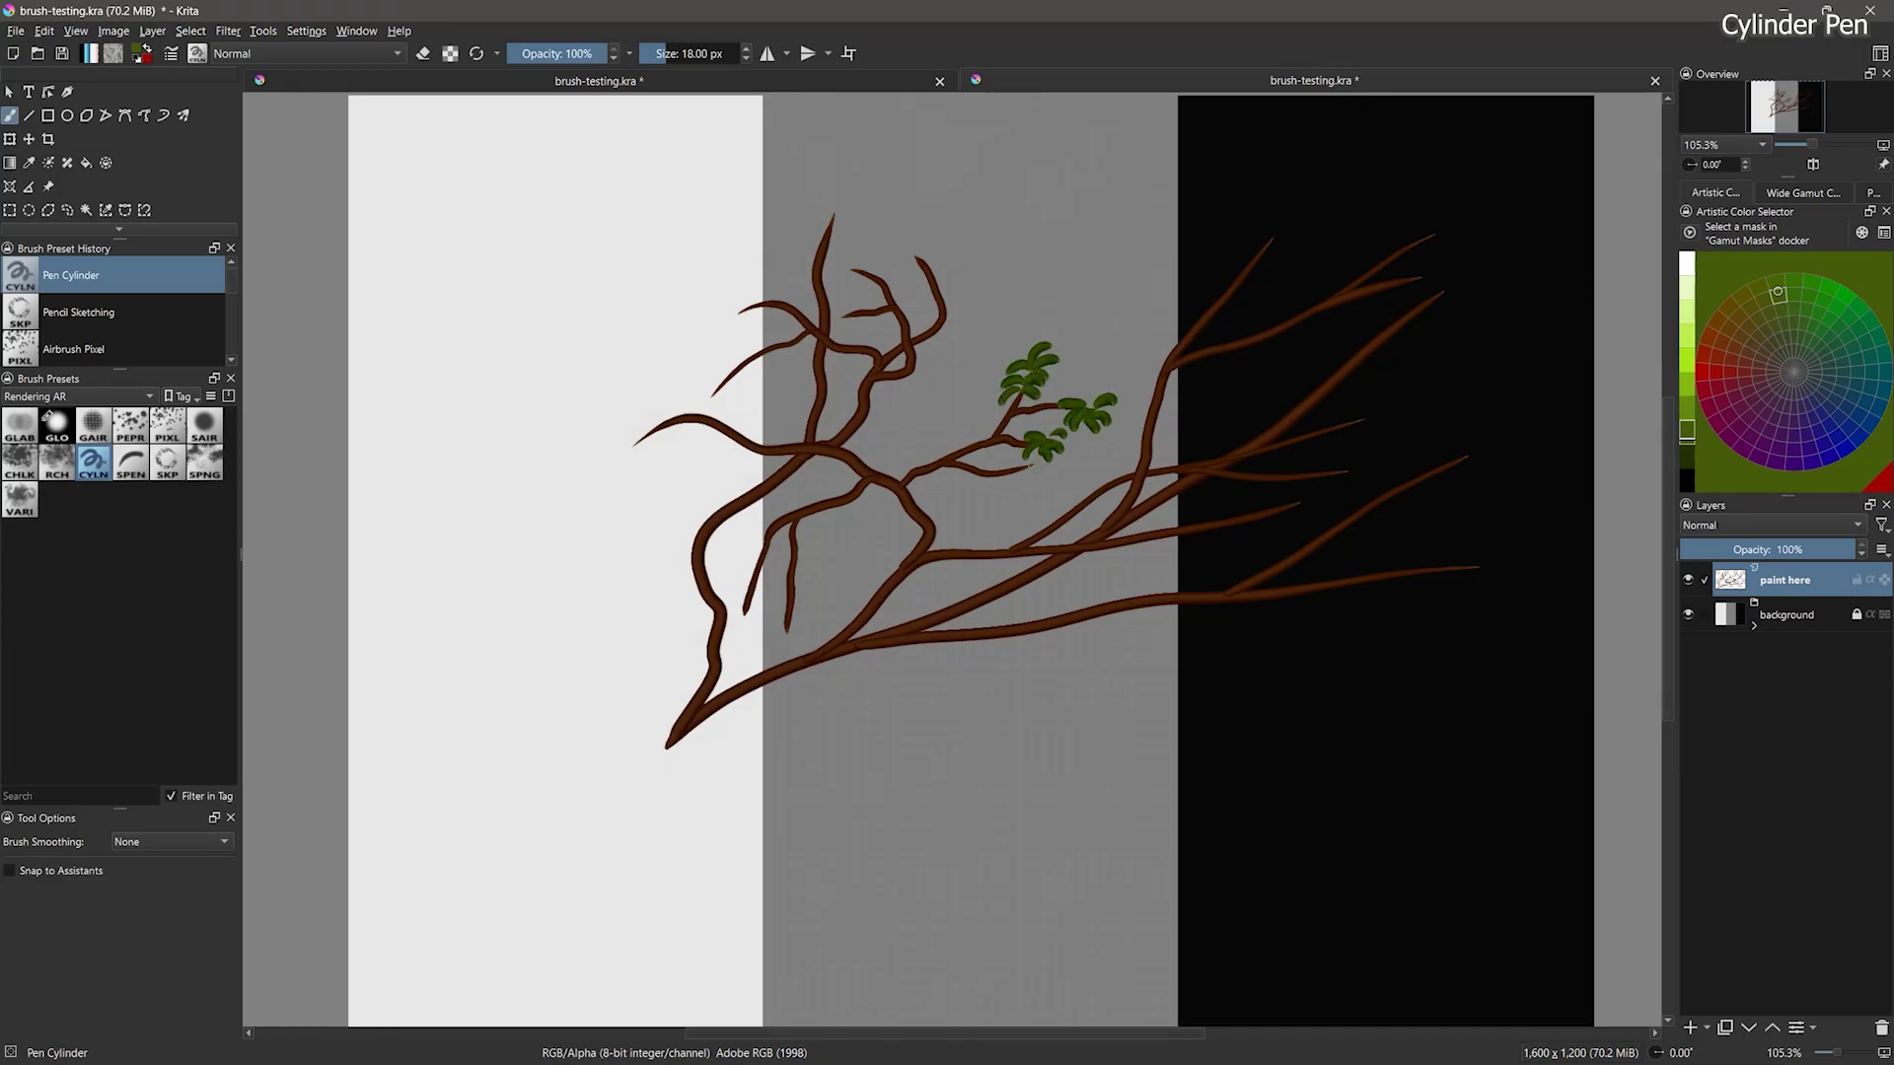
left_click_drag(868, 279, 842, 296)
left_click_drag(920, 257, 898, 271)
left_click_drag(1265, 234, 1235, 248)
left_click_drag(1266, 259, 1331, 294)
left_click_drag(1363, 306, 1347, 332)
left_click_drag(1428, 270, 1406, 266)
left_click_drag(1438, 314, 1457, 332)
Step: Pick a neutral grey and build a bark-like column of vertical strokes with a cluster of dots beside it
left_click(1794, 372)
left_click(1686, 373)
left_click_drag(508, 341, 506, 668)
left_click_drag(512, 340, 513, 668)
left_click_drag(516, 341, 526, 670)
left_click_drag(385, 276, 390, 788)
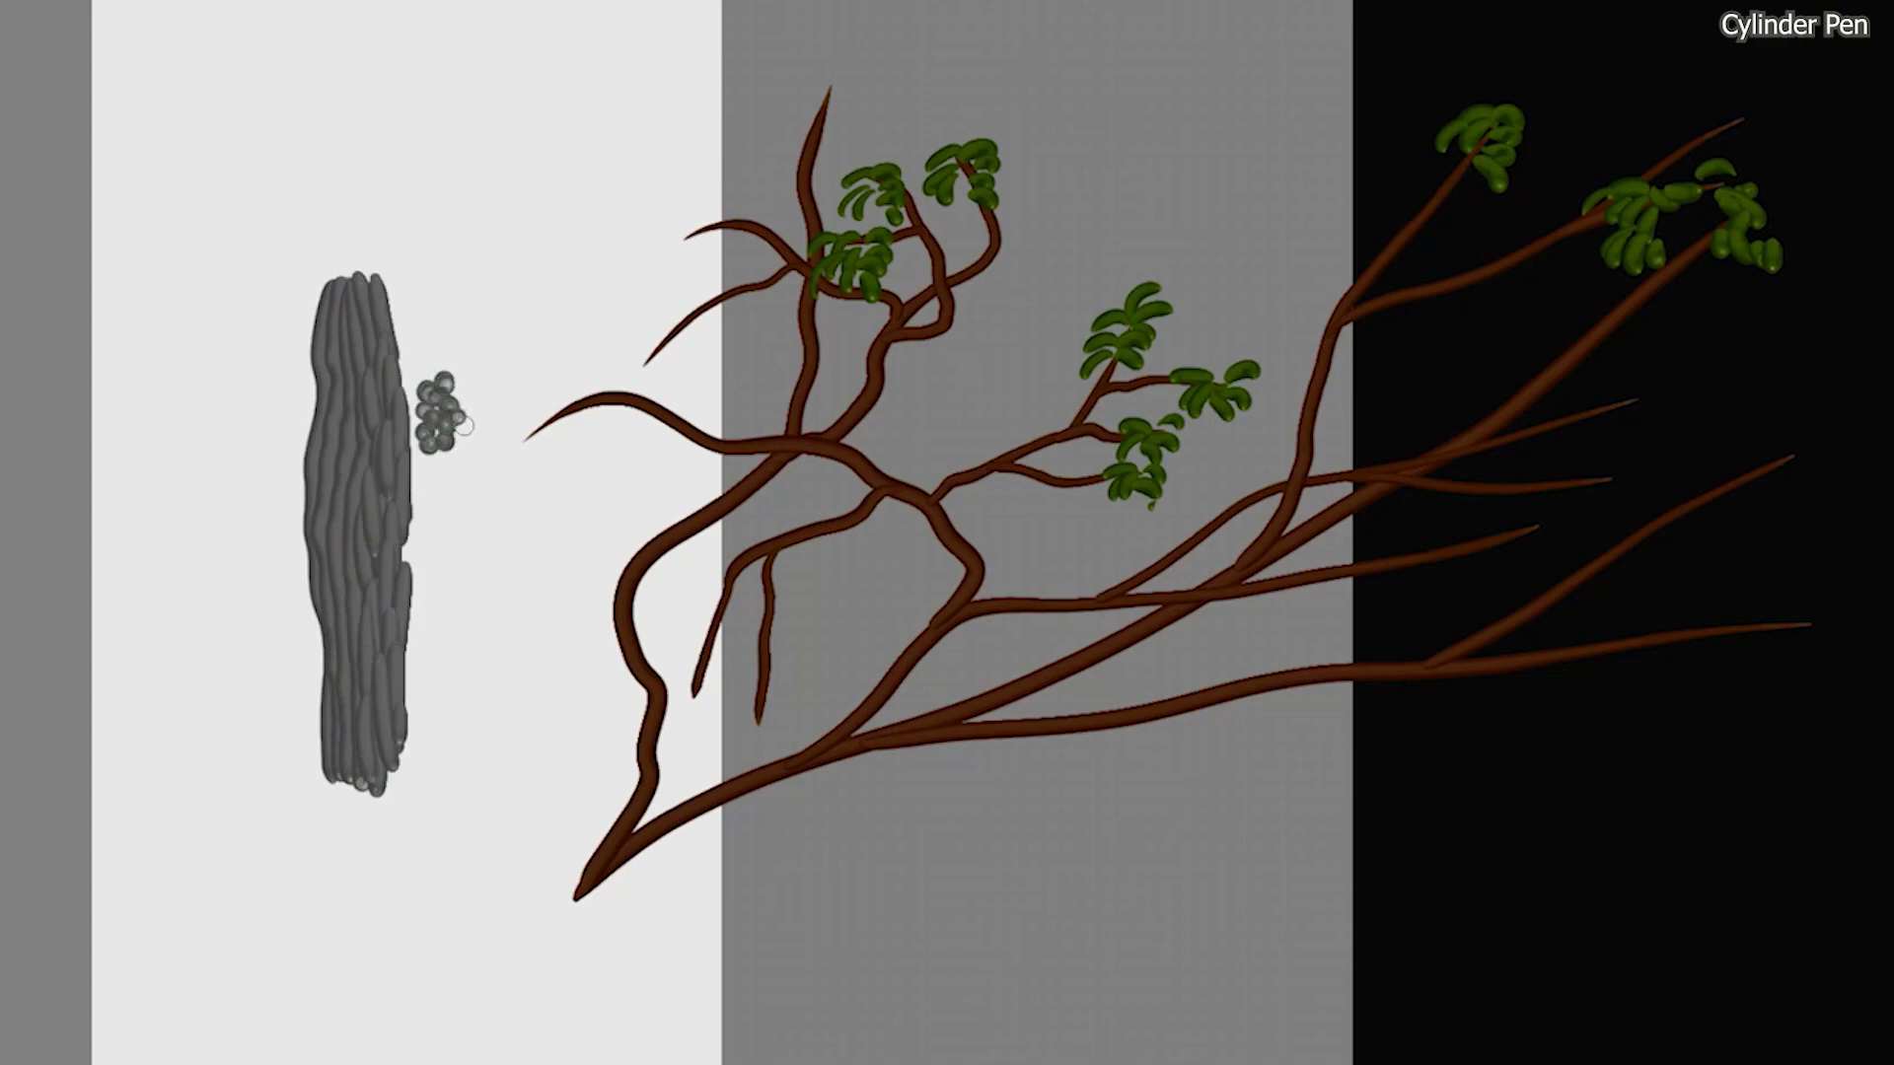
left_click_drag(475, 452, 443, 483)
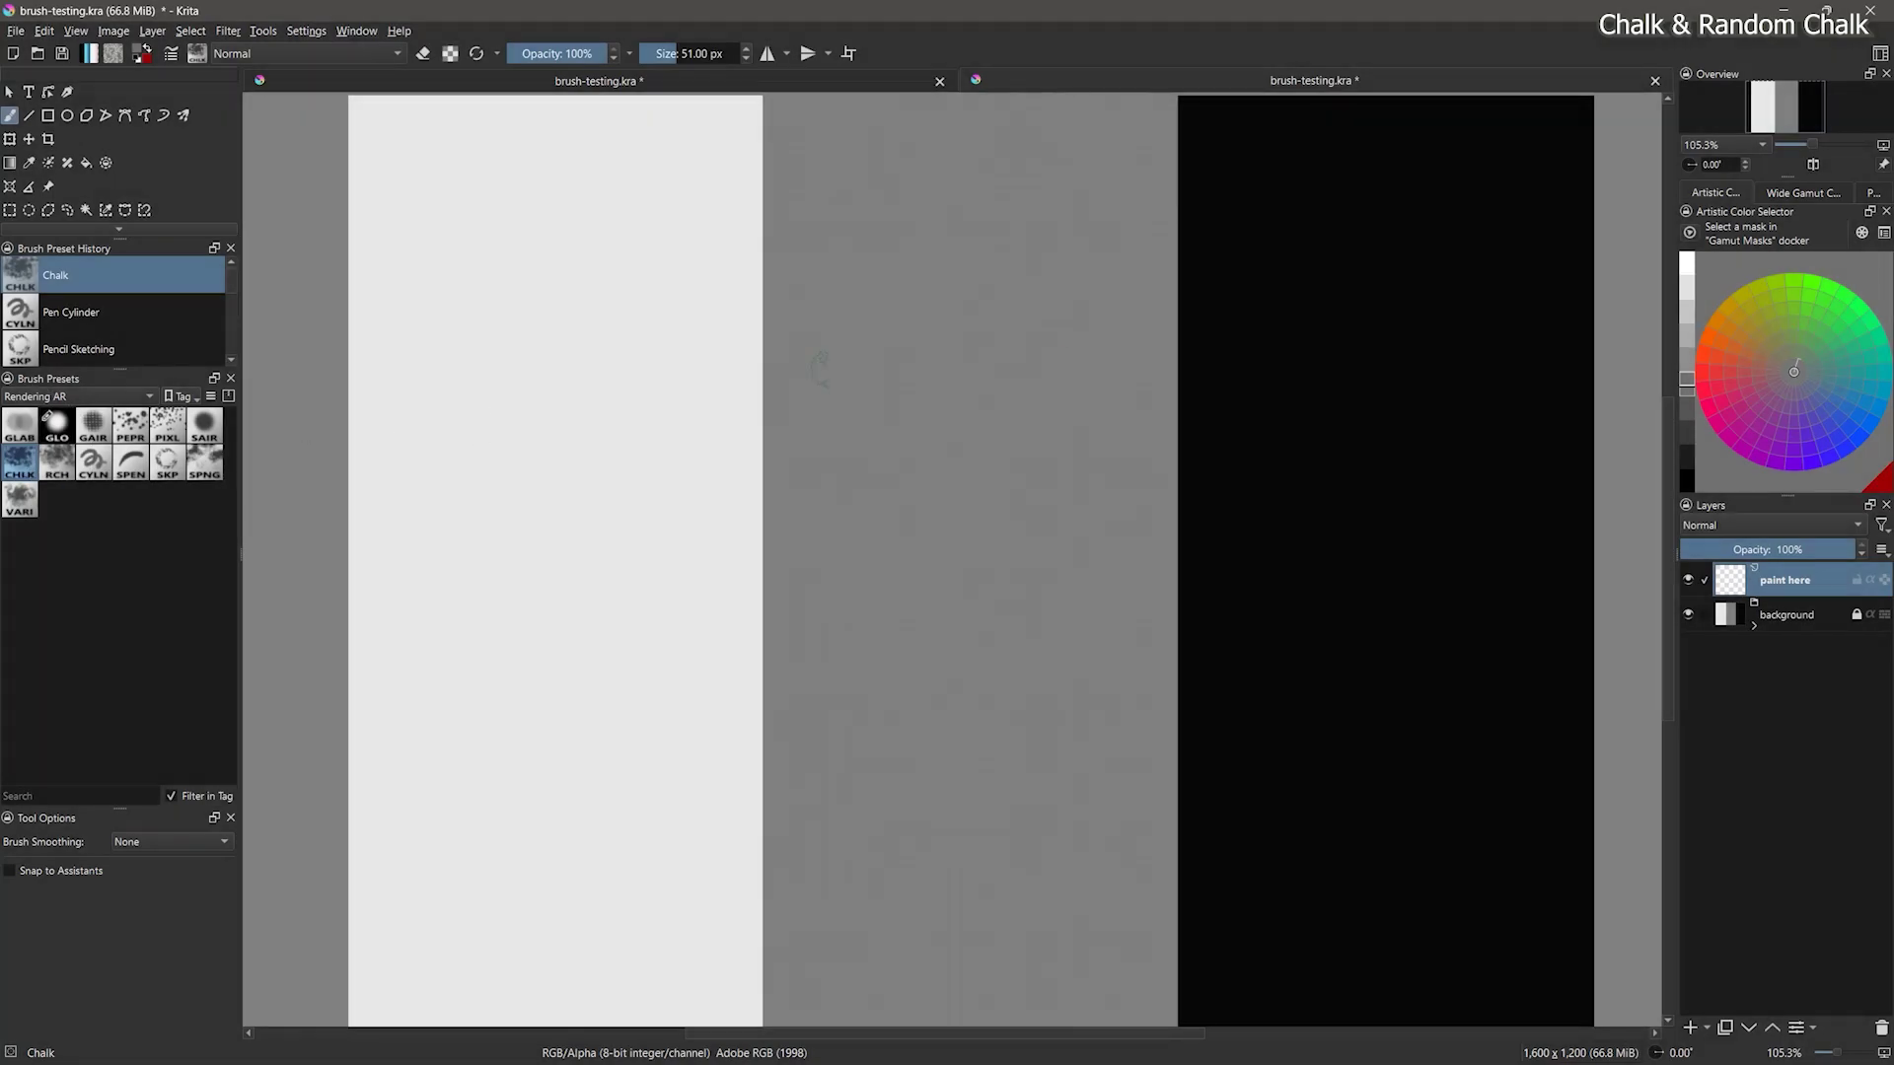
Step: Paint white strokes on the black band with Chalk, trying the Abstract_lines.png texture, and test Chalk Random on the grey band
mouse_move(1375, 259)
left_mouse_down()
mouse_move(1395, 220)
mouse_move(1517, 332)
mouse_move(1526, 392)
mouse_move(1294, 483)
left_mouse_up()
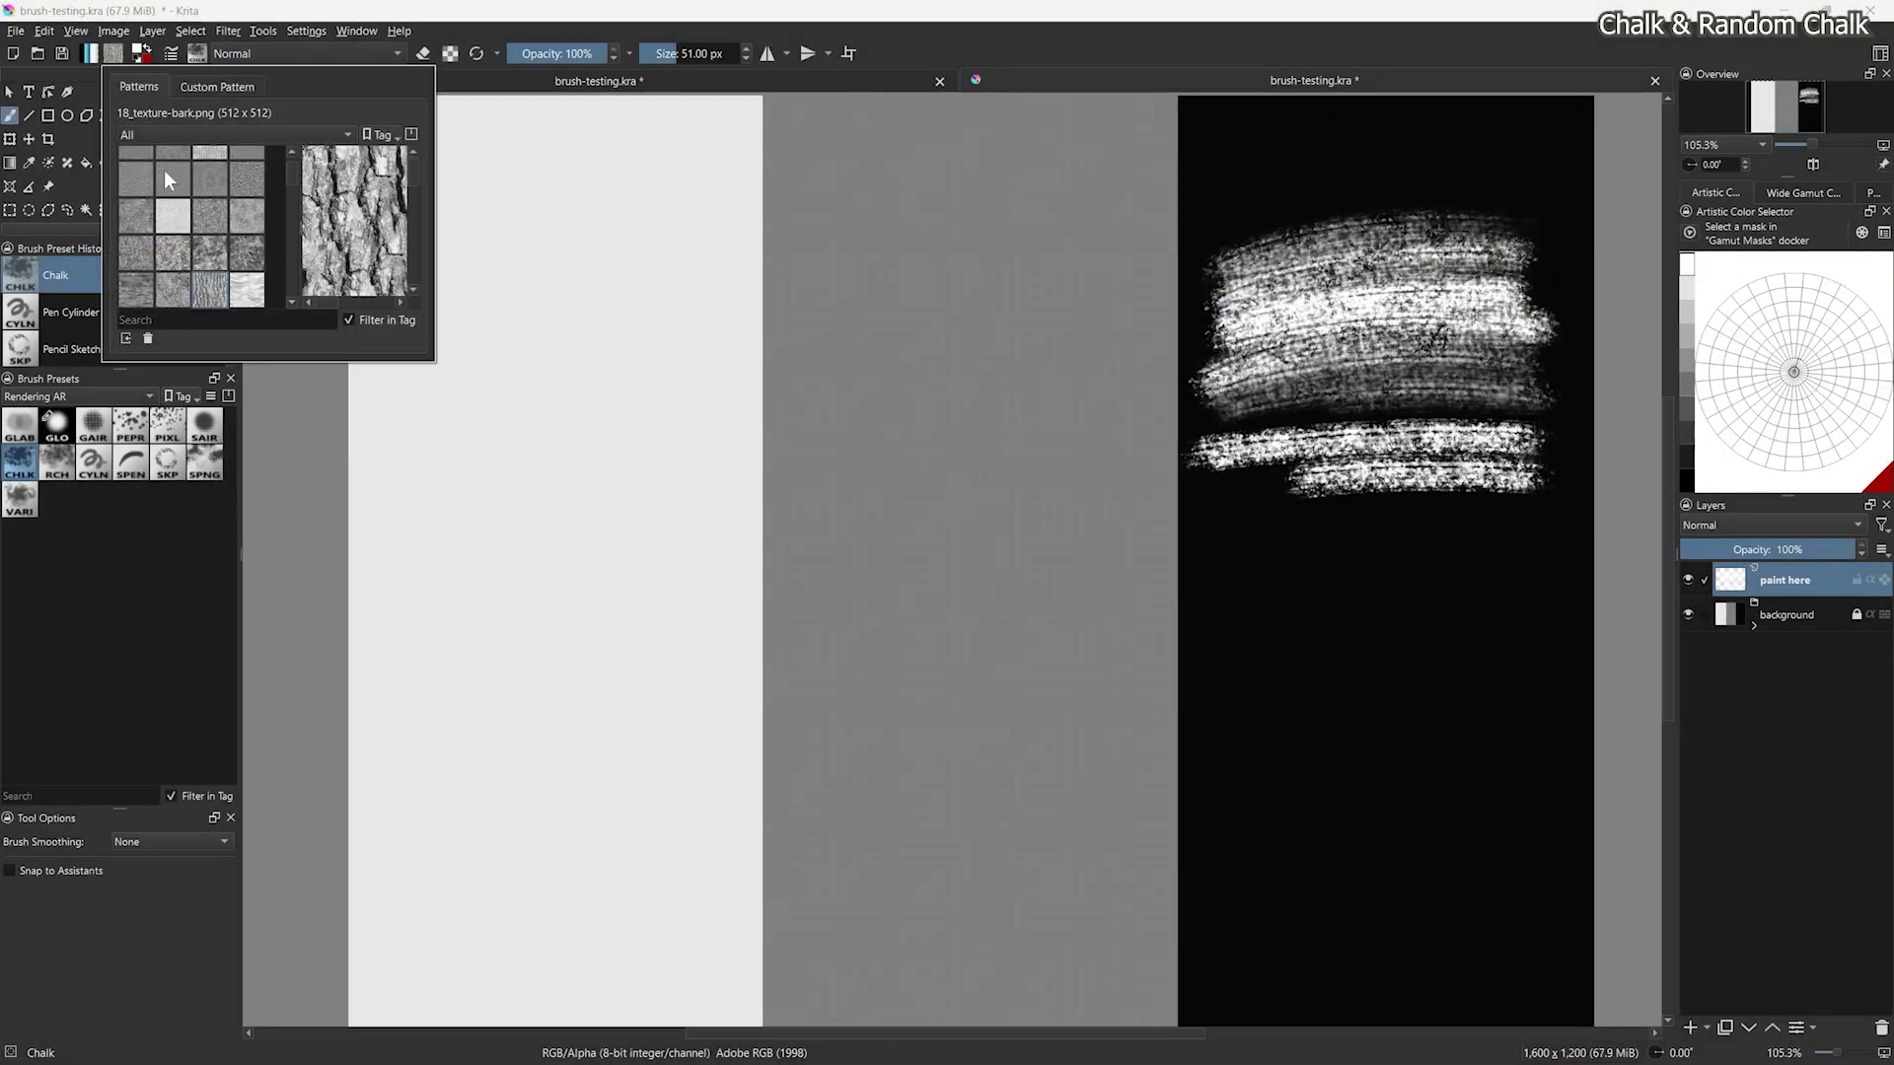
key("ctrl")
key("ctrl")
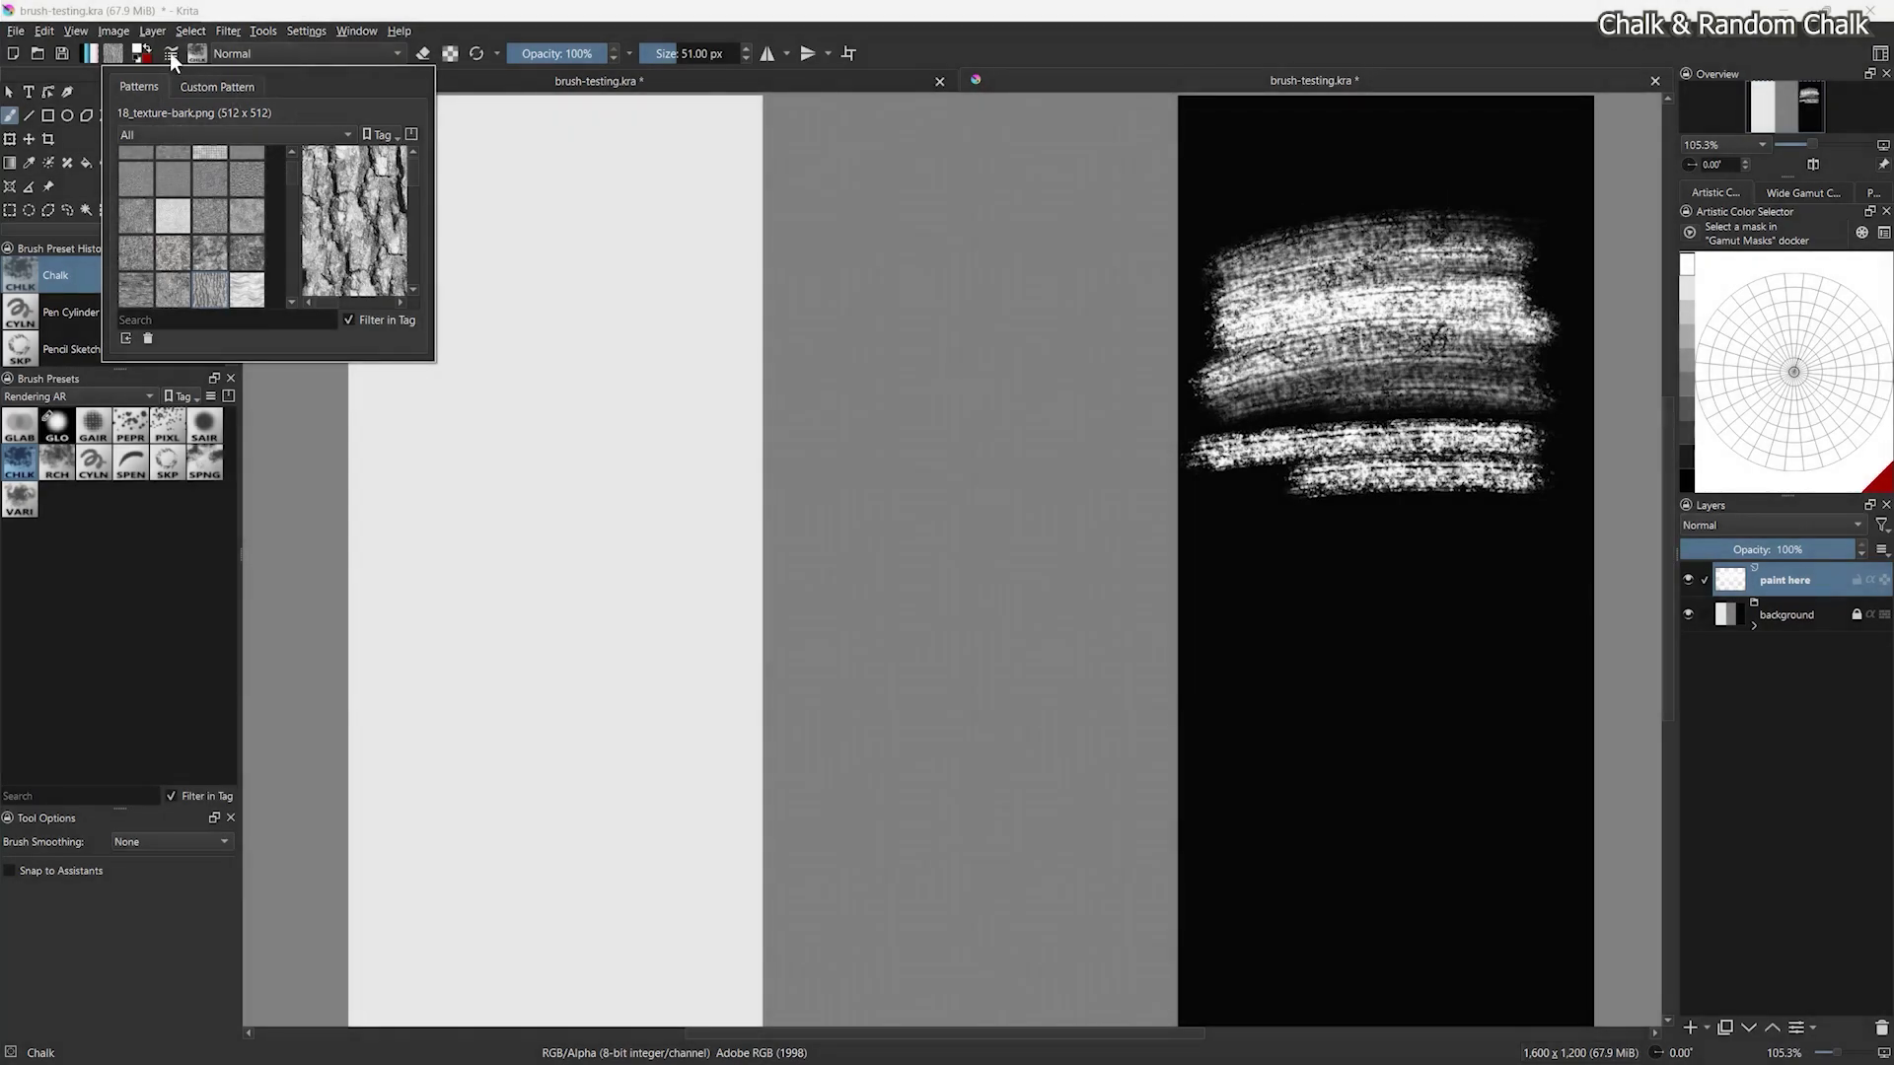
left_click(169, 52)
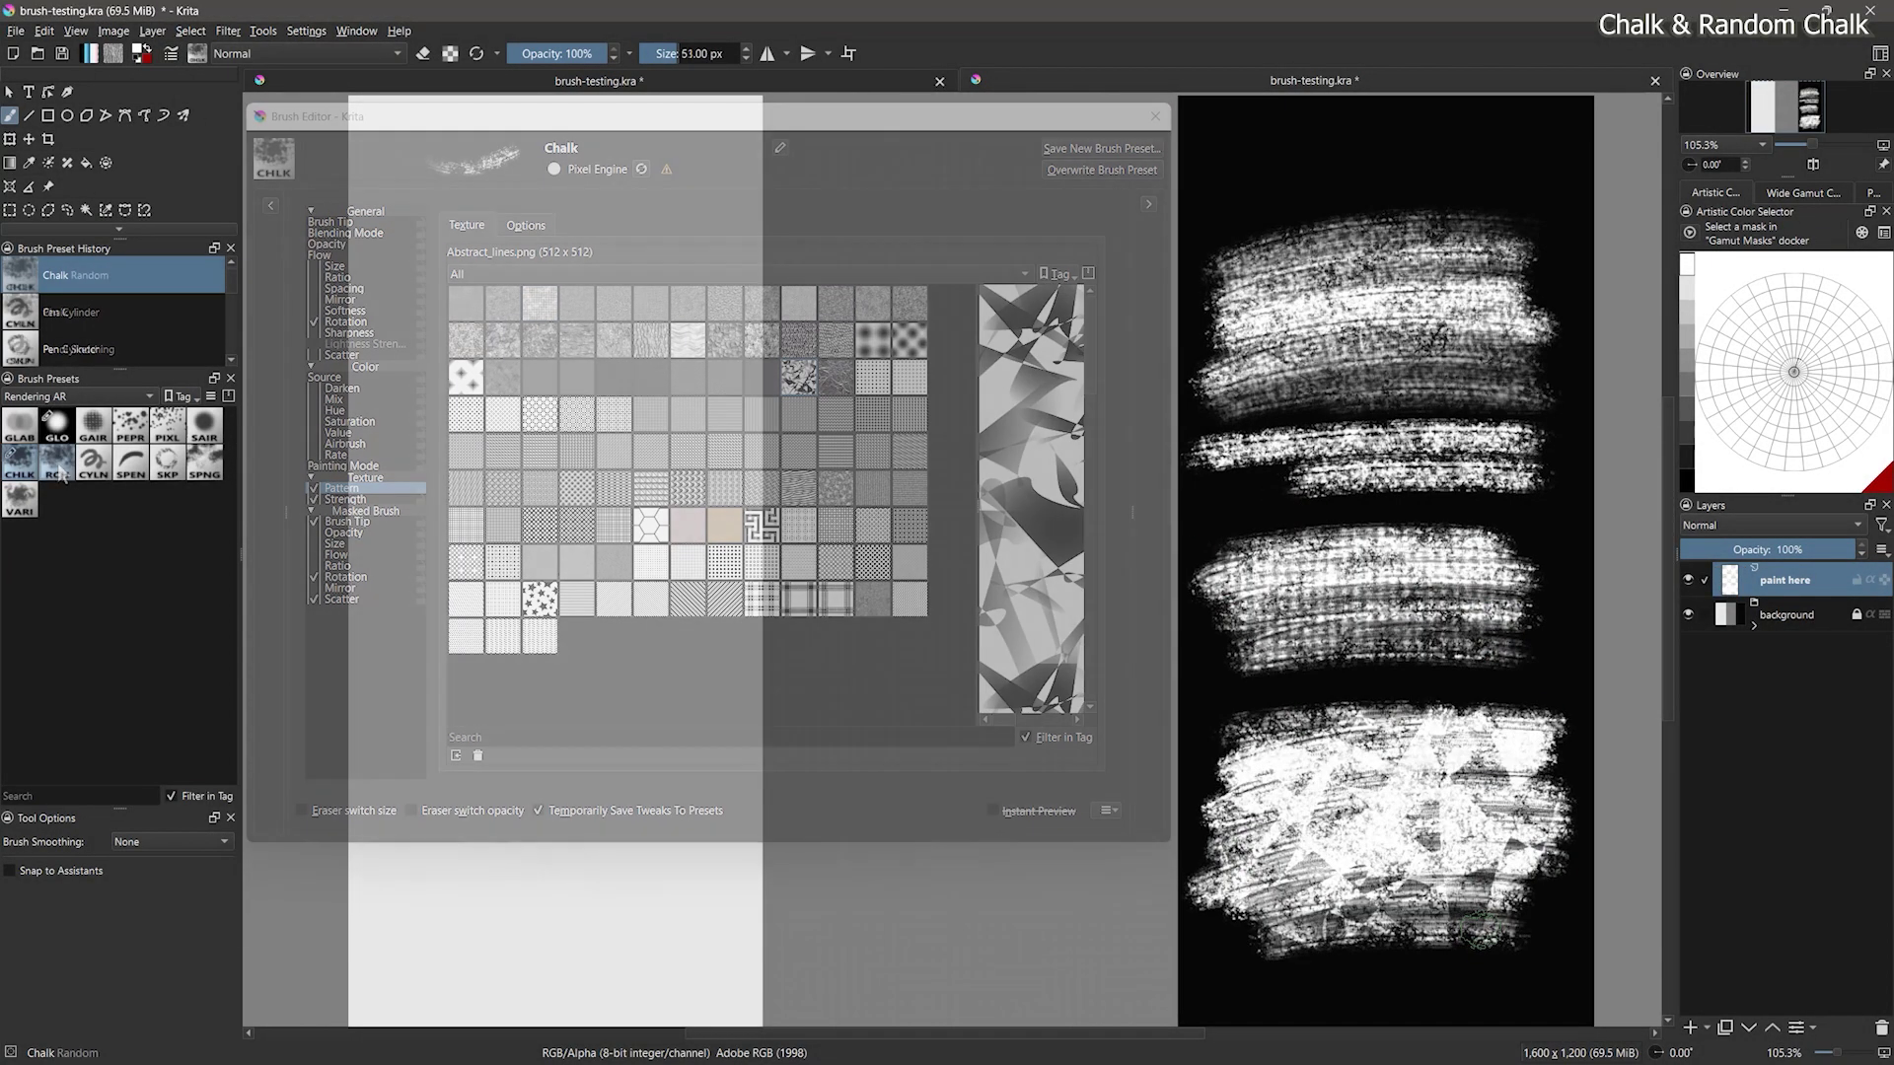
left_click(58, 460)
mouse_move(779, 227)
left_mouse_down()
mouse_move(789, 350)
mouse_move(987, 848)
mouse_move(1080, 917)
left_mouse_up()
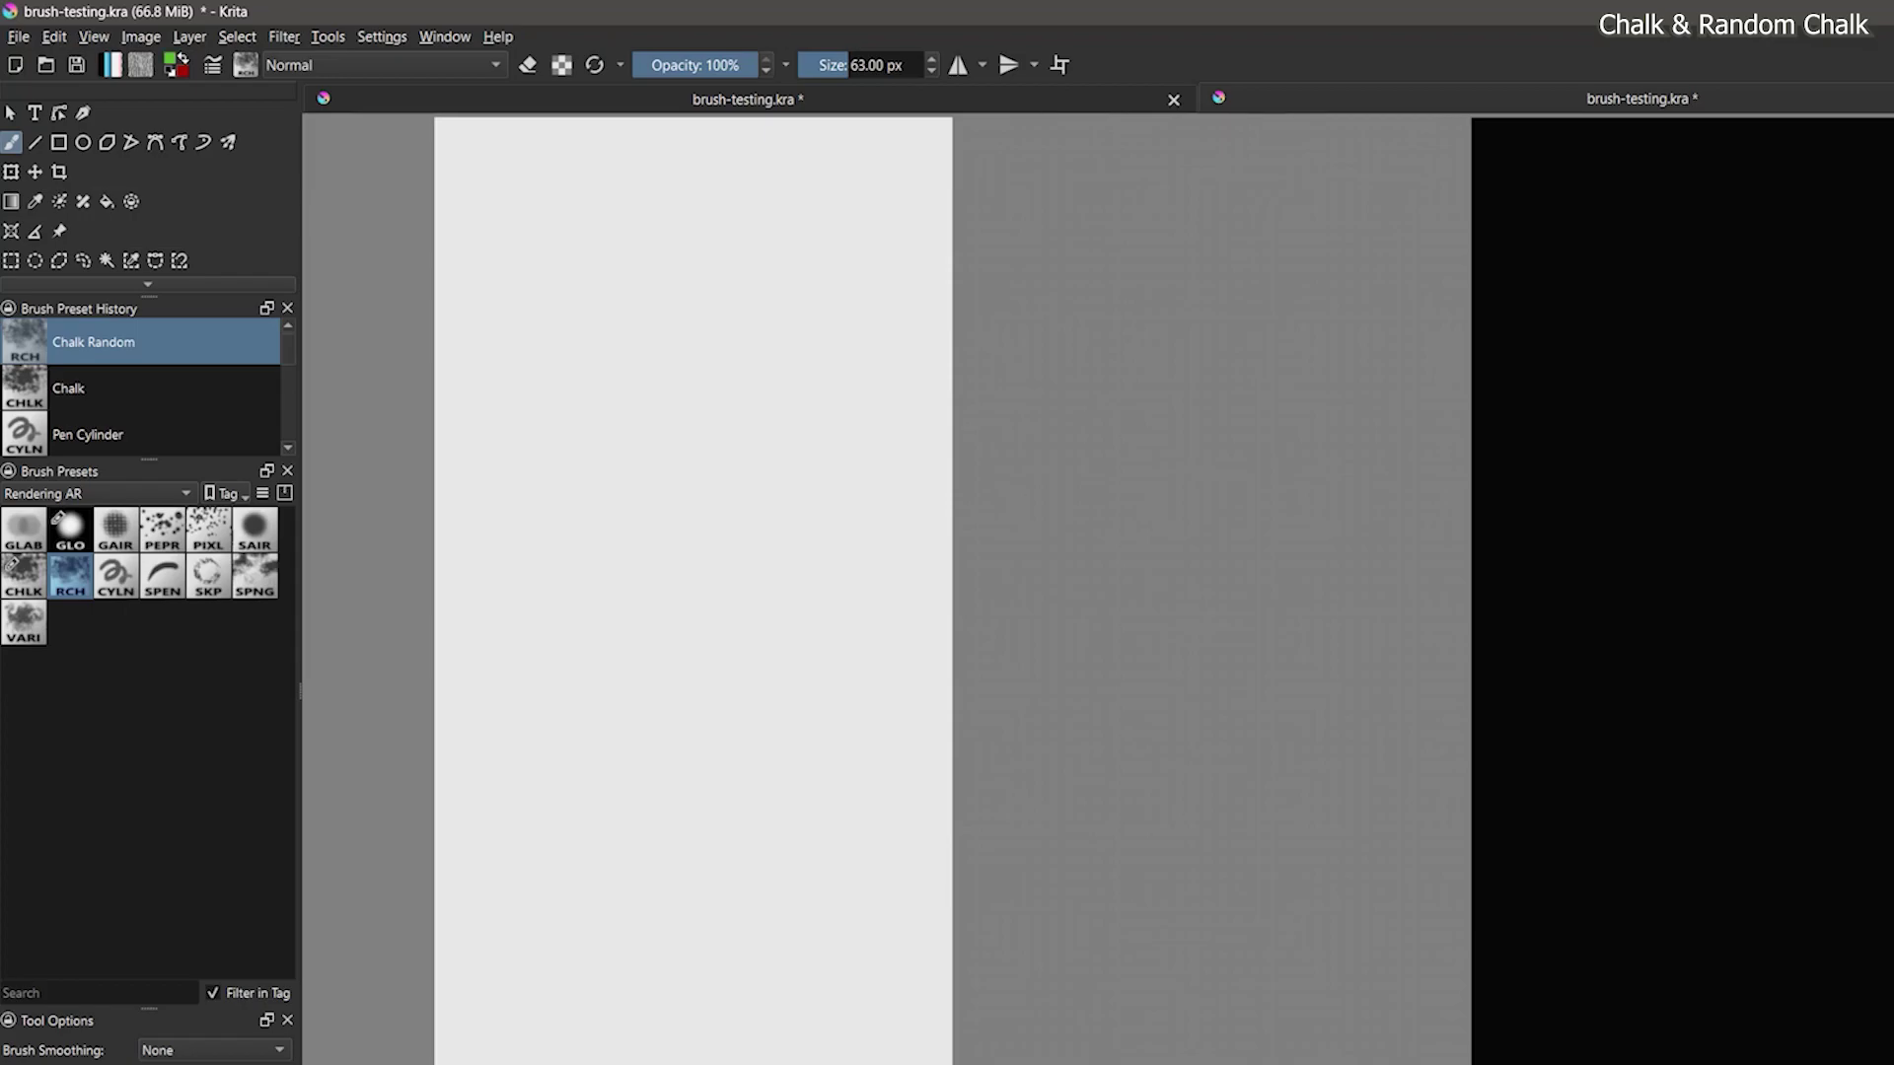
Step: With Chalk Random at 63 px, paint a green rounded form with Screen-mode highlights and diagonal green strokes over the grey and black bands
left_click(342, 63)
left_click(345, 69)
mouse_move(937, 848)
left_mouse_down()
mouse_move(900, 326)
mouse_move(848, 729)
mouse_move(1016, 769)
mouse_move(981, 749)
mouse_move(1019, 636)
mouse_move(946, 690)
mouse_move(849, 396)
mouse_move(789, 690)
mouse_move(888, 414)
mouse_move(868, 710)
left_mouse_up()
left_click(374, 65)
left_click(367, 200)
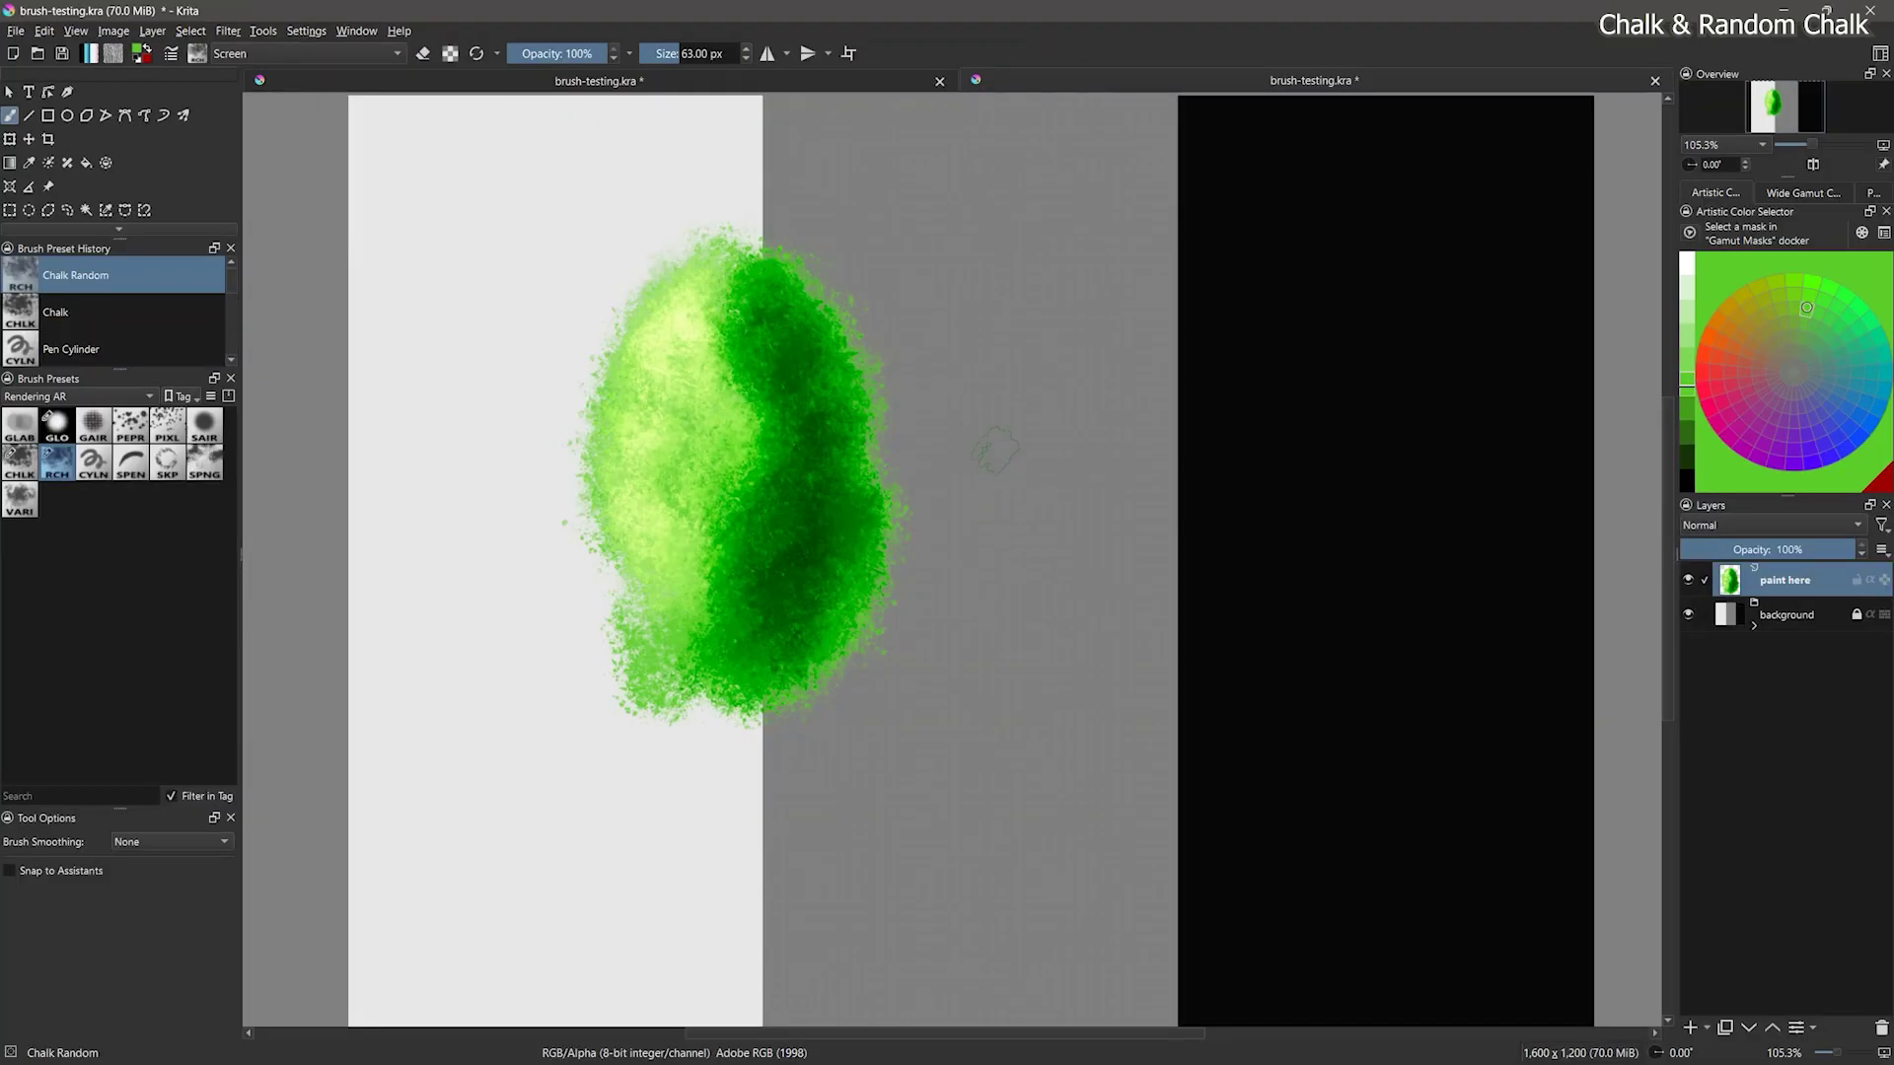
mouse_move(1204, 531)
left_mouse_down()
mouse_move(1725, 373)
mouse_move(1185, 646)
mouse_move(1807, 468)
left_mouse_up()
mouse_move(1011, 564)
left_mouse_down()
mouse_move(1218, 488)
mouse_move(1249, 531)
mouse_move(1380, 567)
left_mouse_up()
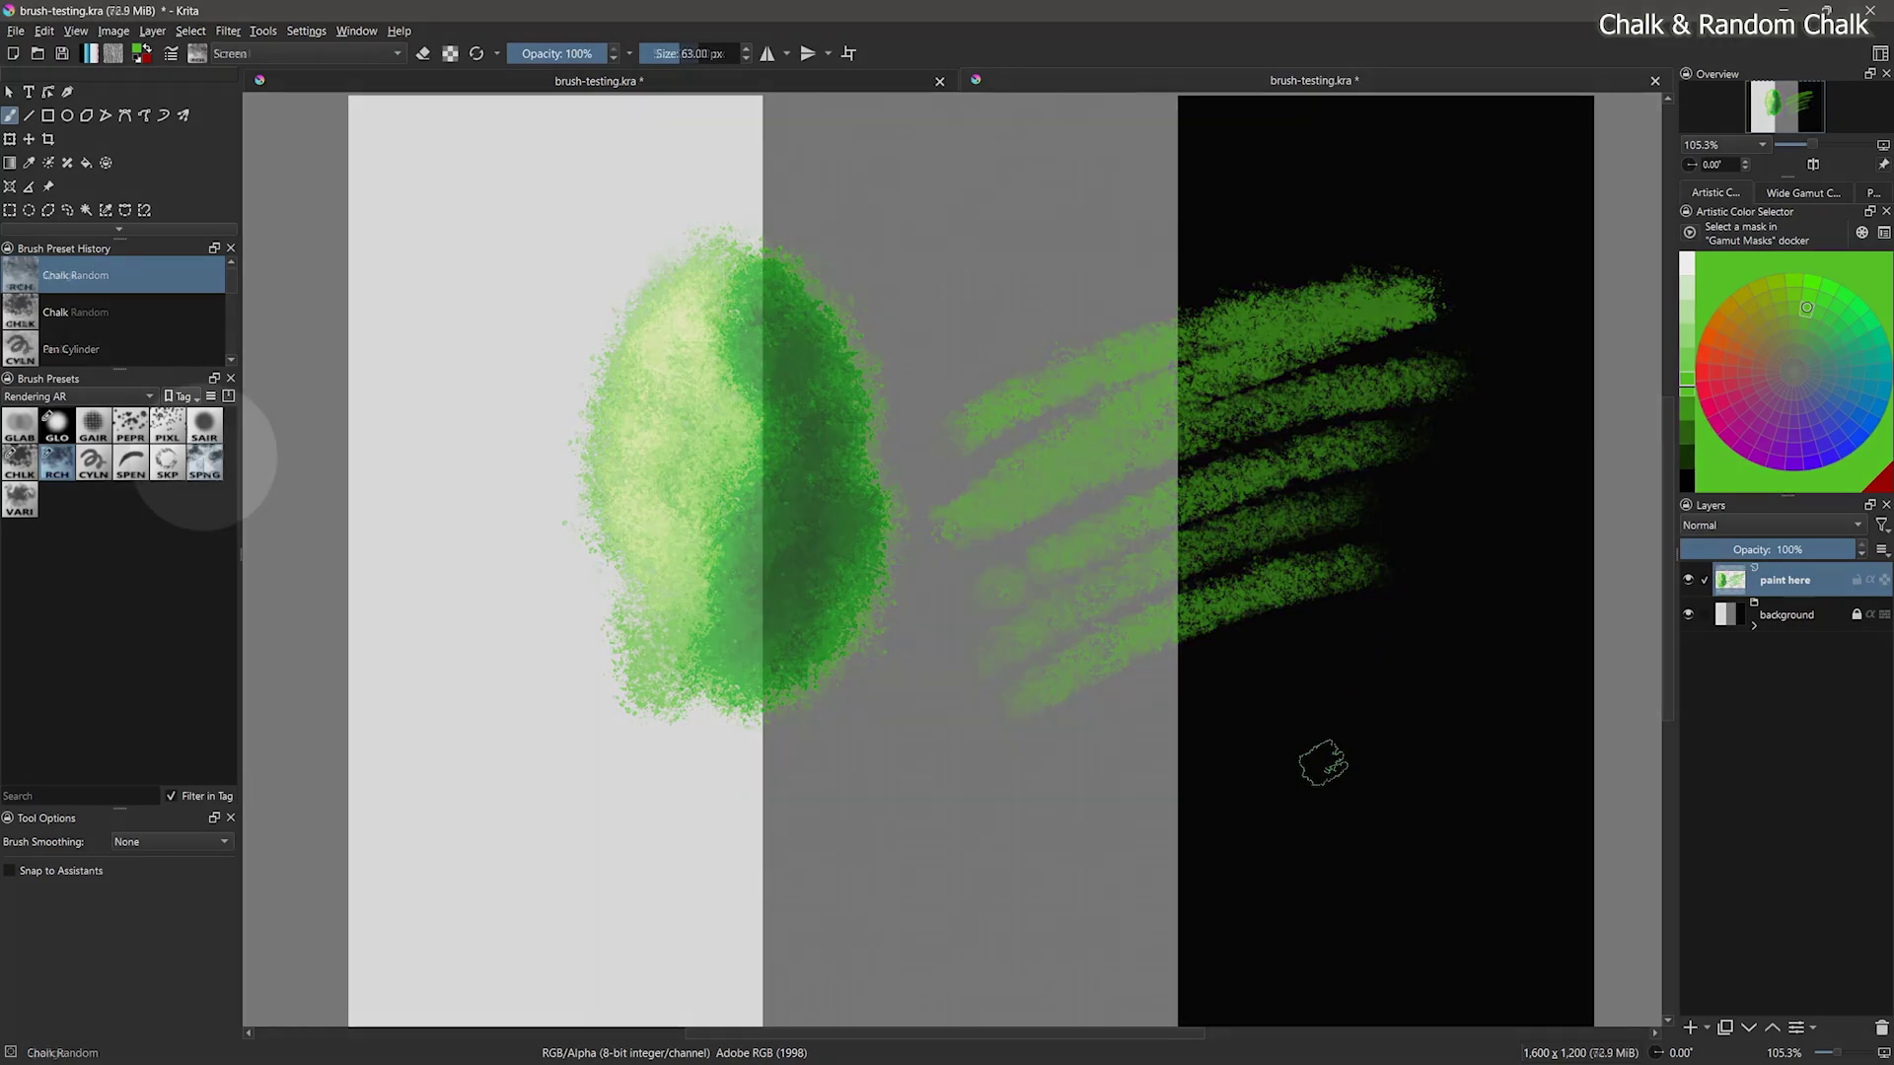
Step: Spread brown and lighter Sponge strokes across the bands at 201 px, and paint bright pink rows at about 350 px and 264 px
left_click(204, 462)
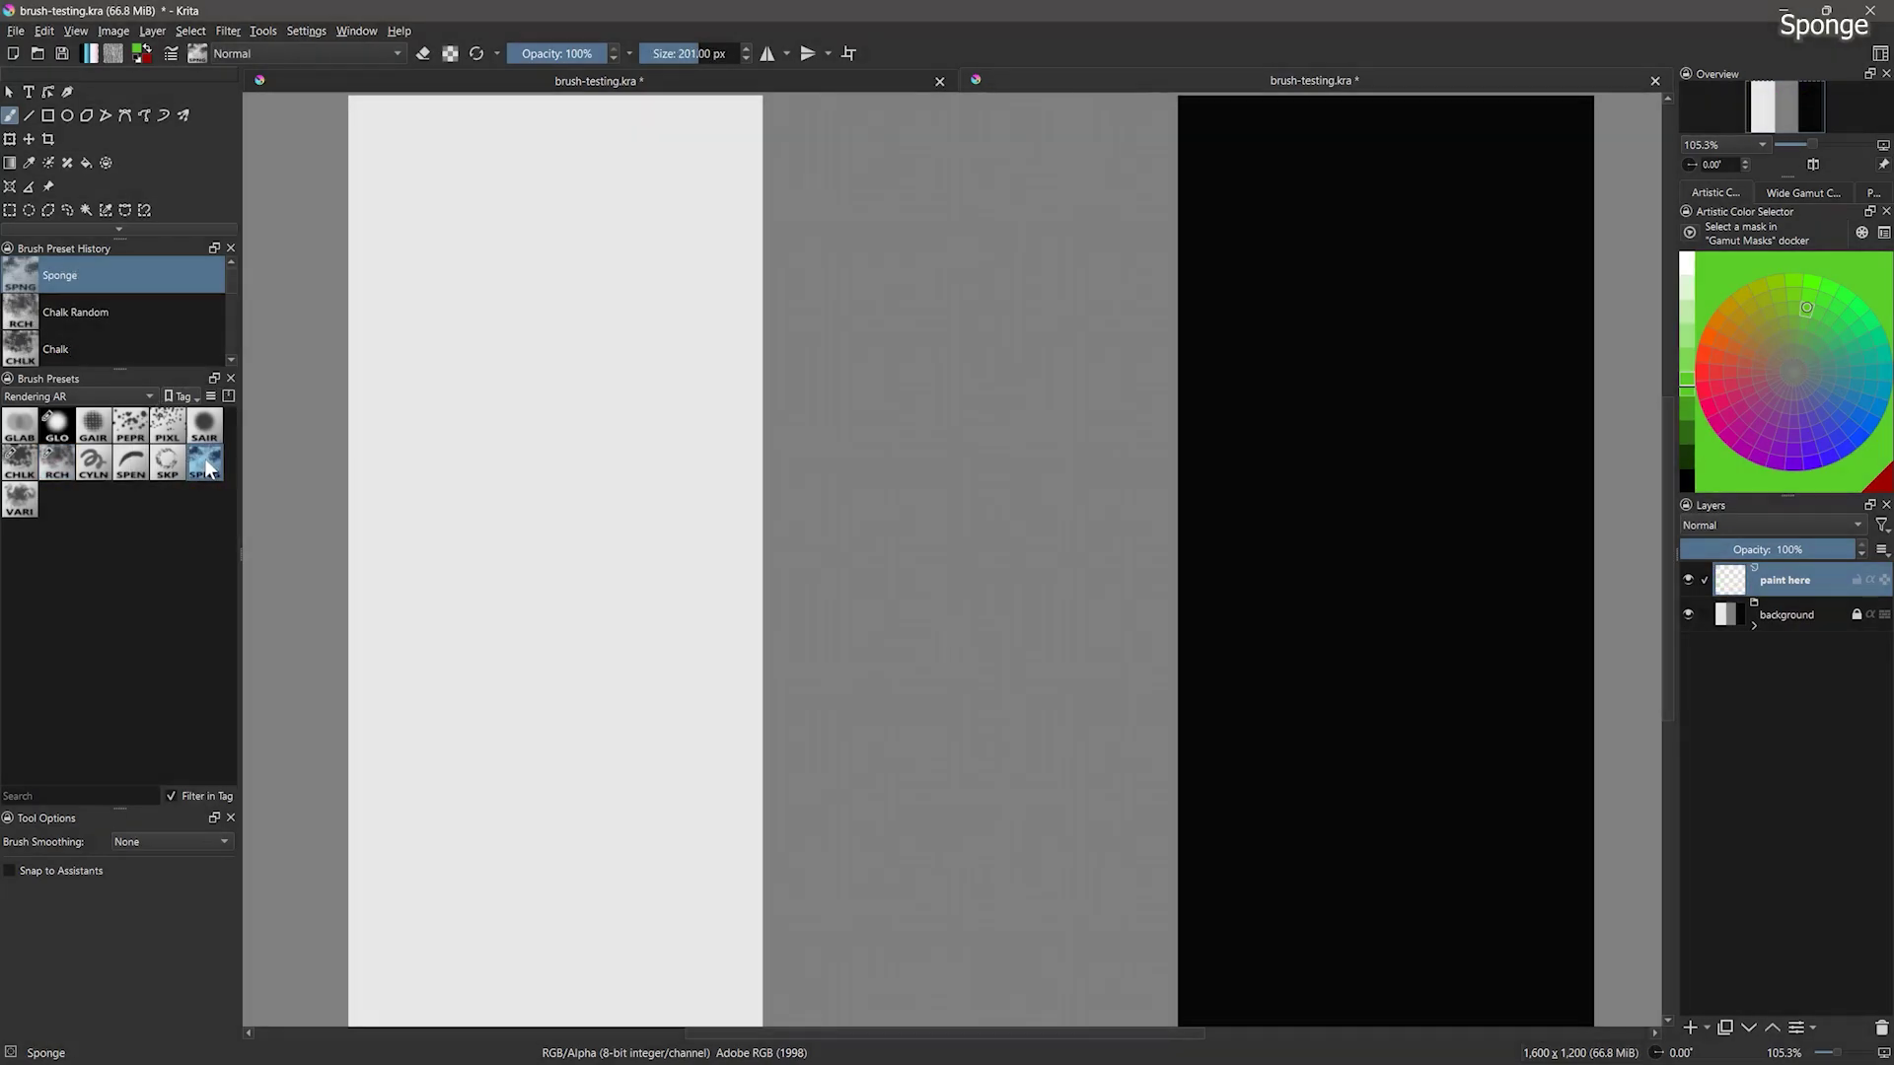
left_click(1736, 348)
mouse_move(1394, 296)
left_mouse_down()
mouse_move(1248, 720)
mouse_move(1268, 802)
left_mouse_up()
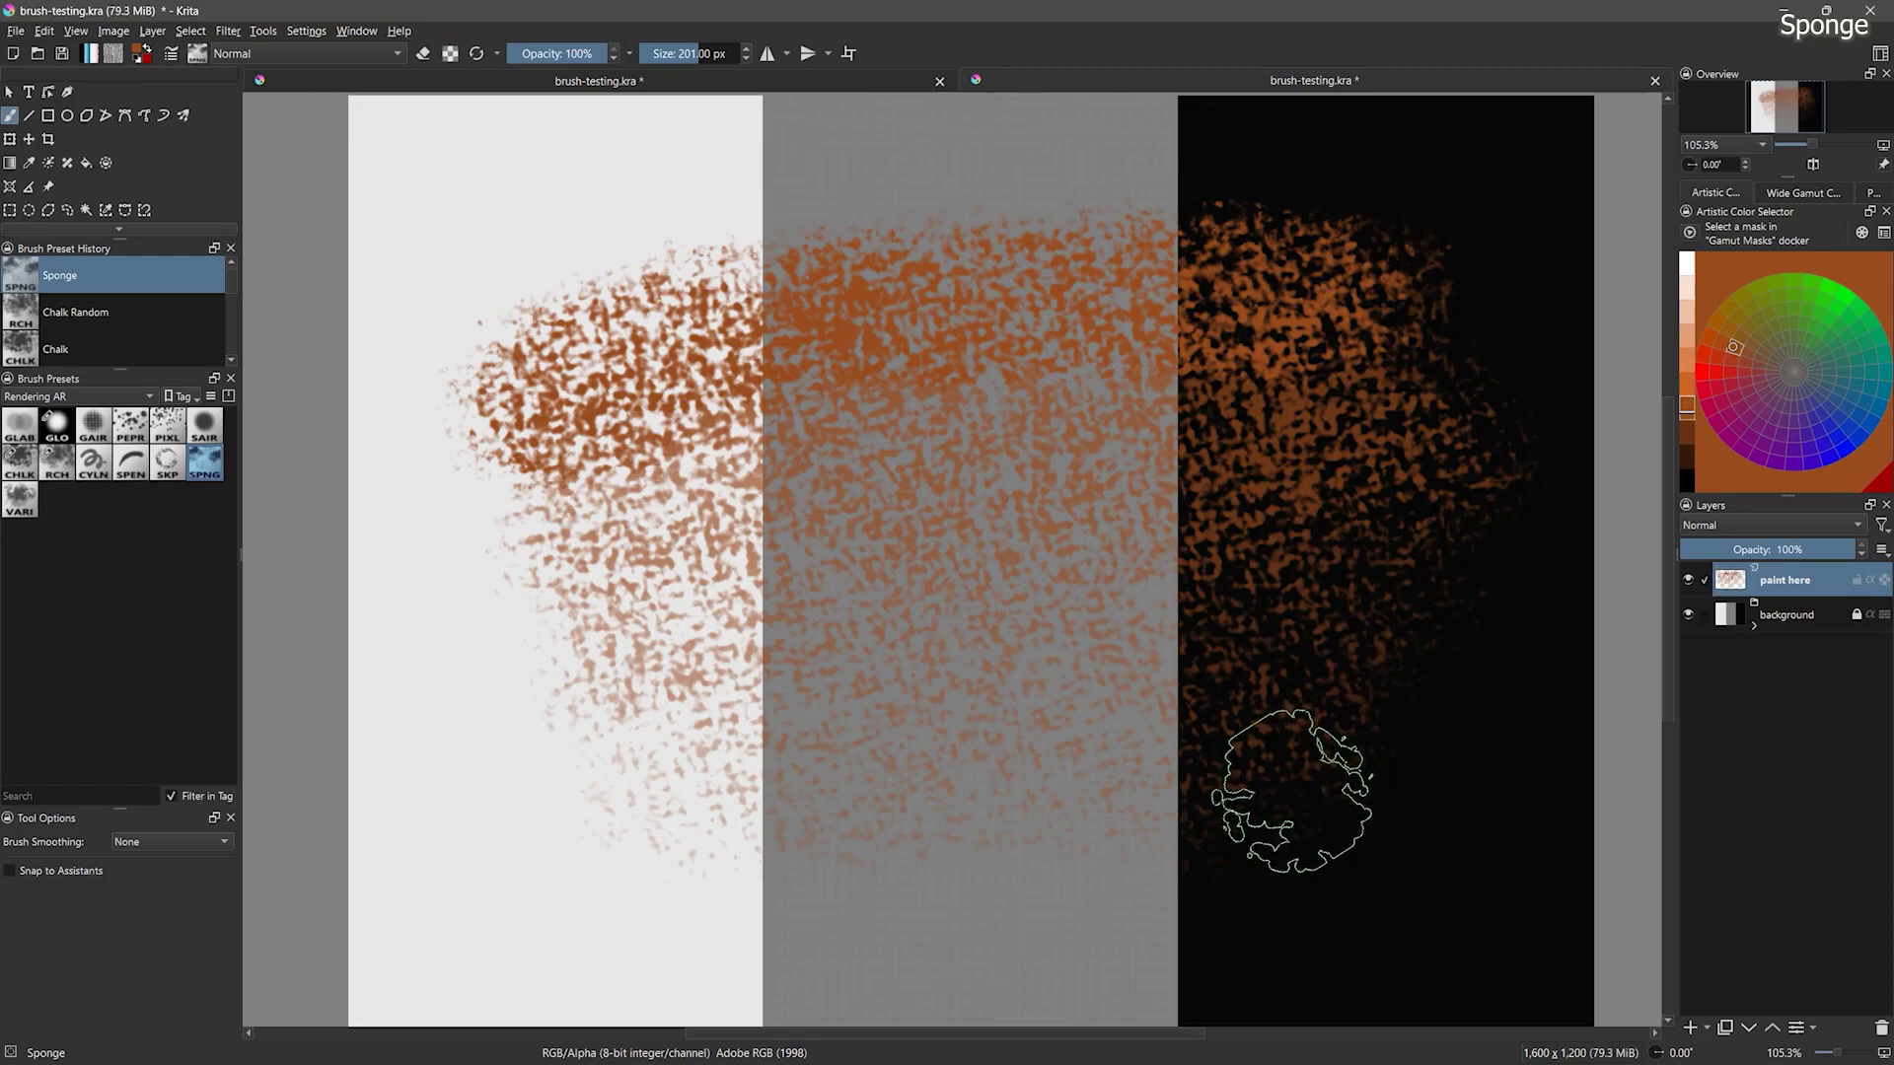
left_click(1686, 288)
mouse_move(1242, 424)
left_mouse_down()
mouse_move(1360, 390)
mouse_move(1289, 527)
mouse_move(1336, 506)
mouse_move(1283, 553)
mouse_move(1057, 384)
mouse_move(706, 604)
mouse_move(1337, 696)
left_mouse_up()
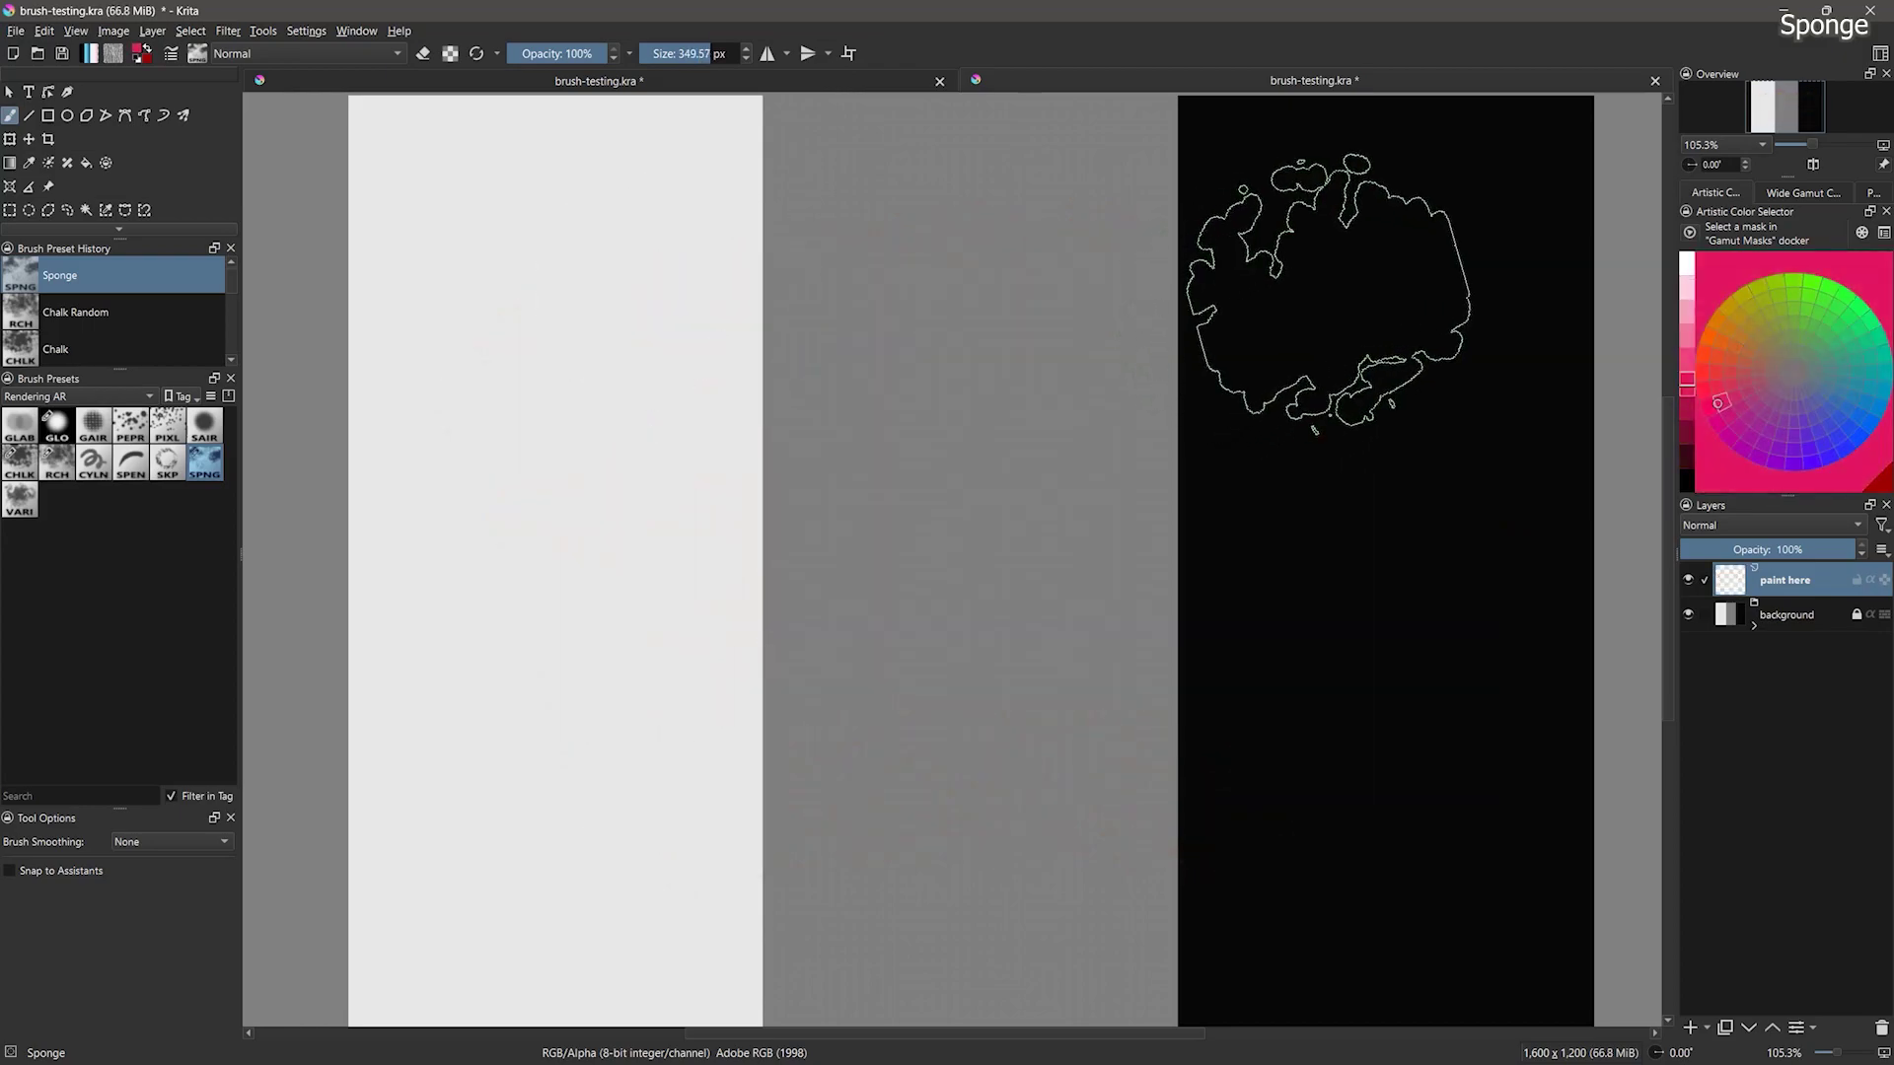
mouse_move(1400, 304)
left_mouse_down()
mouse_move(794, 316)
mouse_move(523, 360)
left_mouse_up()
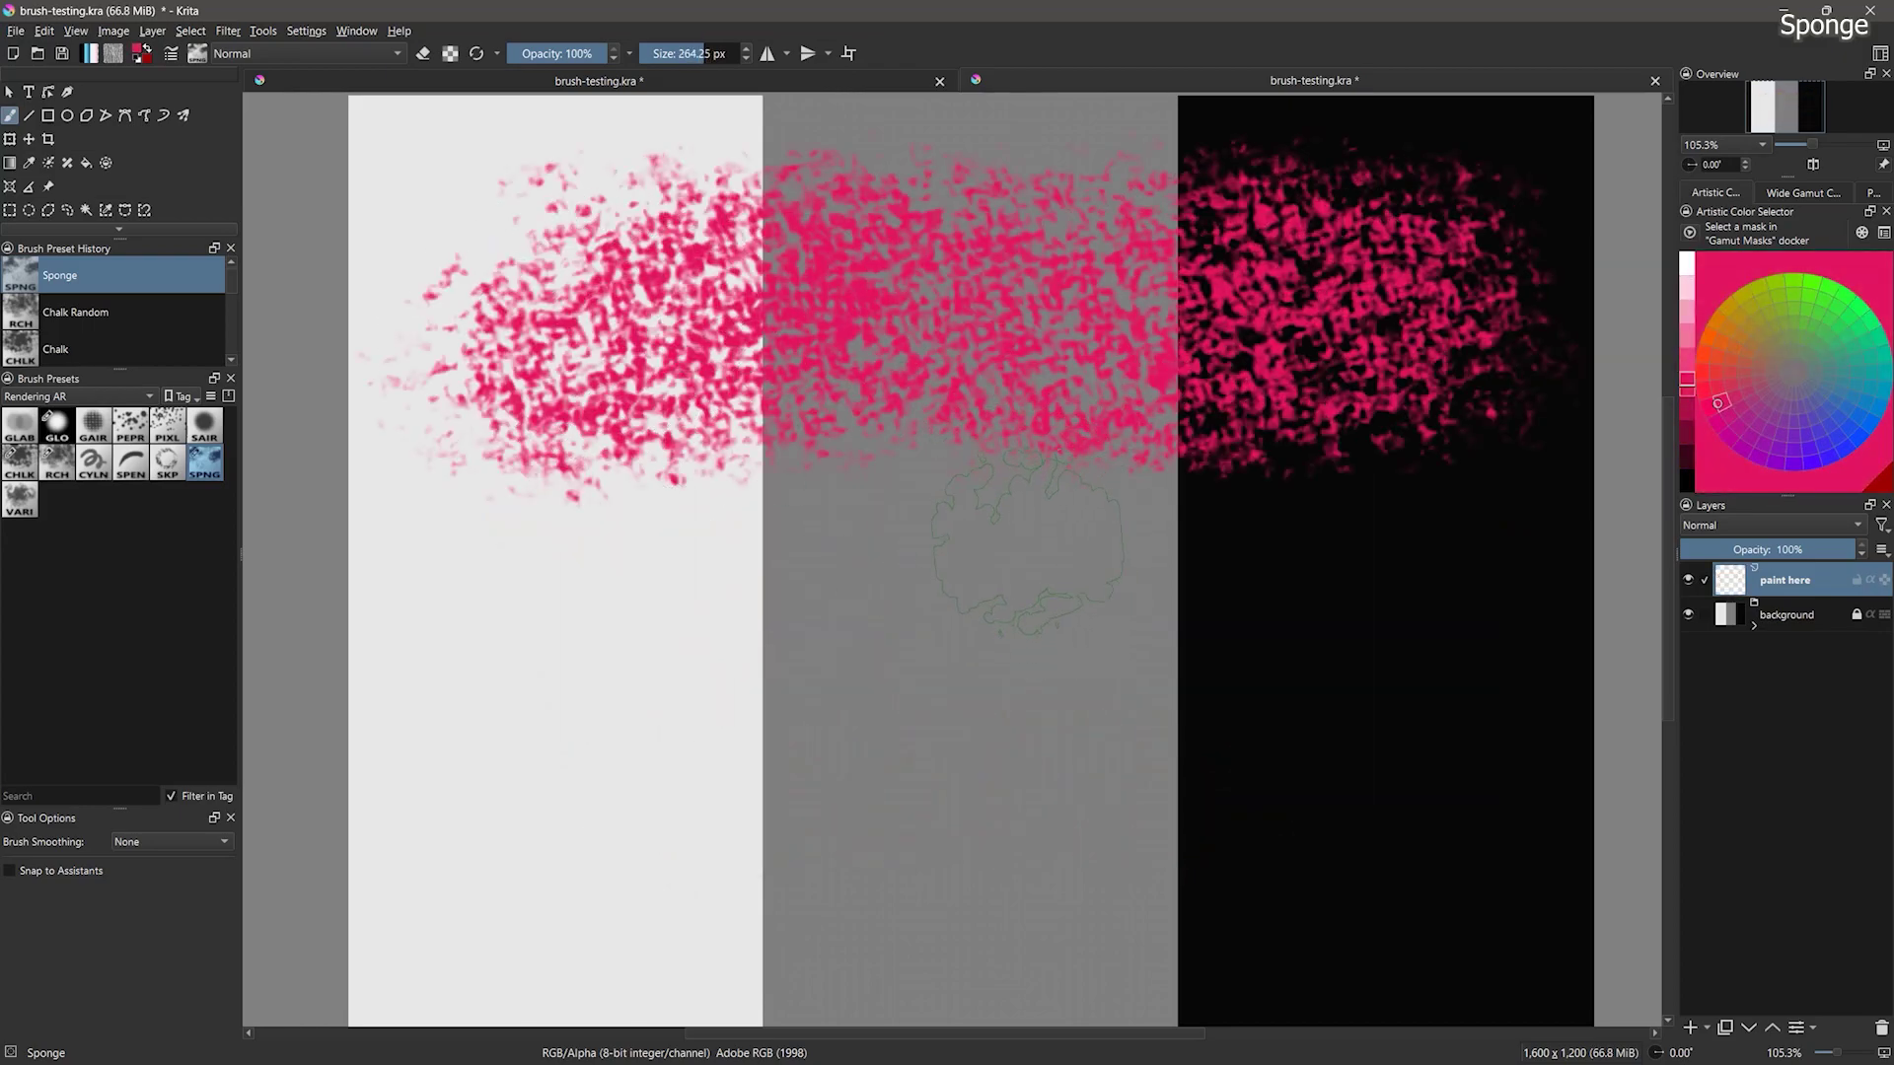
mouse_move(1391, 572)
left_mouse_down()
mouse_move(681, 596)
mouse_move(474, 631)
left_mouse_up()
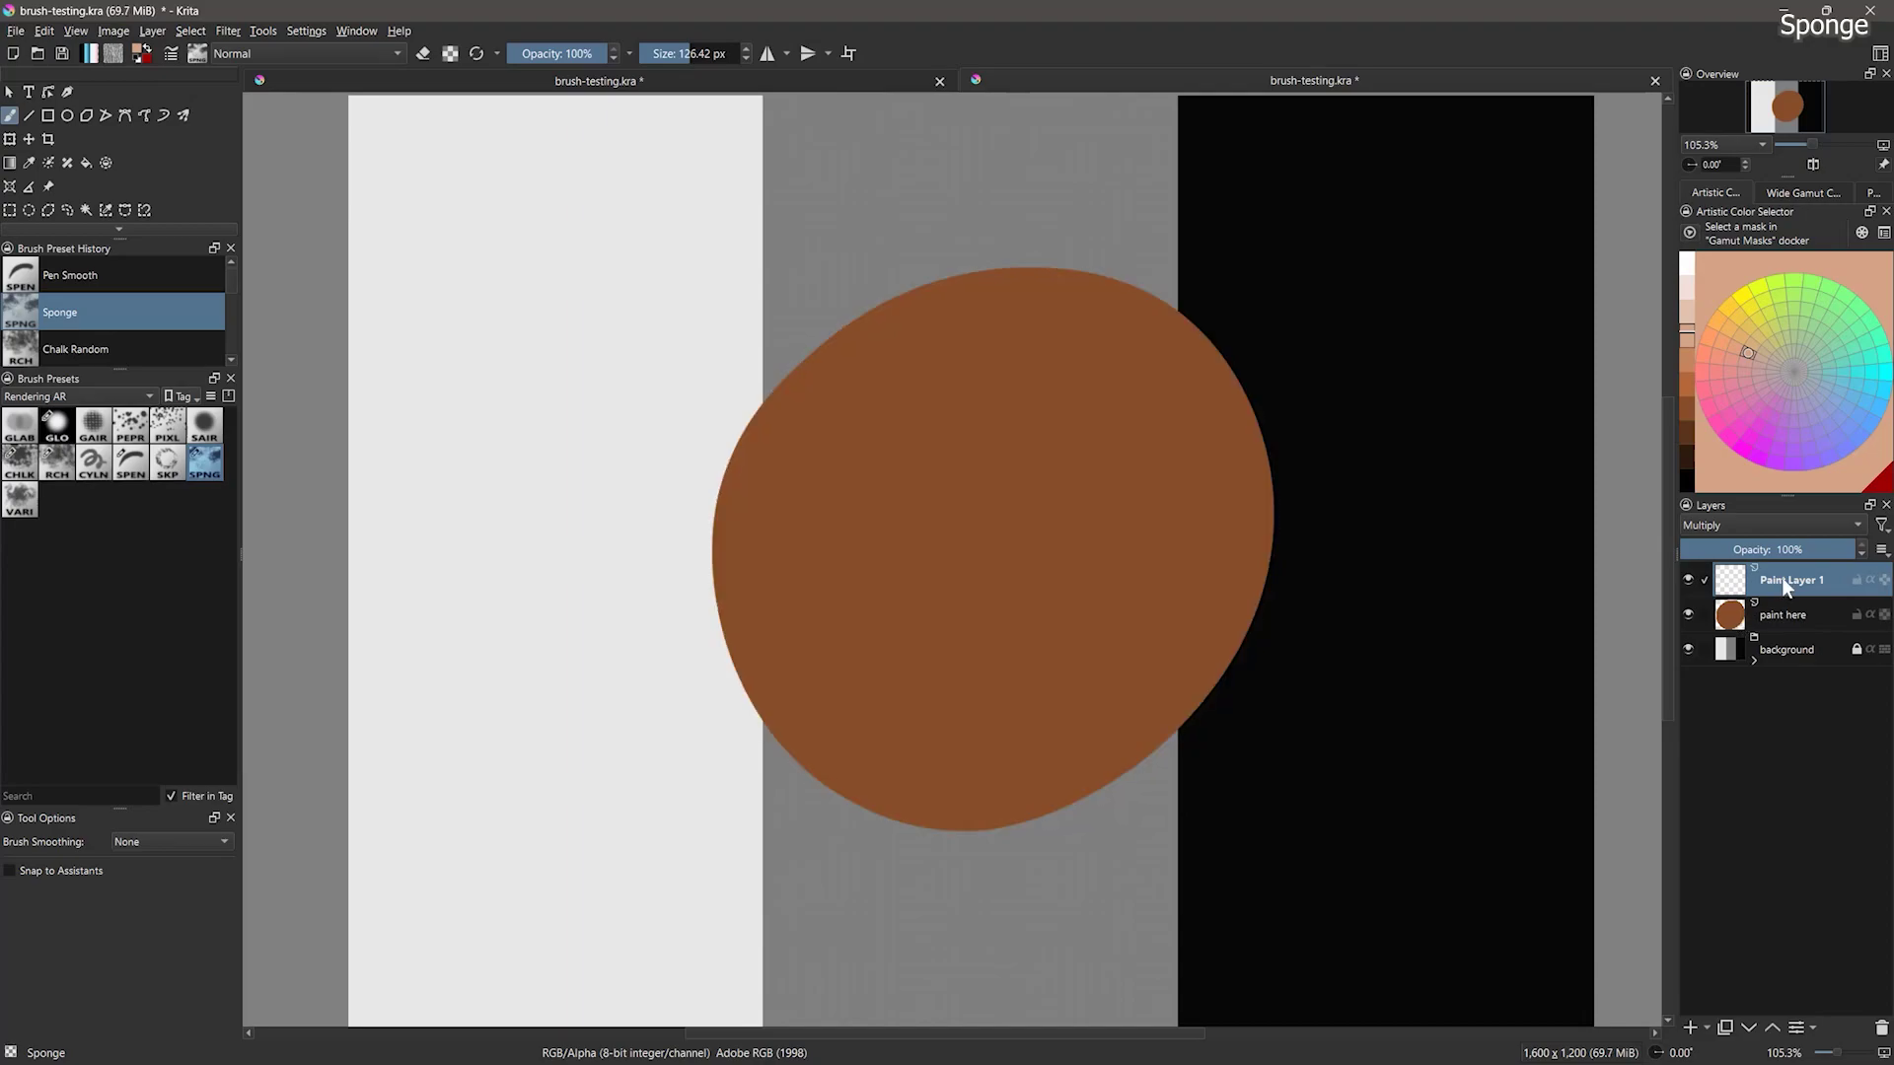
Step: Enlarge the Sponge brush to about 276 px and paint a hexagonal texture over the brown disc on the Multiply layer
left_click_drag(1080, 444, 1228, 444, "shift")
mouse_move(888, 444)
left_mouse_down()
mouse_move(1128, 579)
mouse_move(1188, 402)
mouse_move(1075, 779)
left_mouse_up()
left_click(1687, 431)
mouse_move(1025, 431)
left_mouse_down()
mouse_move(1161, 380)
mouse_move(1366, 800)
left_mouse_up()
Step: Toggle the texture layer's visibility to compare the disc with and without it, and vary the layer's opacity
left_click(1687, 580)
left_click(1688, 580)
left_click_drag(1716, 550, 1818, 551)
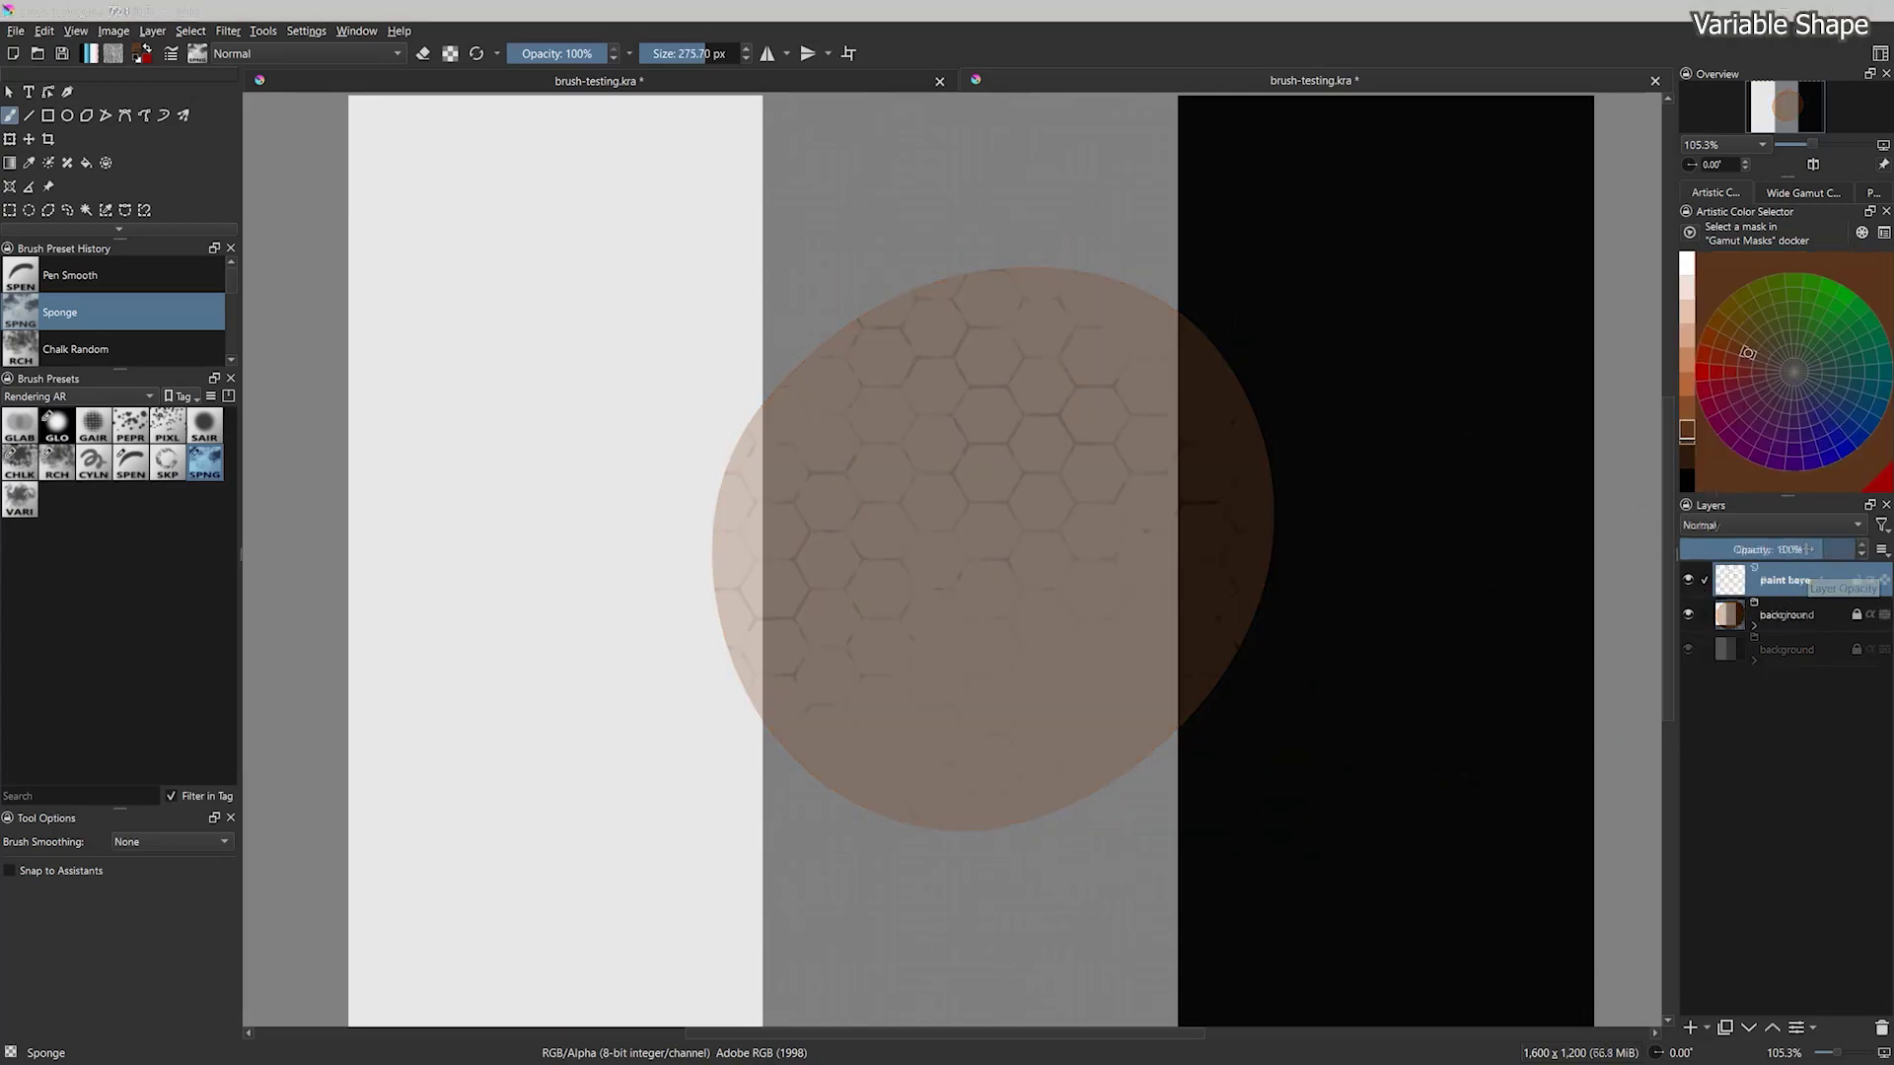
Step: Select the Variable Shape preset and paint pale green foliage on the white and grey bands at different brush sizes
left_click(20, 502)
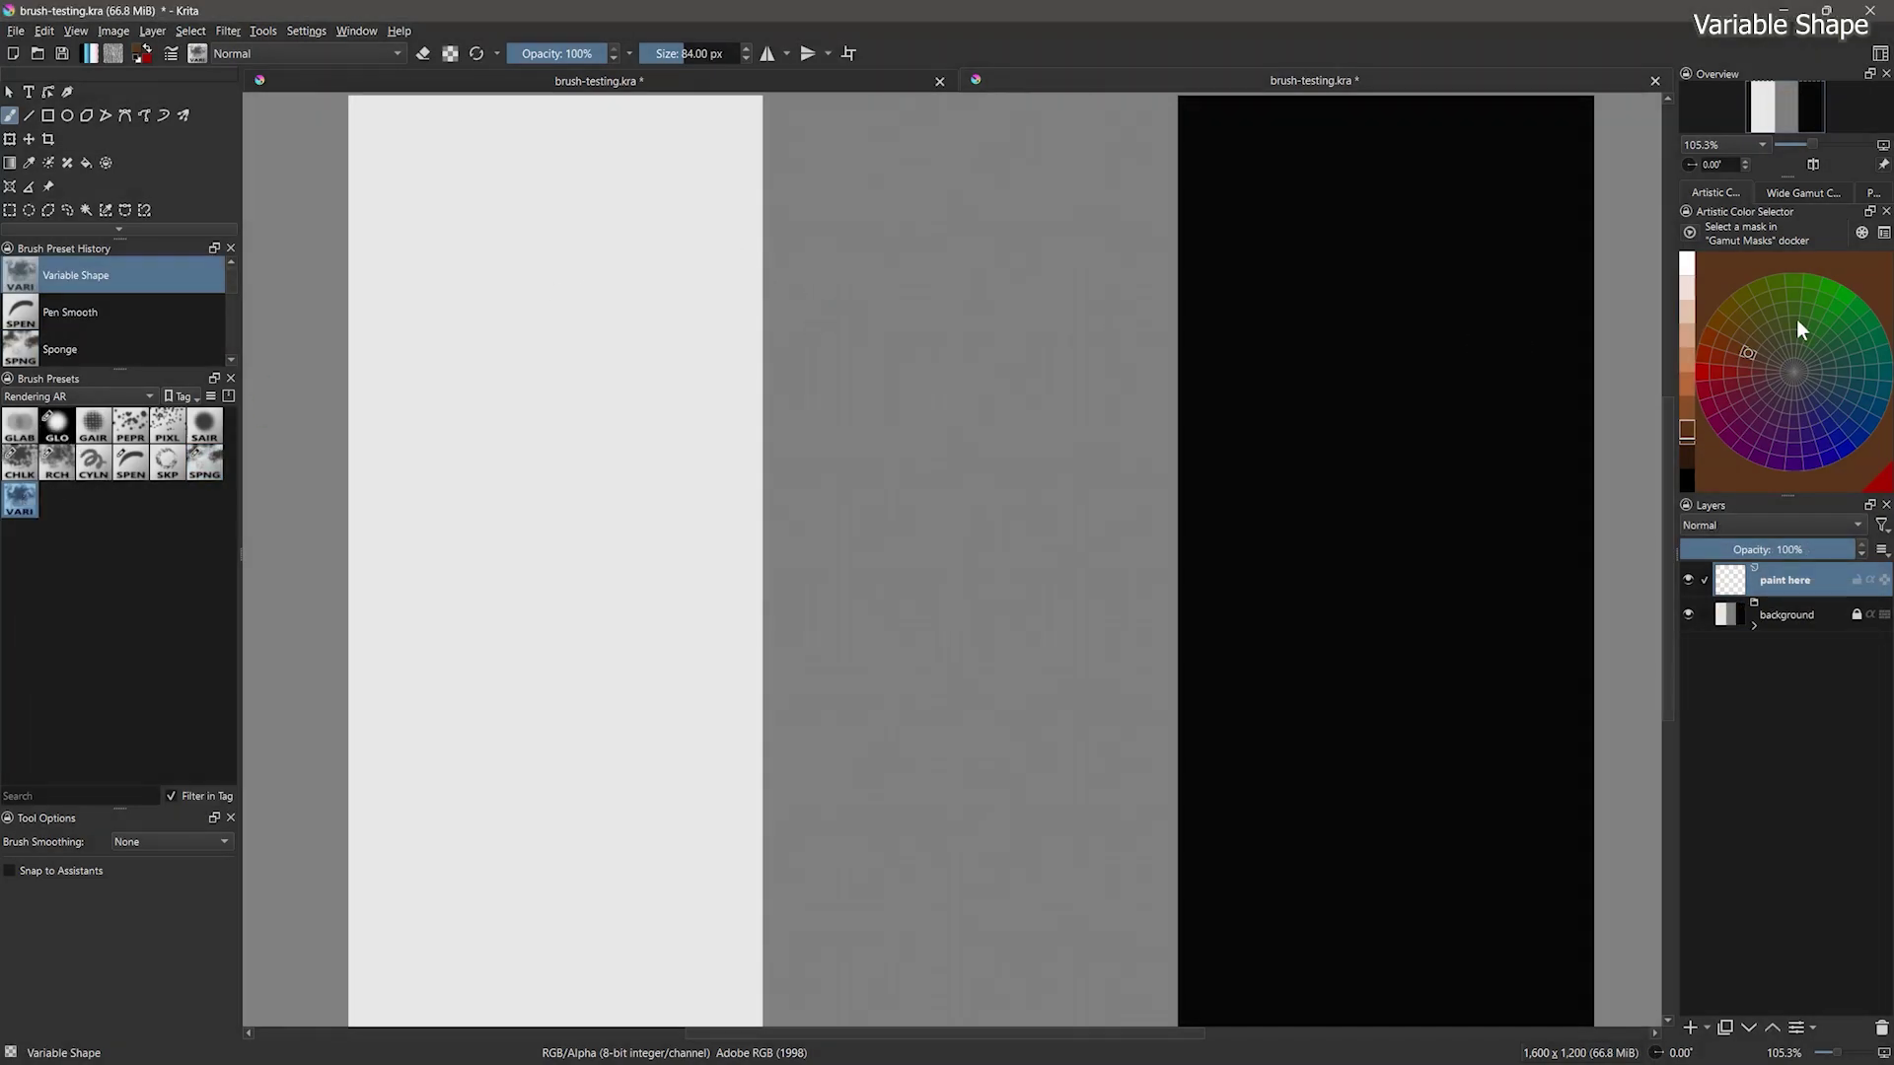
left_click(1795, 319)
mouse_move(394, 203)
left_mouse_down()
mouse_move(730, 227)
mouse_move(565, 782)
mouse_move(577, 856)
left_mouse_up()
left_click(704, 53)
mouse_move(794, 242)
left_mouse_down()
mouse_move(1045, 380)
mouse_move(1031, 439)
left_mouse_up()
mouse_move(868, 562)
left_mouse_down()
mouse_move(967, 579)
mouse_move(1051, 666)
left_mouse_up()
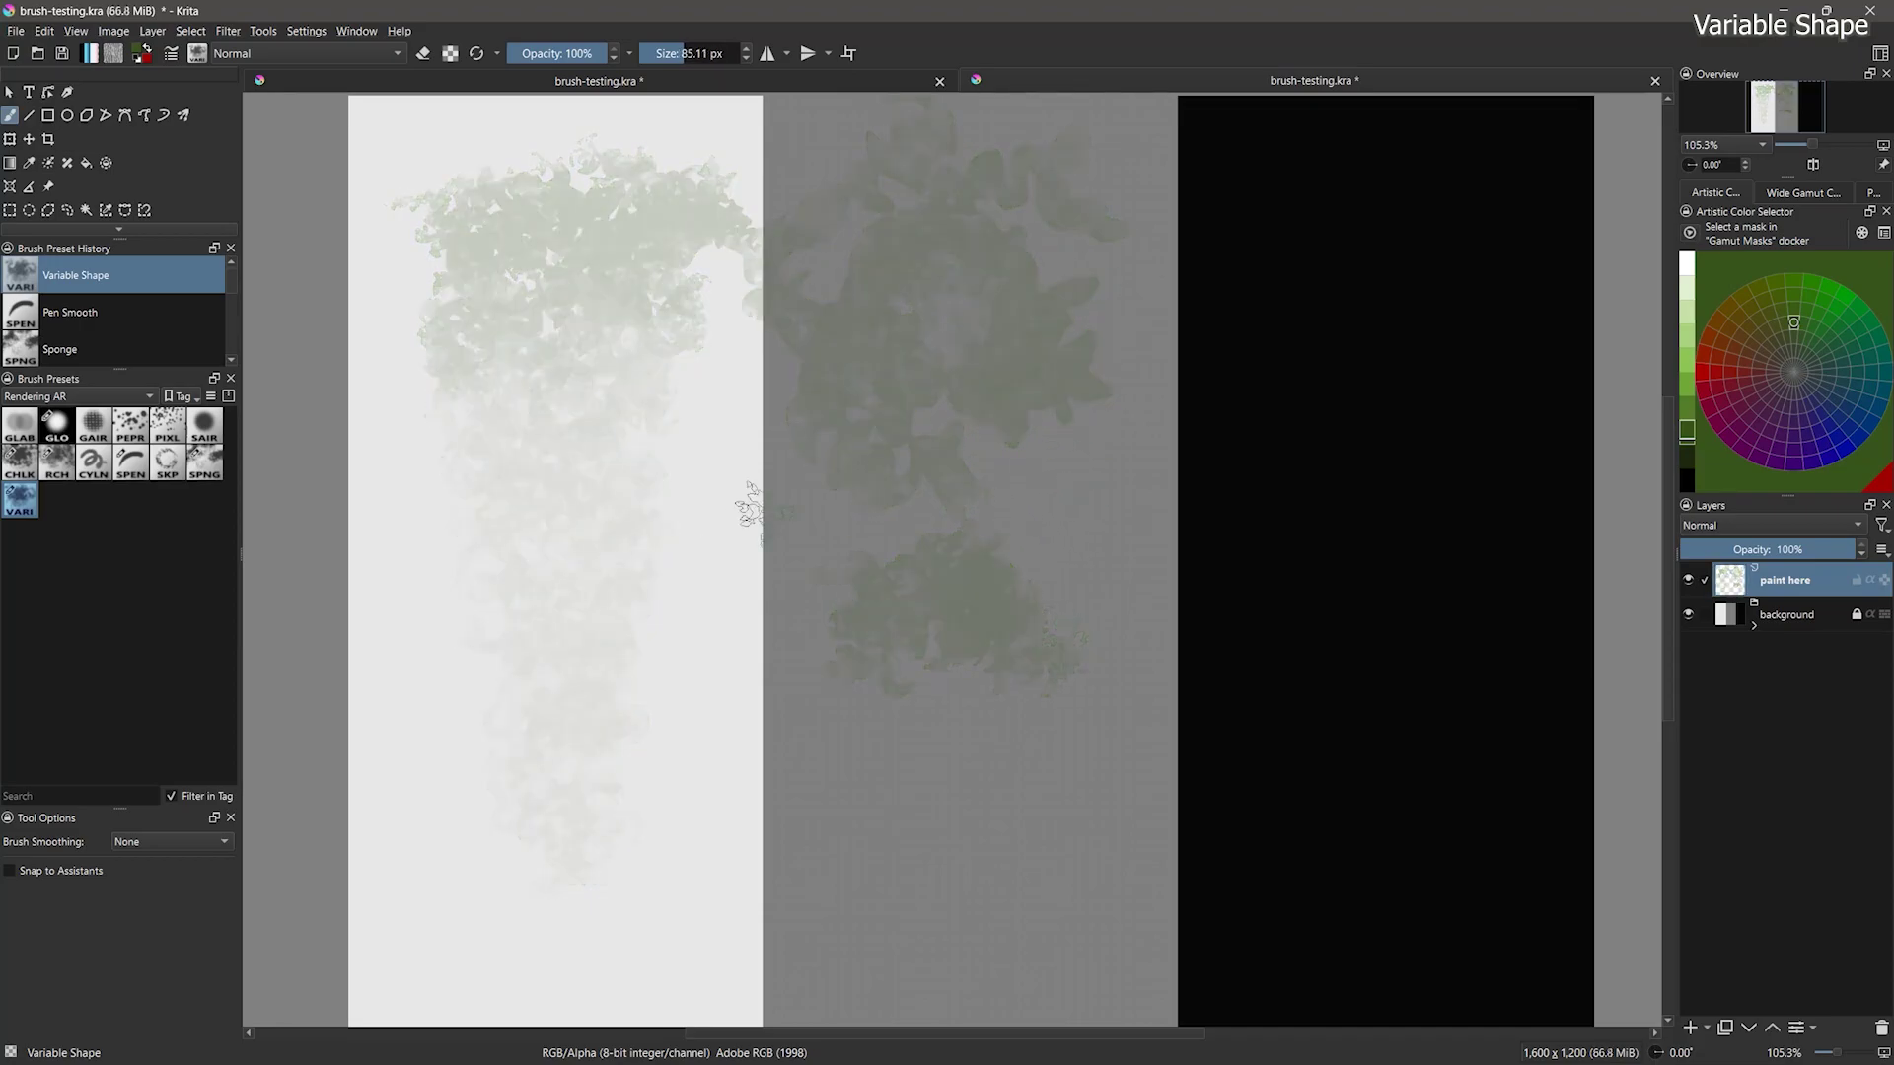
Step: Build a dark green bush with Variable Shape at about 85 px and brighten it with yellow-green highlights
mouse_move(740, 498)
left_mouse_down()
mouse_move(711, 463)
mouse_move(868, 415)
mouse_move(779, 685)
mouse_move(853, 681)
left_mouse_up()
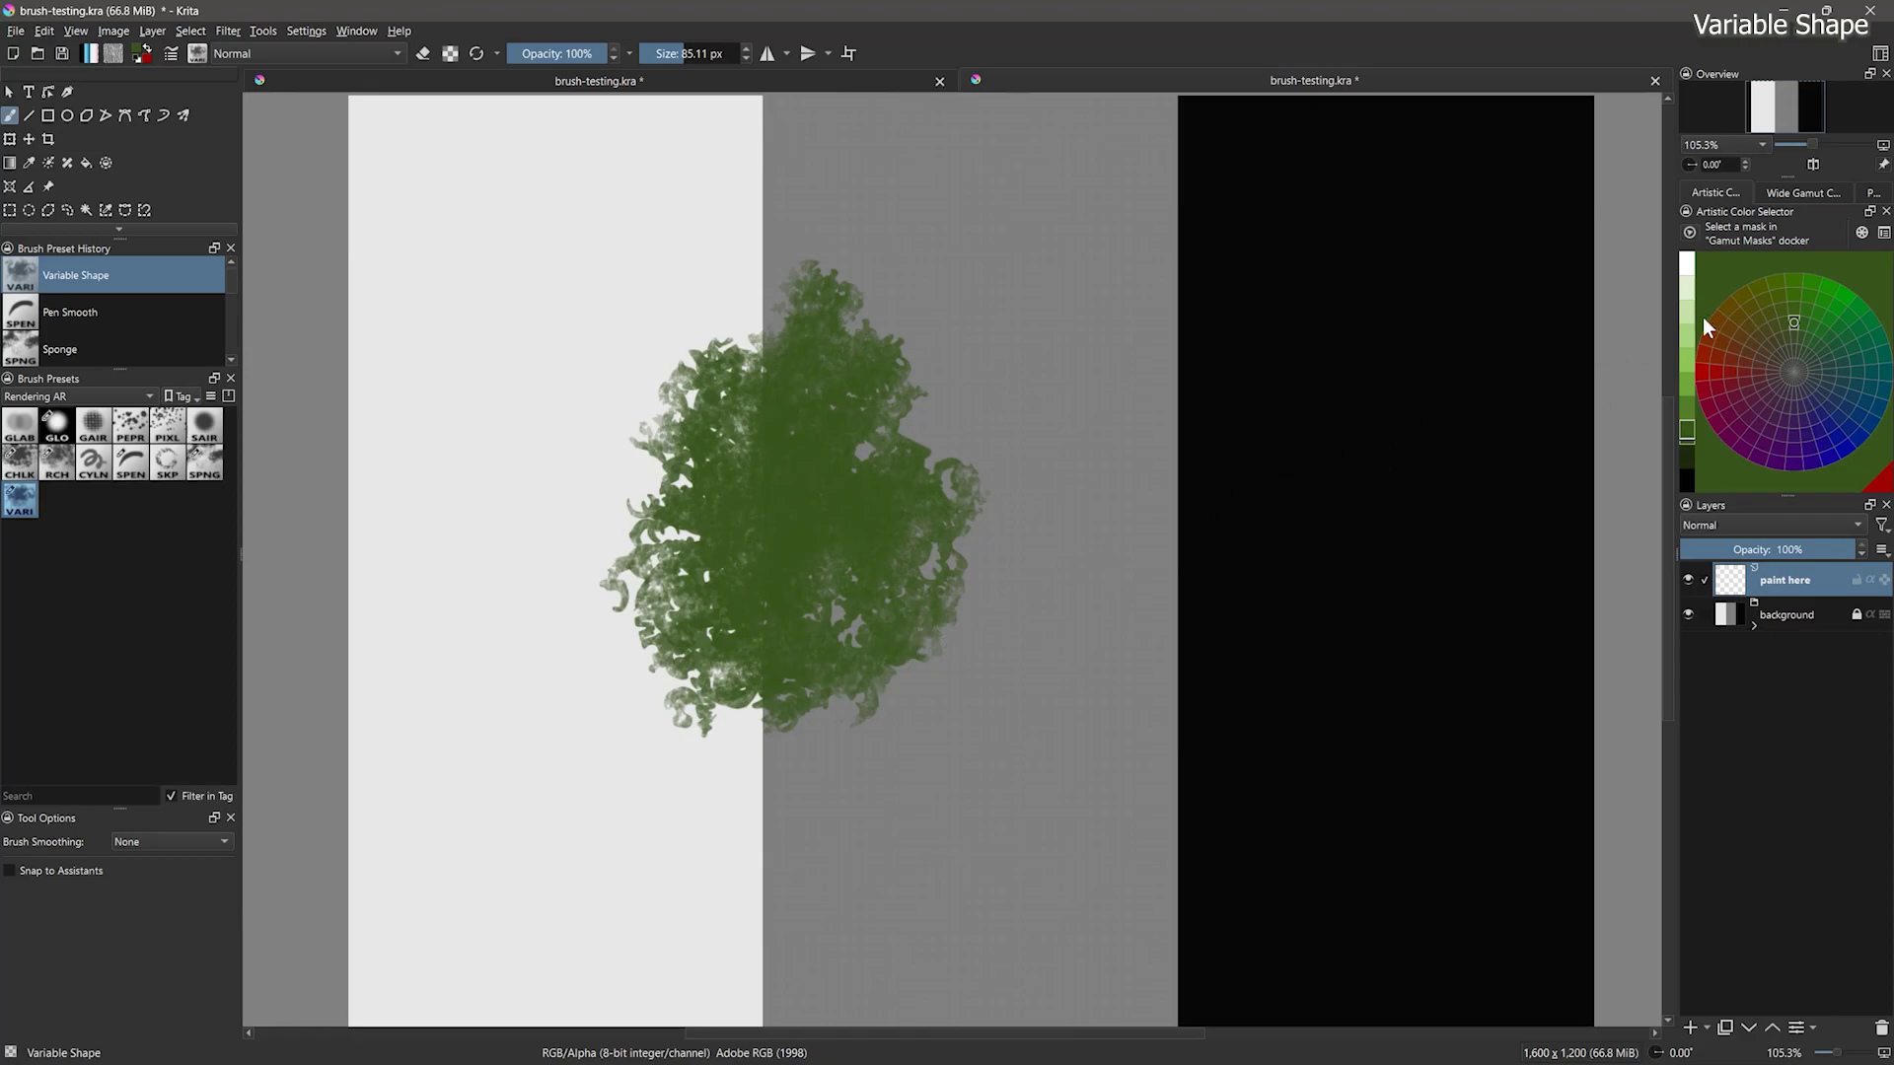
left_click(1686, 357)
left_click(1781, 308)
mouse_move(814, 316)
left_mouse_down()
mouse_move(725, 400)
mouse_move(759, 493)
mouse_move(755, 596)
left_mouse_up()
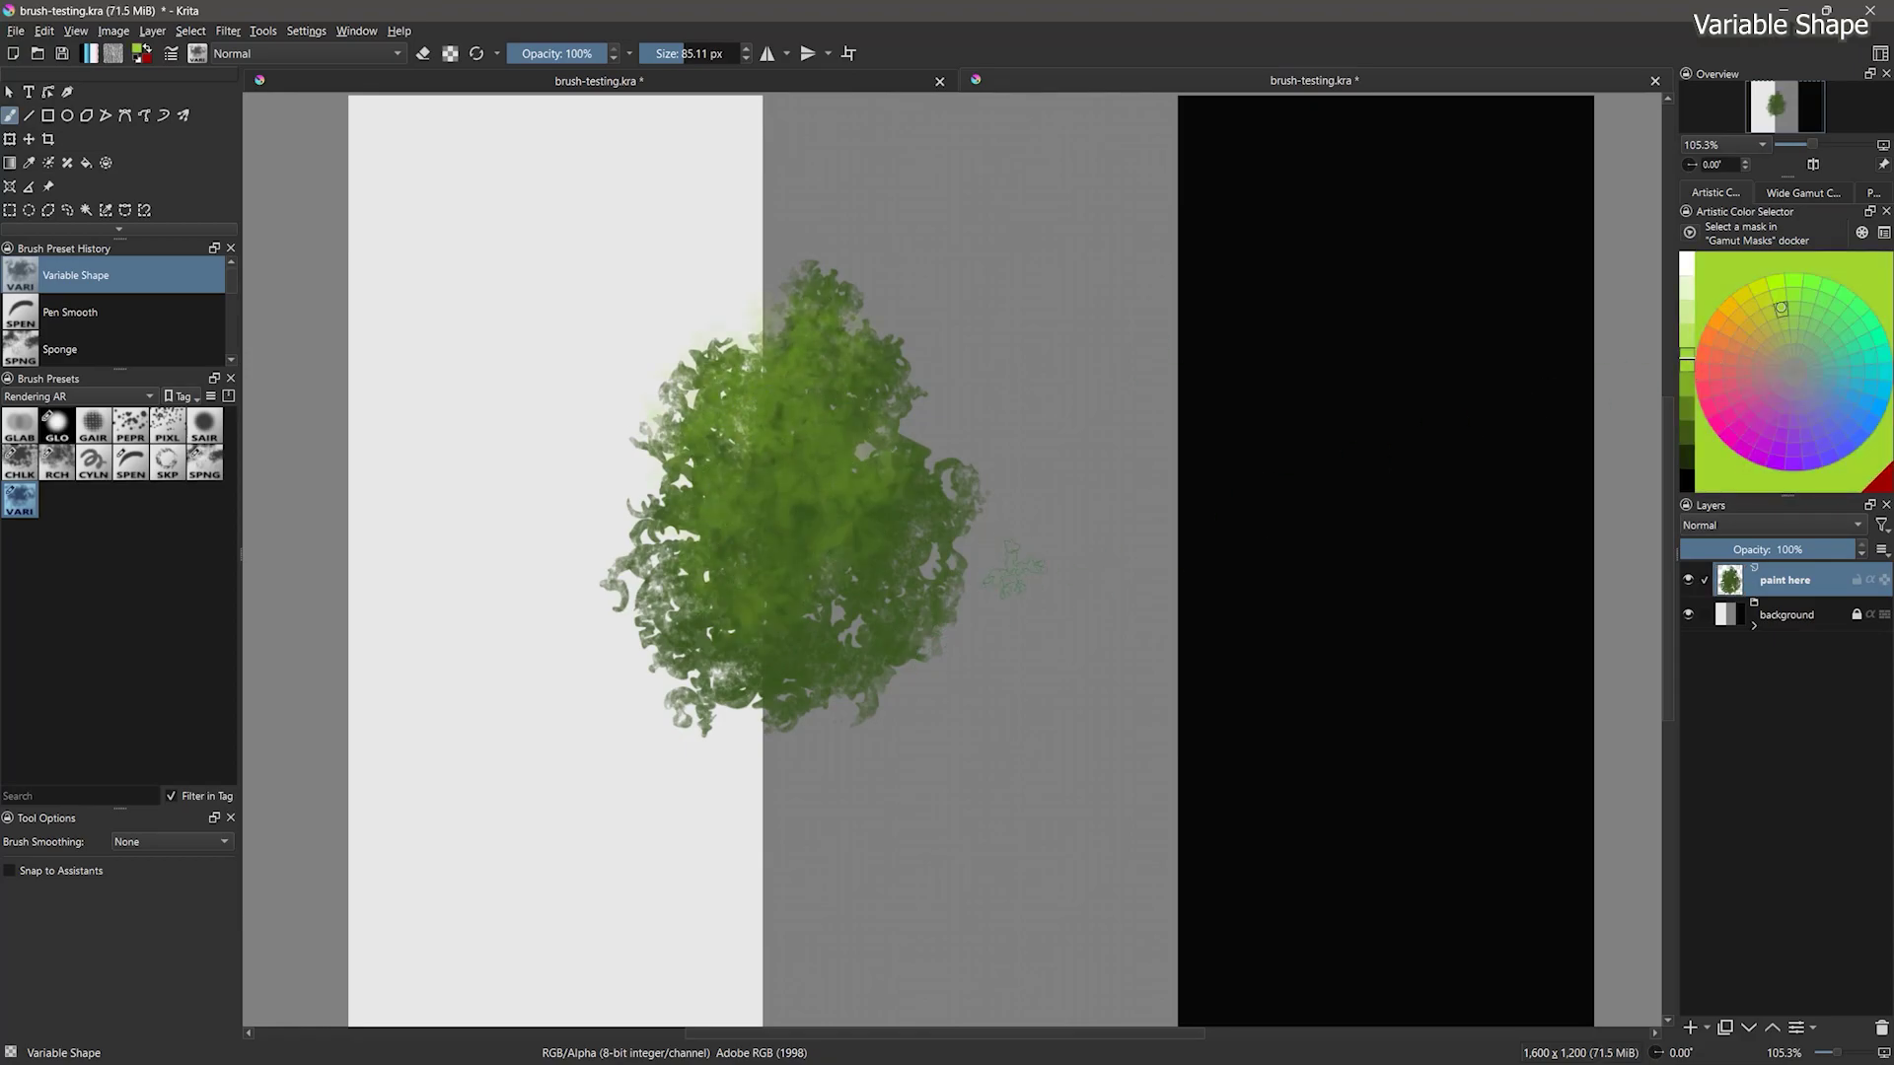
Step: Pick a very dark green and add shadows among the bush's leaves and along its shaded side
left_click(1688, 451)
mouse_move(942, 414)
left_mouse_down()
mouse_move(868, 641)
mouse_move(809, 582)
mouse_move(690, 572)
left_mouse_up()
left_click_drag(759, 507, 838, 439)
left_click_drag(745, 564, 846, 449)
left_click_drag(848, 598, 941, 631)
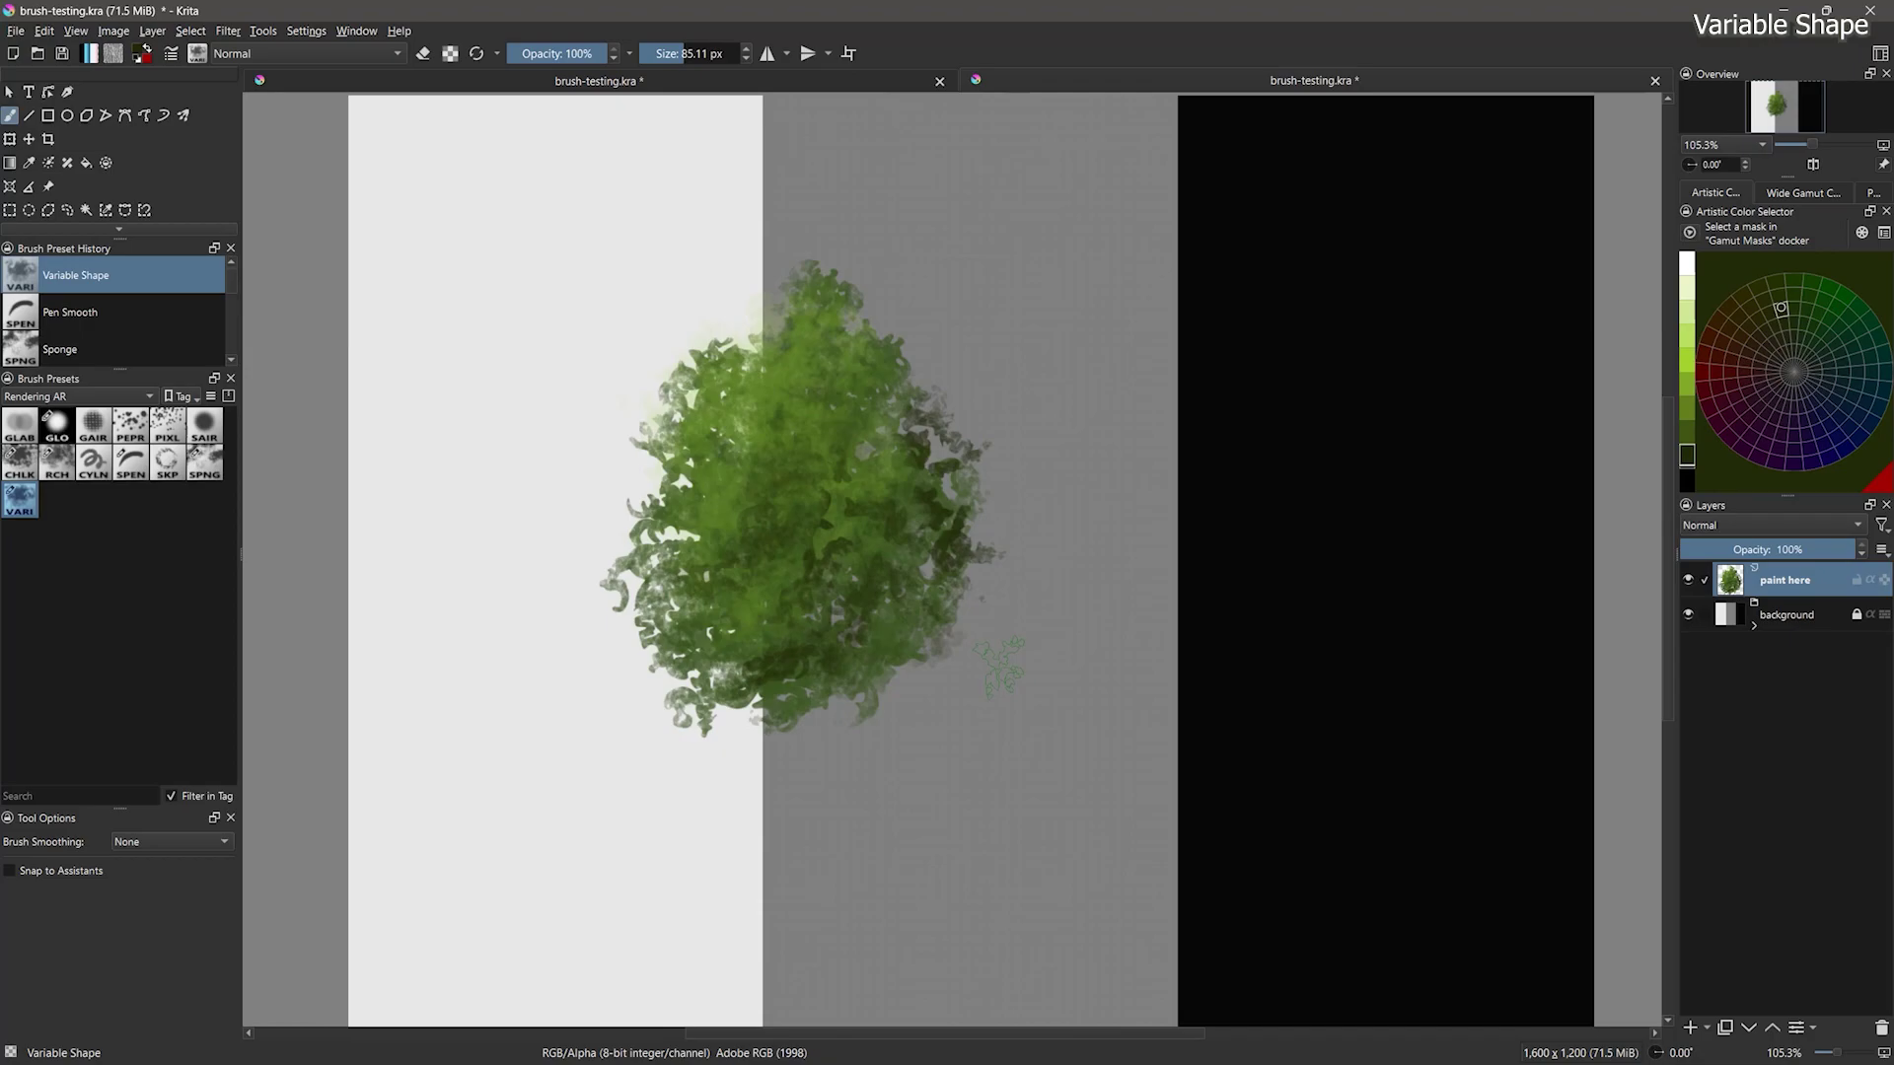
Step: Adjust Variable Shape in the brush settings, undoing the first test stroke and painting a new one on the black band
key("F5")
left_click_drag(1315, 378, 1454, 394)
key("ctrl+z")
left_click(725, 341)
mouse_move(1302, 380)
left_mouse_down()
mouse_move(1420, 522)
mouse_move(1465, 517)
left_mouse_up()
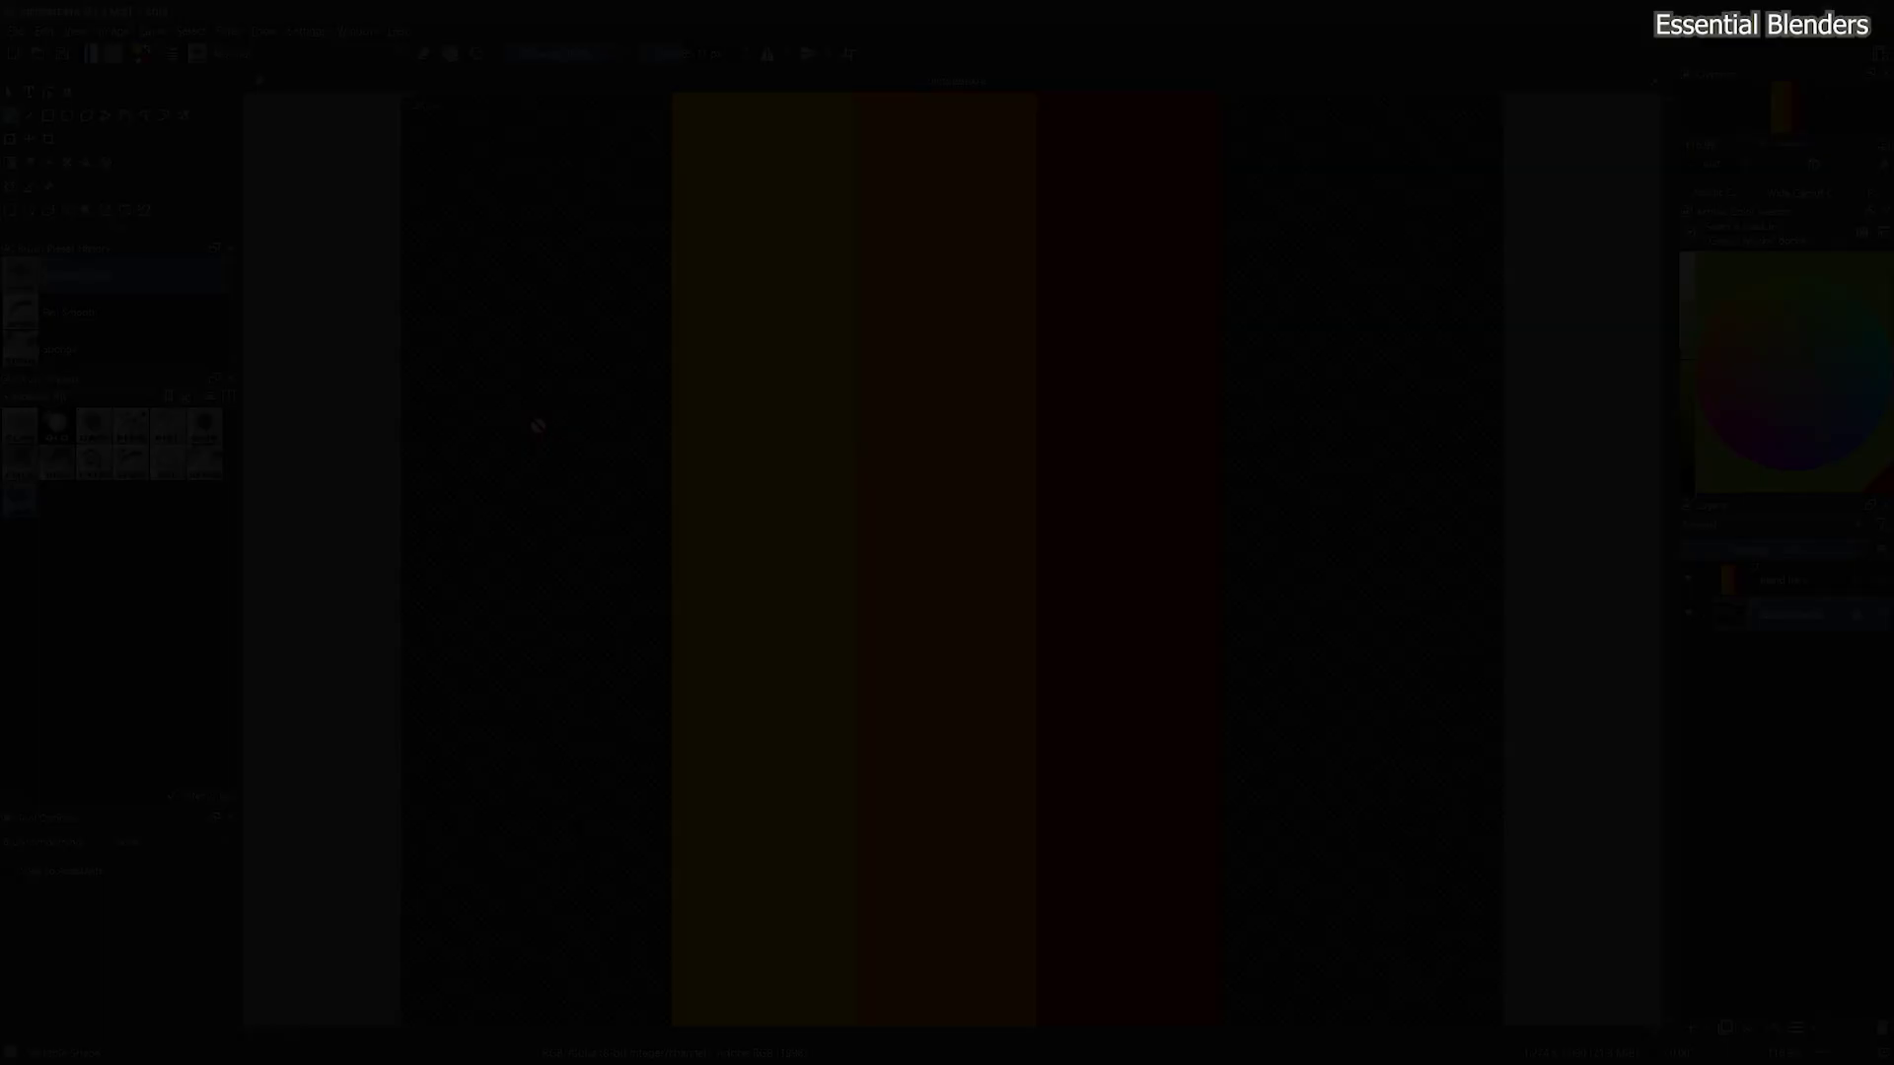
Step: Filter the brush presets by the Blenders AR tag and select the Blender Diffuse preset
left_click(78, 395)
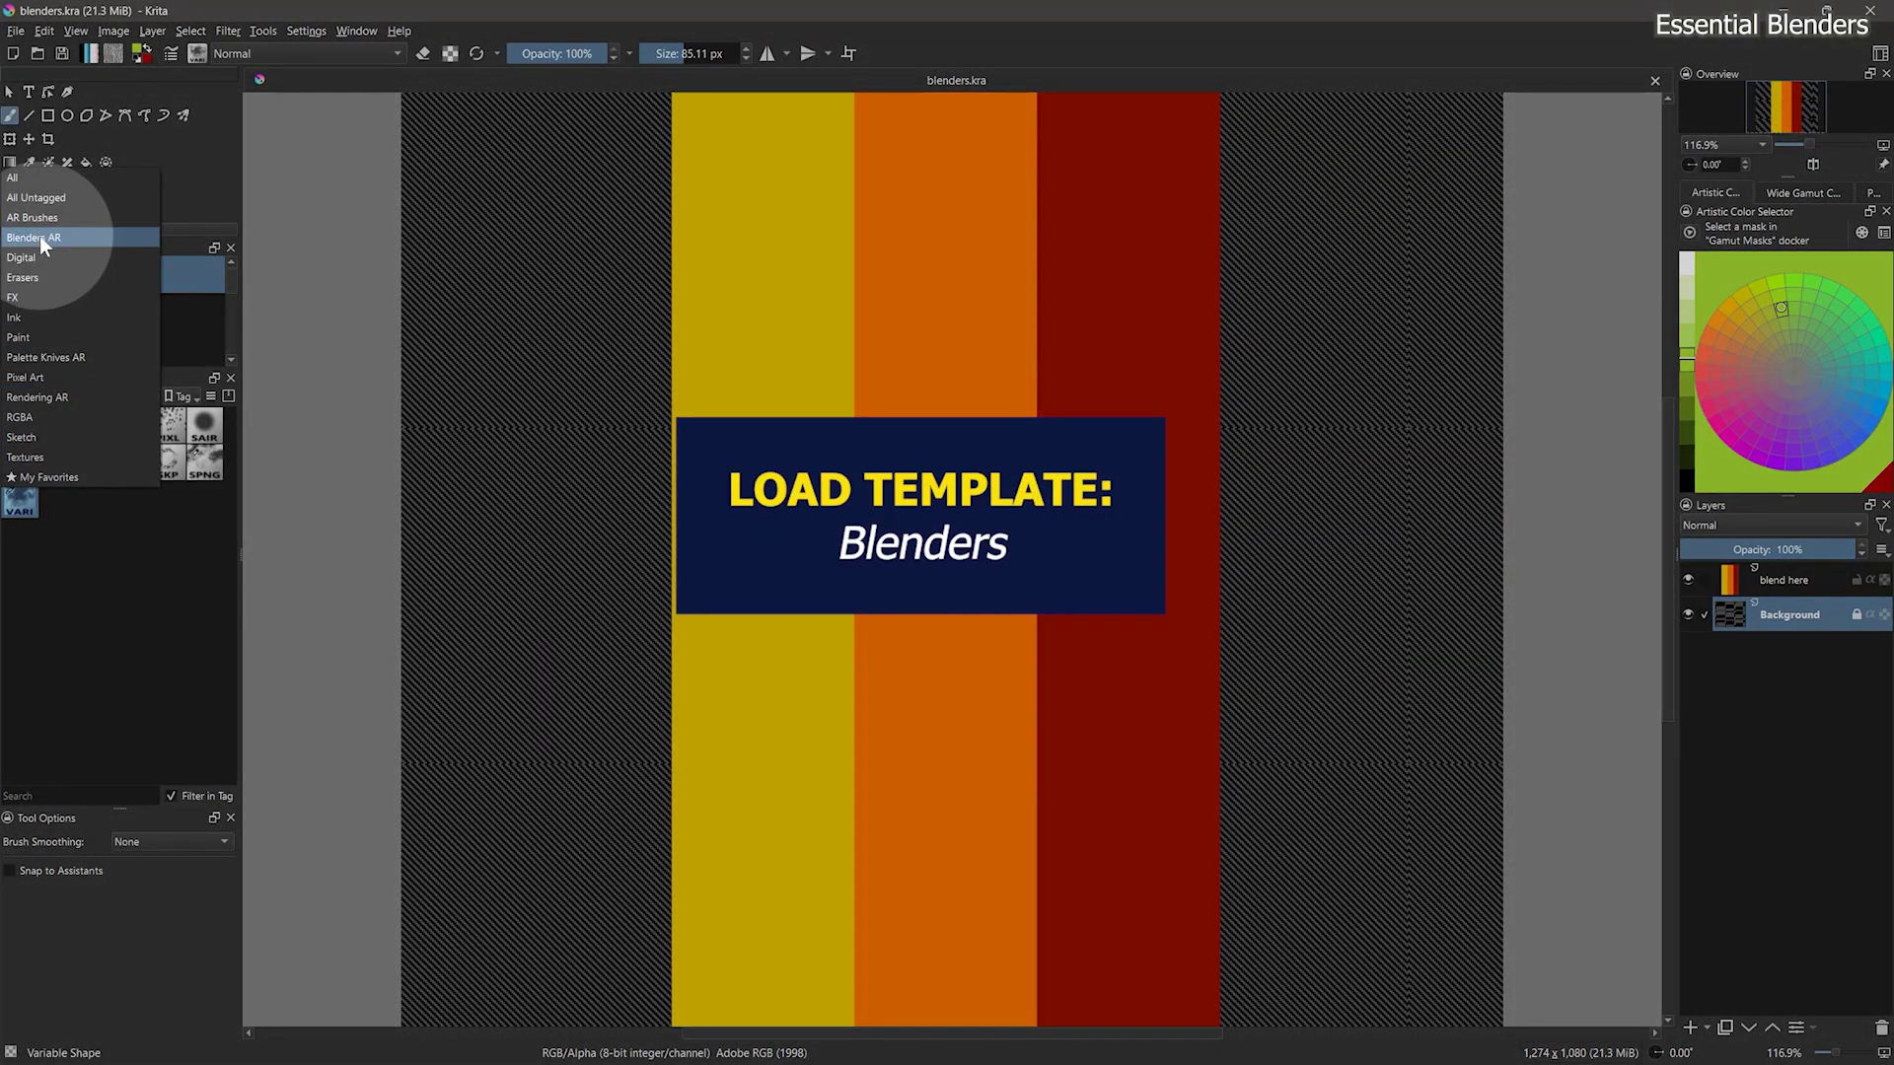
left_click(38, 237)
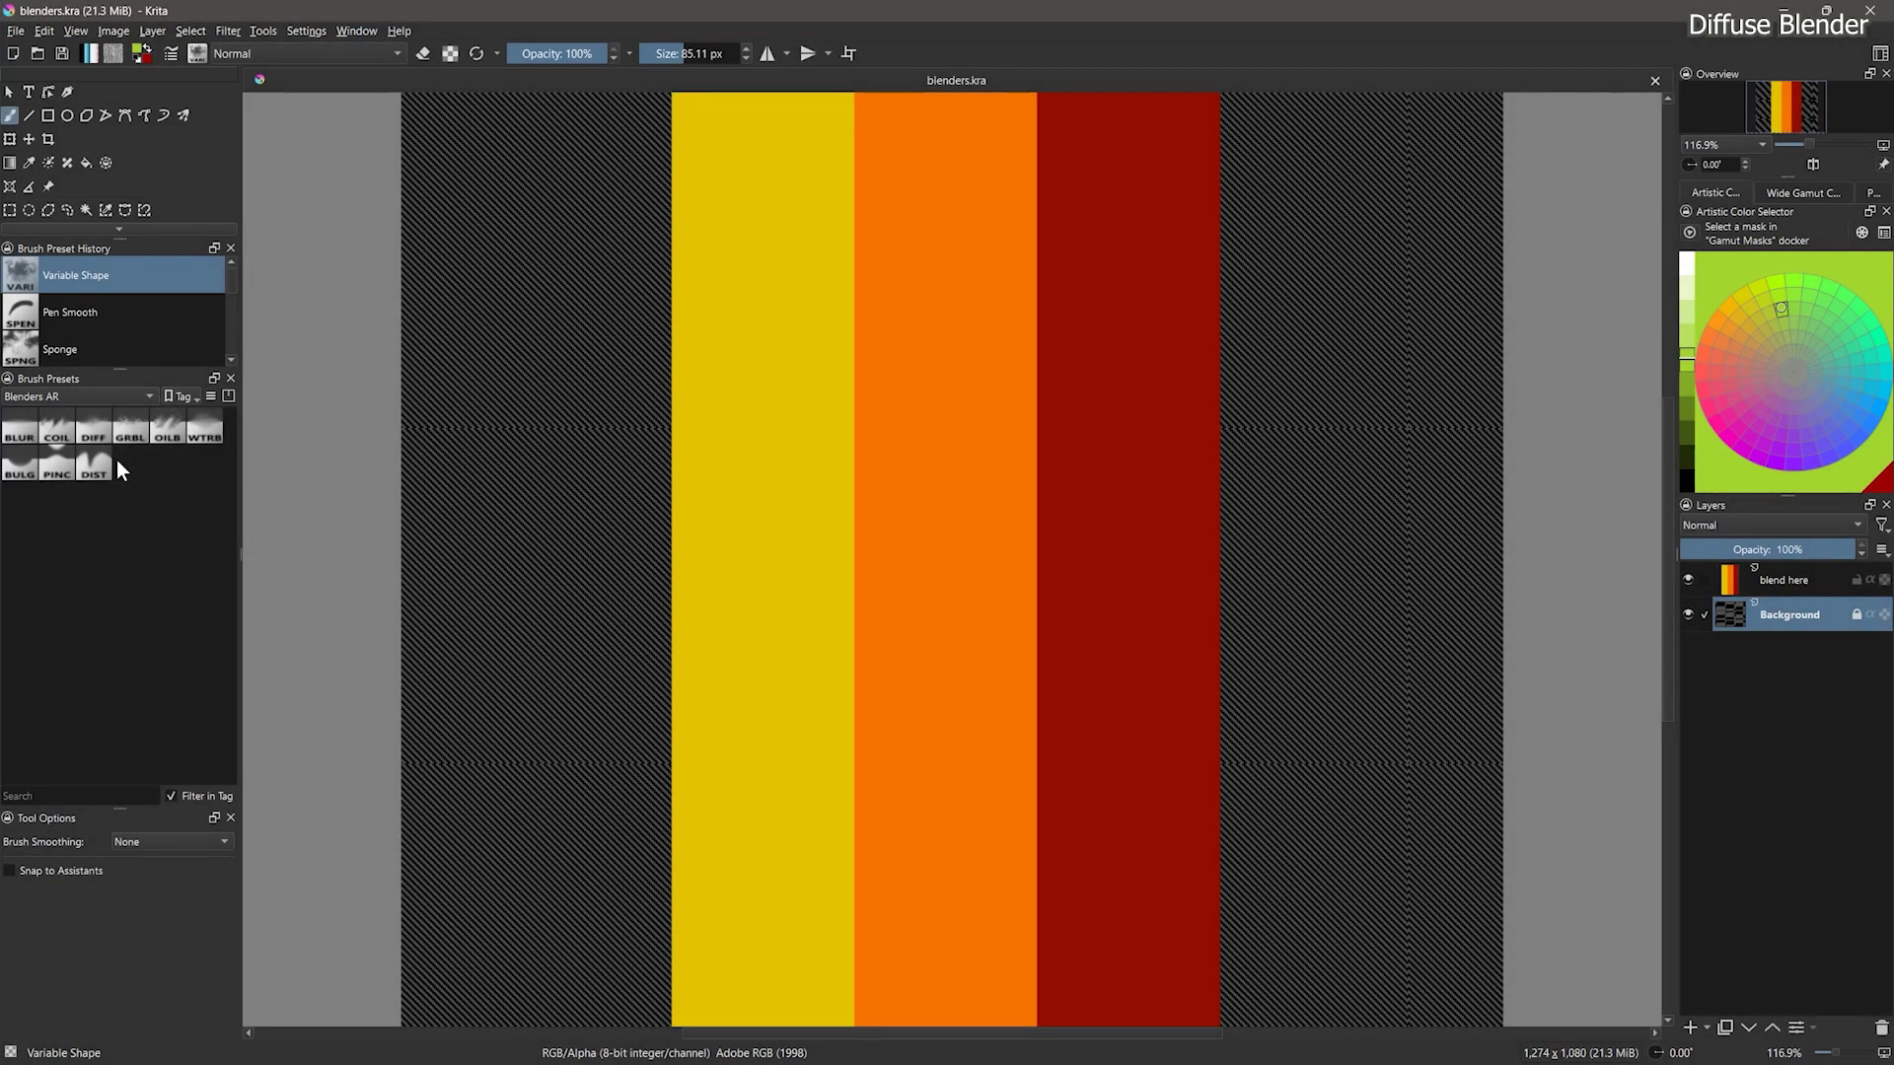
left_click(93, 426)
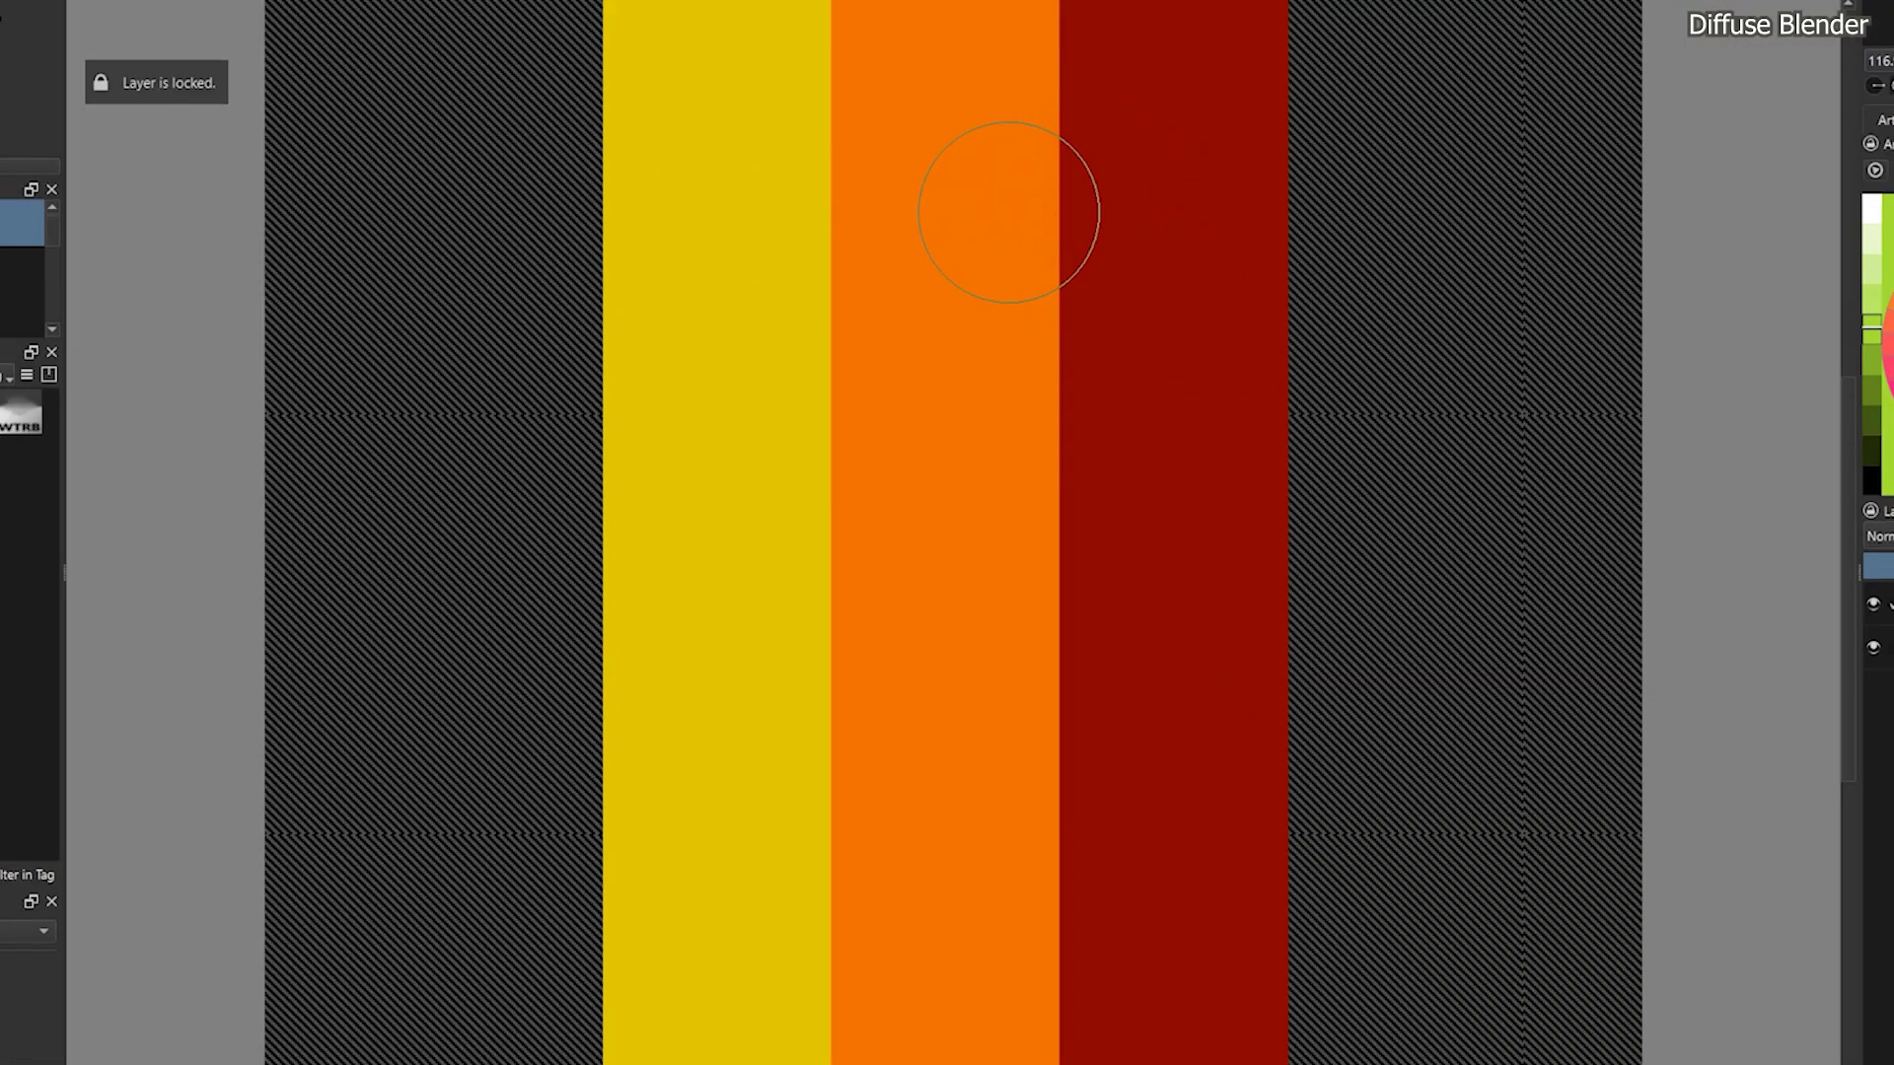
Step: Blend the borders between the yellow, orange and red stripes and their outer edges with Blender Diffuse
mouse_move(991, 257)
left_mouse_down()
mouse_move(1049, 334)
mouse_move(1092, 338)
left_mouse_up()
mouse_move(854, 232)
left_mouse_down()
mouse_move(759, 319)
mouse_move(643, 218)
mouse_move(647, 321)
left_mouse_up()
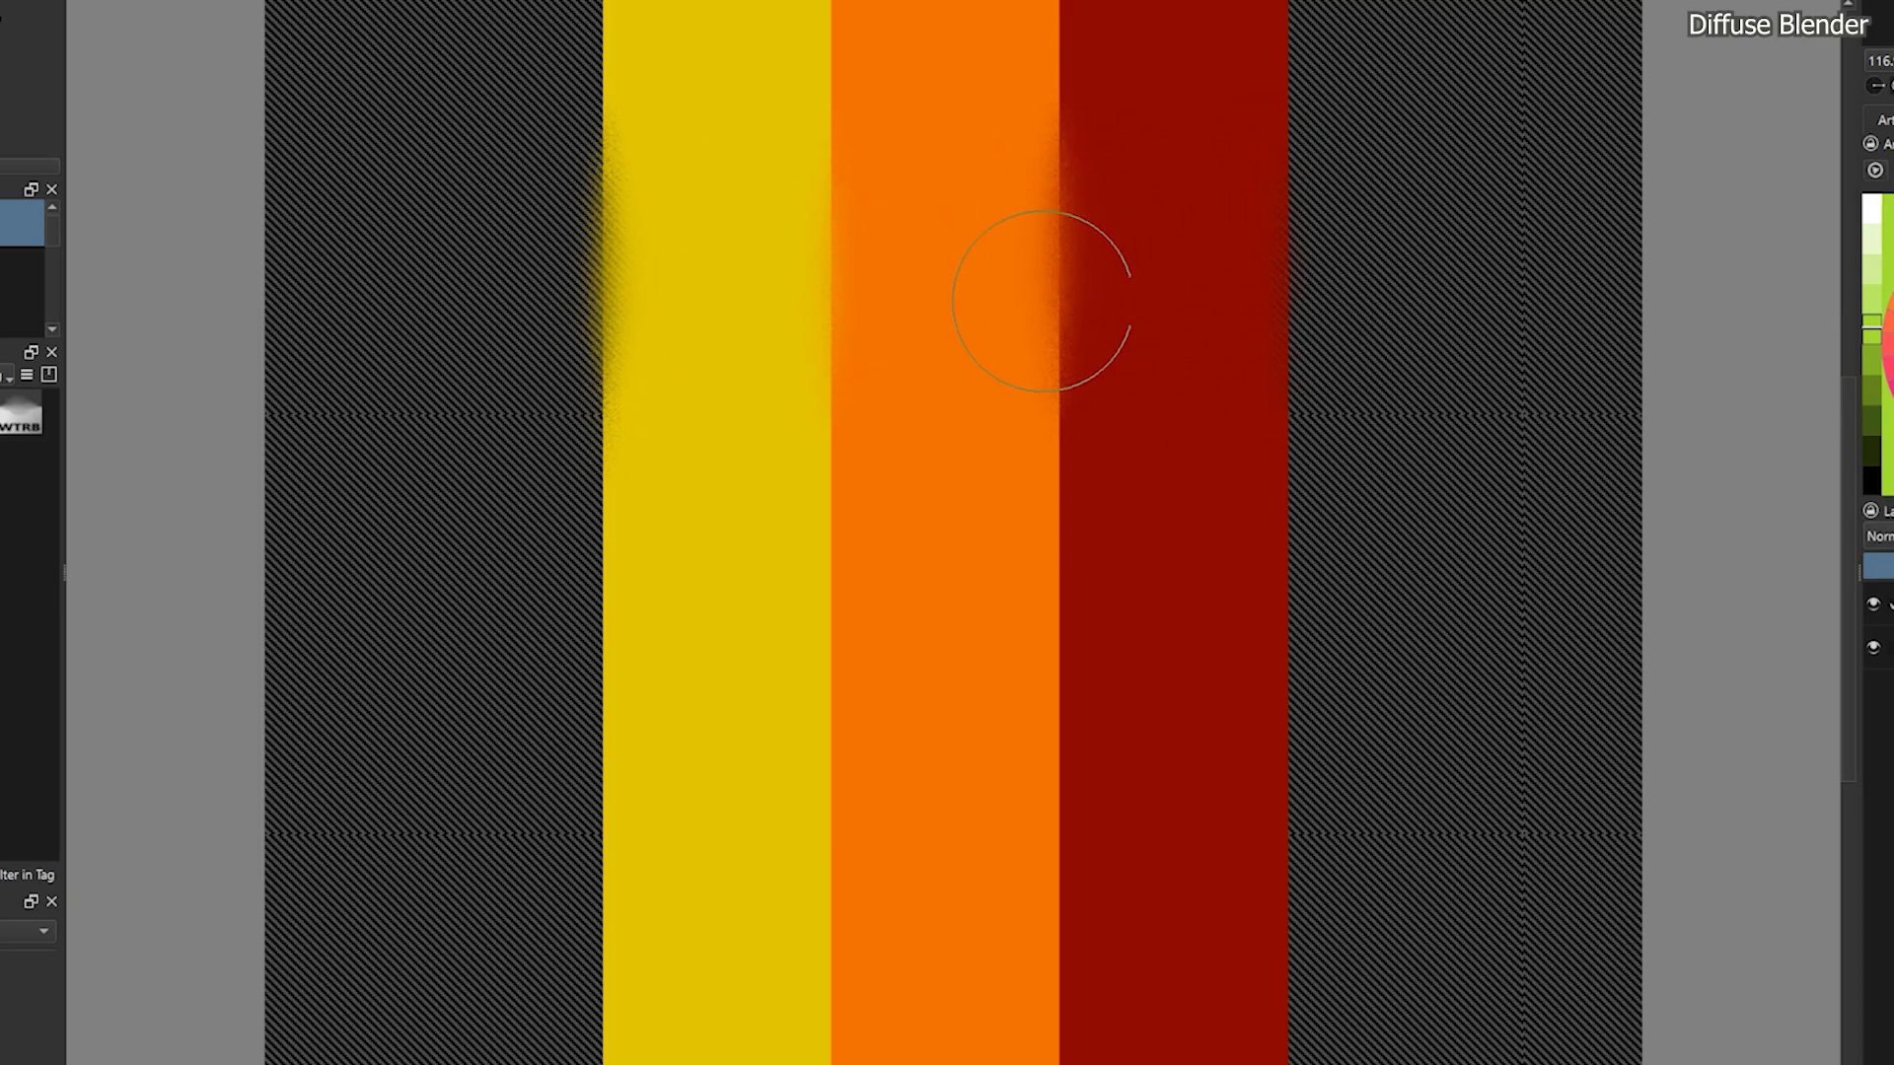
mouse_move(664, 515)
left_mouse_down()
mouse_move(747, 498)
mouse_move(1387, 496)
mouse_move(1363, 537)
mouse_move(1404, 612)
left_mouse_up()
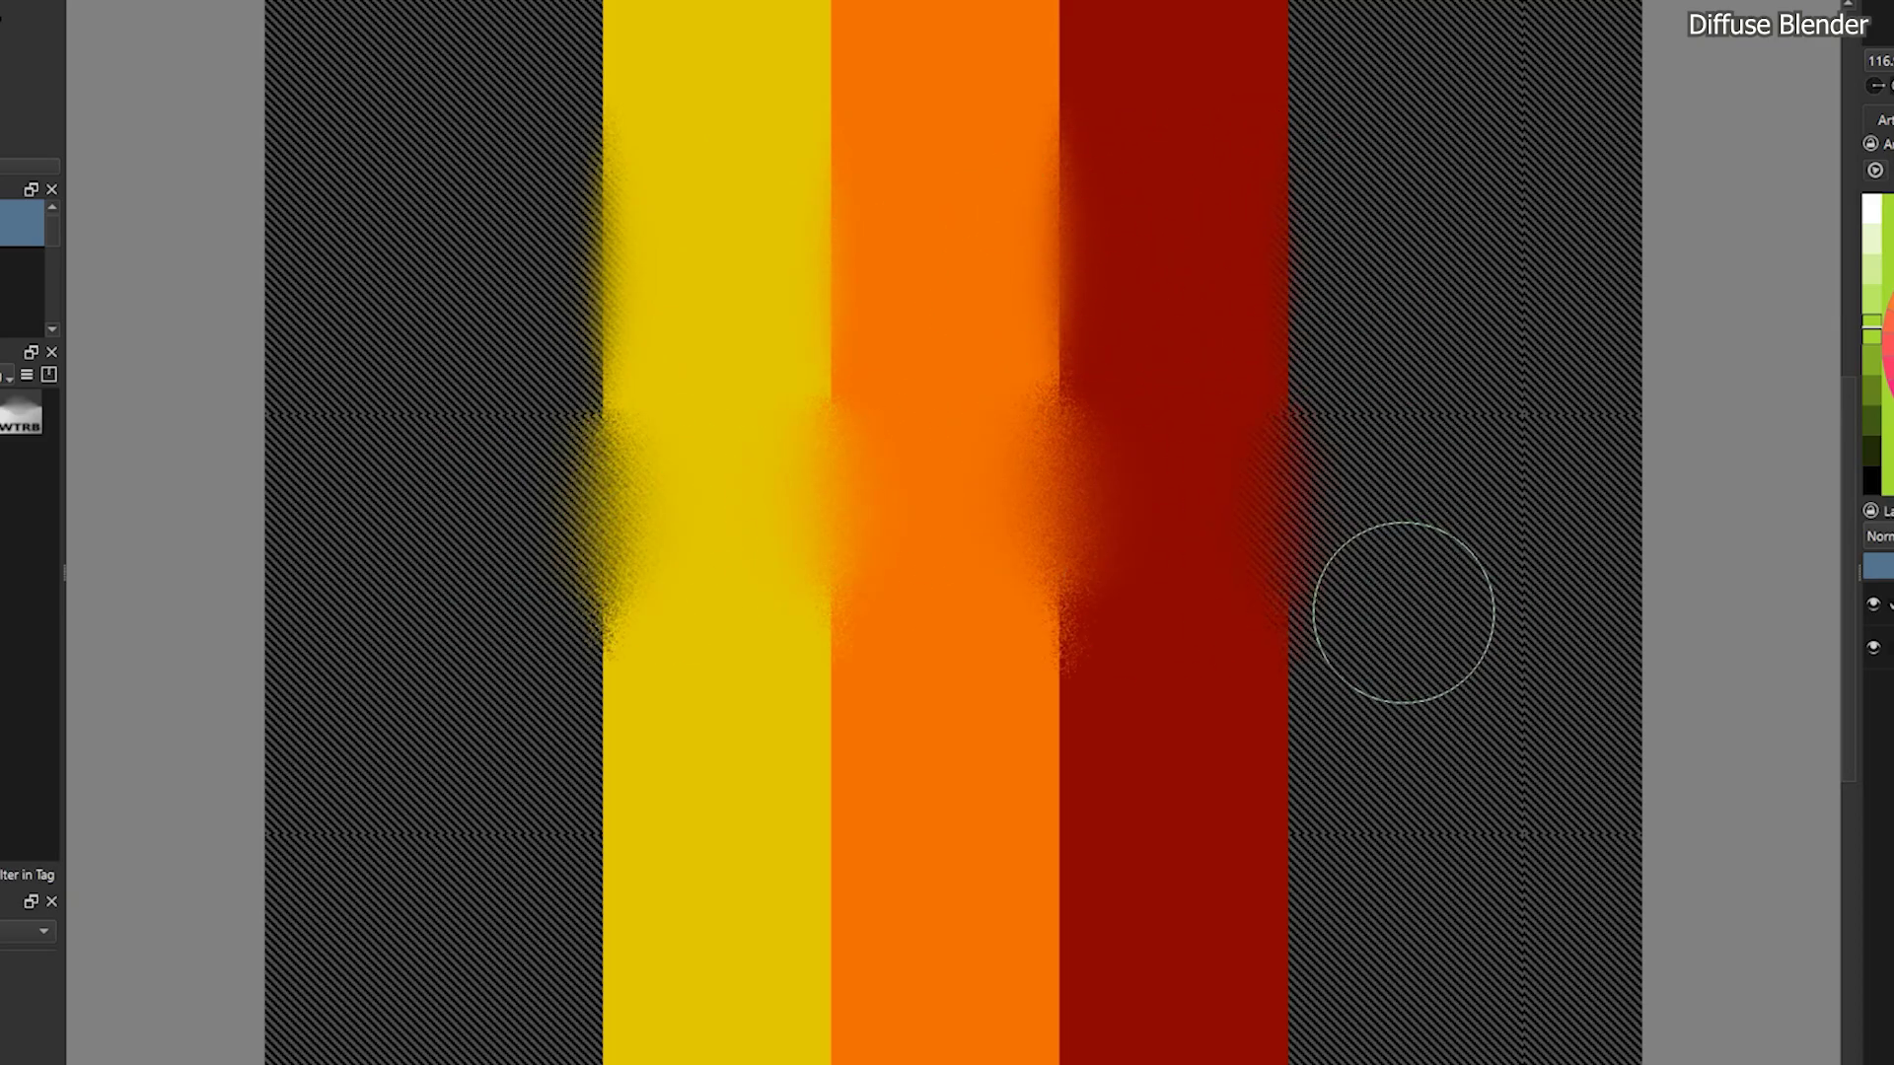
mouse_move(831, 705)
left_mouse_down()
mouse_move(845, 727)
mouse_move(1086, 671)
left_mouse_up()
left_click_drag(807, 330, 1231, 494)
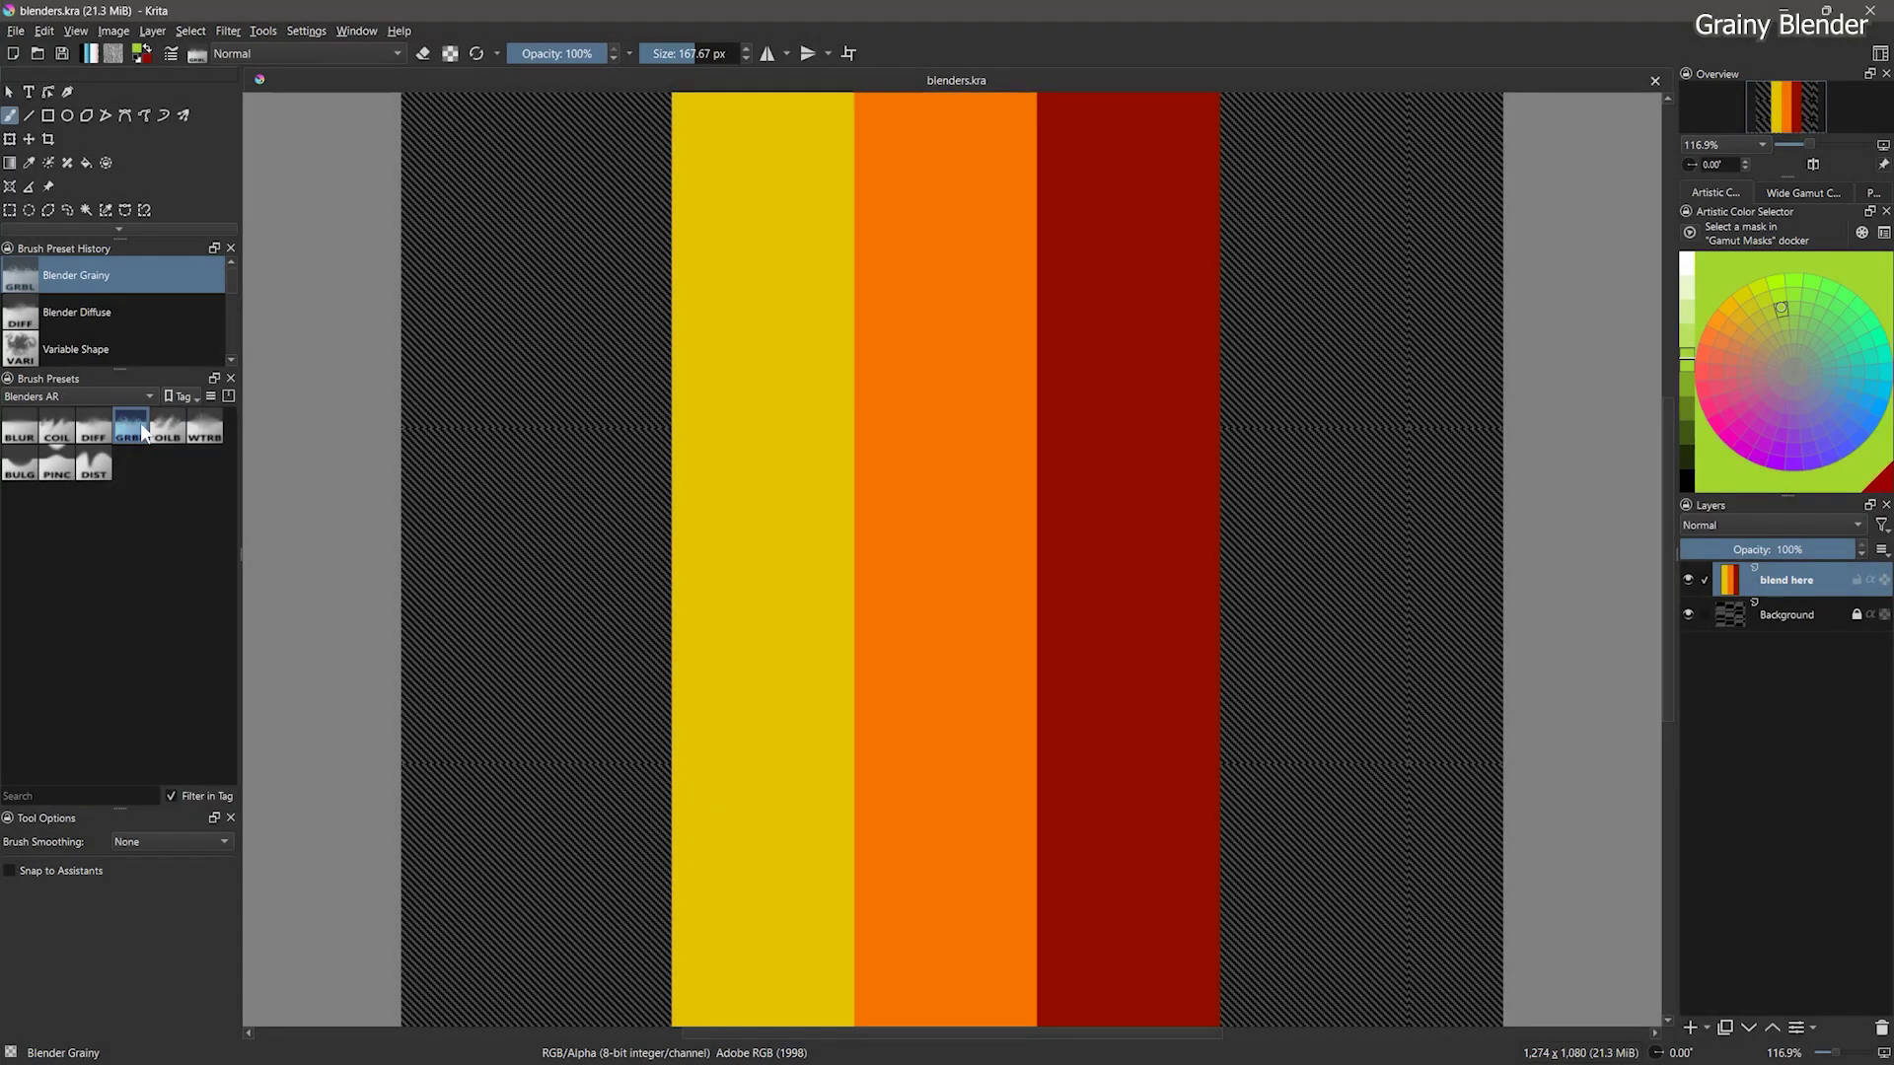
Step: Blend the stripe borders with Blender Grainy, and try another texture pattern in its brush settings on the lower orange-red border
mouse_move(1045, 295)
left_mouse_down()
mouse_move(1251, 411)
mouse_move(1153, 423)
mouse_move(1319, 352)
left_mouse_up()
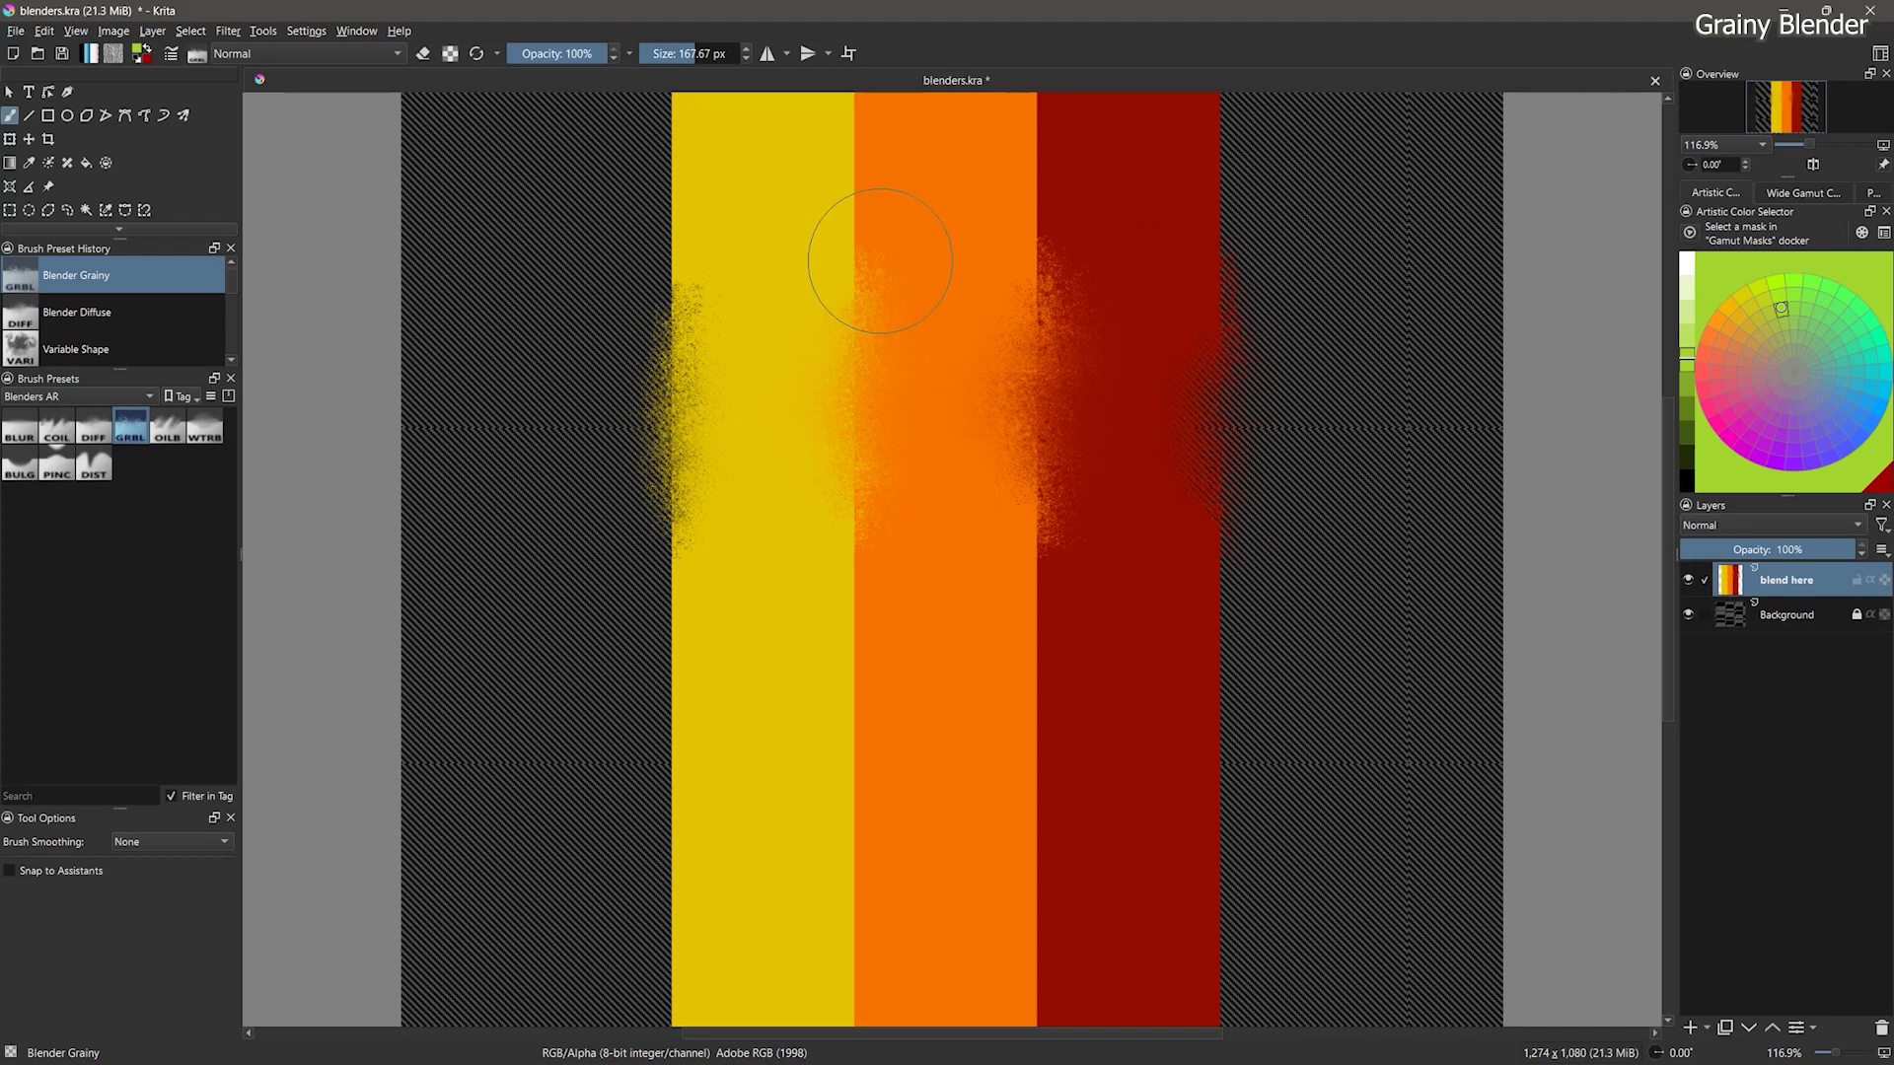
left_click(172, 59)
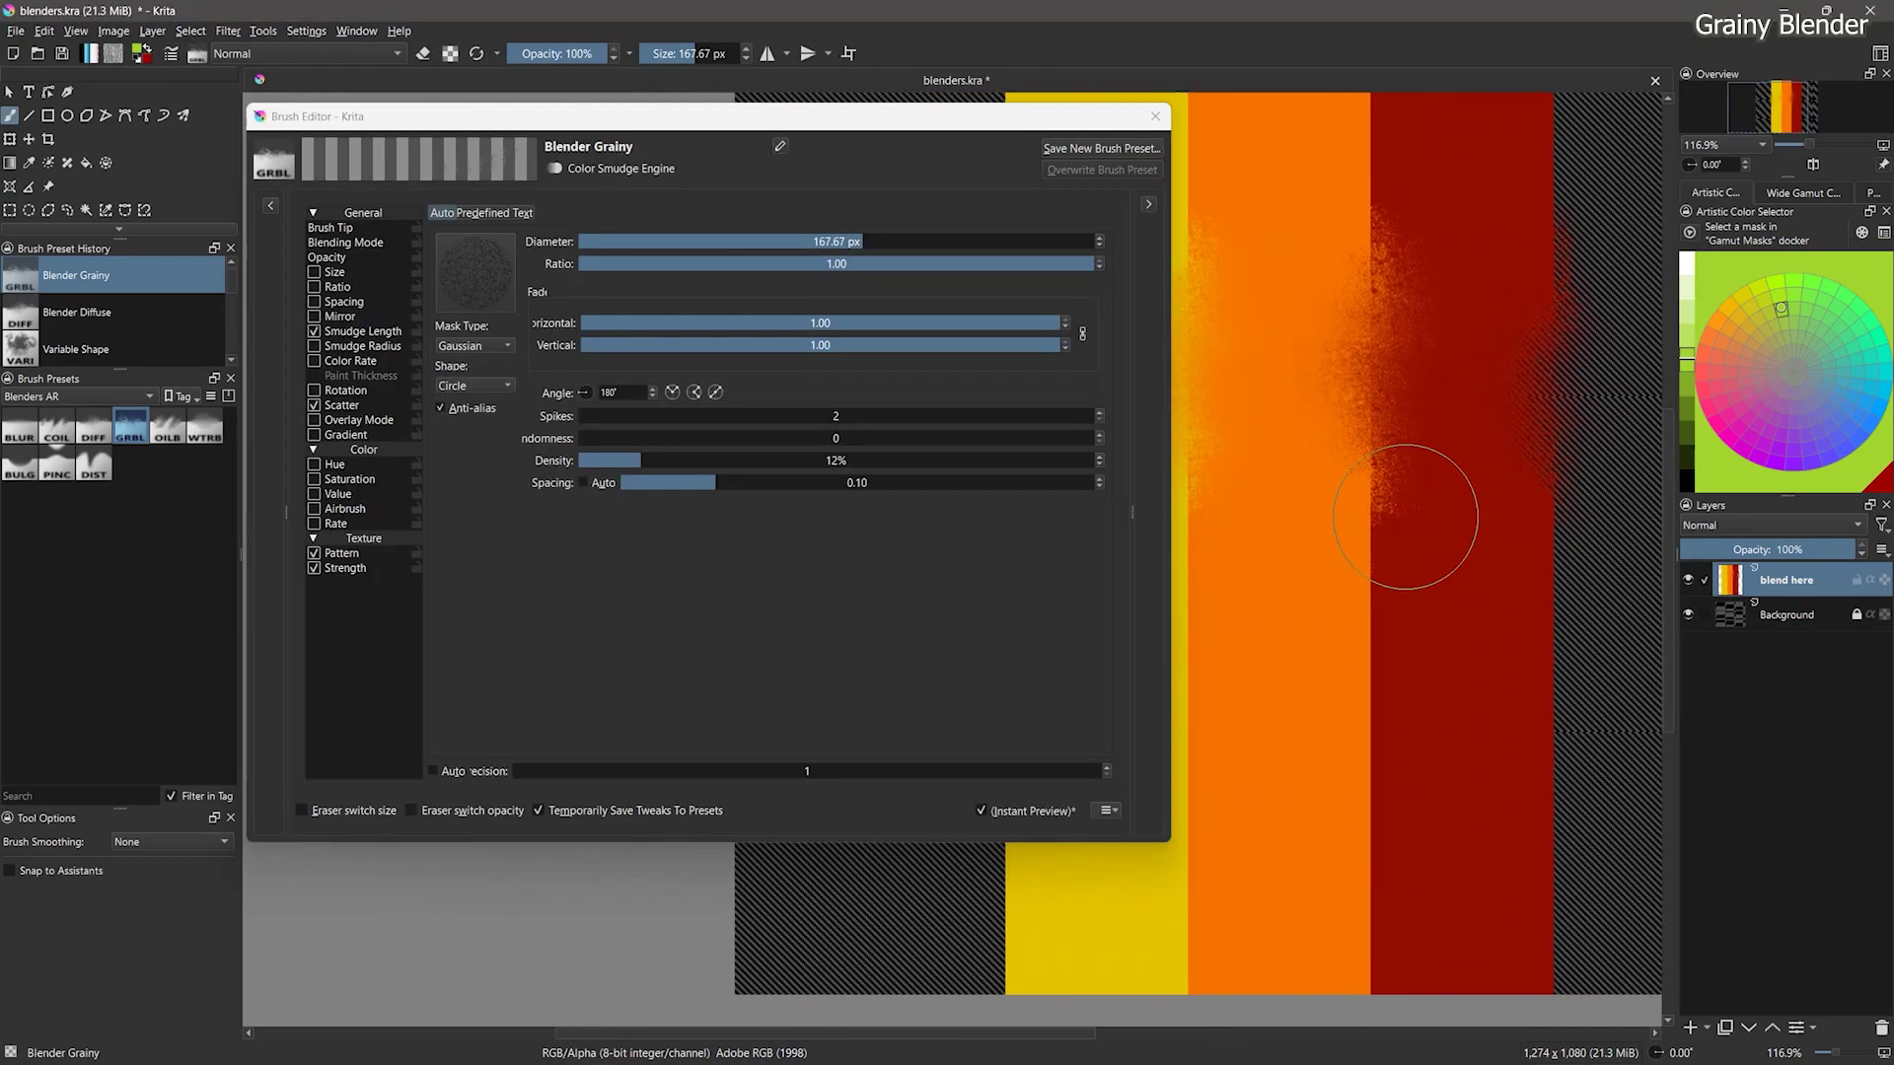
left_click(341, 554)
left_click(493, 483)
mouse_move(1373, 553)
left_mouse_down()
mouse_move(1282, 632)
mouse_move(1287, 725)
mouse_move(1407, 866)
mouse_move(1551, 888)
left_mouse_up()
left_click(721, 365)
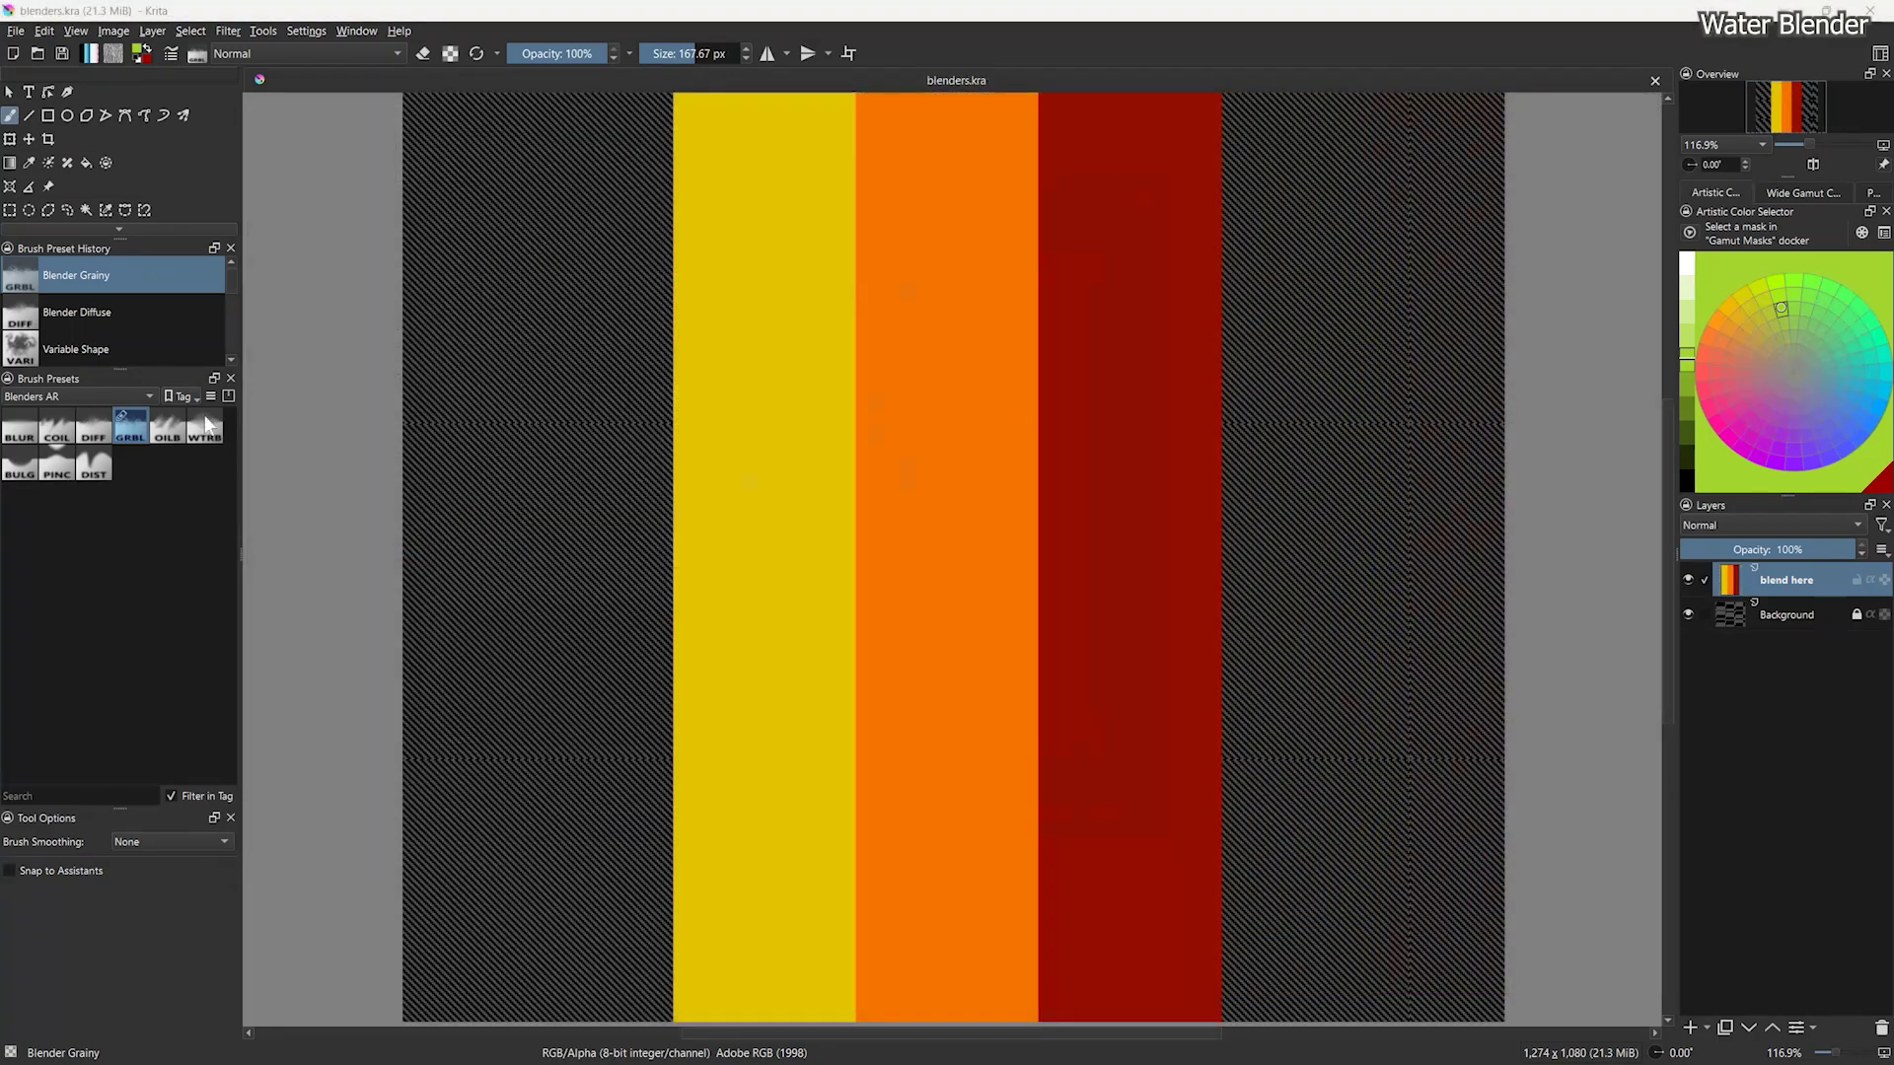
Step: Select the Blender Water preset and soften the stripe borders and the outer edges of the yellow and red stripes
left_click(201, 426)
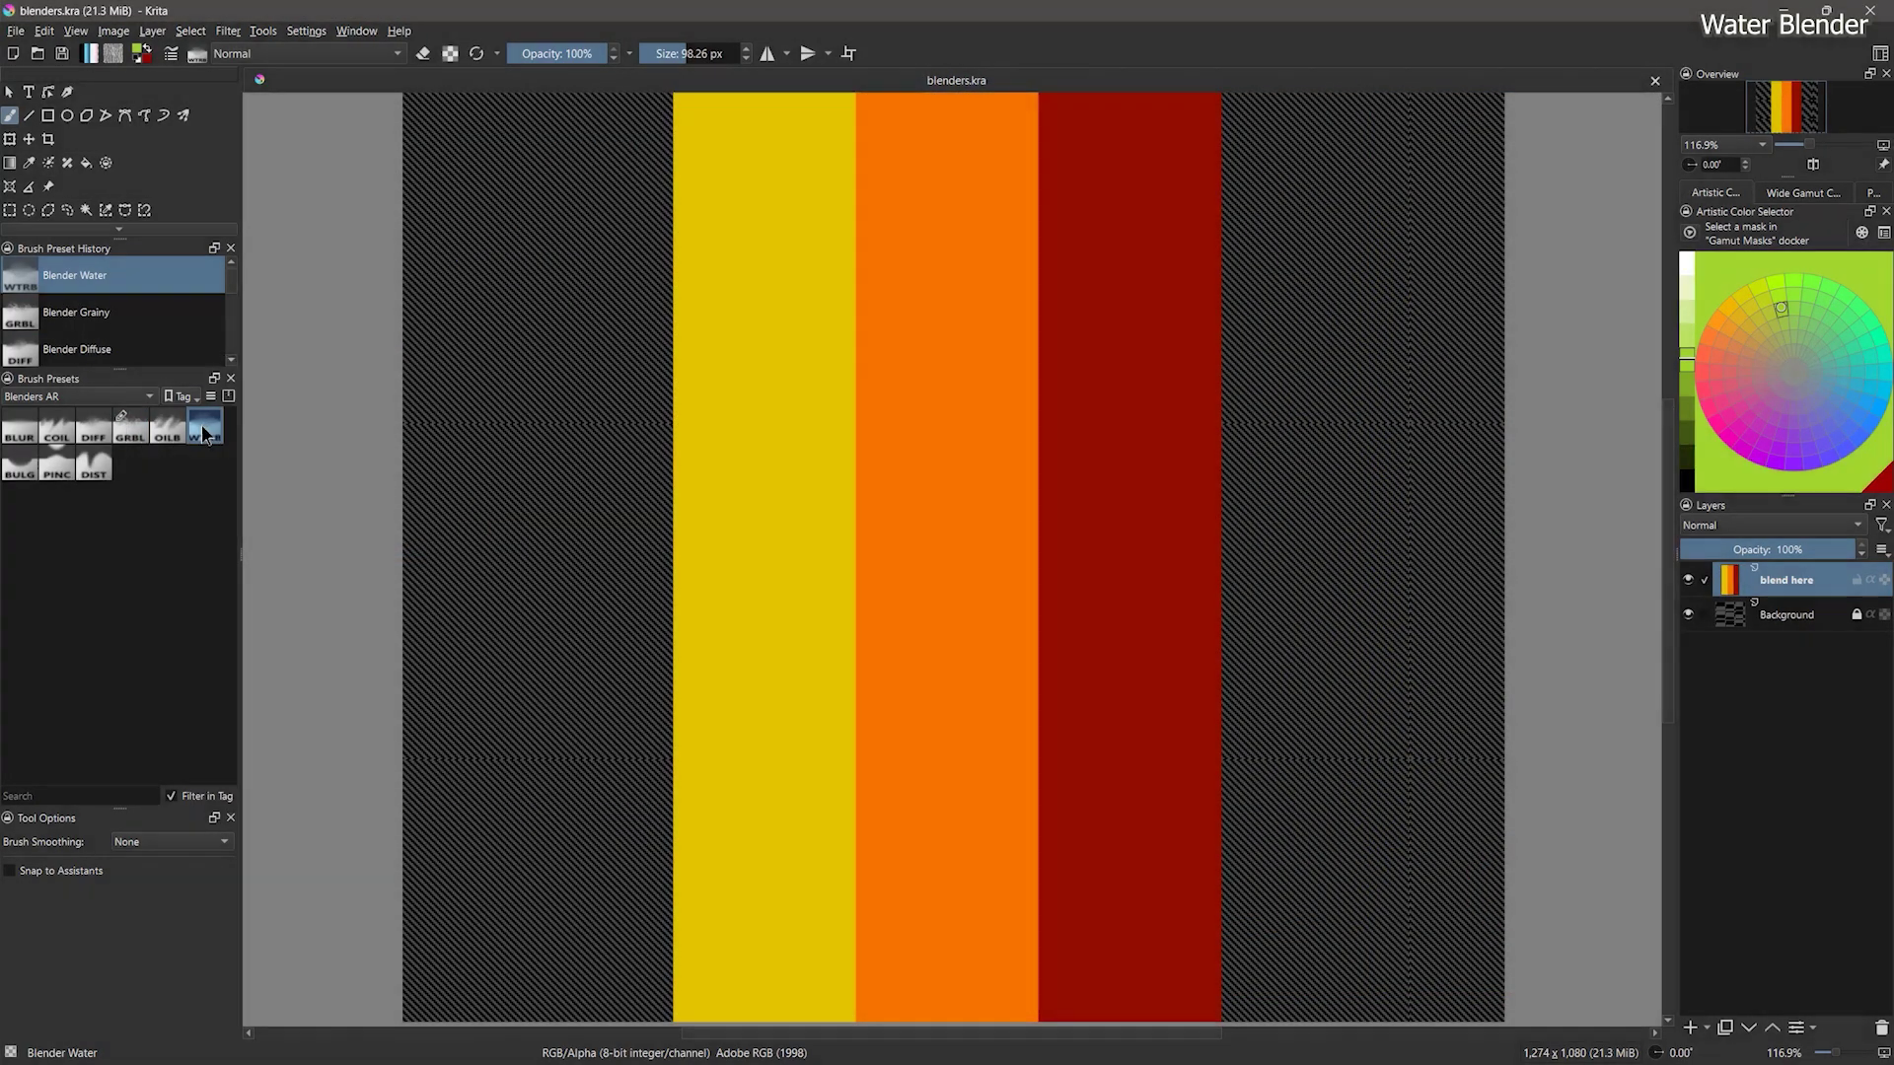
mouse_move(871, 309)
left_mouse_down()
mouse_move(803, 415)
mouse_move(868, 318)
mouse_move(853, 523)
left_mouse_up()
mouse_move(1046, 310)
left_mouse_down()
mouse_move(986, 453)
mouse_move(1048, 499)
mouse_move(1056, 582)
left_mouse_up()
left_click_drag(1208, 266, 1198, 363)
left_click_drag(1230, 281, 1234, 550)
mouse_move(671, 336)
left_mouse_down()
mouse_move(663, 582)
mouse_move(719, 423)
mouse_move(712, 559)
mouse_move(680, 611)
mouse_move(834, 532)
left_mouse_up()
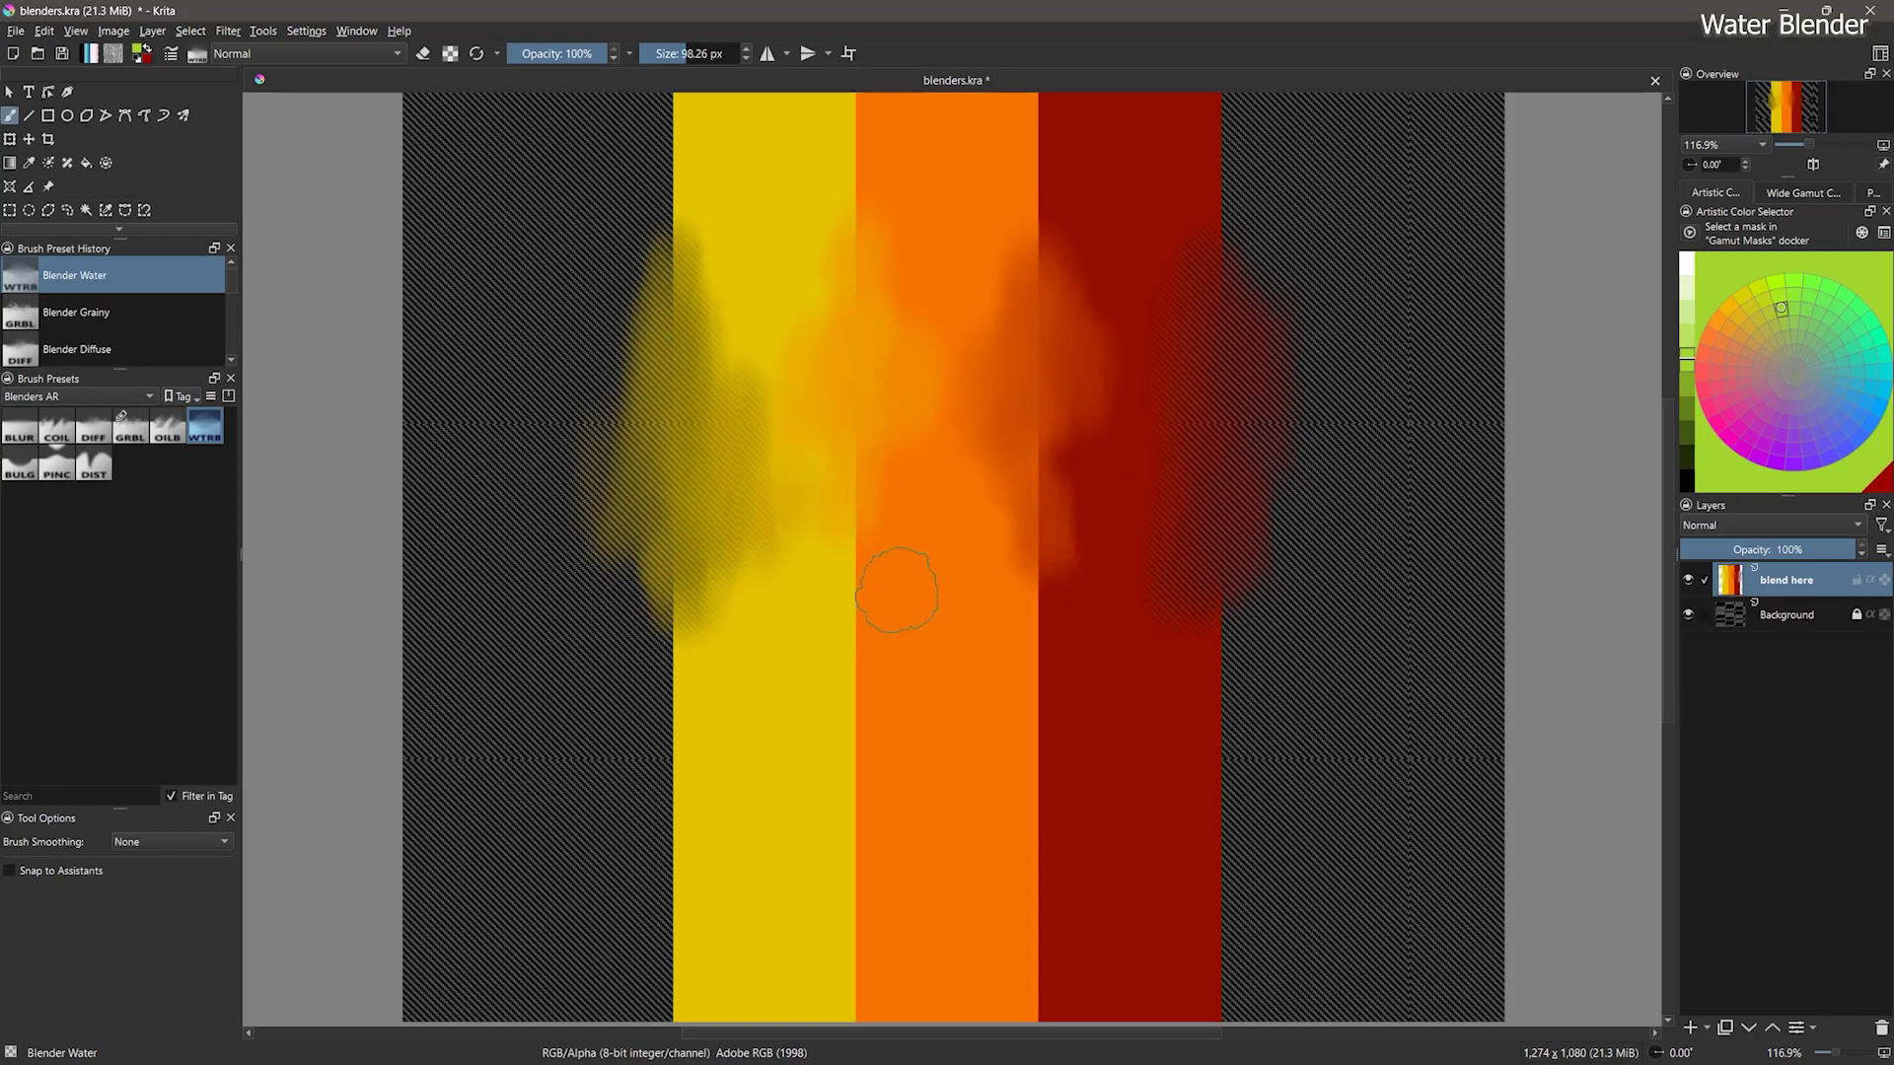
Step: Select the Blender Blur AR preset and blur the yellow stripe's outer edge and the borders around the orange stripe
left_click(22, 430)
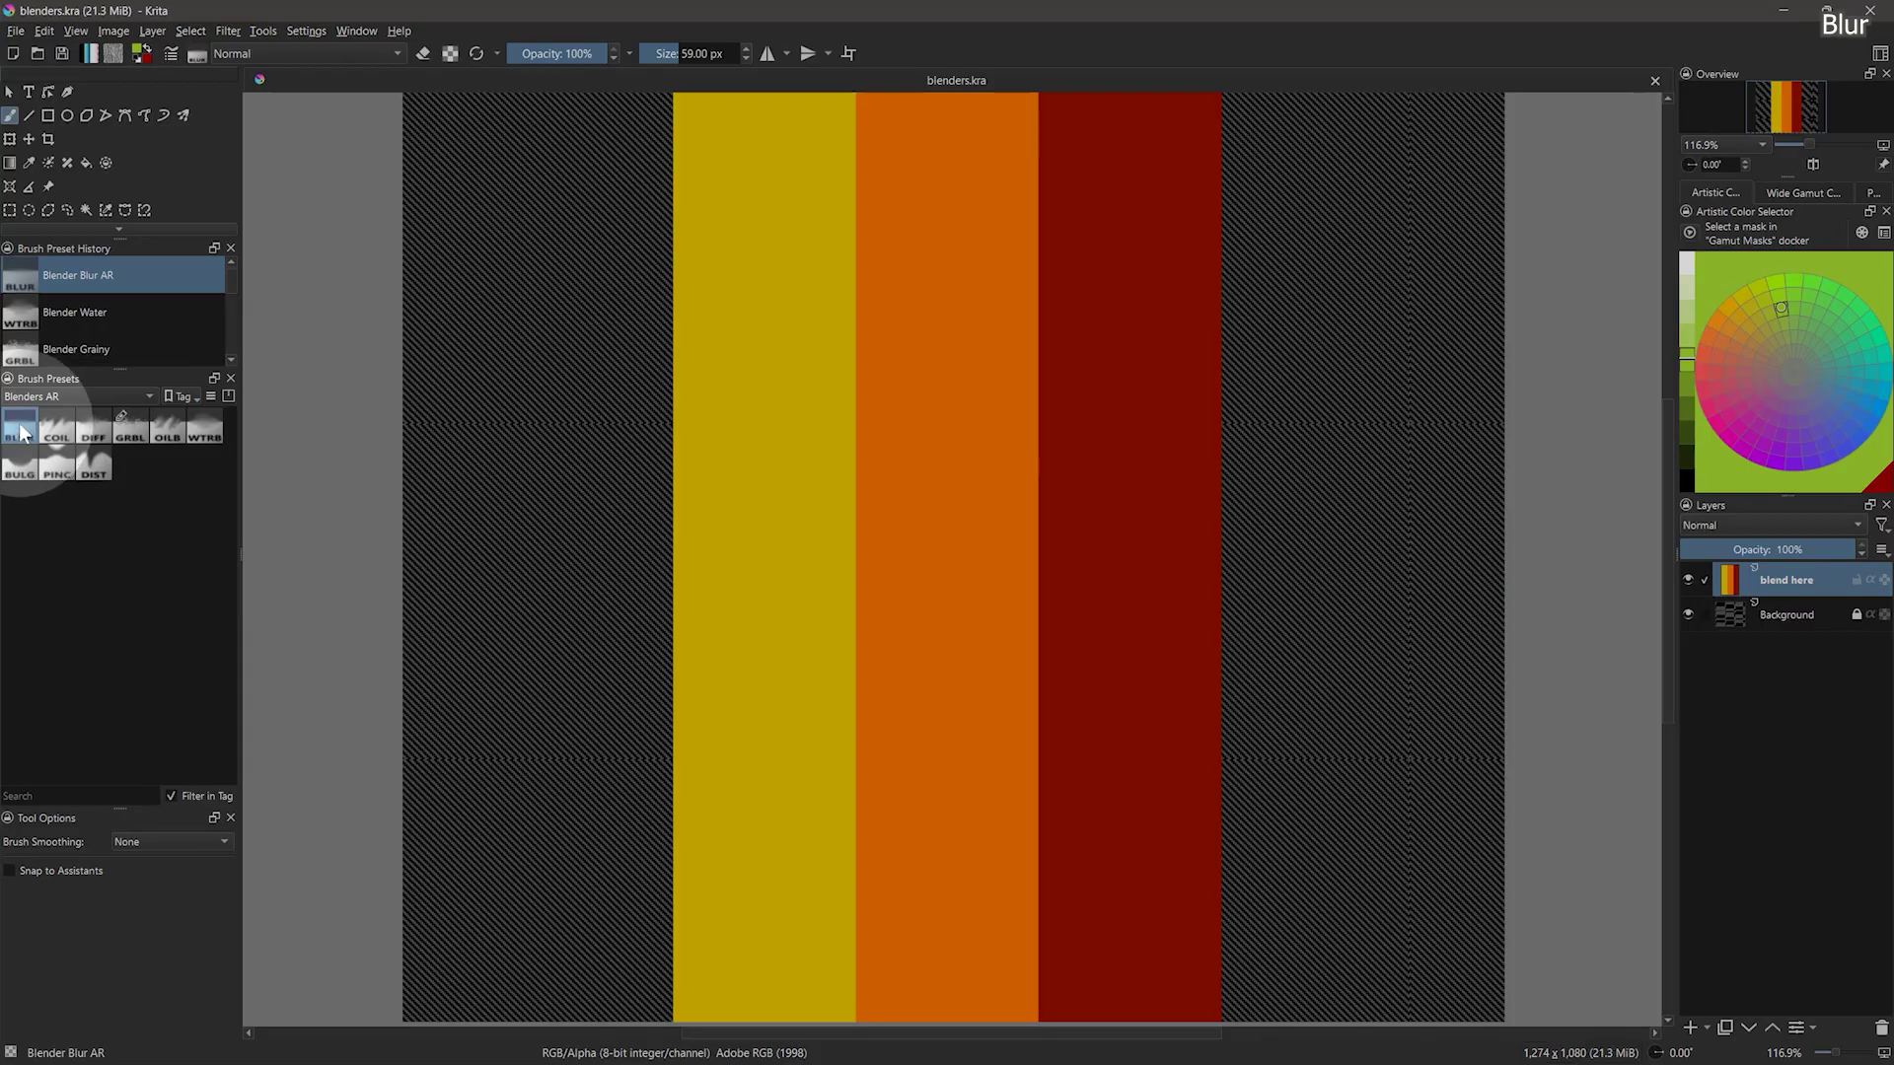
left_click_drag(669, 325, 672, 696)
left_click_drag(836, 761, 1048, 425)
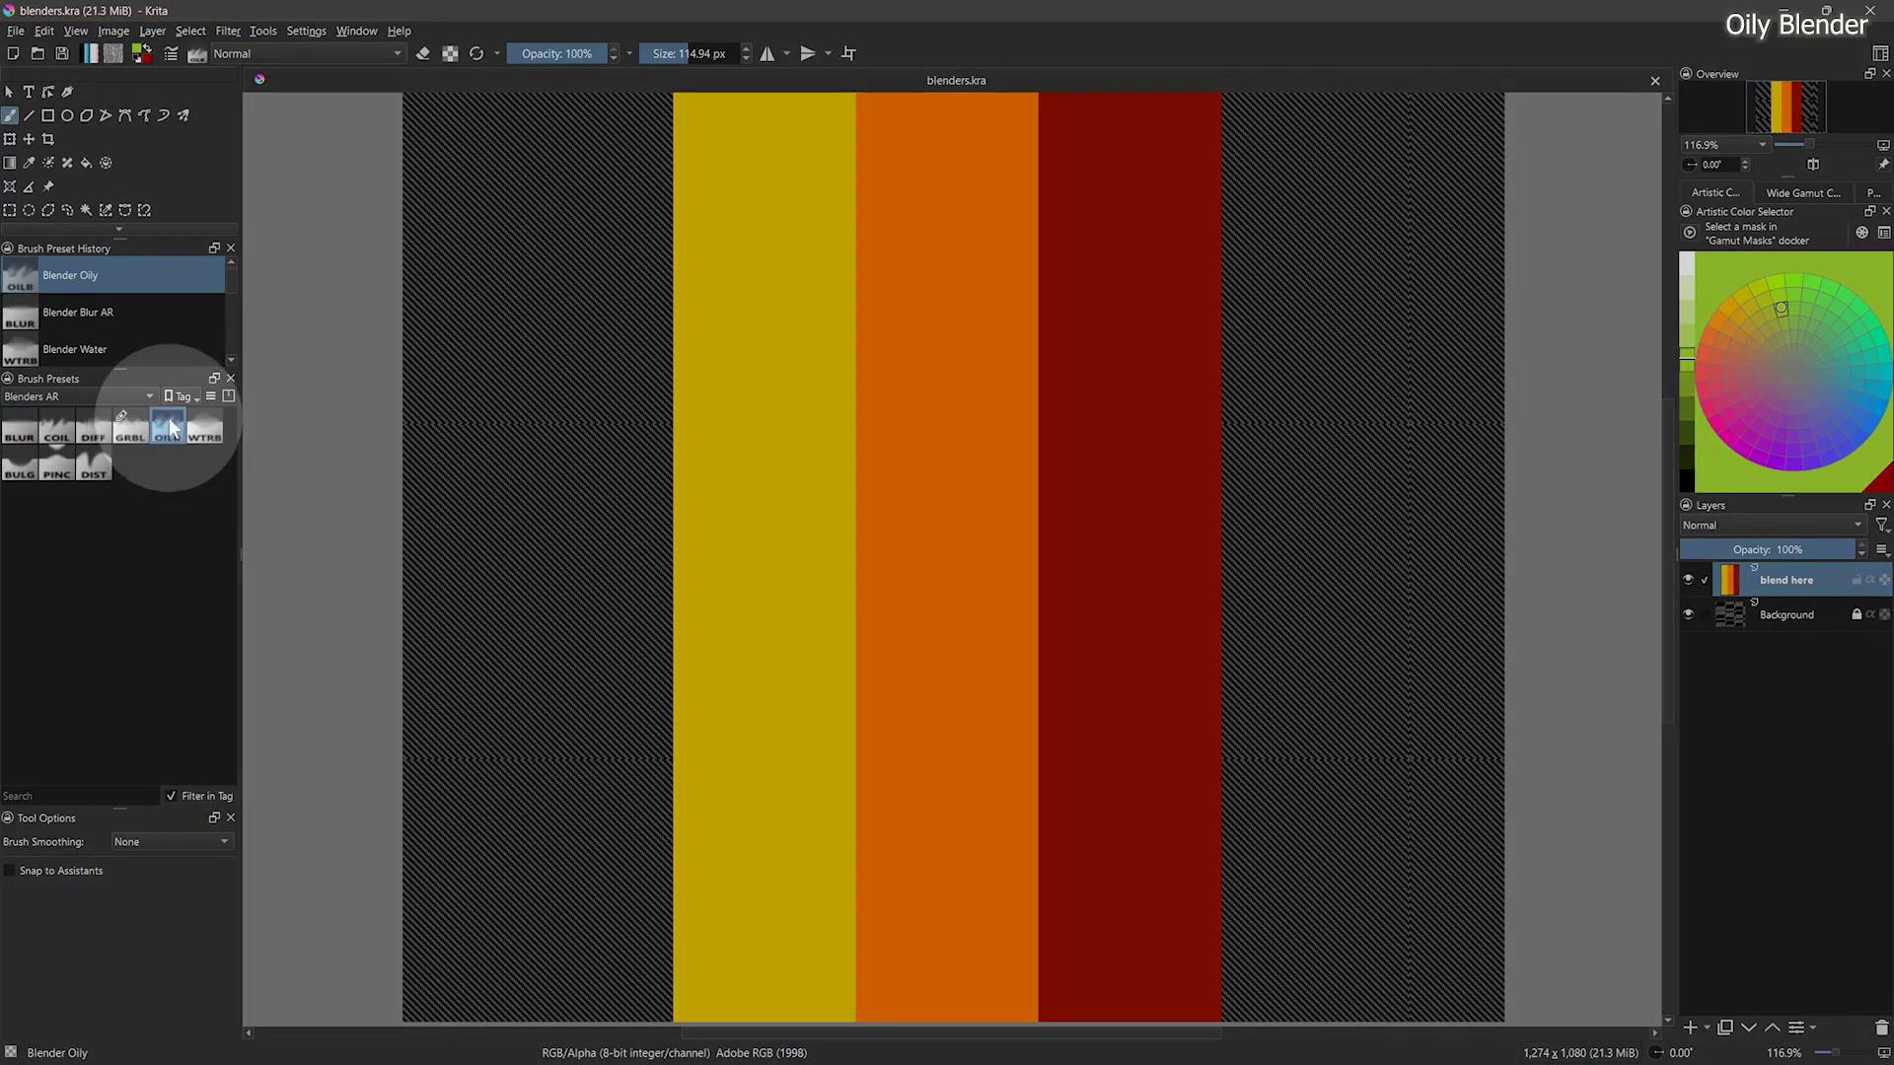
Step: Smear the stripe borders and outer edges with Blender Oily, and try Blender Coarse Oily on the red stripe's lower outer edge
left_click(168, 426)
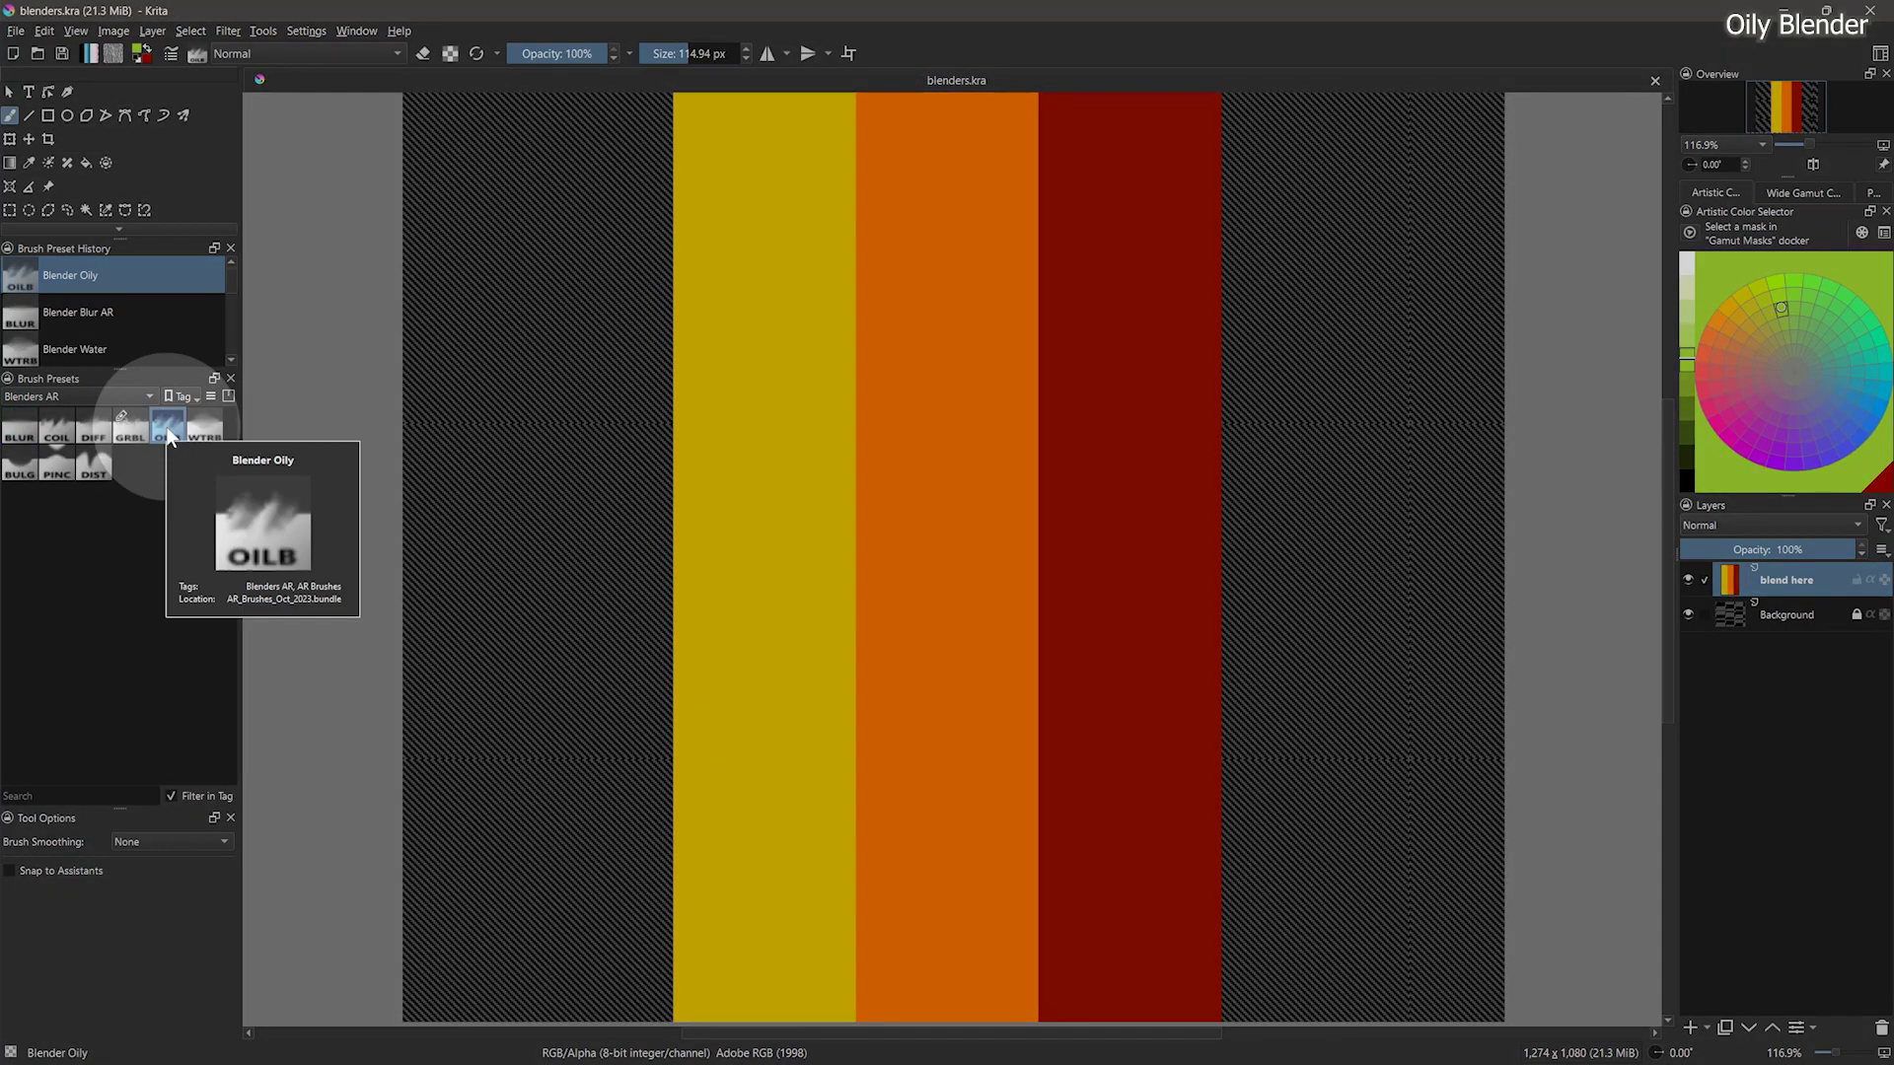
mouse_move(782, 342)
left_mouse_down()
mouse_move(782, 423)
mouse_move(1233, 365)
mouse_move(1056, 296)
mouse_move(1122, 436)
left_mouse_up()
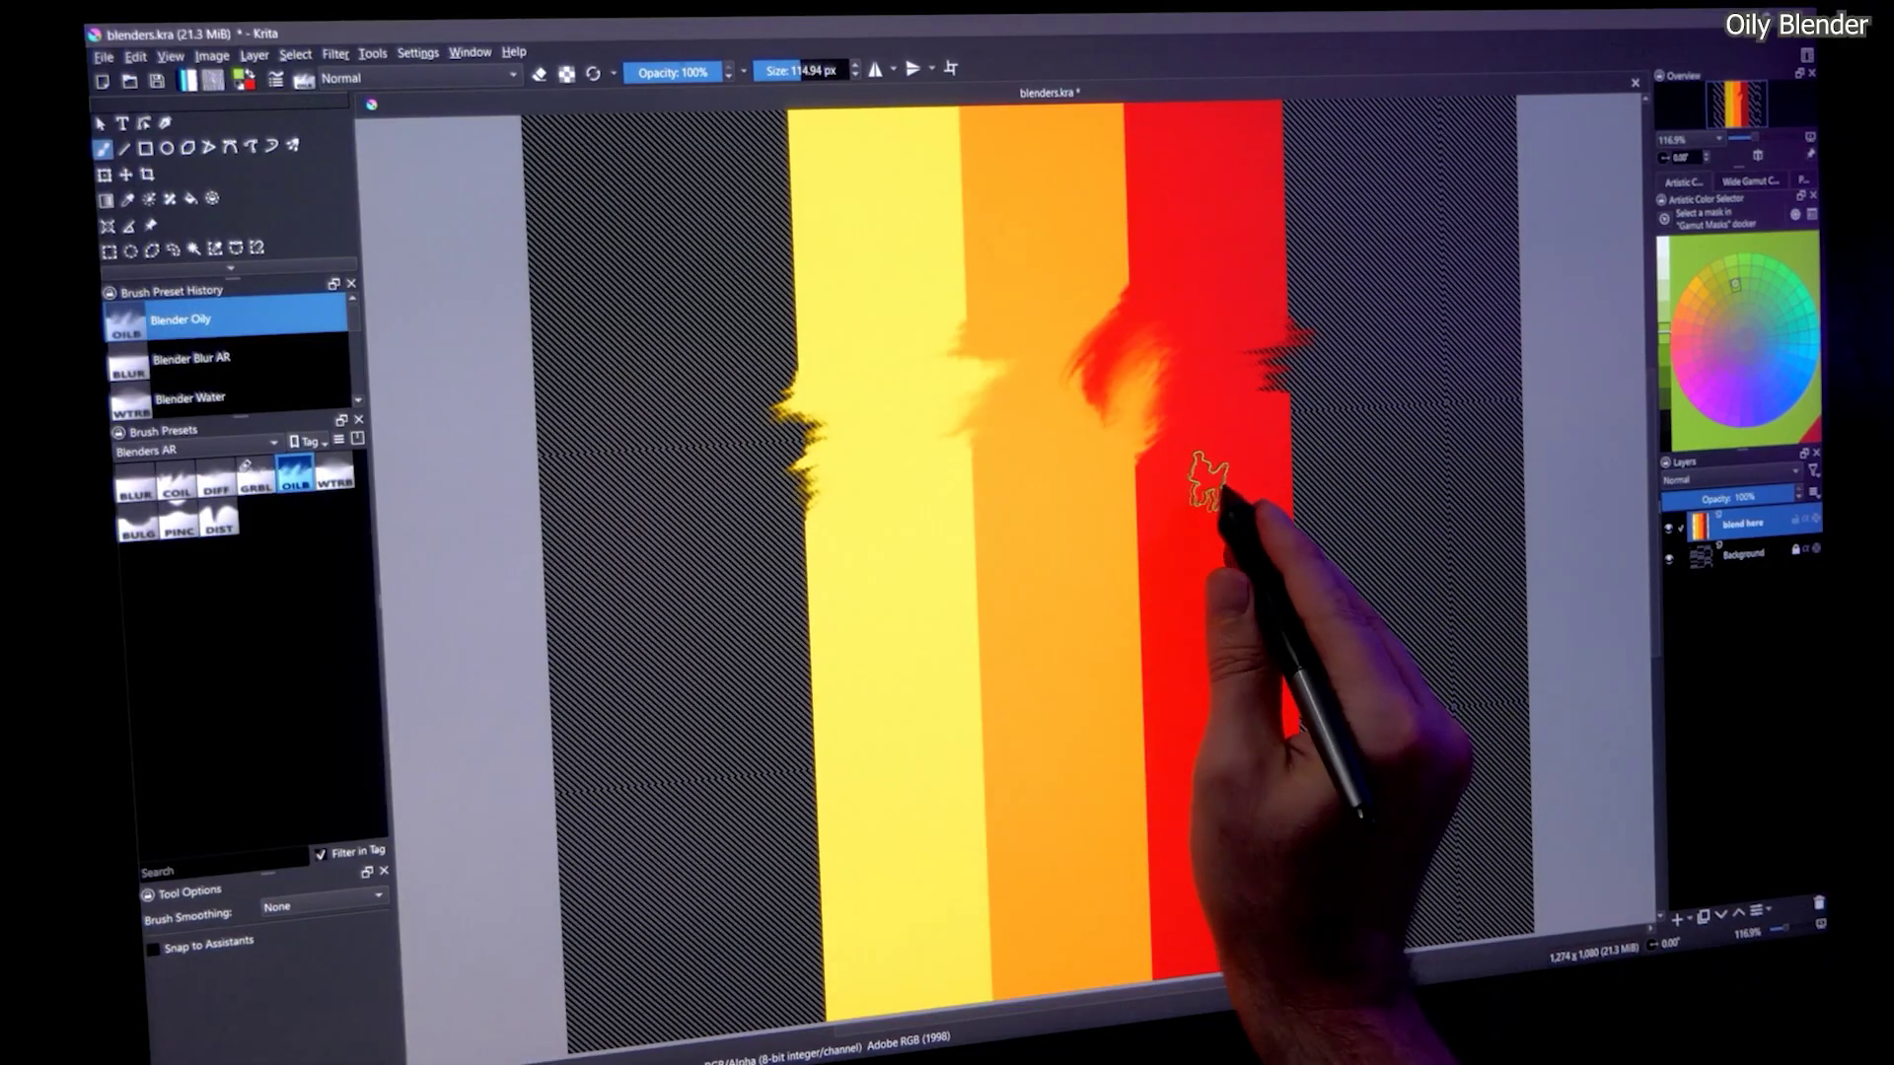
mouse_move(1118, 427)
left_mouse_down()
mouse_move(769, 484)
mouse_move(1129, 459)
left_mouse_up()
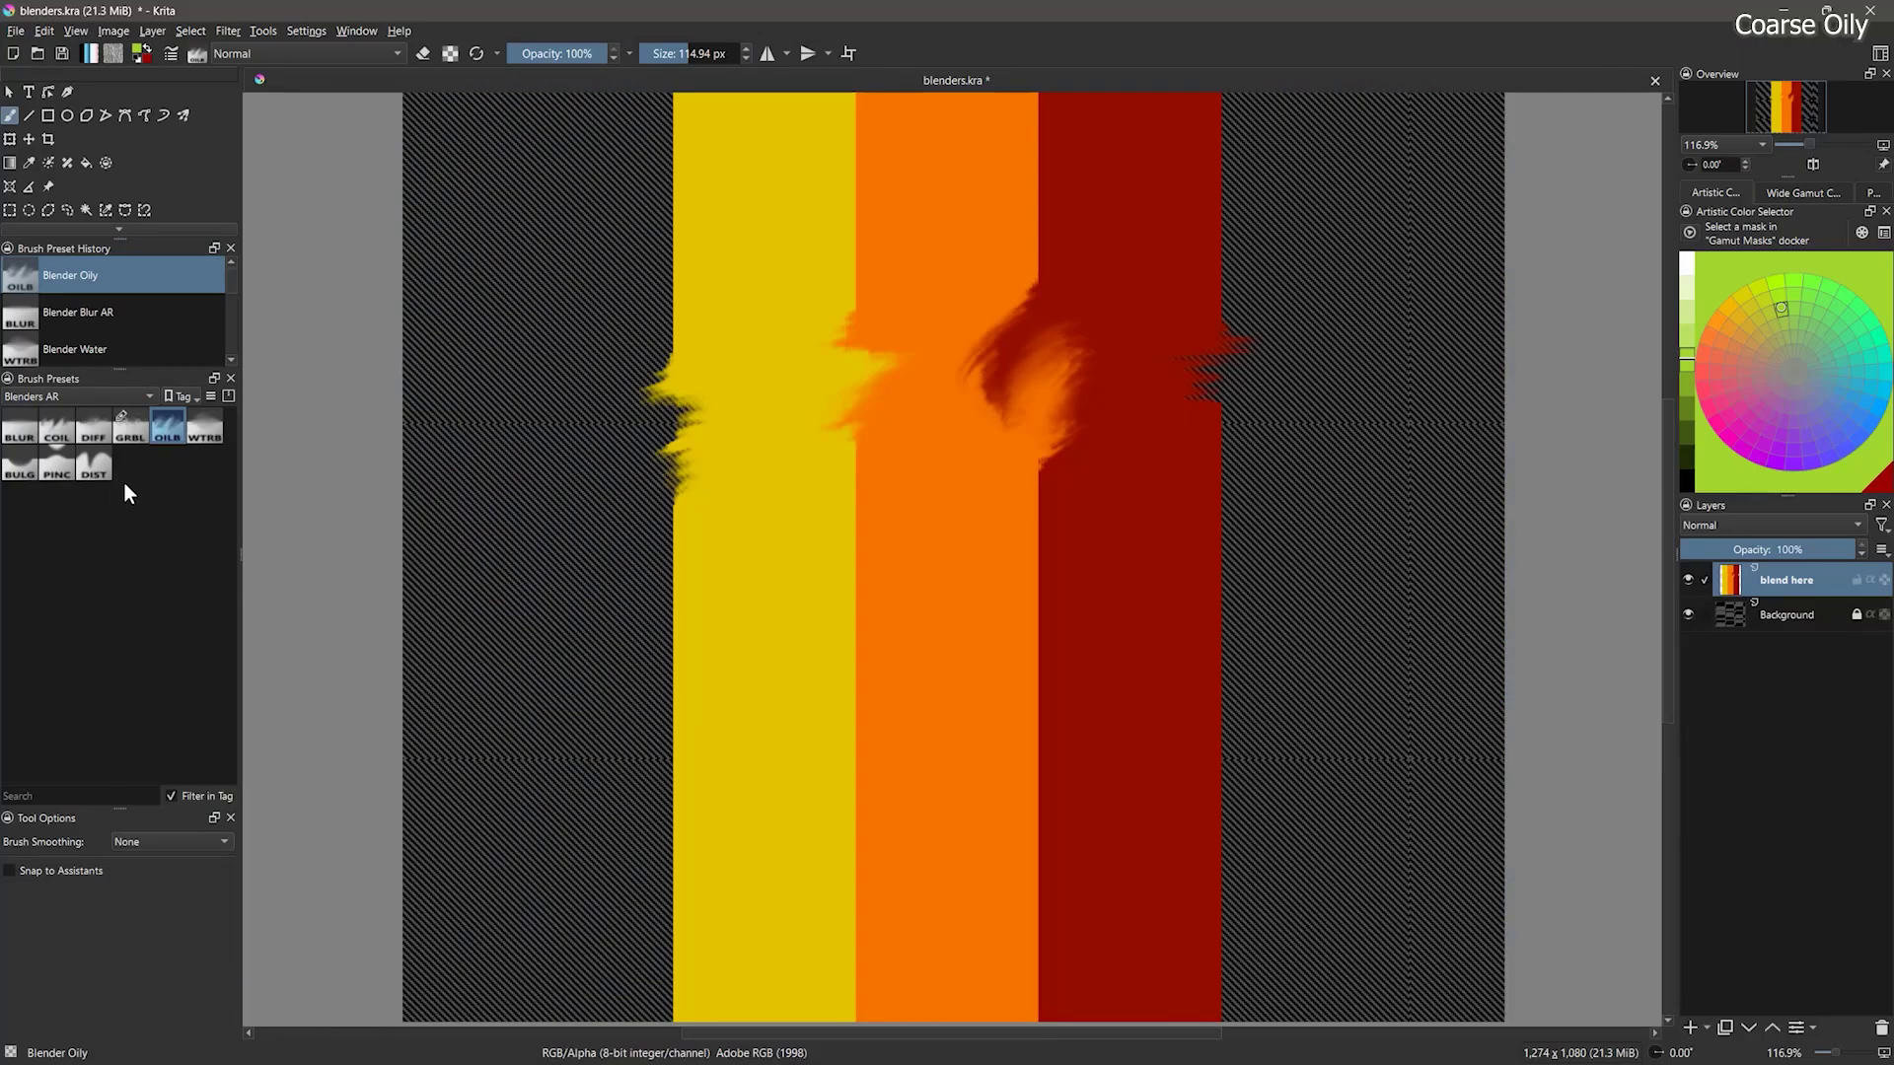
left_click(56, 427)
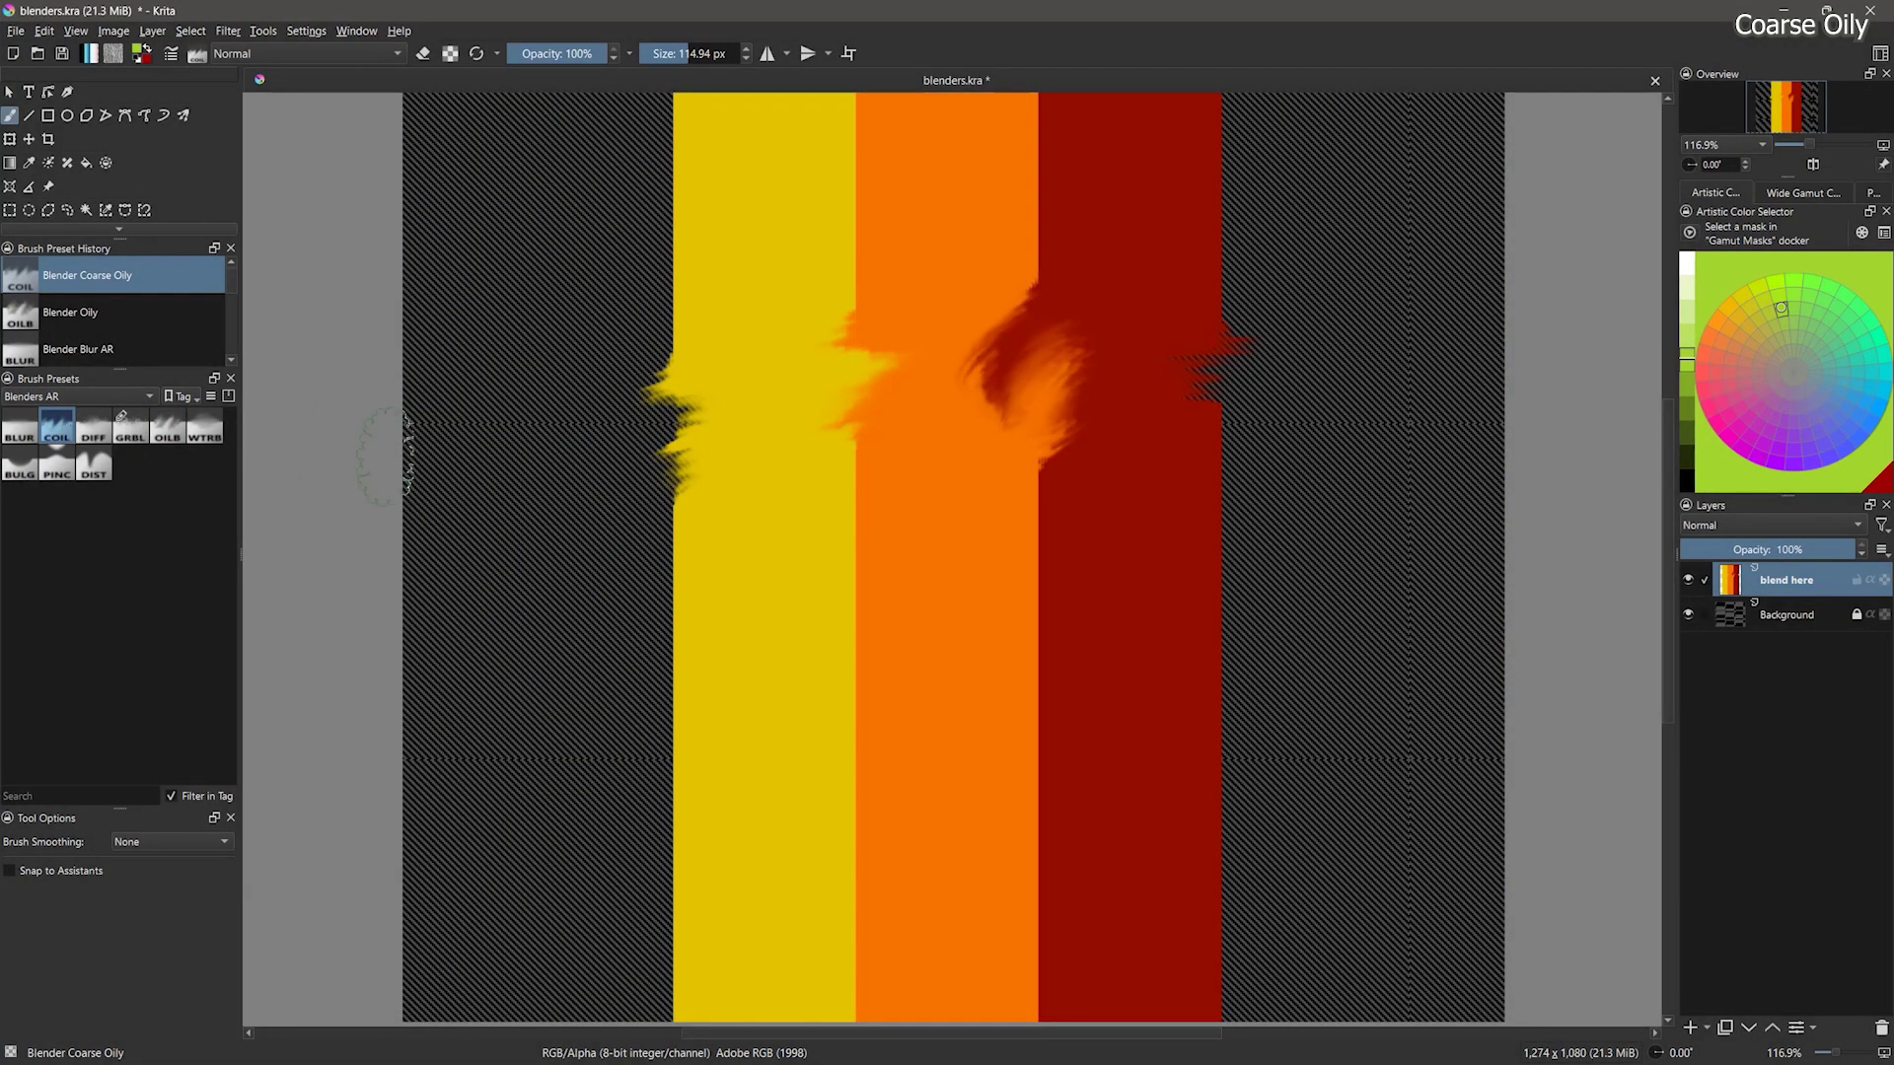
mouse_move(1094, 513)
left_mouse_down()
mouse_move(989, 519)
mouse_move(1156, 541)
mouse_move(886, 598)
mouse_move(1217, 601)
left_mouse_up()
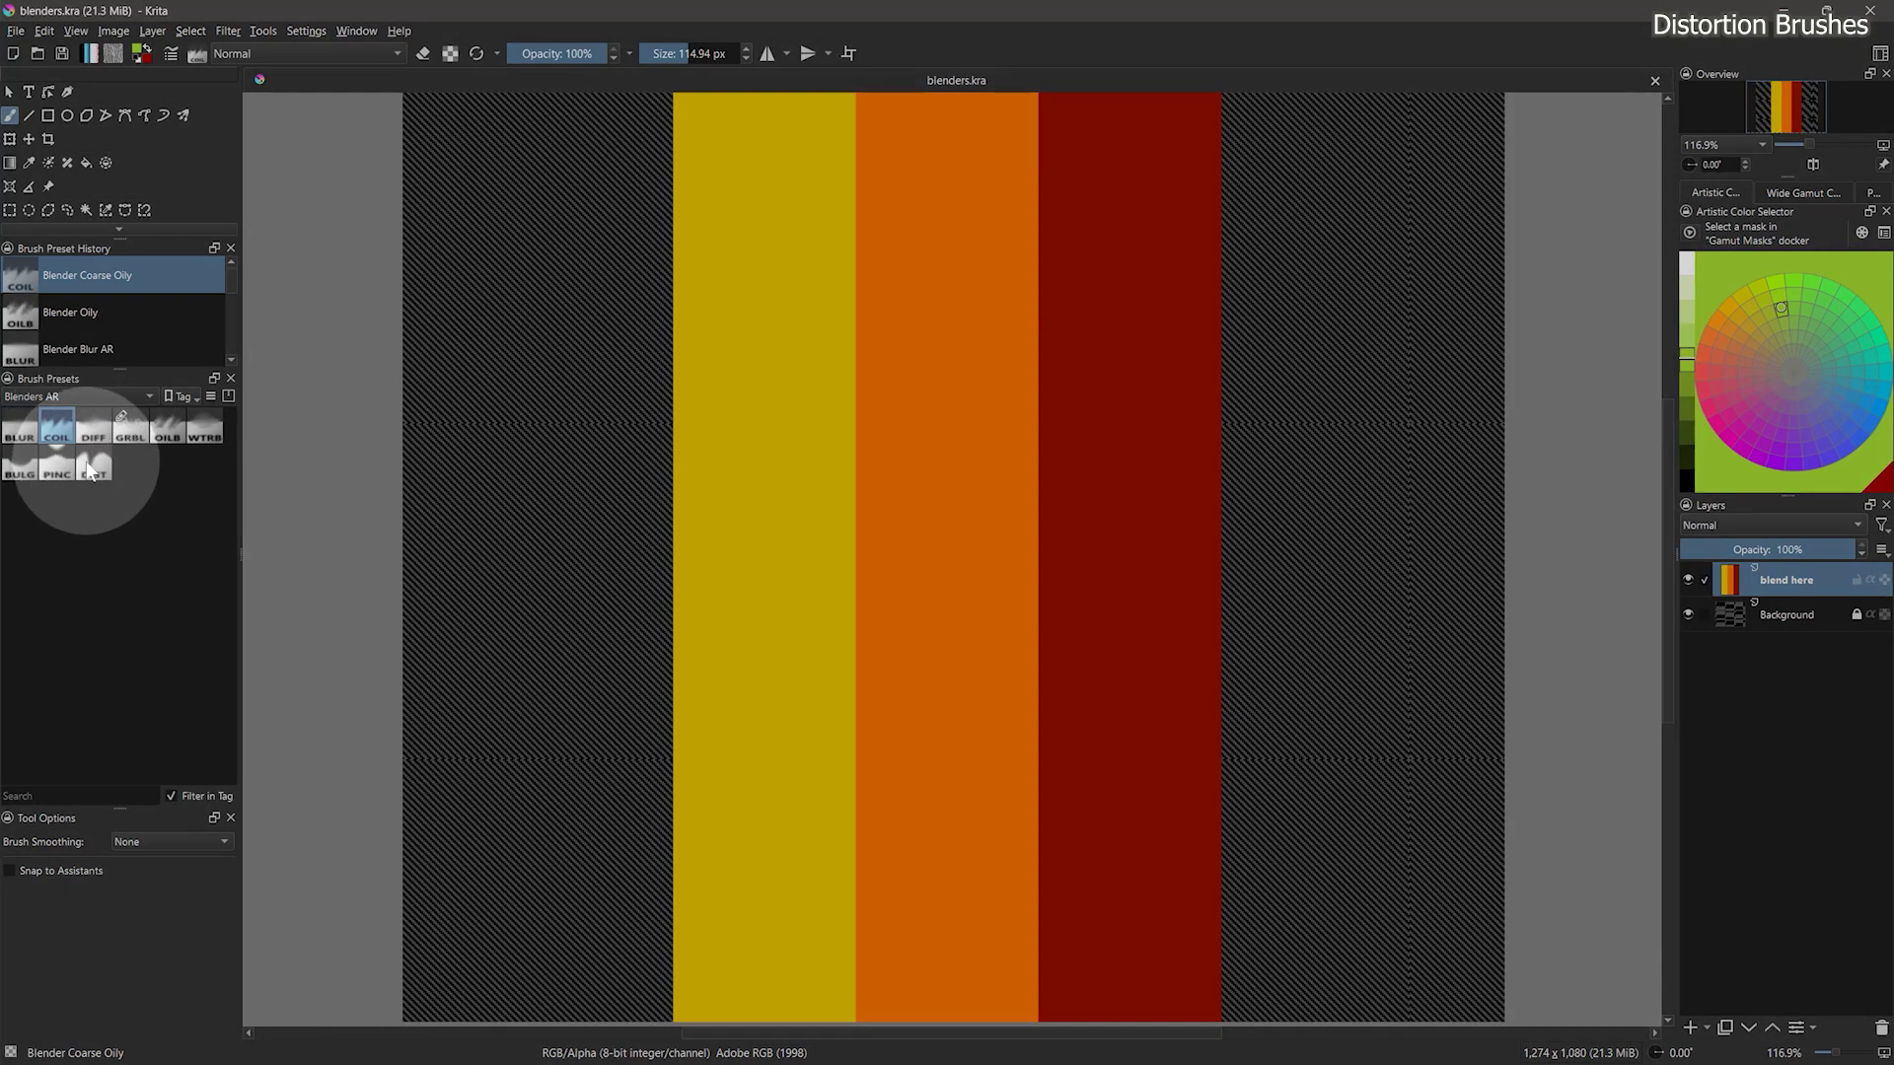
Step: Select the Distort Push preset and push all stripe borders sideways into points with repeated horizontal strokes, adding a small distortion below
left_click(91, 464)
left_click_drag(631, 322, 1296, 317)
left_click_drag(633, 322, 1297, 315)
left_click_drag(633, 321, 1301, 317)
left_click_drag(633, 323, 1297, 317)
left_click_drag(633, 323, 1315, 321)
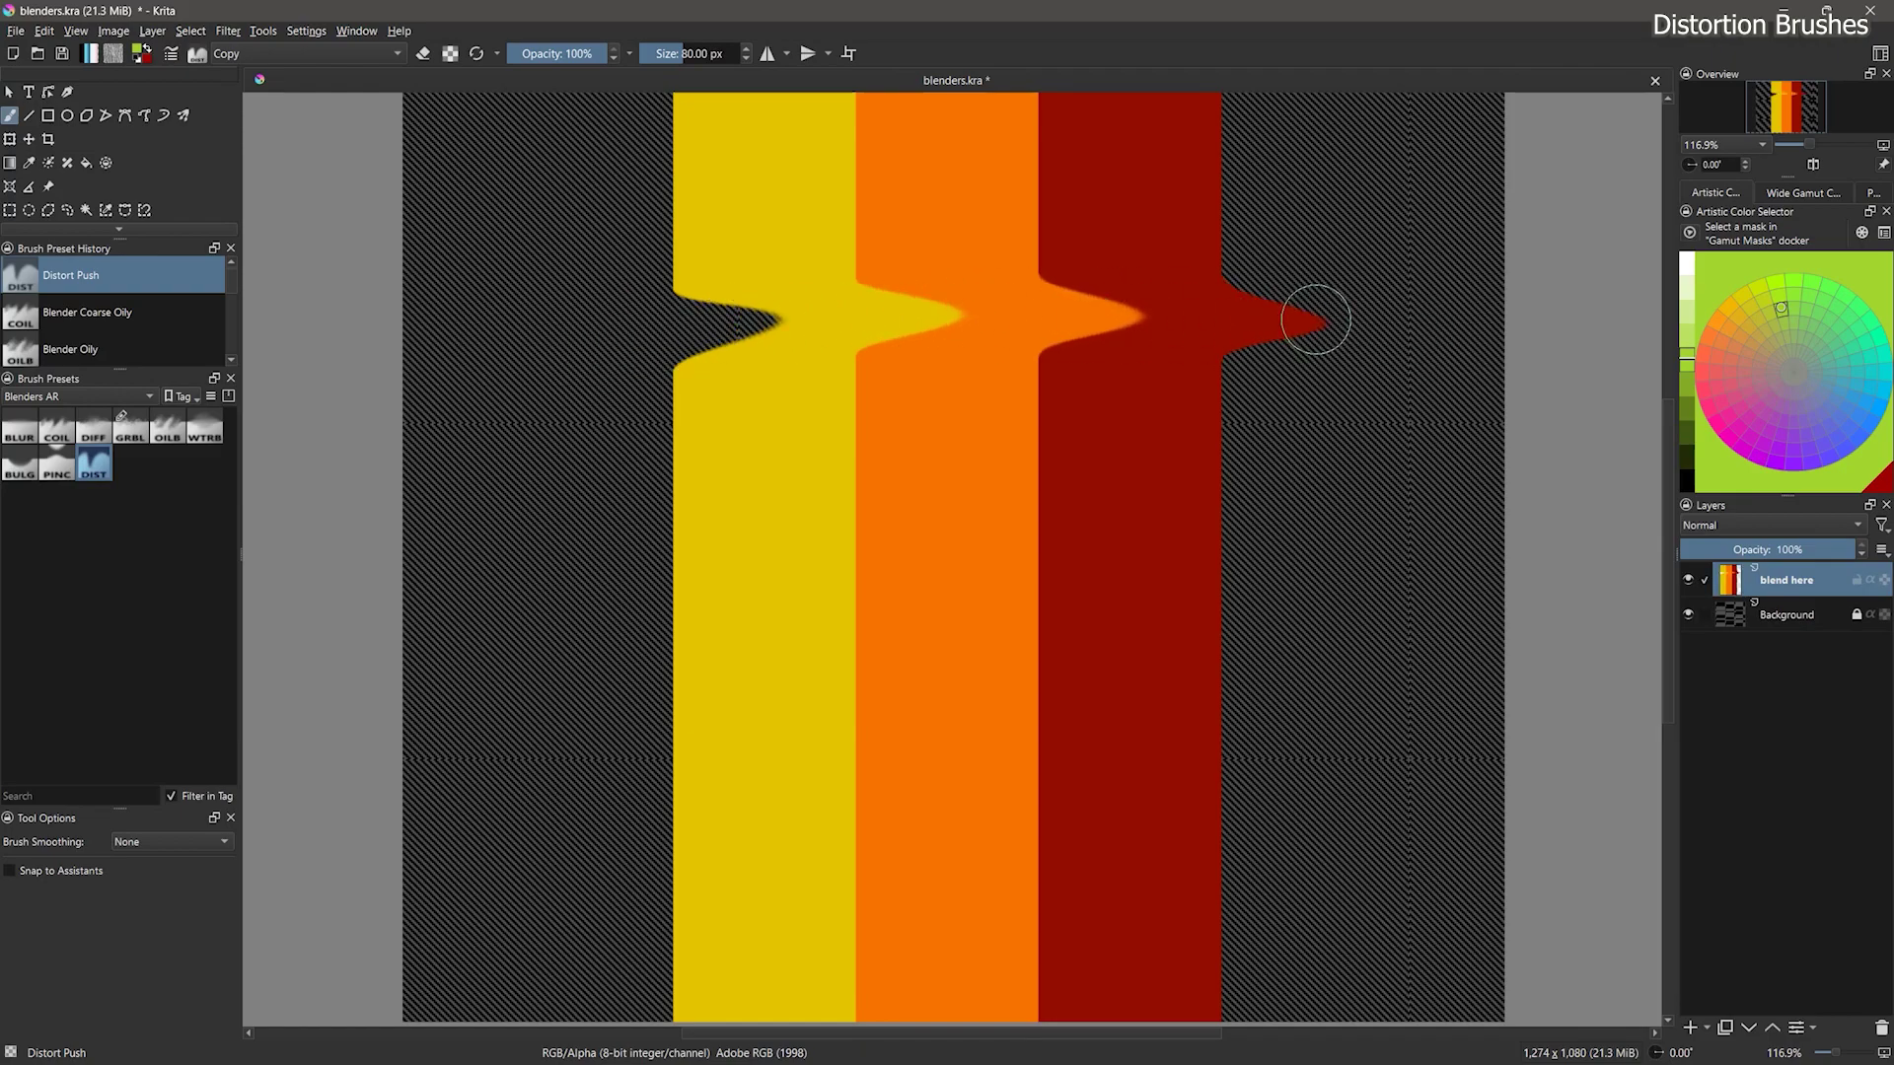
mouse_move(845, 413)
left_mouse_down()
mouse_move(838, 384)
mouse_move(824, 405)
mouse_move(858, 375)
mouse_move(877, 391)
mouse_move(848, 365)
mouse_move(883, 425)
mouse_move(834, 424)
left_mouse_up()
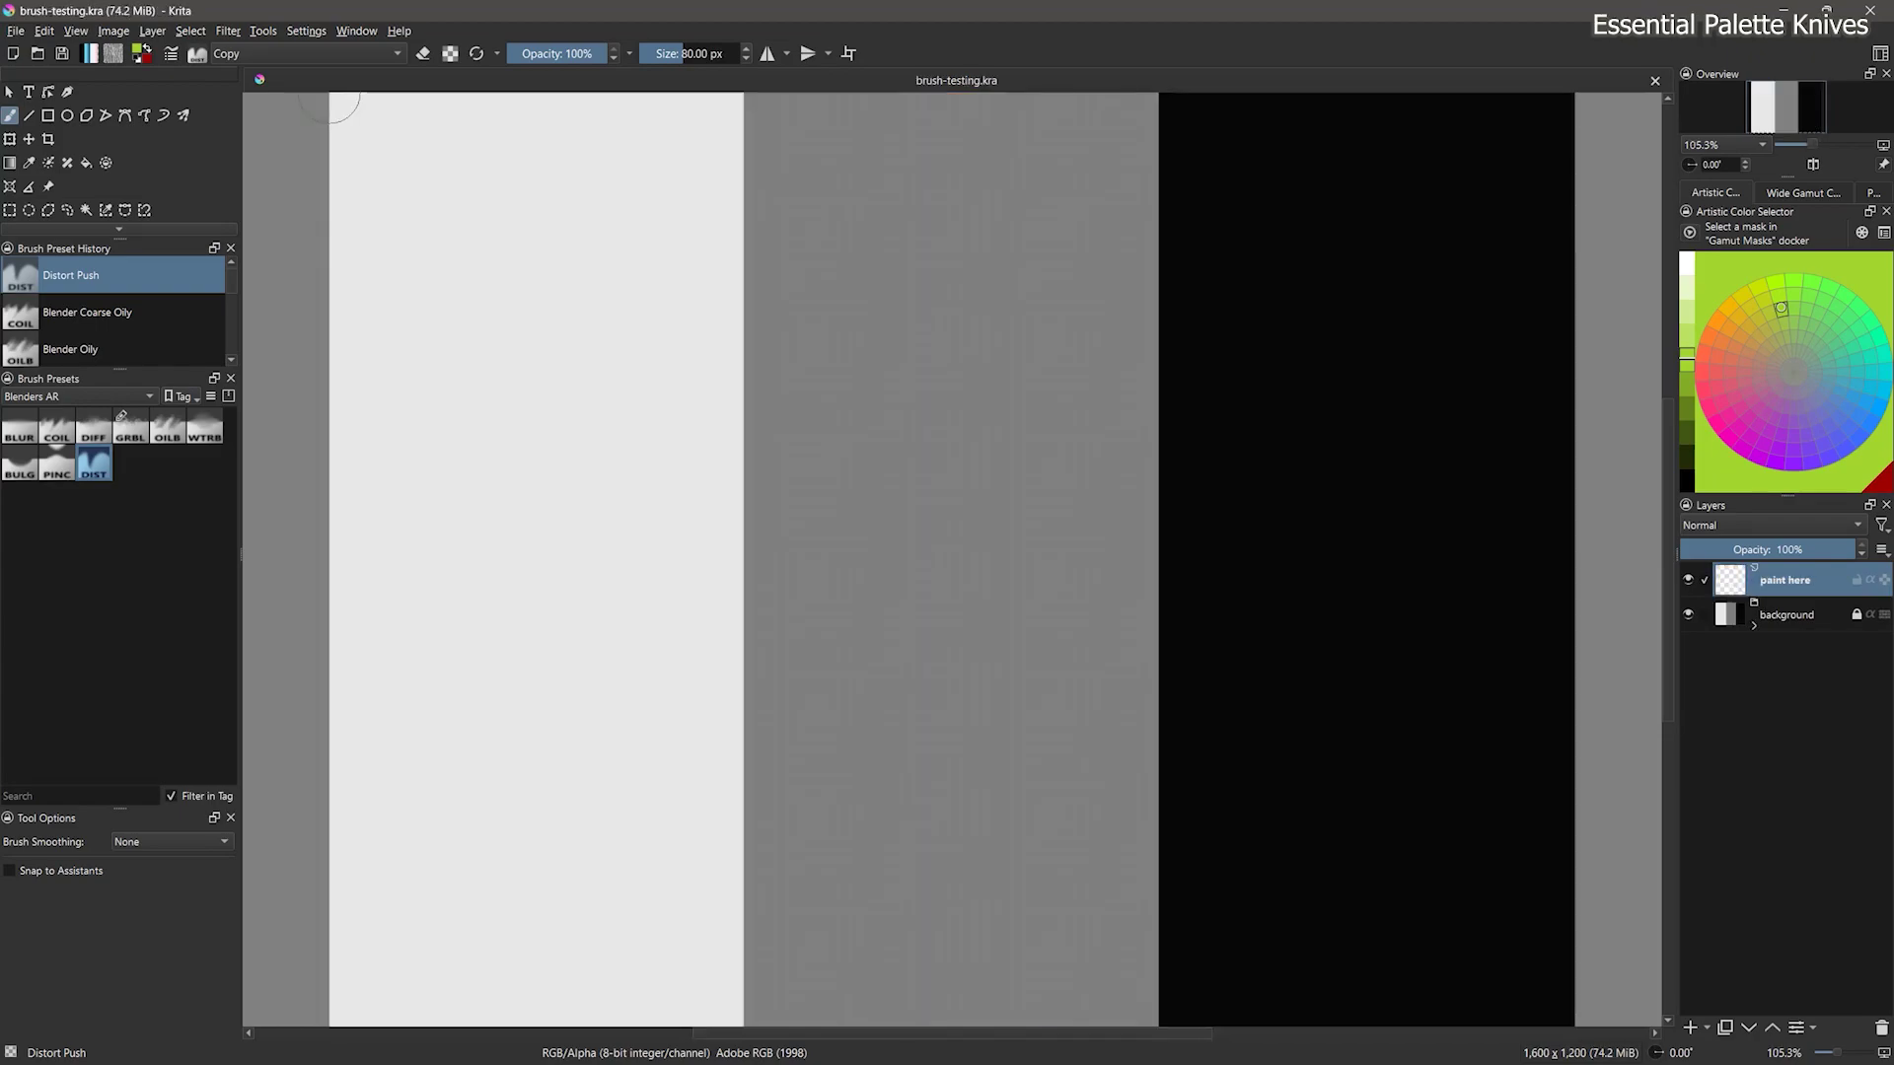
Step: Filter the brush presets by the Palette Knives AR tag on the brush-testing canvas and select the Knife Flat preset
left_click(74, 397)
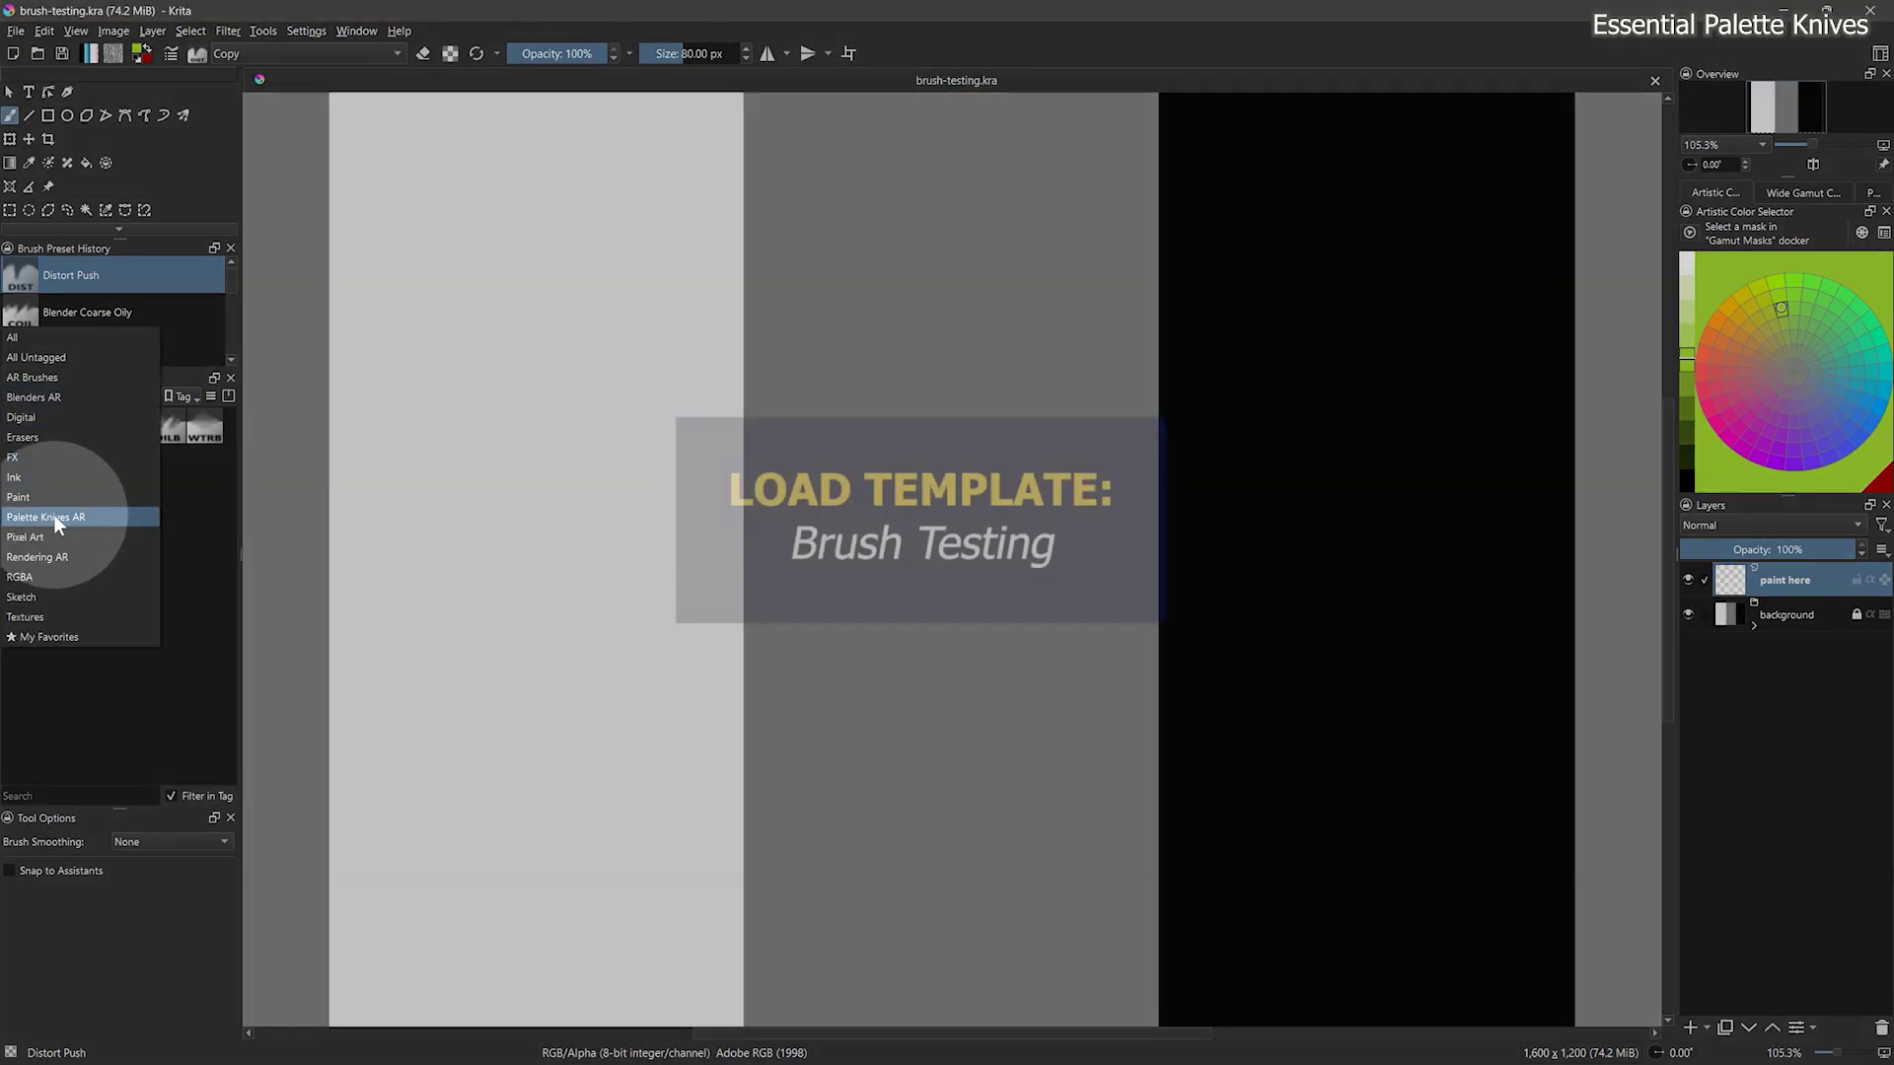
left_click(54, 517)
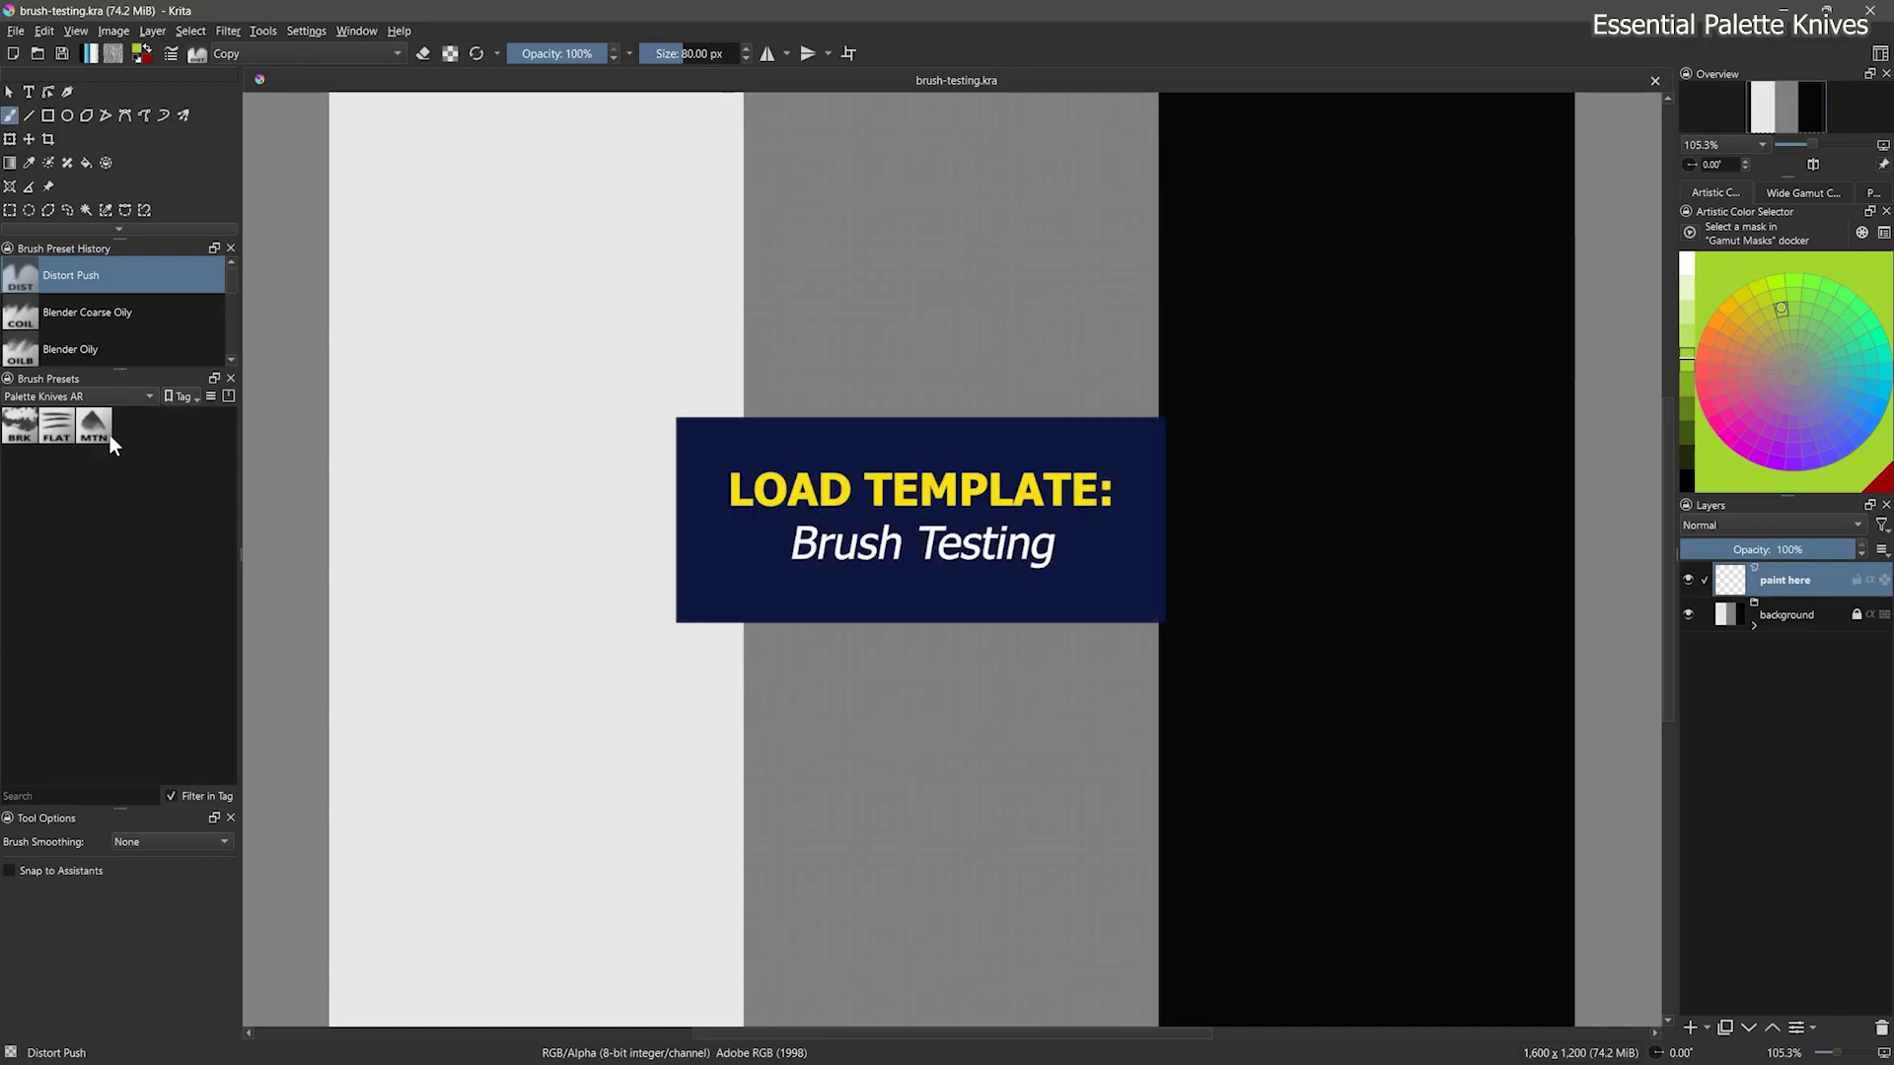
left_click(56, 425)
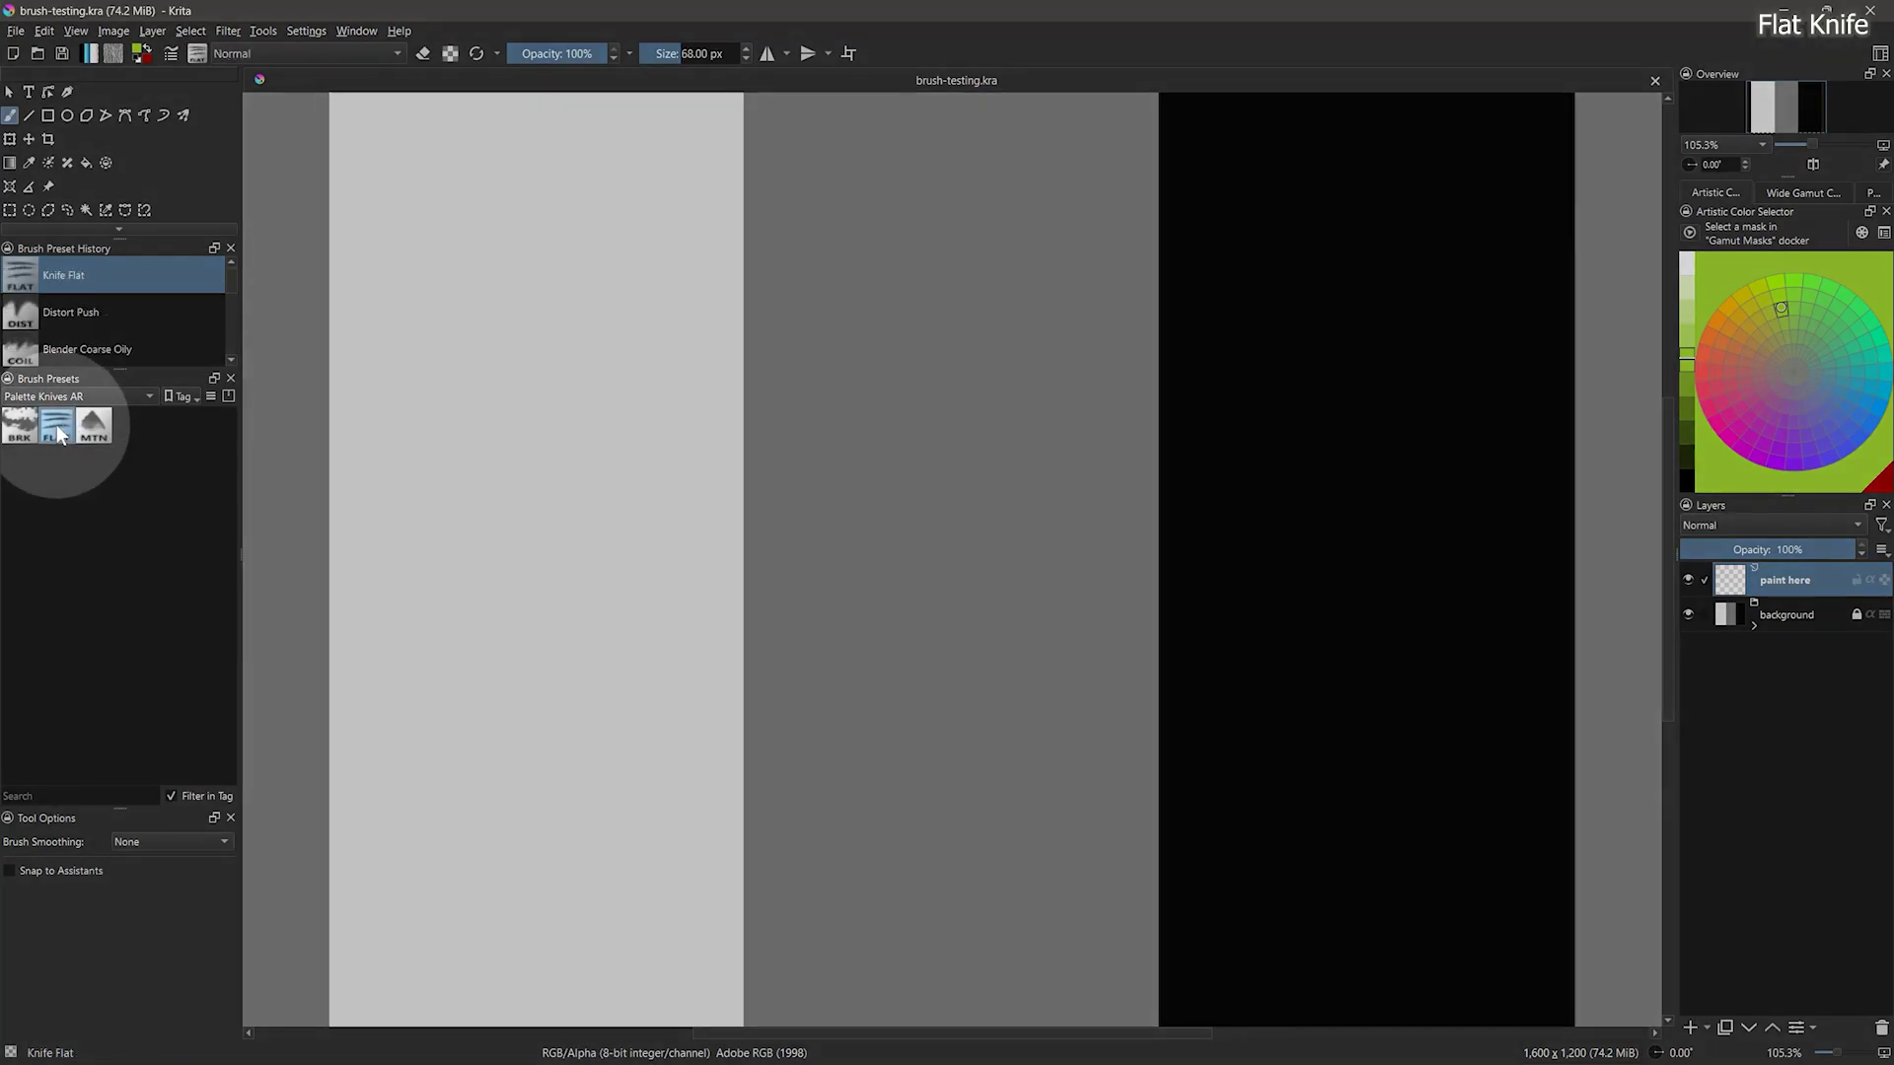
Step: Paint teal knife strokes horizontally across the three bands and add white strokes over their middle
left_click(1869, 371)
mouse_move(664, 399)
left_mouse_down()
mouse_move(955, 400)
mouse_move(642, 419)
mouse_move(1312, 427)
mouse_move(655, 478)
mouse_move(695, 446)
left_mouse_up()
mouse_move(799, 390)
left_mouse_down()
mouse_move(1055, 357)
mouse_move(532, 360)
mouse_move(1371, 350)
mouse_move(1301, 466)
left_mouse_up()
left_click(1870, 209)
mouse_move(1257, 364)
left_mouse_down()
mouse_move(664, 388)
mouse_move(1184, 366)
left_mouse_up()
mouse_move(649, 370)
left_mouse_down()
mouse_move(1155, 367)
mouse_move(752, 416)
mouse_move(1195, 462)
left_mouse_up()
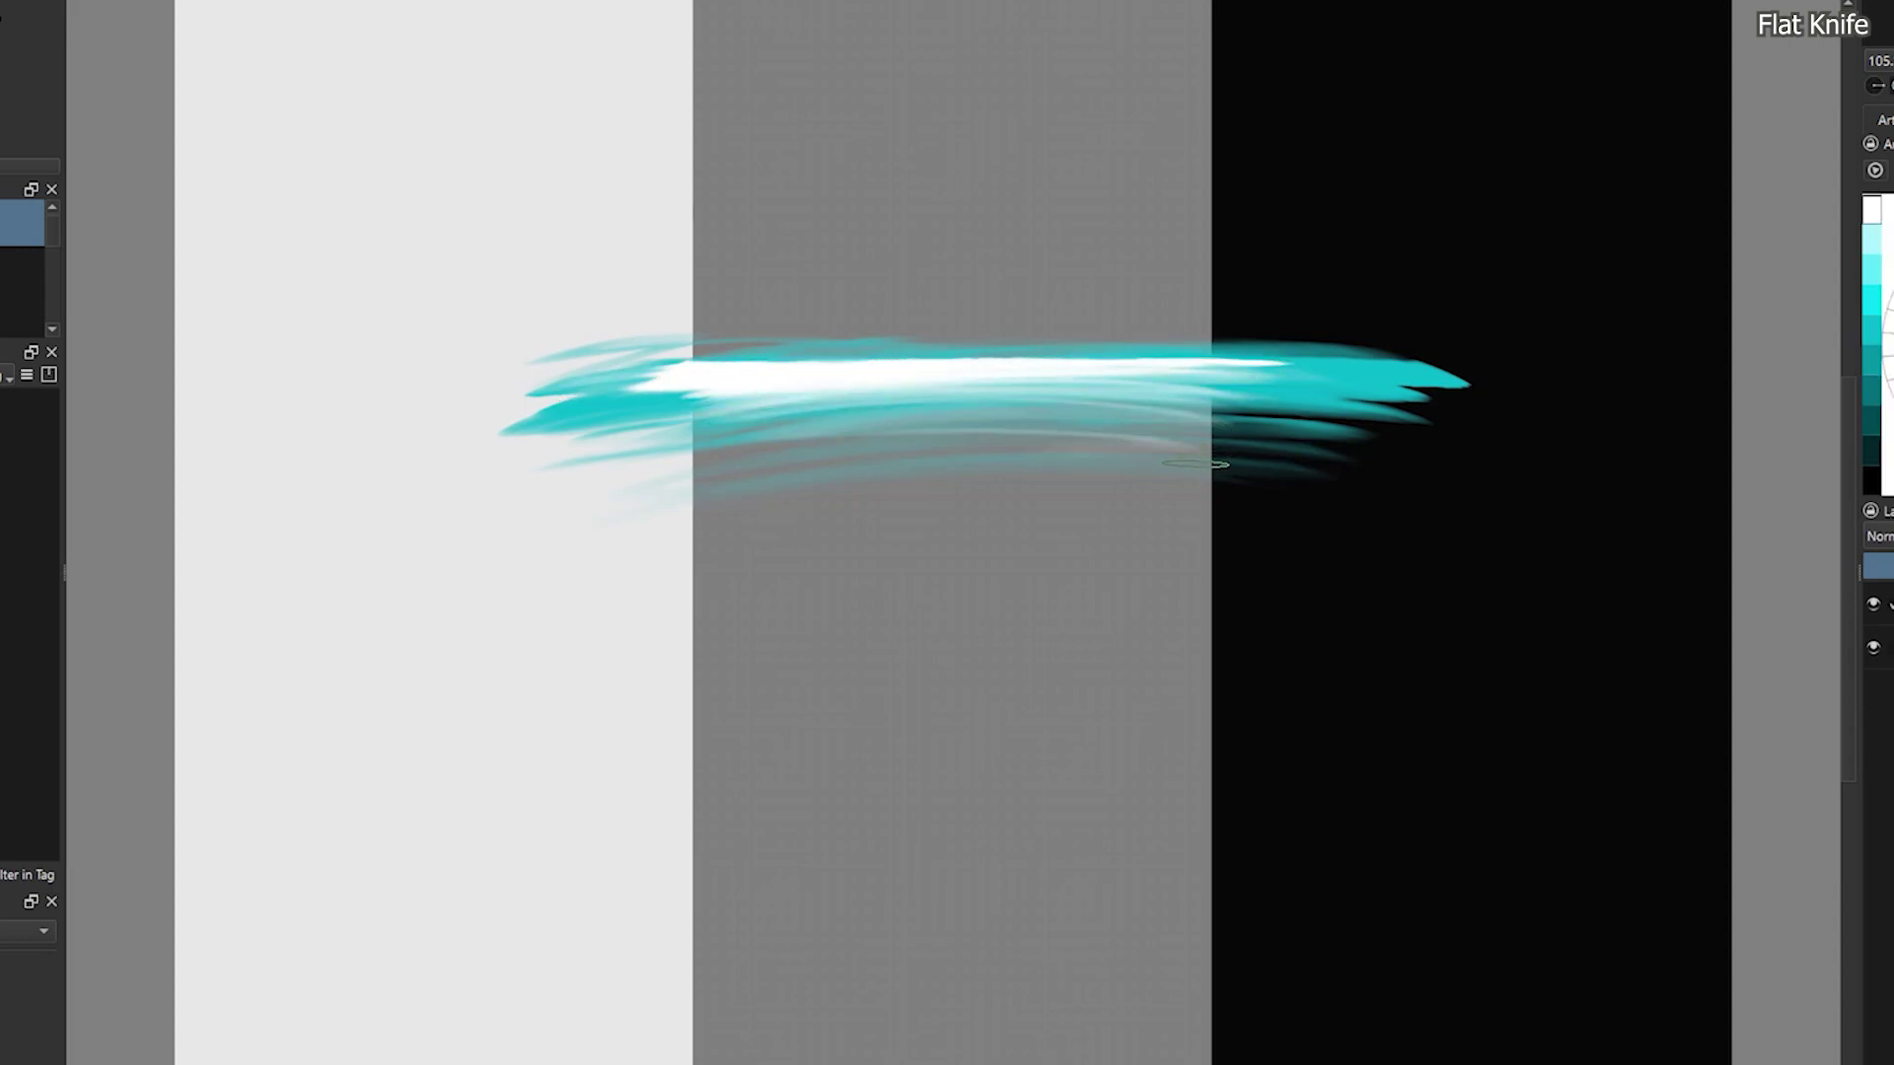
Step: Paint several short white knife strokes with streaky edges across the gray and black bands below the teal stroke
mouse_move(1275, 520)
left_mouse_down()
mouse_move(1354, 516)
mouse_move(1140, 539)
mouse_move(1131, 558)
mouse_move(1347, 515)
left_mouse_up()
mouse_move(1119, 515)
left_mouse_down()
mouse_move(1351, 553)
mouse_move(1169, 572)
left_mouse_up()
mouse_move(896, 581)
left_mouse_down()
mouse_move(744, 599)
mouse_move(865, 622)
left_mouse_up()
mouse_move(998, 584)
left_mouse_down()
mouse_move(1229, 614)
mouse_move(1038, 655)
mouse_move(1228, 636)
mouse_move(1068, 625)
mouse_move(1285, 634)
mouse_move(1077, 691)
mouse_move(1262, 685)
mouse_move(1050, 720)
mouse_move(1341, 702)
left_mouse_up()
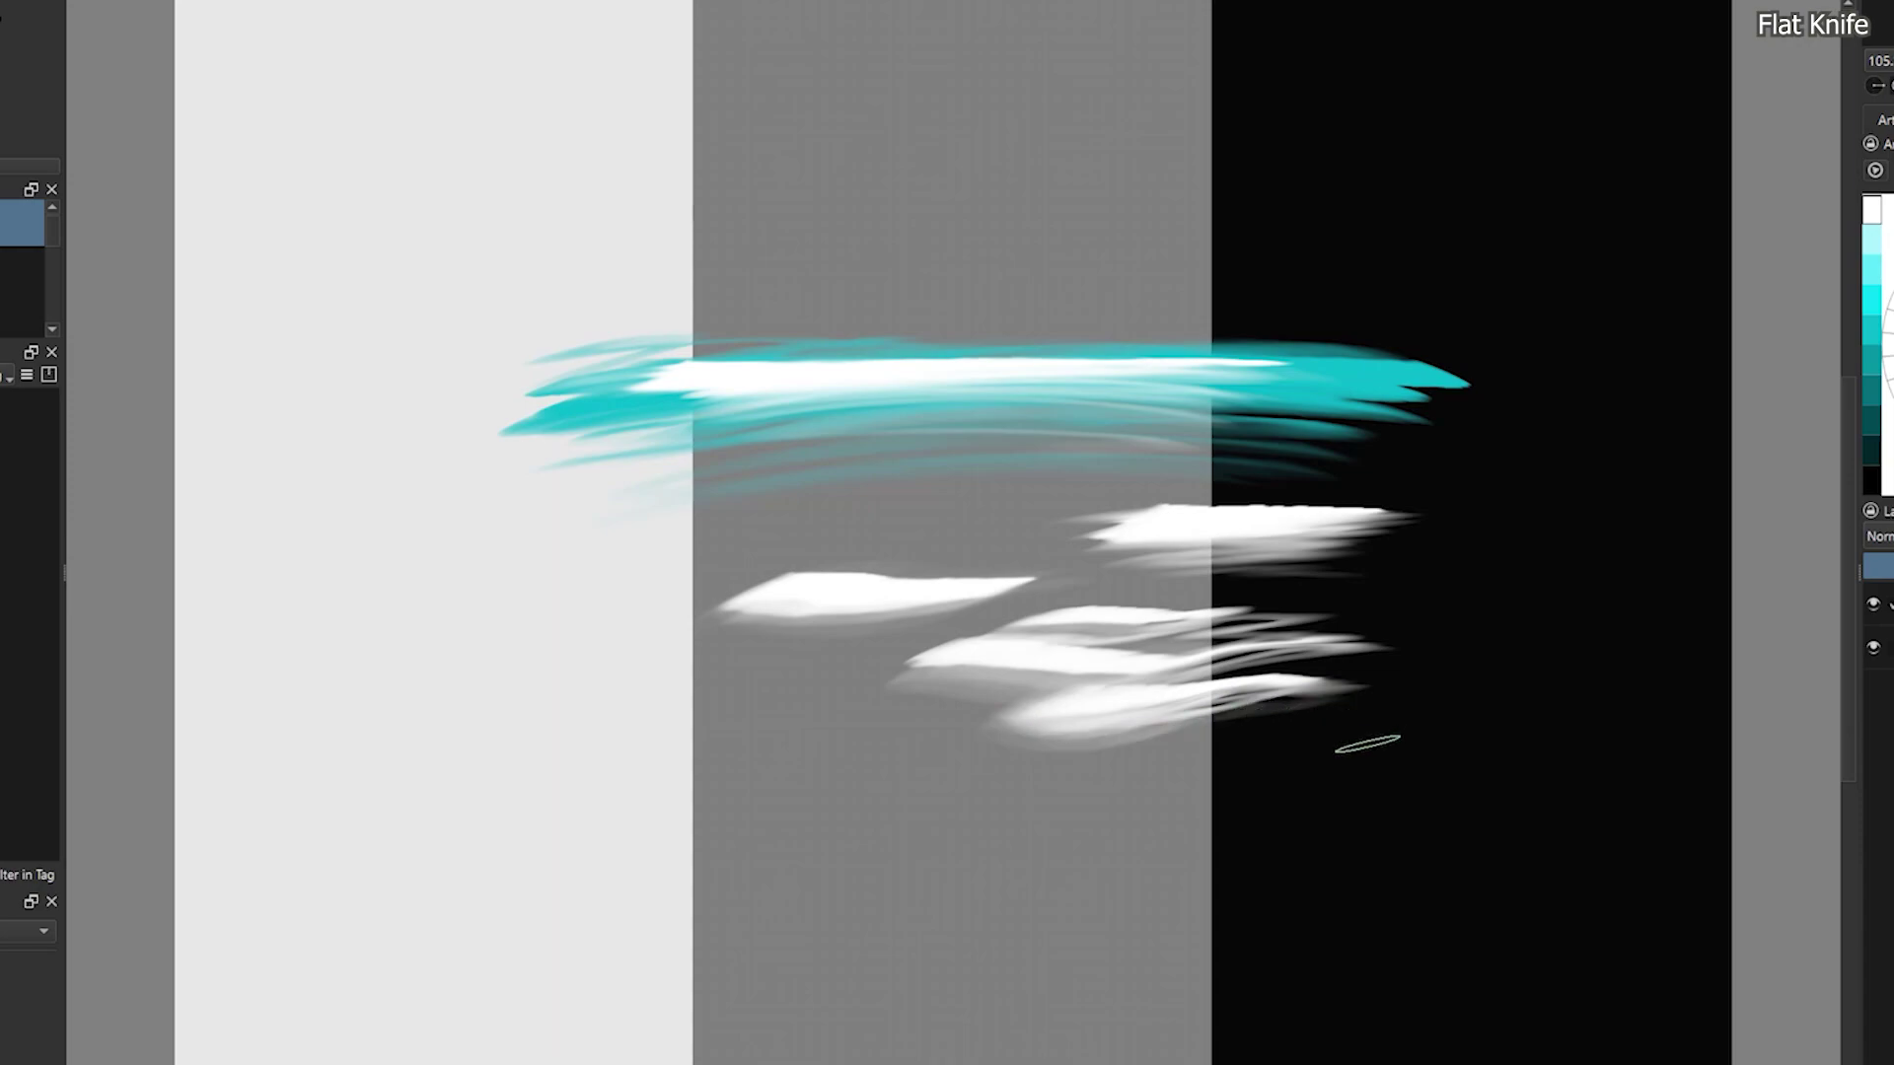
Step: Paint thin white lines, one wide vertical block and a fan of tapered leaf shapes on the black band
mouse_move(1272, 311)
left_mouse_down()
mouse_move(1425, 315)
mouse_move(1293, 562)
left_mouse_up()
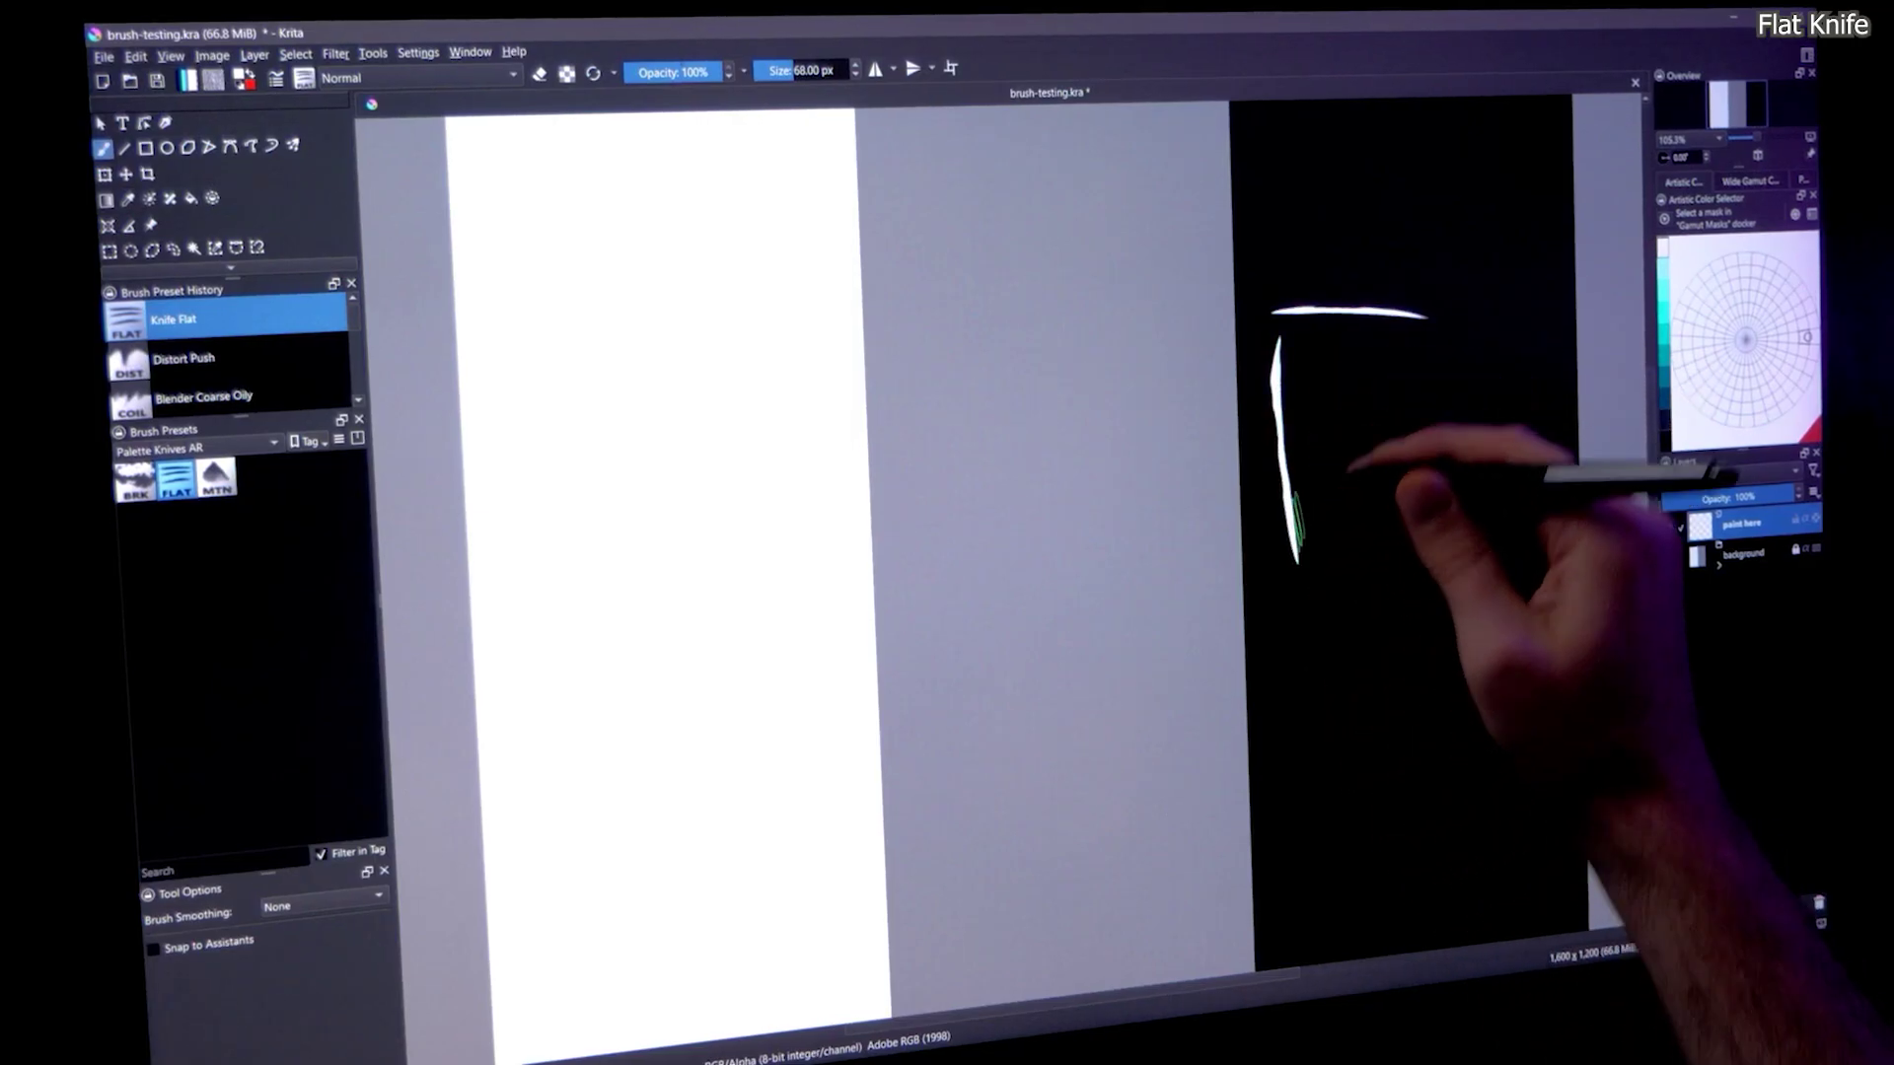
mouse_move(1327, 351)
left_mouse_down()
mouse_move(1366, 463)
mouse_move(1369, 552)
left_mouse_up()
mouse_move(1403, 474)
left_mouse_down()
mouse_move(1390, 413)
mouse_move(1432, 395)
left_mouse_up()
mouse_move(1439, 484)
left_mouse_down()
mouse_move(1484, 375)
mouse_move(1527, 415)
left_mouse_up()
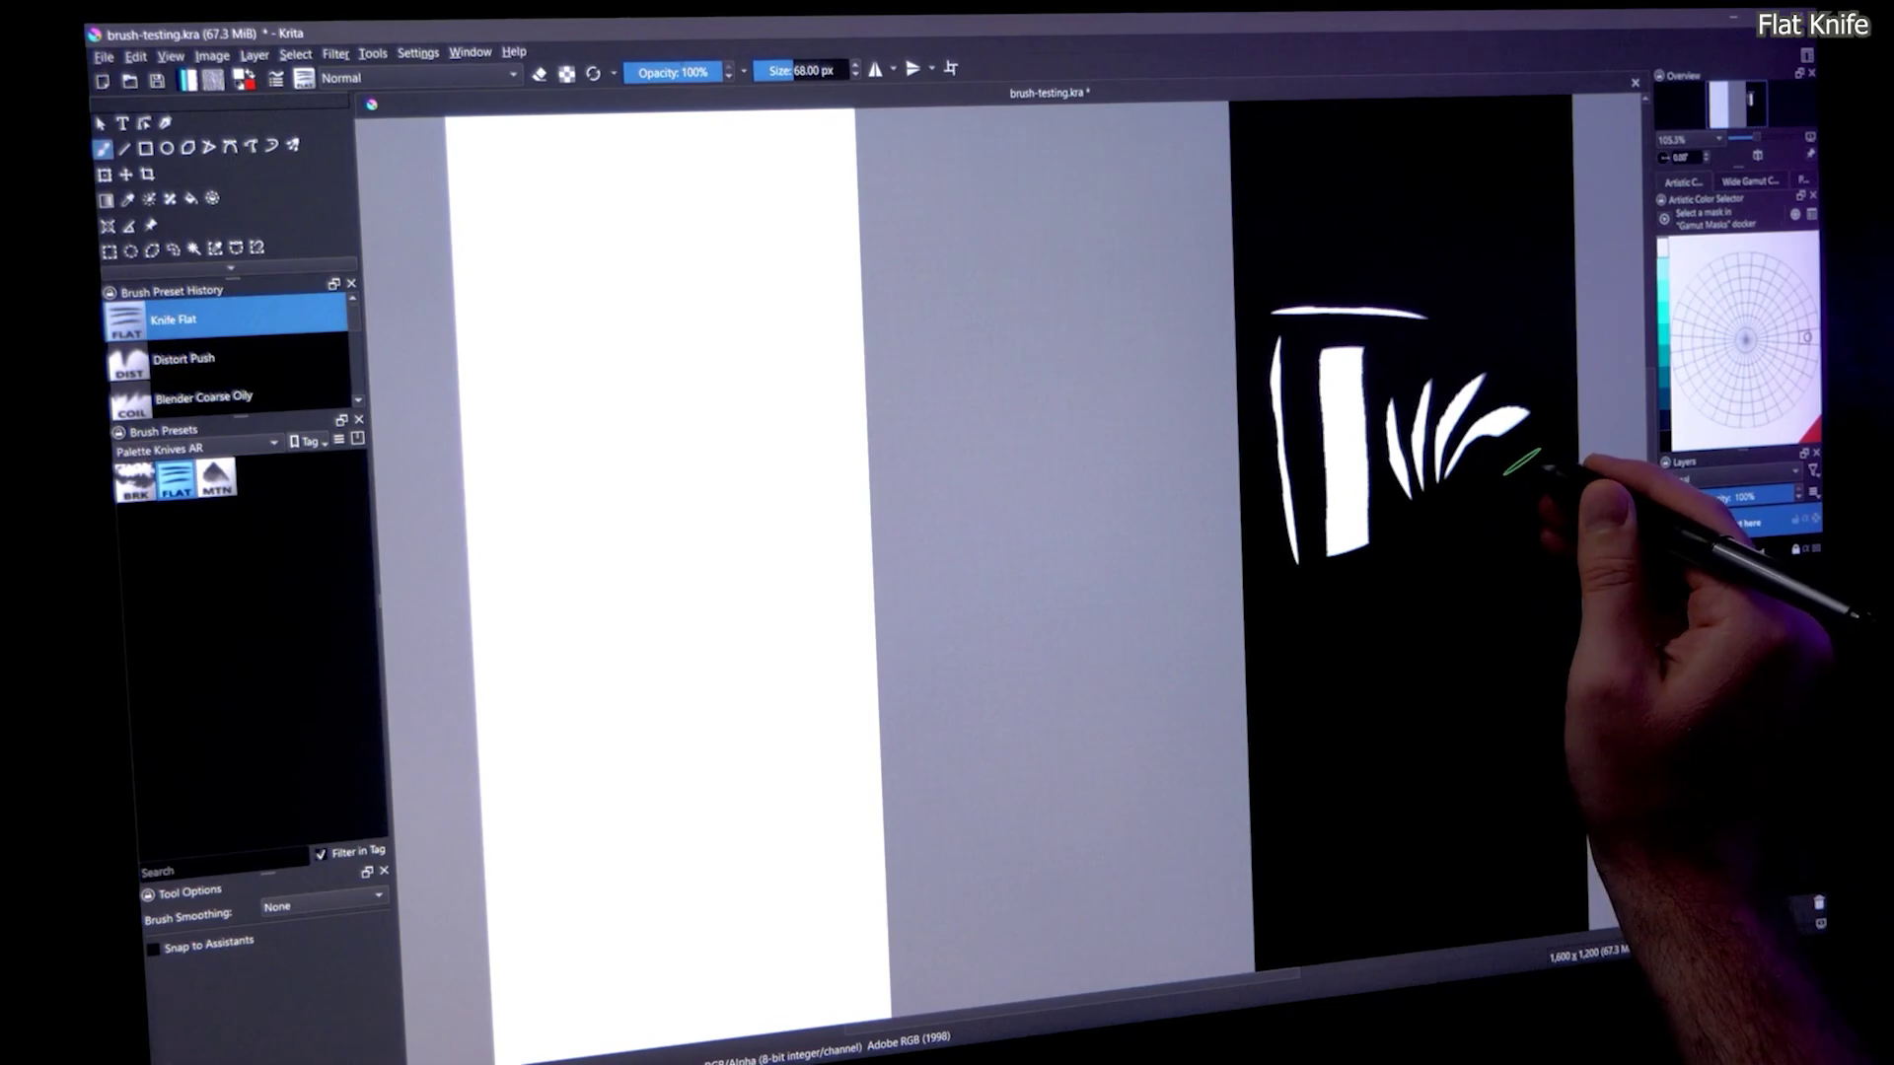
Step: Paint three red vertical knife strokes of varying thickness on the gray band
left_click_drag(903, 178, 917, 784)
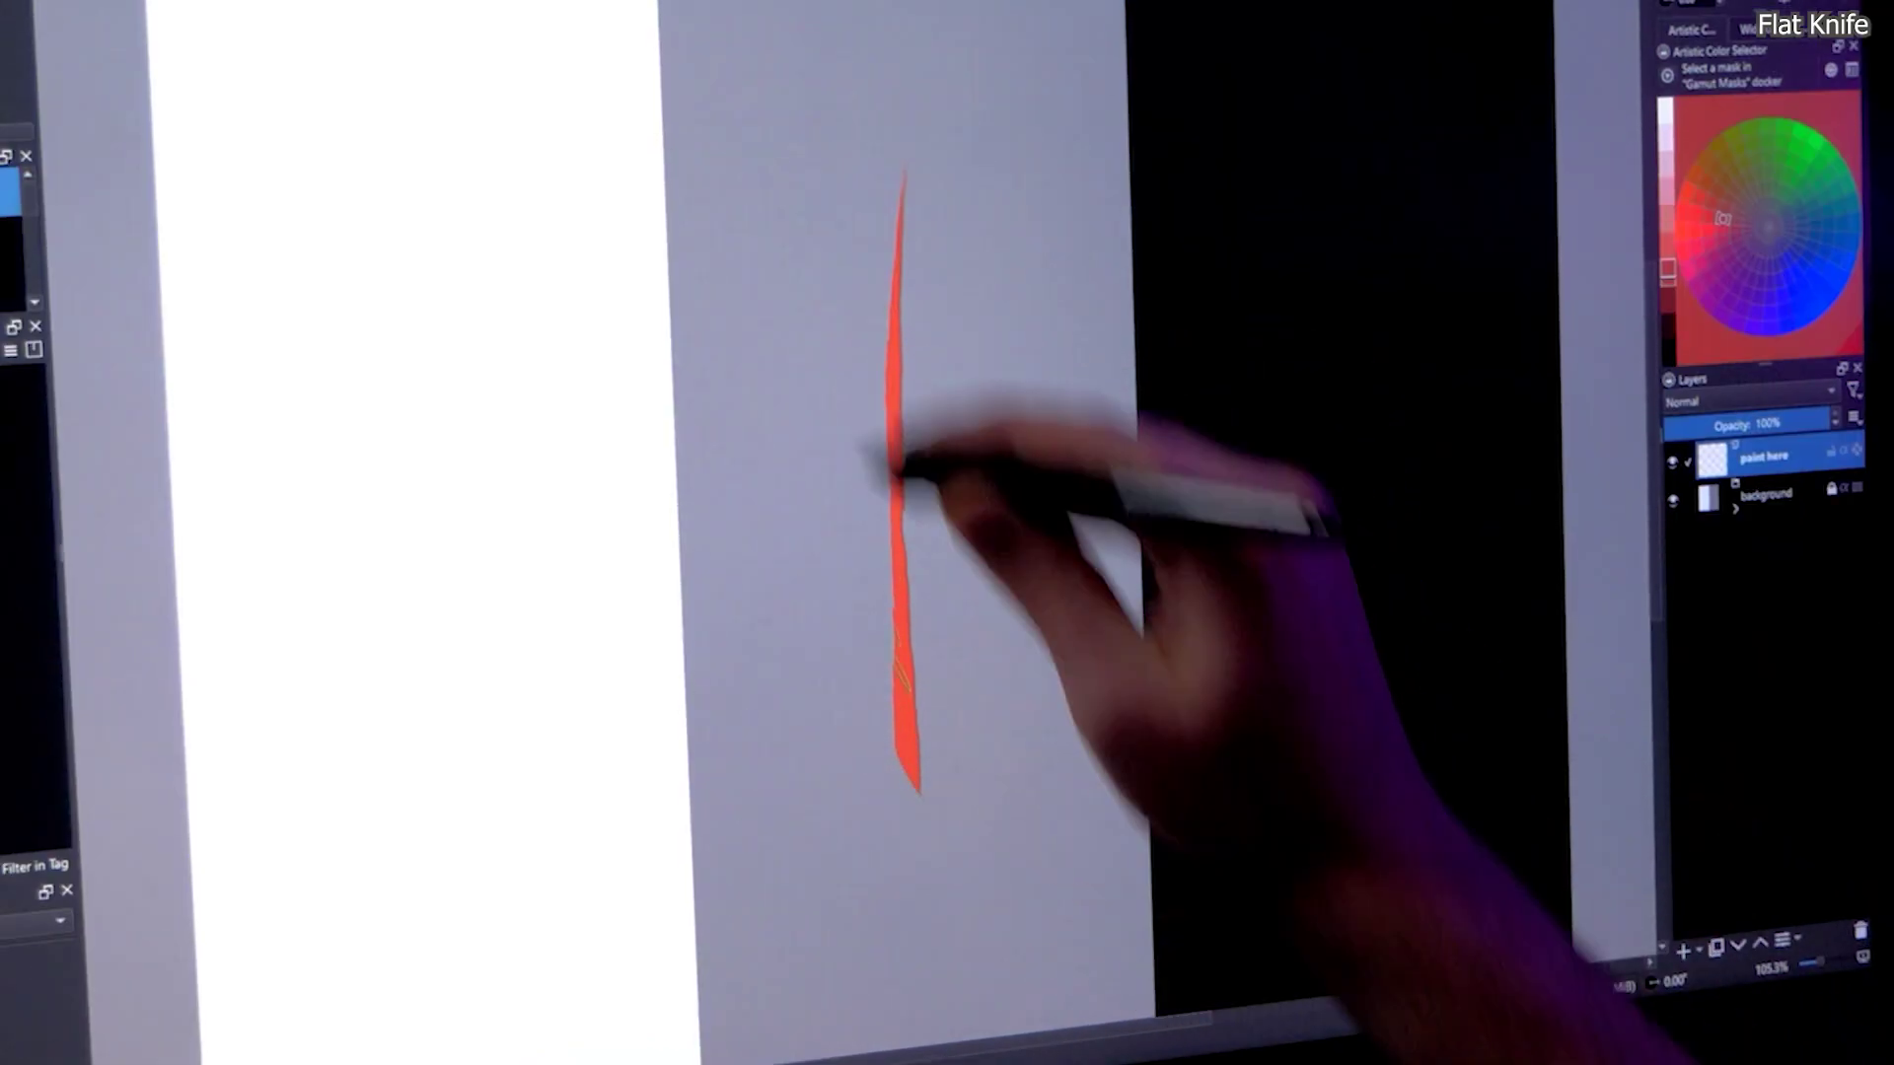
left_click_drag(791, 291, 838, 794)
left_click_drag(994, 266, 986, 779)
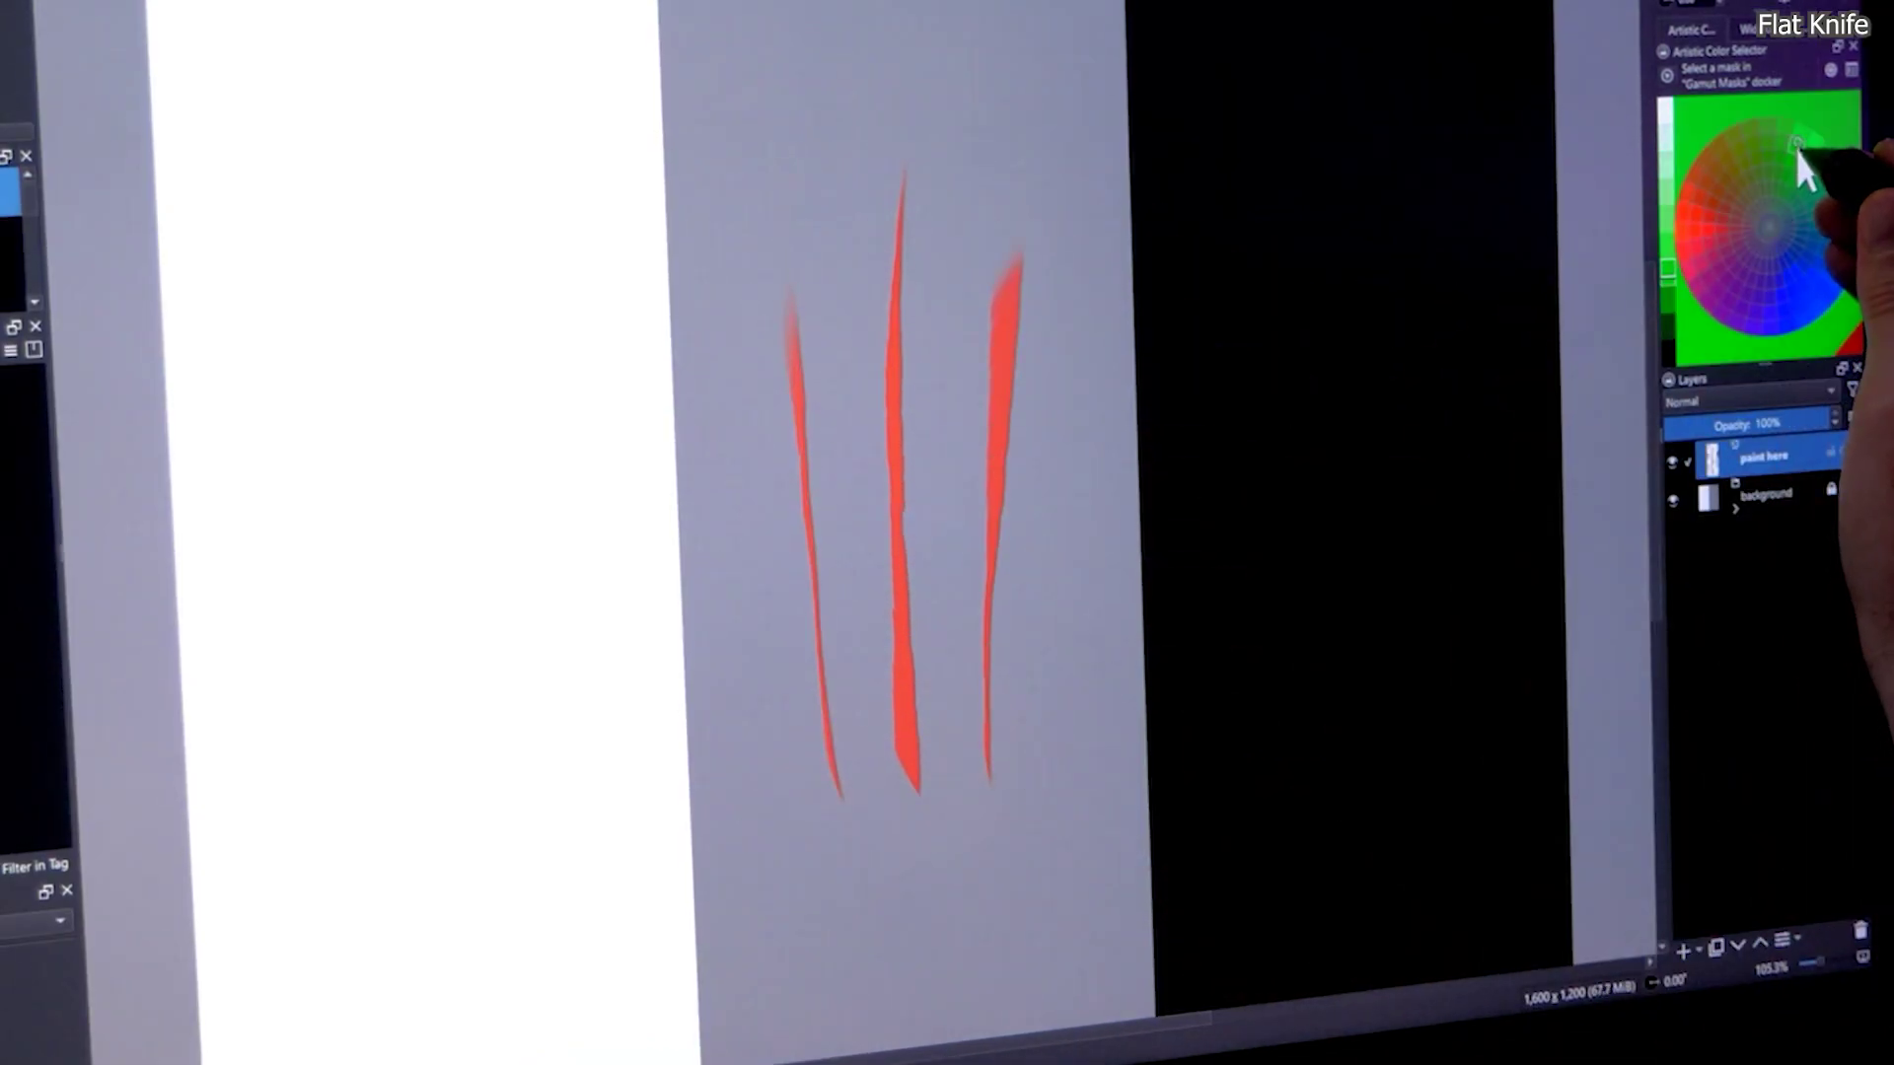
Step: Paint a green stroke at the upper middle of the gray band, darken the colour two steps and paint over it
mouse_move(919, 167)
left_mouse_down()
mouse_move(887, 227)
mouse_move(954, 289)
mouse_move(858, 355)
mouse_move(970, 399)
mouse_move(983, 443)
mouse_move(888, 473)
left_mouse_up()
key("k")
key("k")
mouse_move(917, 166)
left_mouse_down()
mouse_move(828, 254)
mouse_move(861, 264)
mouse_move(855, 286)
mouse_move(947, 311)
mouse_move(846, 399)
mouse_move(886, 373)
mouse_move(928, 414)
mouse_move(842, 449)
mouse_move(922, 474)
left_mouse_up()
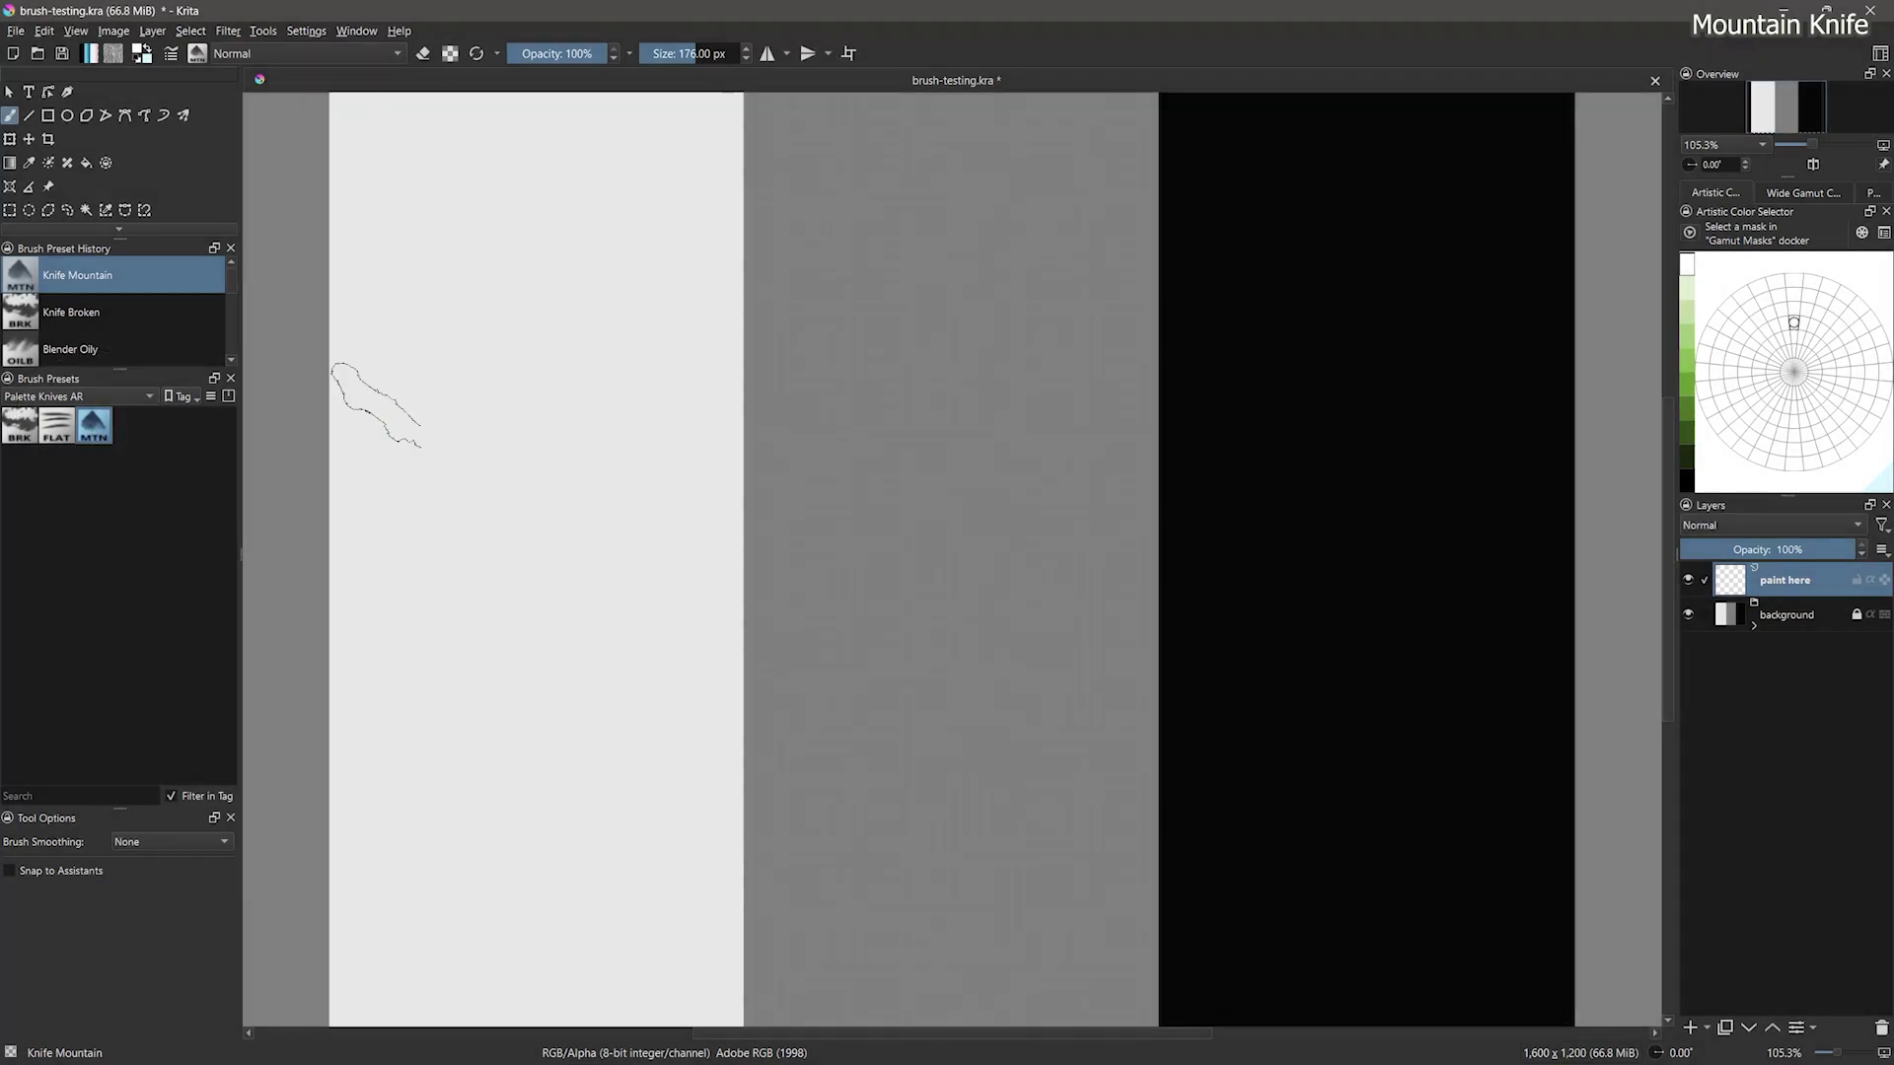
Step: Pick a very dark blue and paint a mountain range across the three bands with Knife Mountain, fading it toward its base
left_click(1854, 396)
left_click(1686, 454)
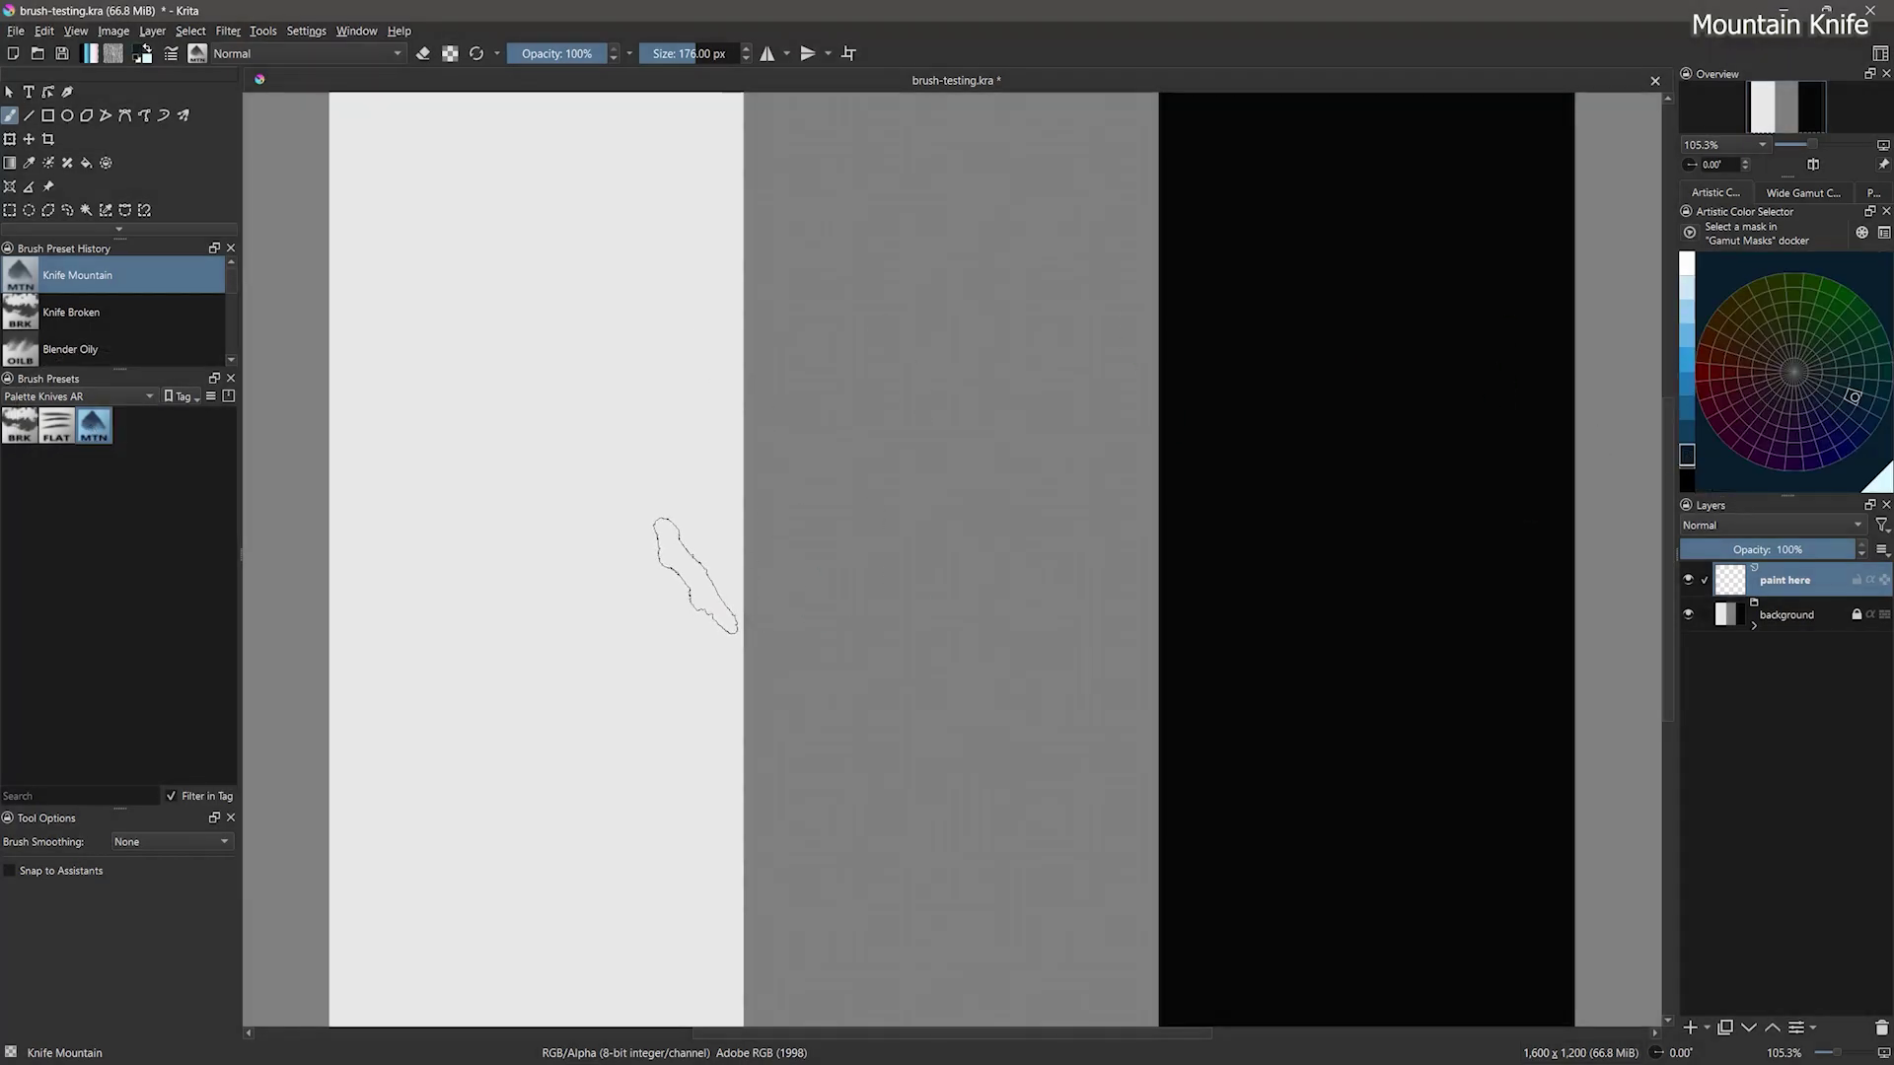
mouse_move(639, 639)
left_mouse_down()
mouse_move(798, 487)
mouse_move(981, 393)
mouse_move(1152, 449)
mouse_move(1329, 615)
mouse_move(959, 477)
mouse_move(699, 607)
mouse_move(744, 632)
mouse_move(1168, 591)
mouse_move(1145, 656)
mouse_move(742, 703)
mouse_move(575, 631)
mouse_move(1051, 503)
mouse_move(1218, 667)
mouse_move(724, 710)
mouse_move(776, 748)
mouse_move(1196, 738)
mouse_move(1102, 719)
mouse_move(1322, 676)
mouse_move(888, 779)
mouse_move(1120, 749)
mouse_move(1450, 748)
left_mouse_up()
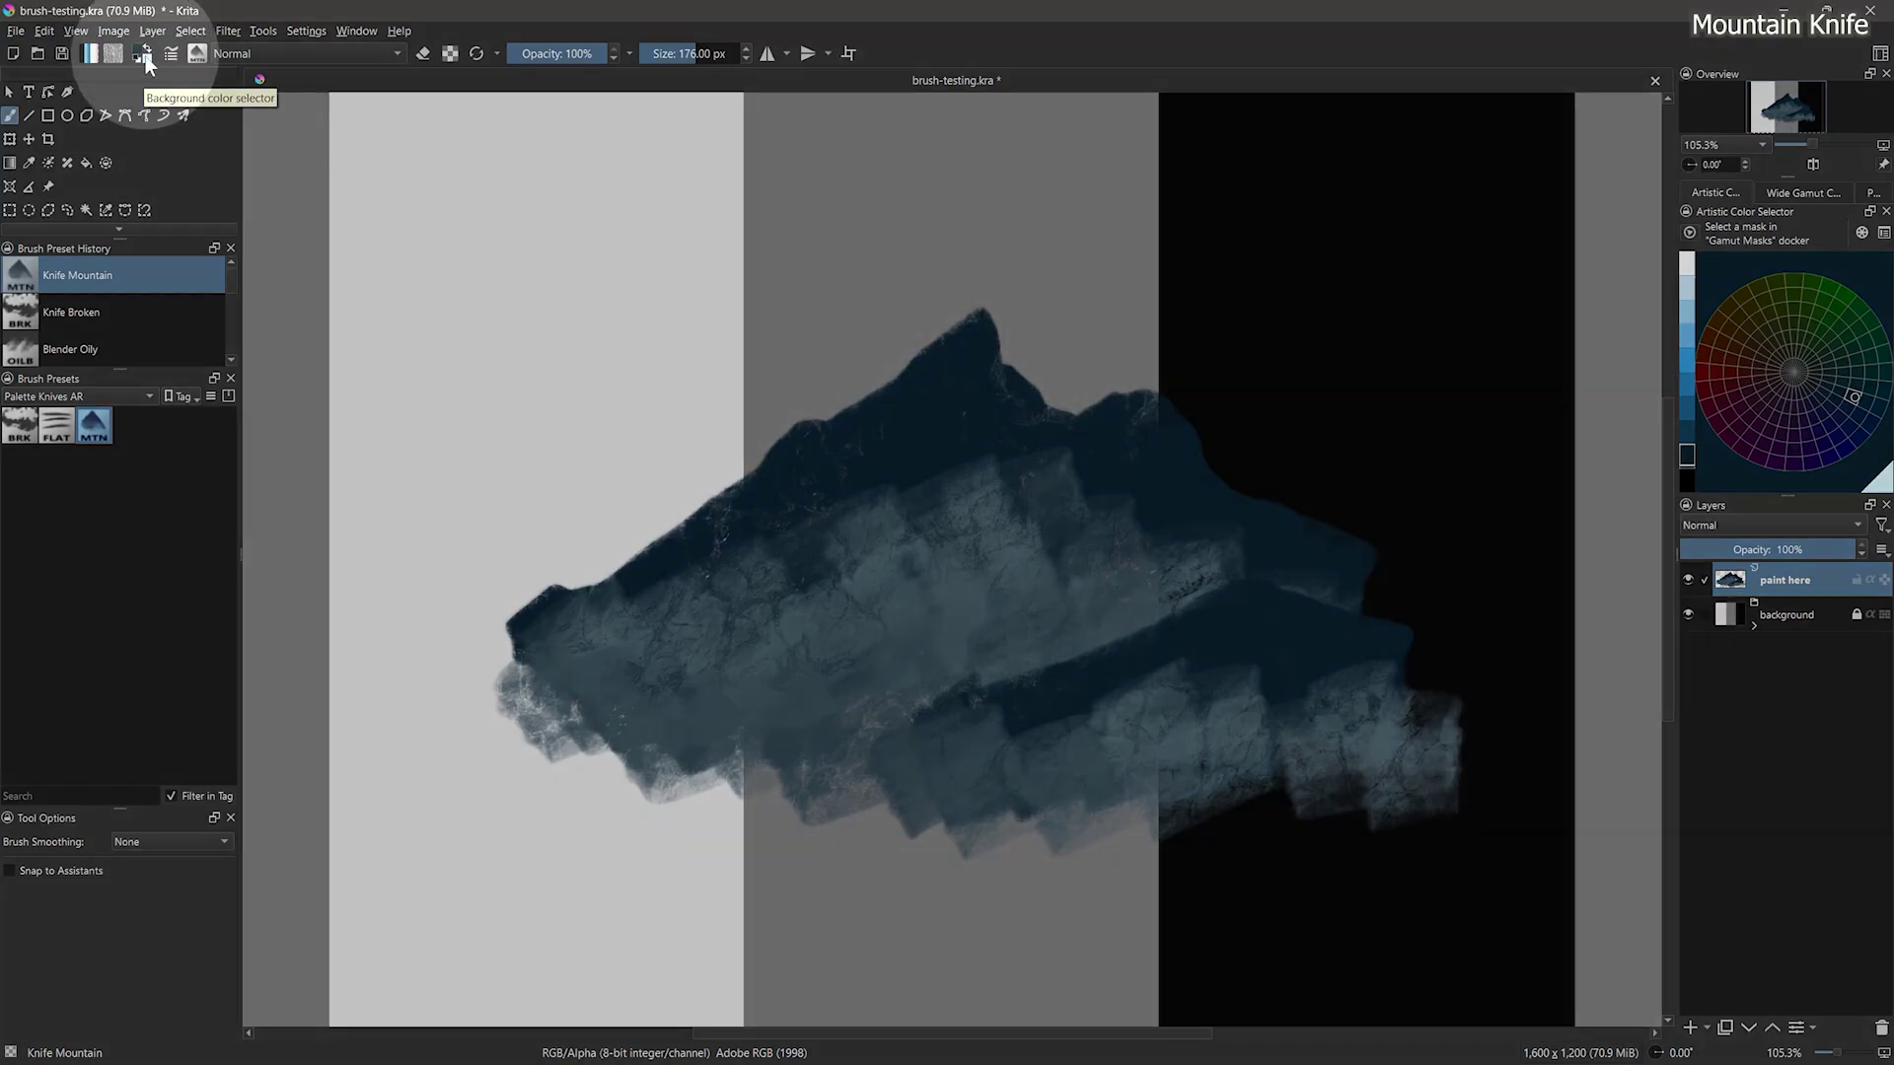
Step: Extend the base of the newly painted mountain downward with fading Knife Mountain strokes that blend into the pale background colour
left_click(145, 55)
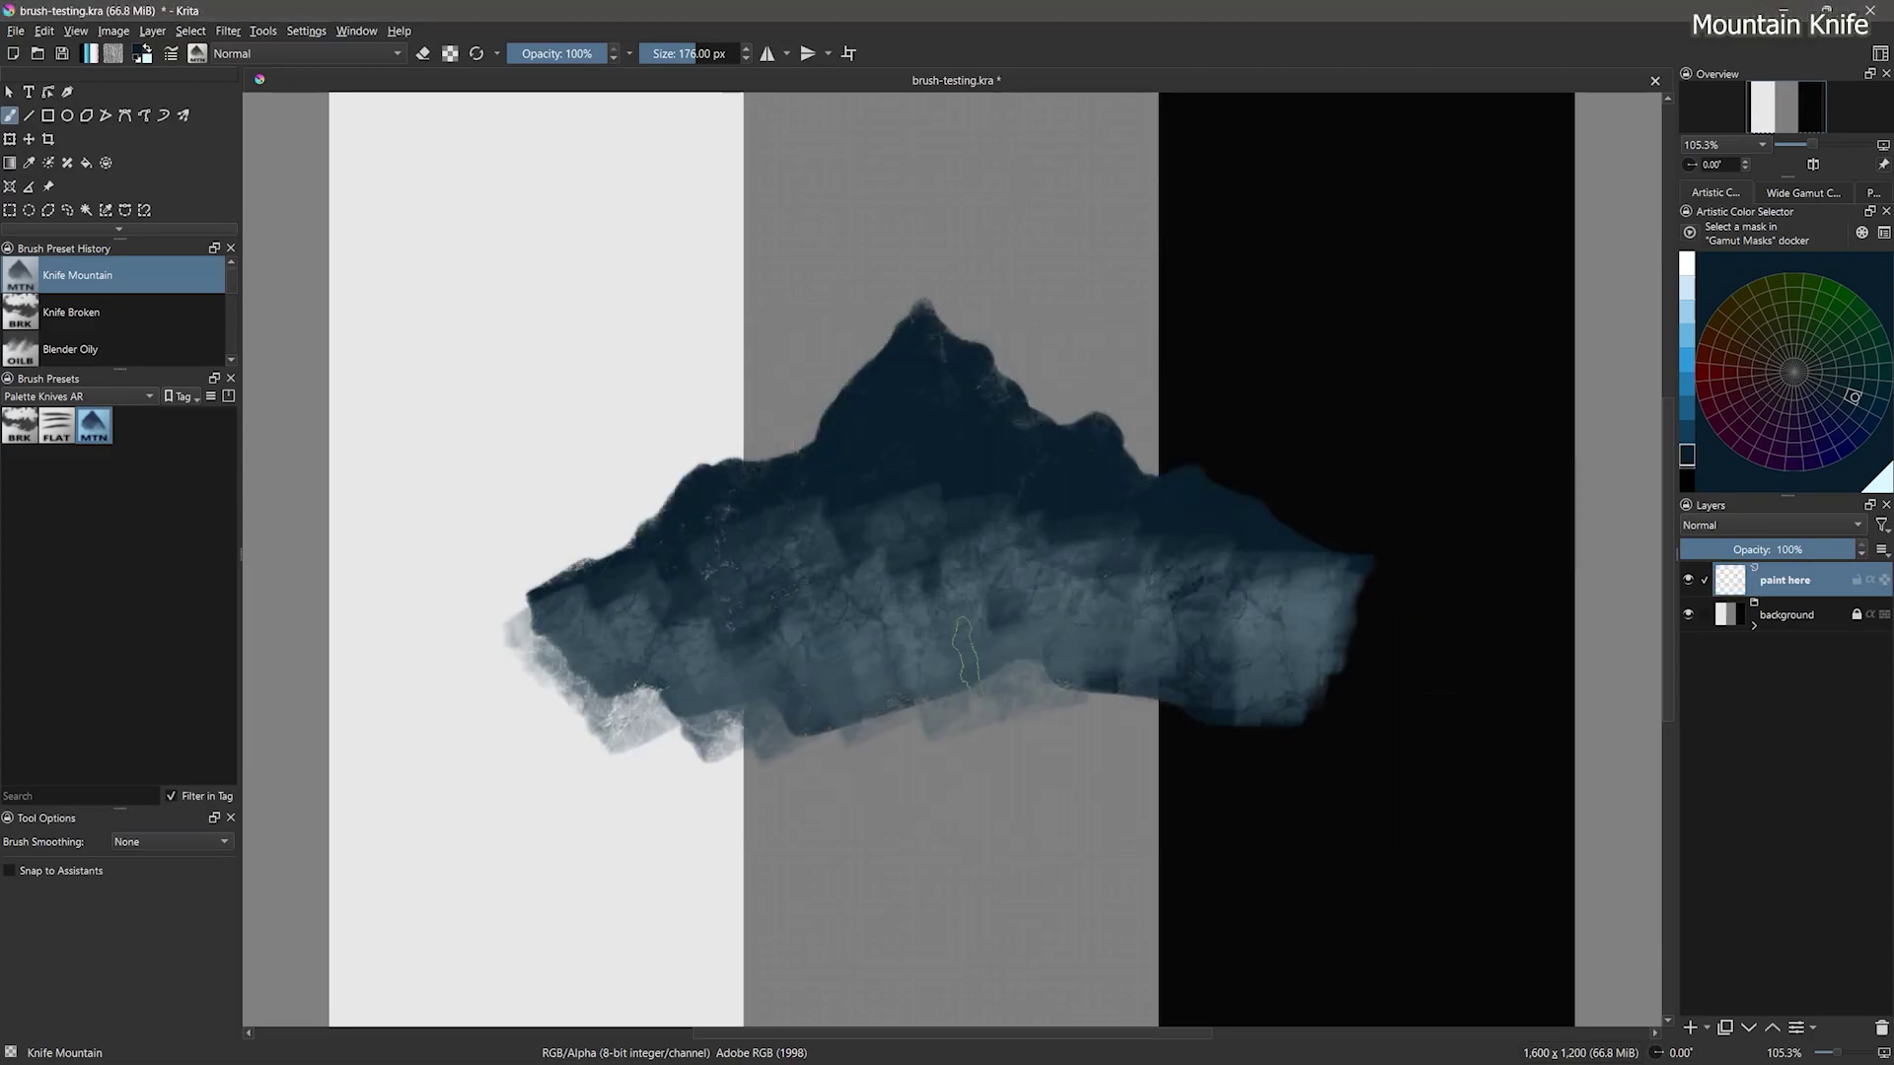
left_click_drag(966, 651, 1272, 720)
left_click_drag(680, 715, 523, 671)
left_click_drag(838, 784, 1268, 754)
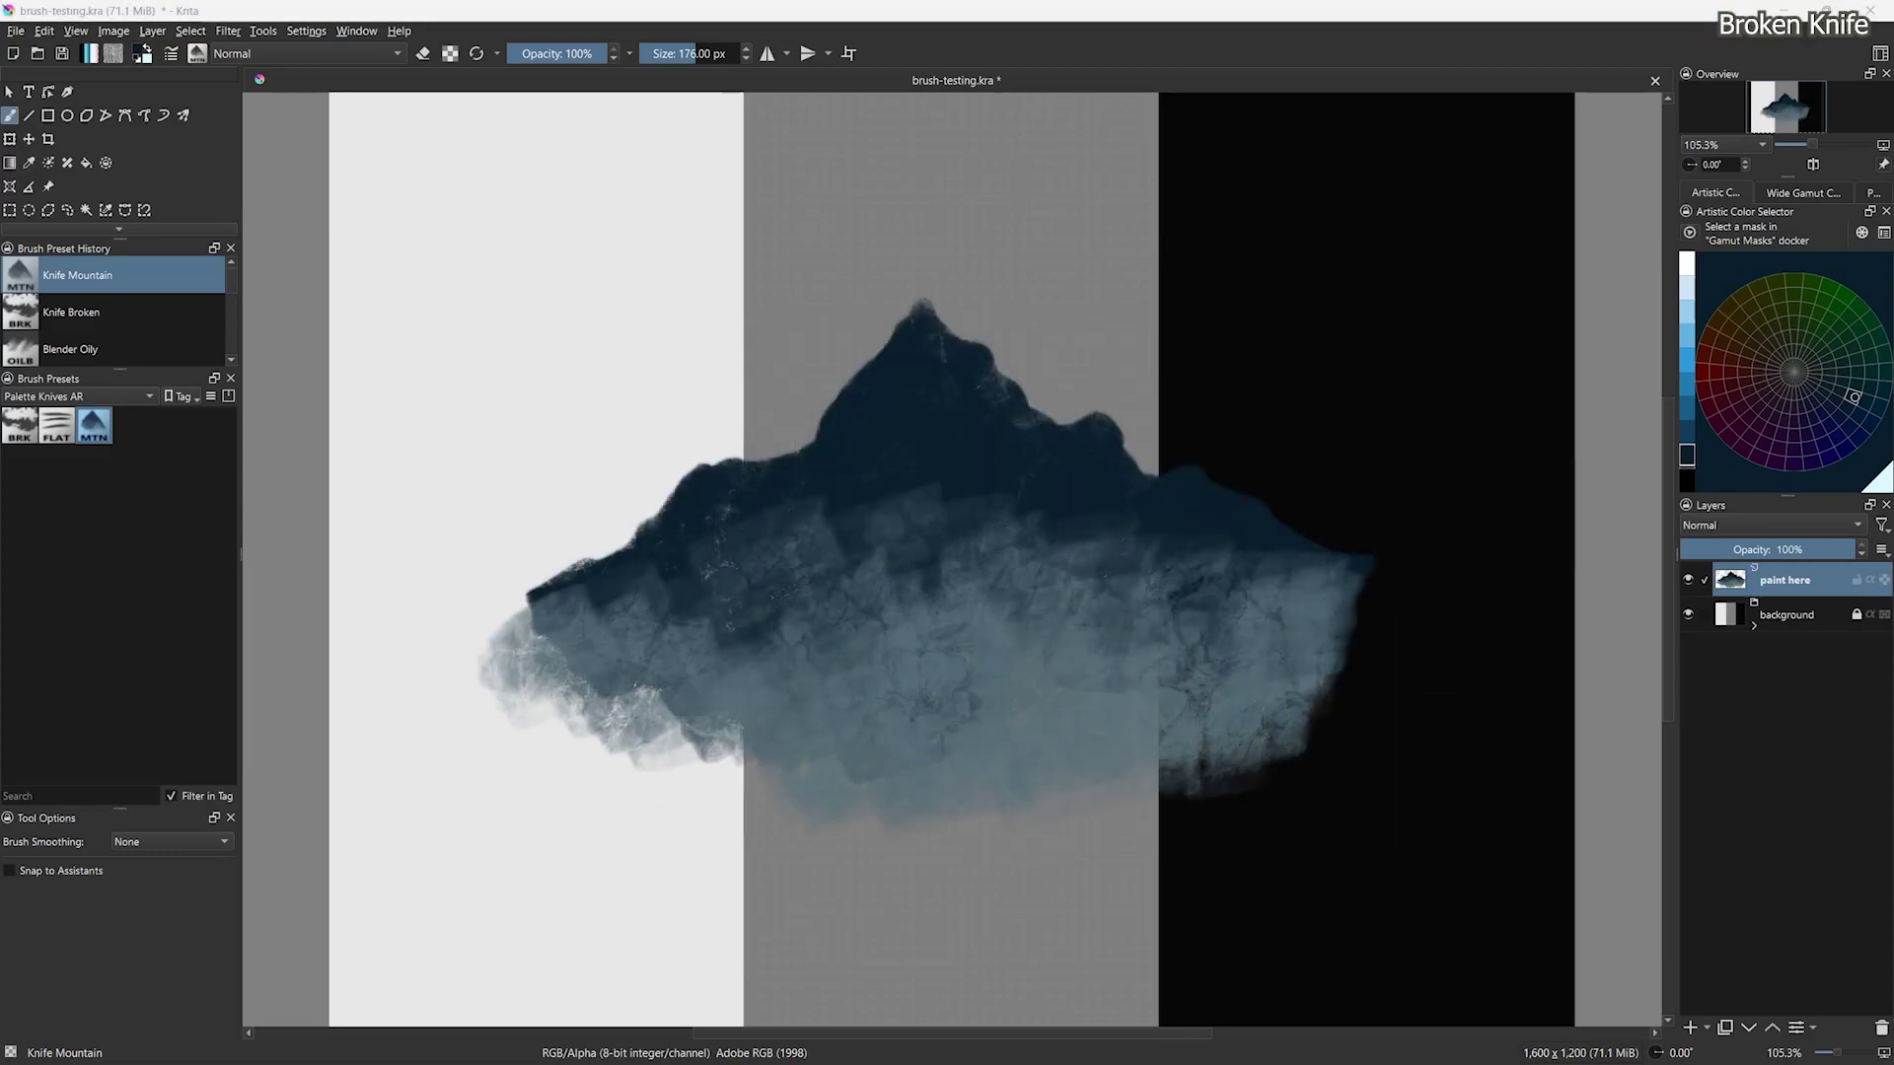
Step: Select the Knife Broken preset and paint a rough dark blue patch on the white band
left_click(19, 426)
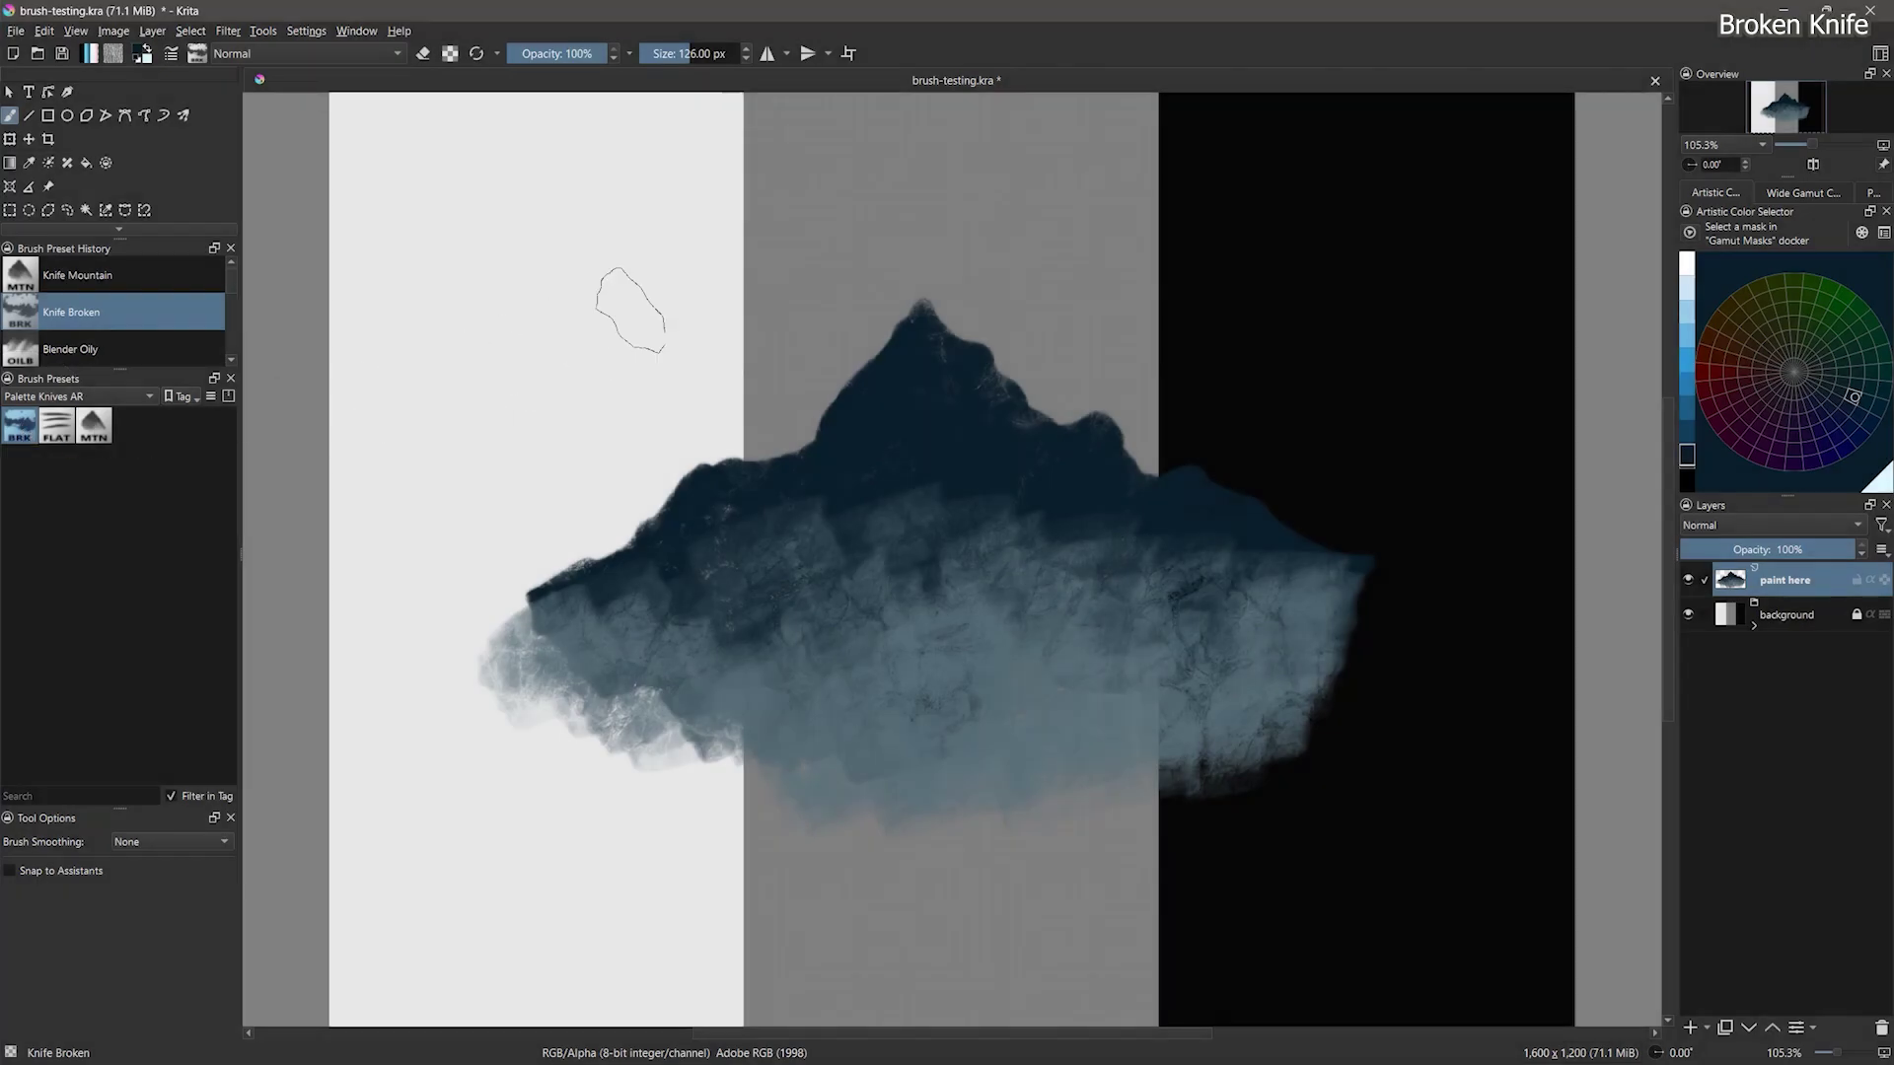
mouse_move(634, 296)
left_mouse_down()
mouse_move(414, 434)
mouse_move(690, 237)
mouse_move(513, 473)
mouse_move(592, 242)
mouse_move(704, 365)
left_mouse_up()
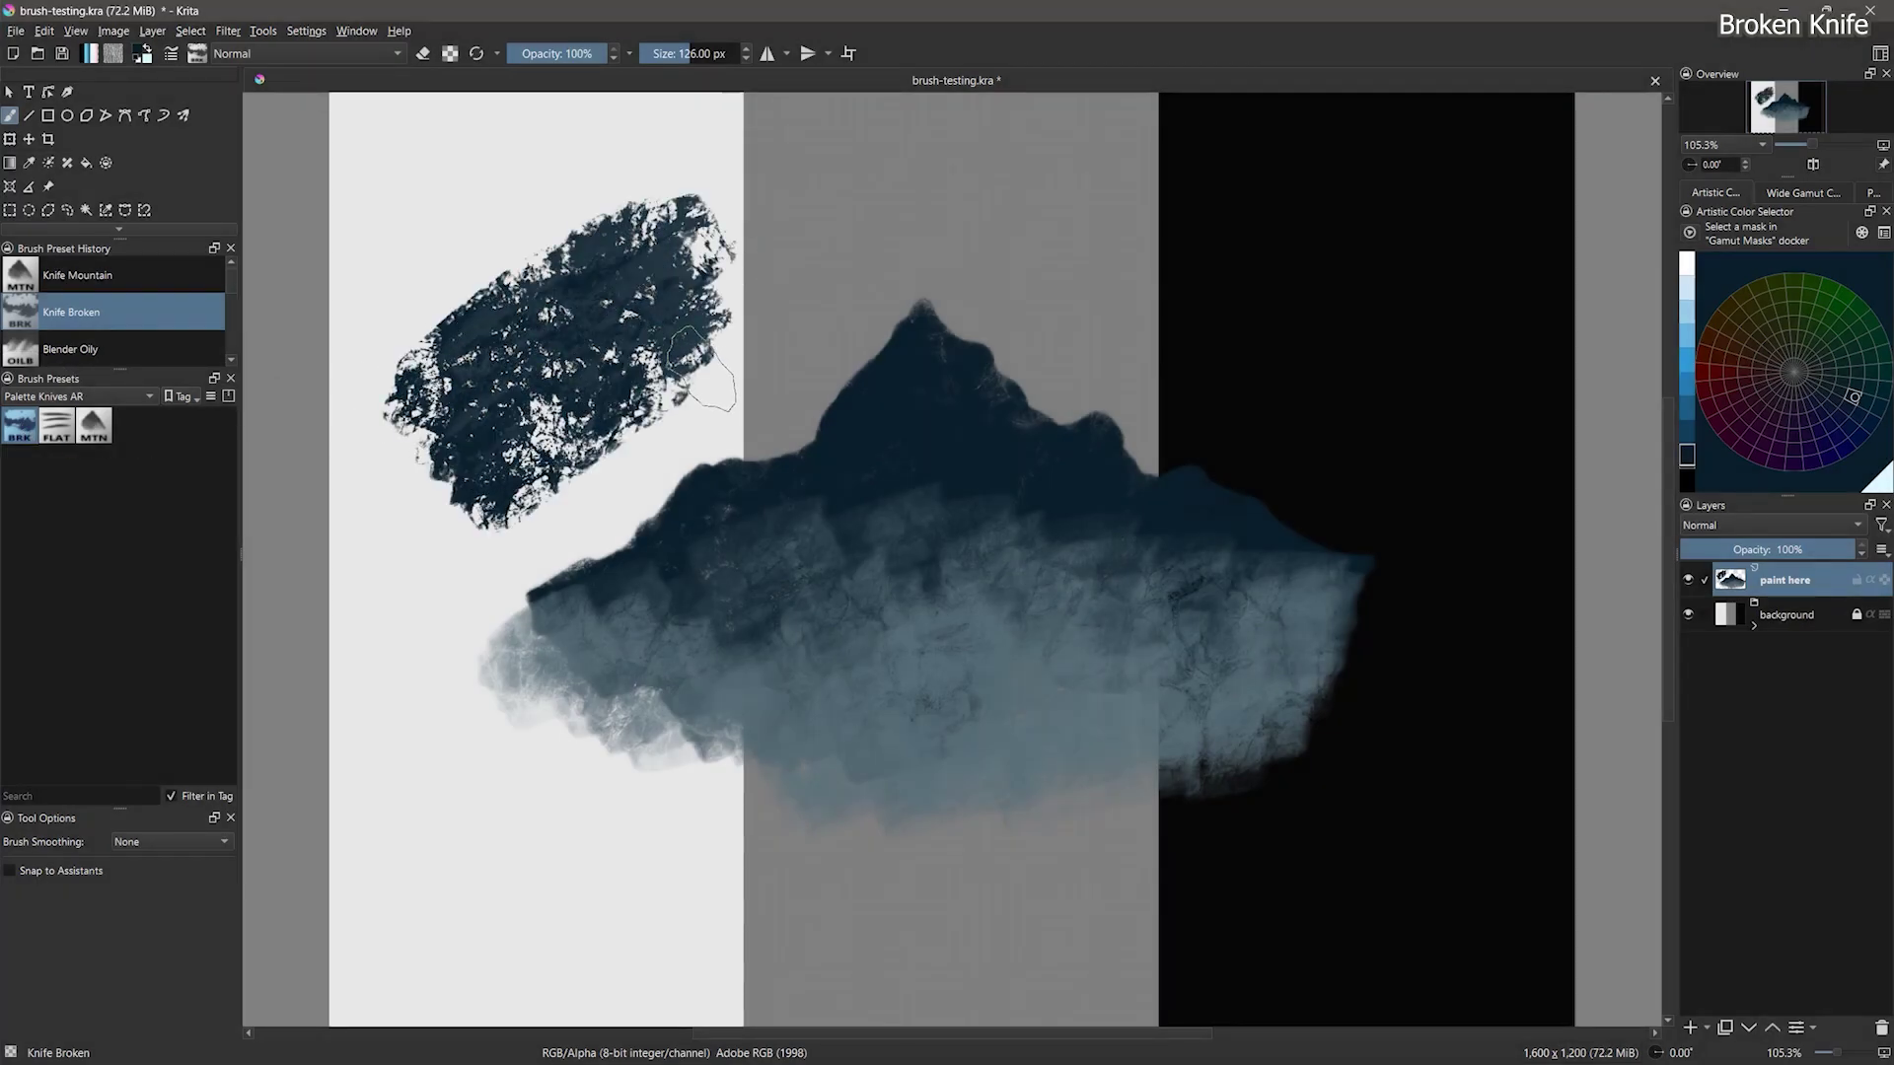
mouse_move(617, 173)
left_mouse_down()
mouse_move(385, 360)
mouse_move(454, 301)
mouse_move(406, 370)
mouse_move(619, 222)
mouse_move(618, 276)
mouse_move(464, 523)
mouse_move(710, 286)
mouse_move(697, 345)
left_mouse_up()
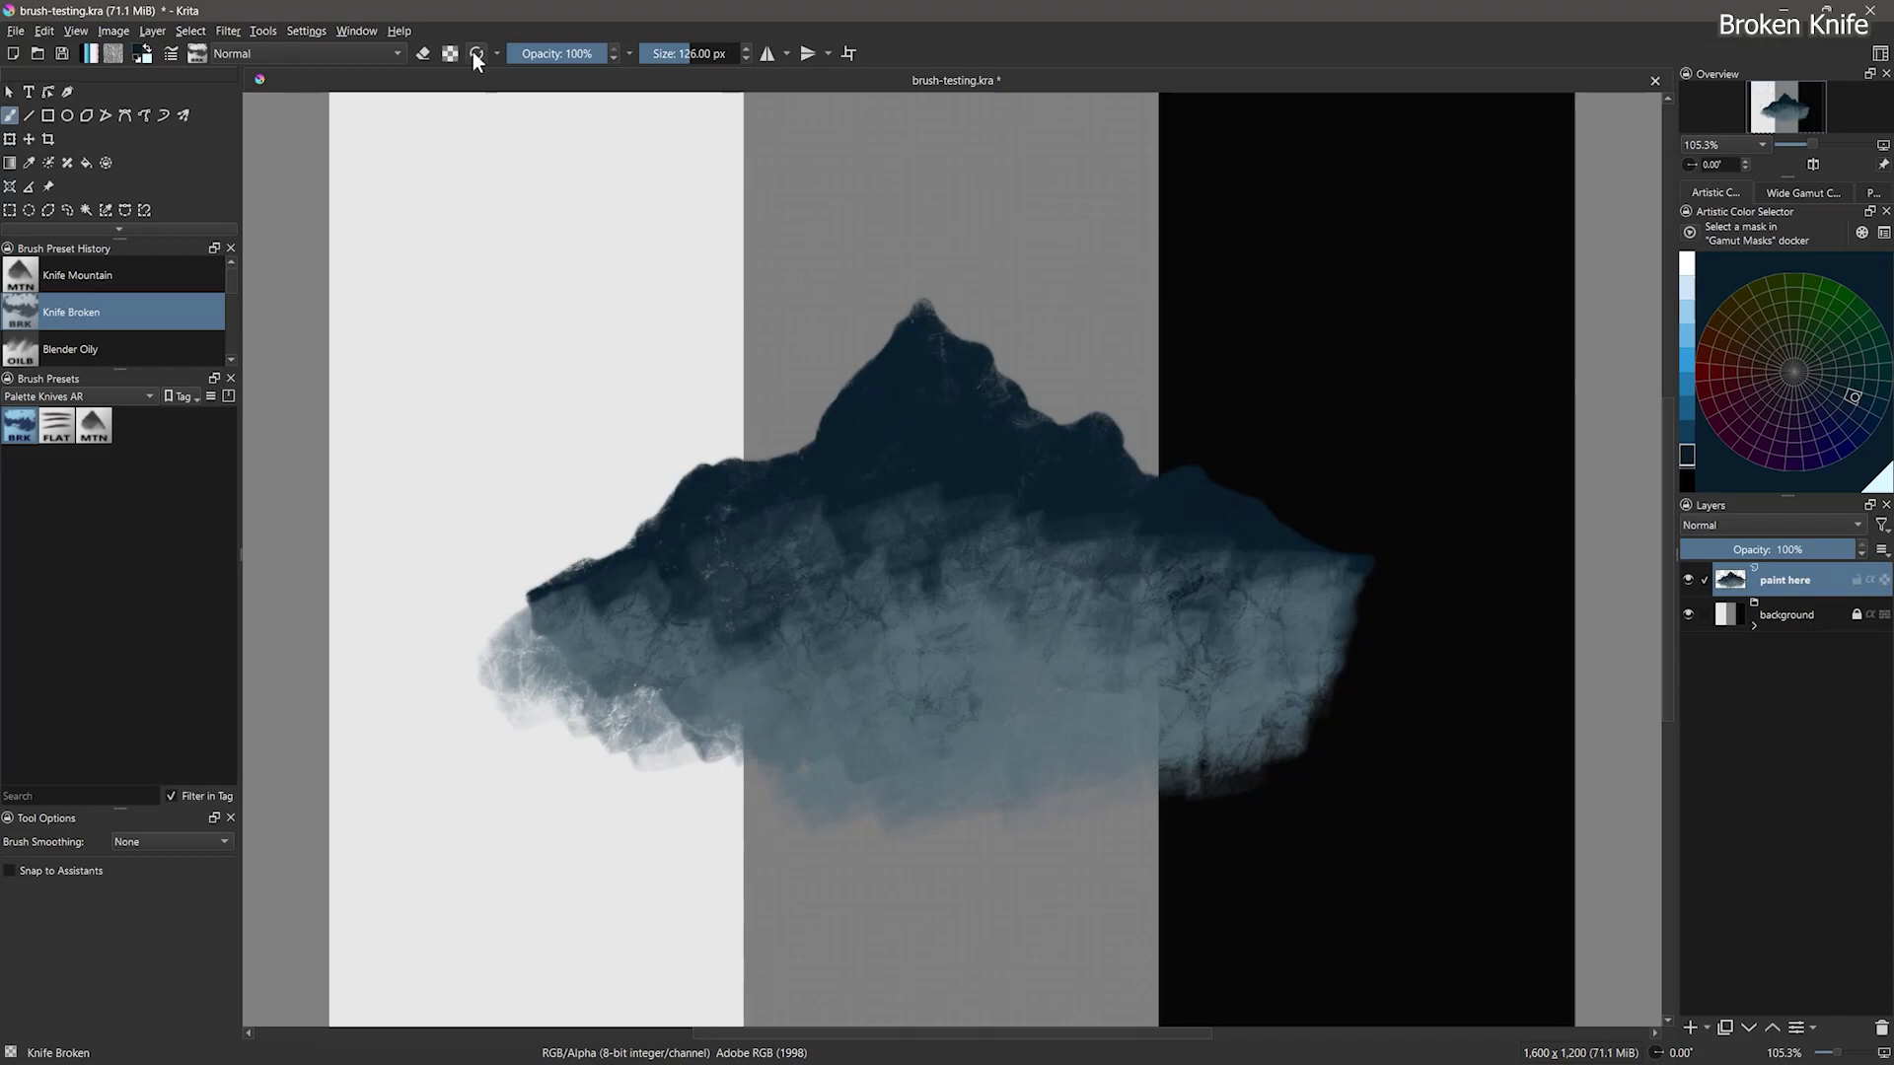
Step: Turn on Preserve Alpha, swap to the white colour and paint broken snow down the left slopes of the main and left peaks
left_click(450, 53)
key("x")
mouse_move(927, 306)
left_mouse_down()
mouse_move(866, 471)
mouse_move(691, 646)
left_mouse_up()
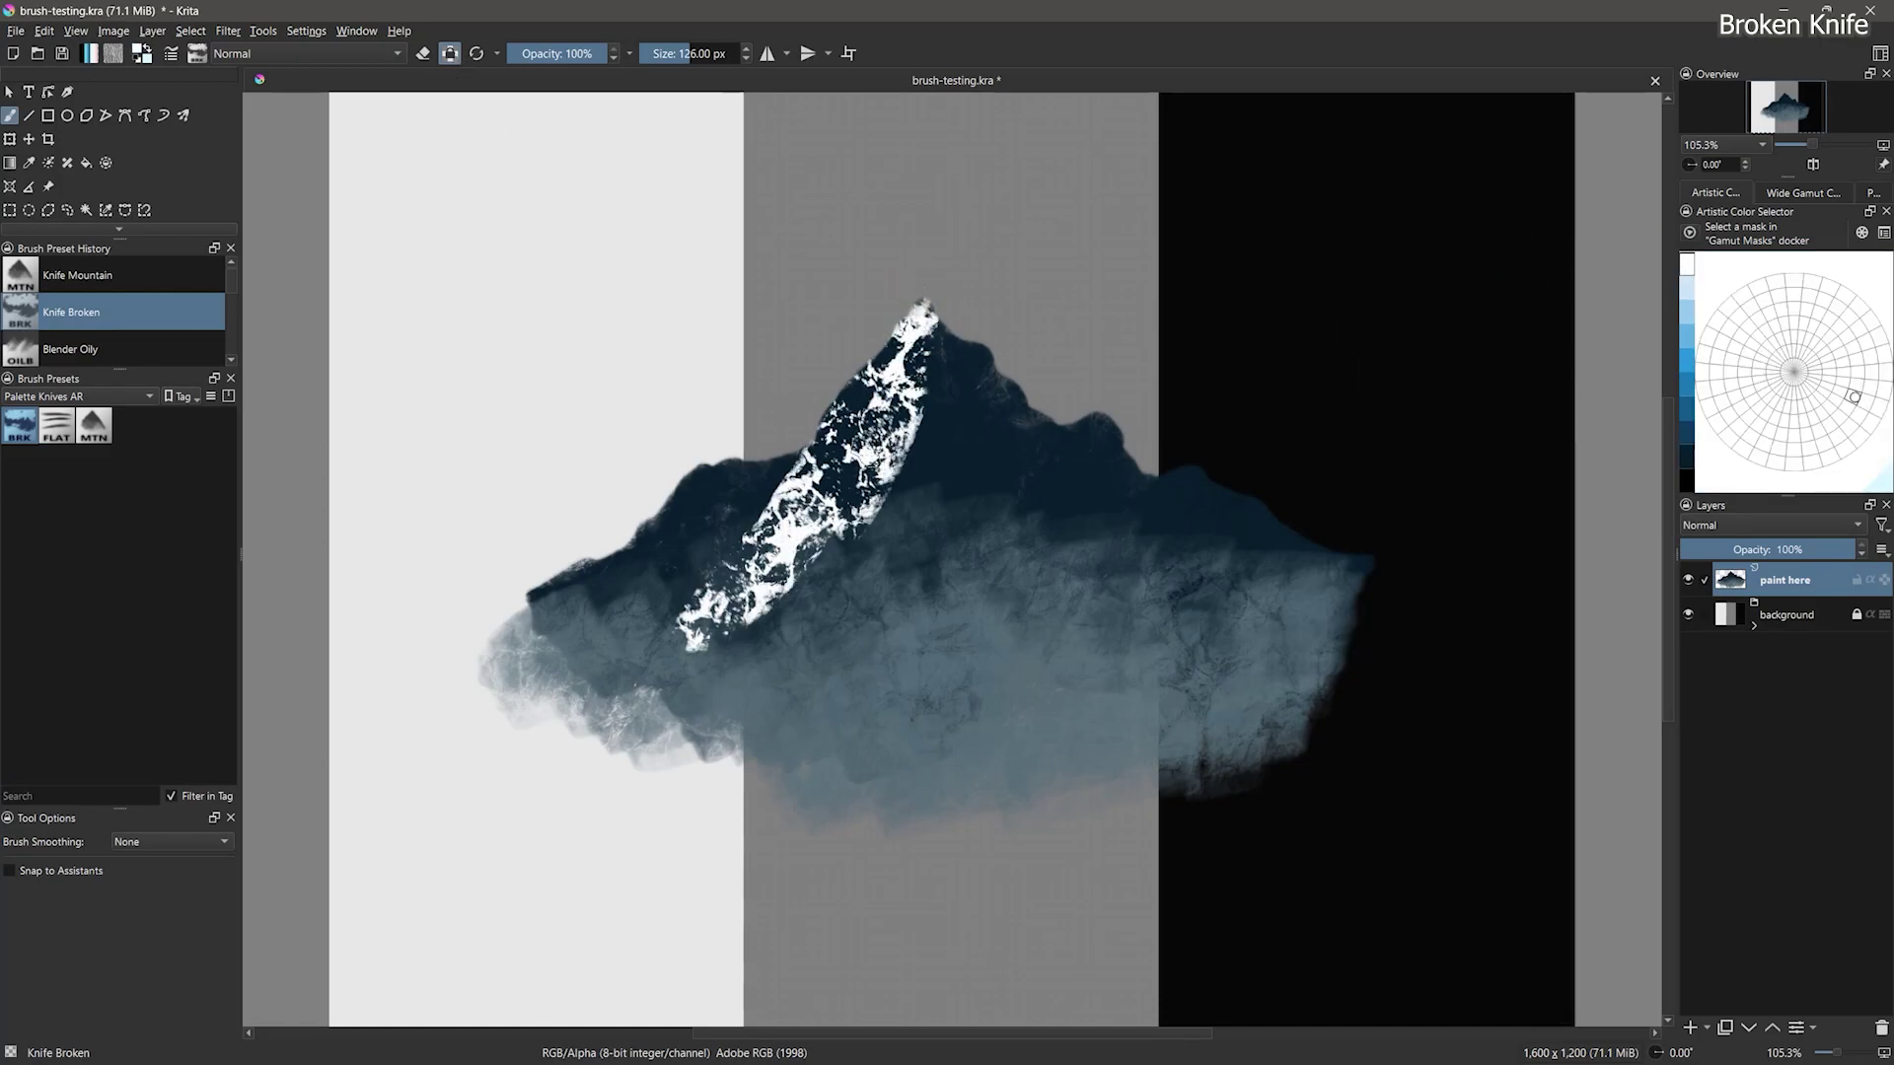
left_click_drag(870, 439, 789, 617)
left_click_drag(712, 479, 558, 621)
mouse_move(909, 341)
left_mouse_down()
mouse_move(809, 612)
mouse_move(671, 690)
left_mouse_up()
mouse_move(725, 434)
left_mouse_down()
mouse_move(677, 443)
mouse_move(457, 634)
mouse_move(444, 670)
left_mouse_up()
Step: Add white snow to the left slopes of the right-hand peaks and more along the main peak's ridge
mouse_move(1110, 415)
left_mouse_down()
mouse_move(1067, 515)
mouse_move(976, 572)
left_mouse_up()
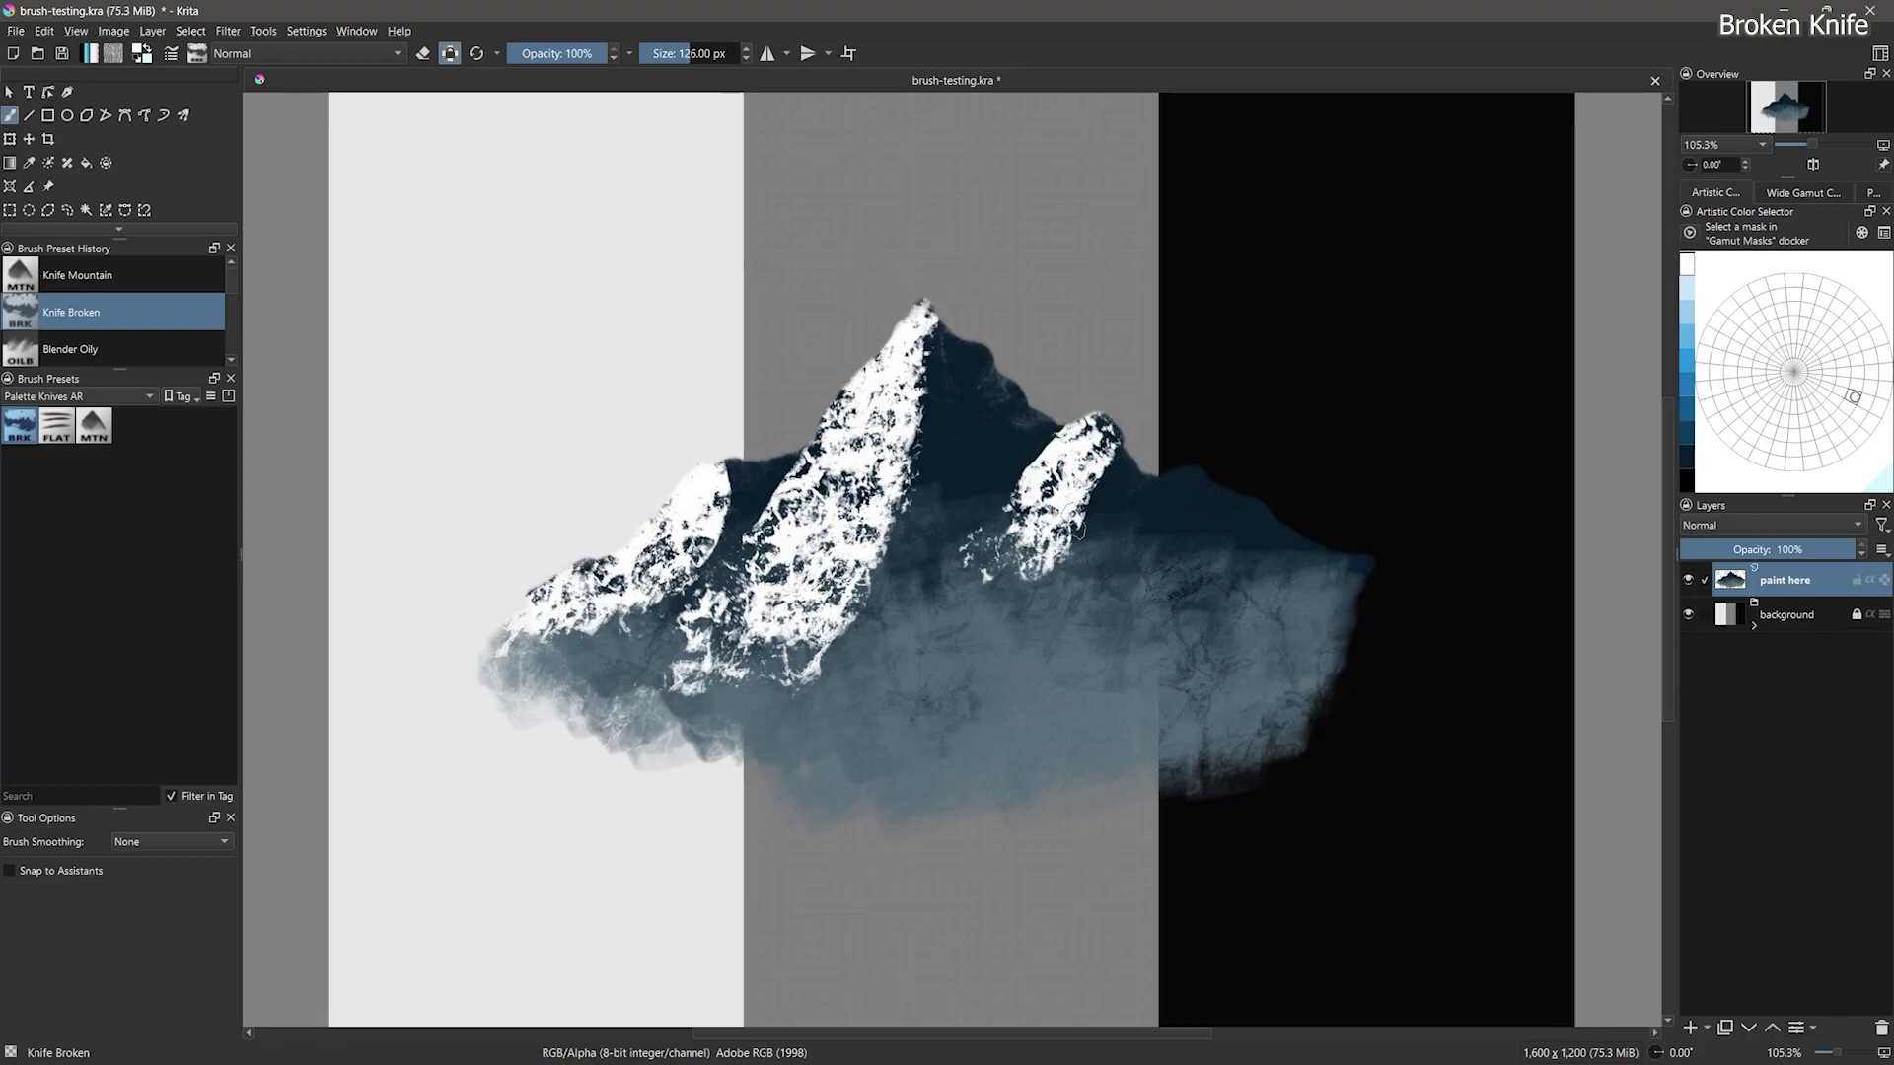
left_click_drag(1095, 518, 977, 617)
left_click_drag(1045, 498, 936, 622)
left_click_drag(1218, 434, 1129, 582)
left_click_drag(946, 375, 853, 660)
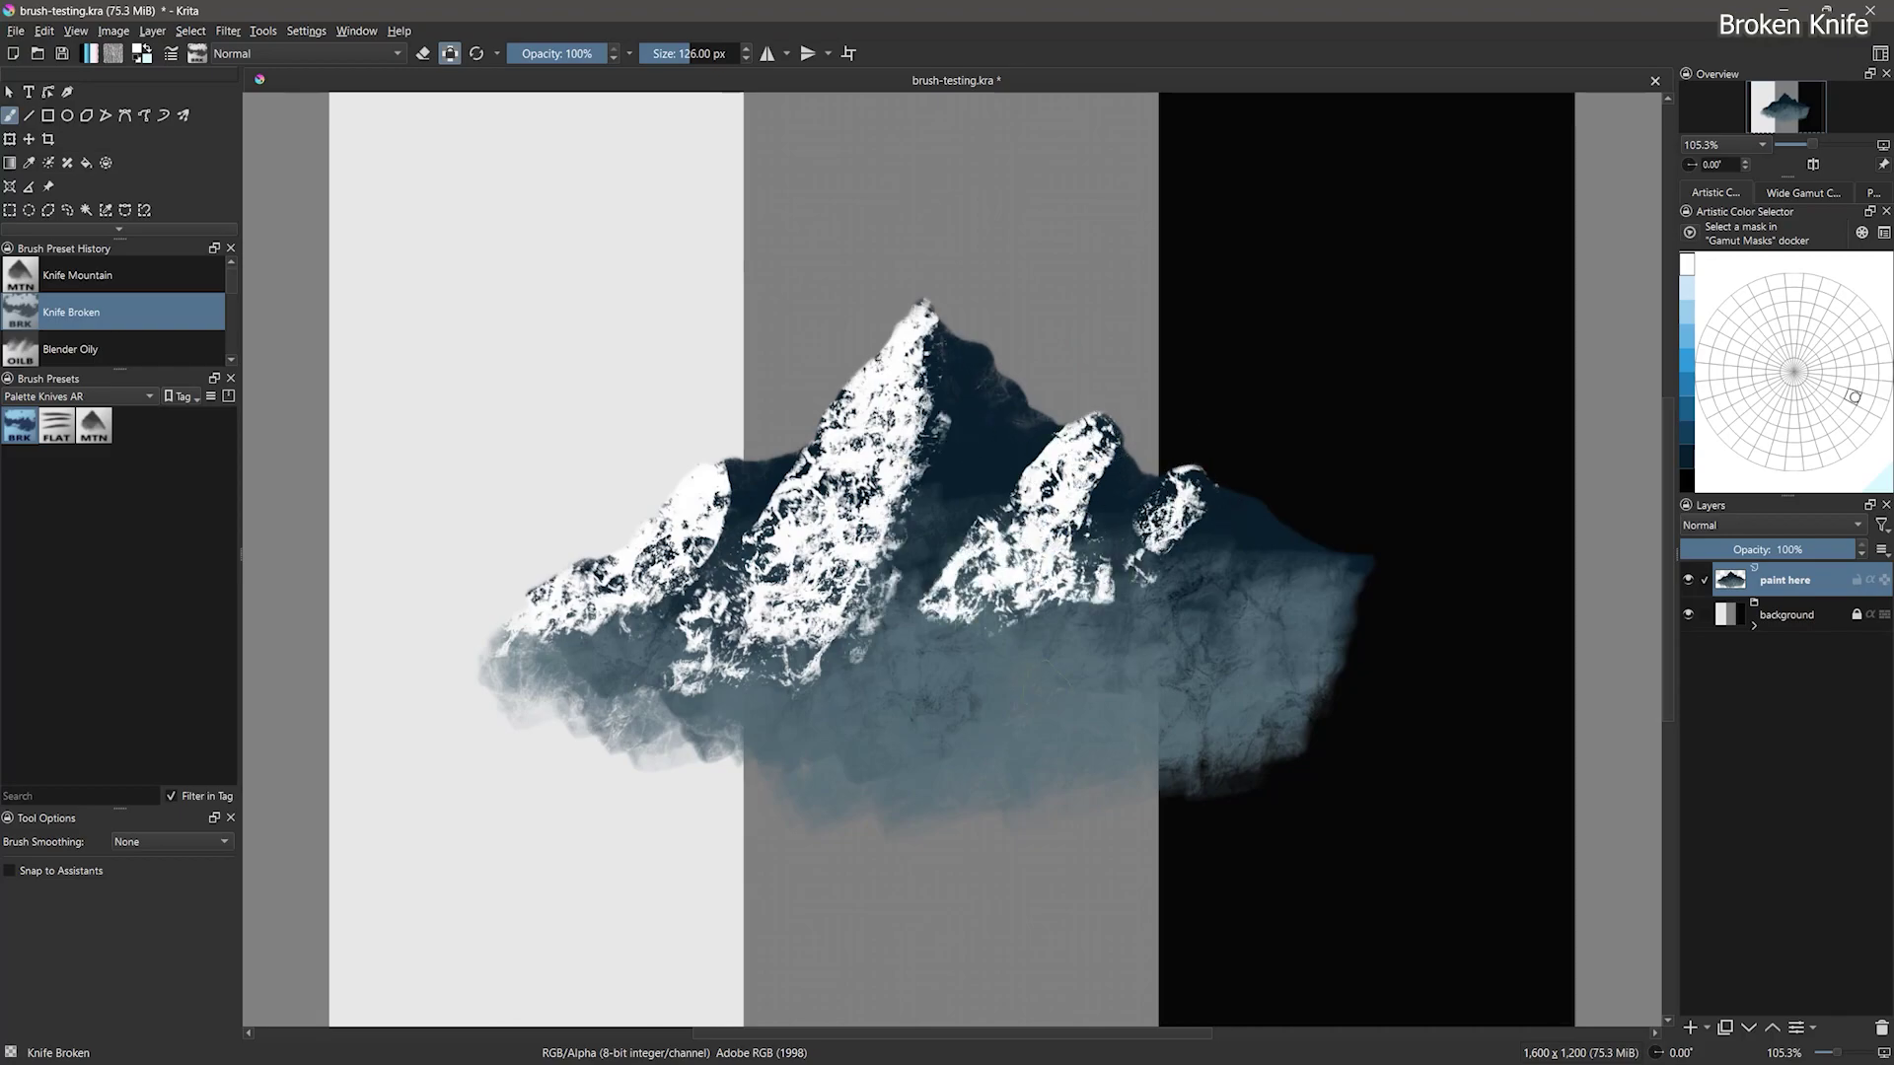
Step: Sample the gray-blue of the mountain's base and paint broken shaded snow on the right-facing slopes of all peaks
left_click(1128, 697, "ctrl")
left_click_drag(952, 343, 988, 459)
left_click_drag(988, 395, 1031, 483)
mouse_move(947, 336)
left_mouse_down()
mouse_move(977, 449)
mouse_move(955, 508)
left_mouse_up()
left_click_drag(971, 350, 1008, 459)
left_click_drag(745, 463, 784, 542)
left_click_drag(1119, 444, 1149, 537)
left_click_drag(1205, 479, 1233, 592)
left_click_drag(1253, 502, 1332, 597)
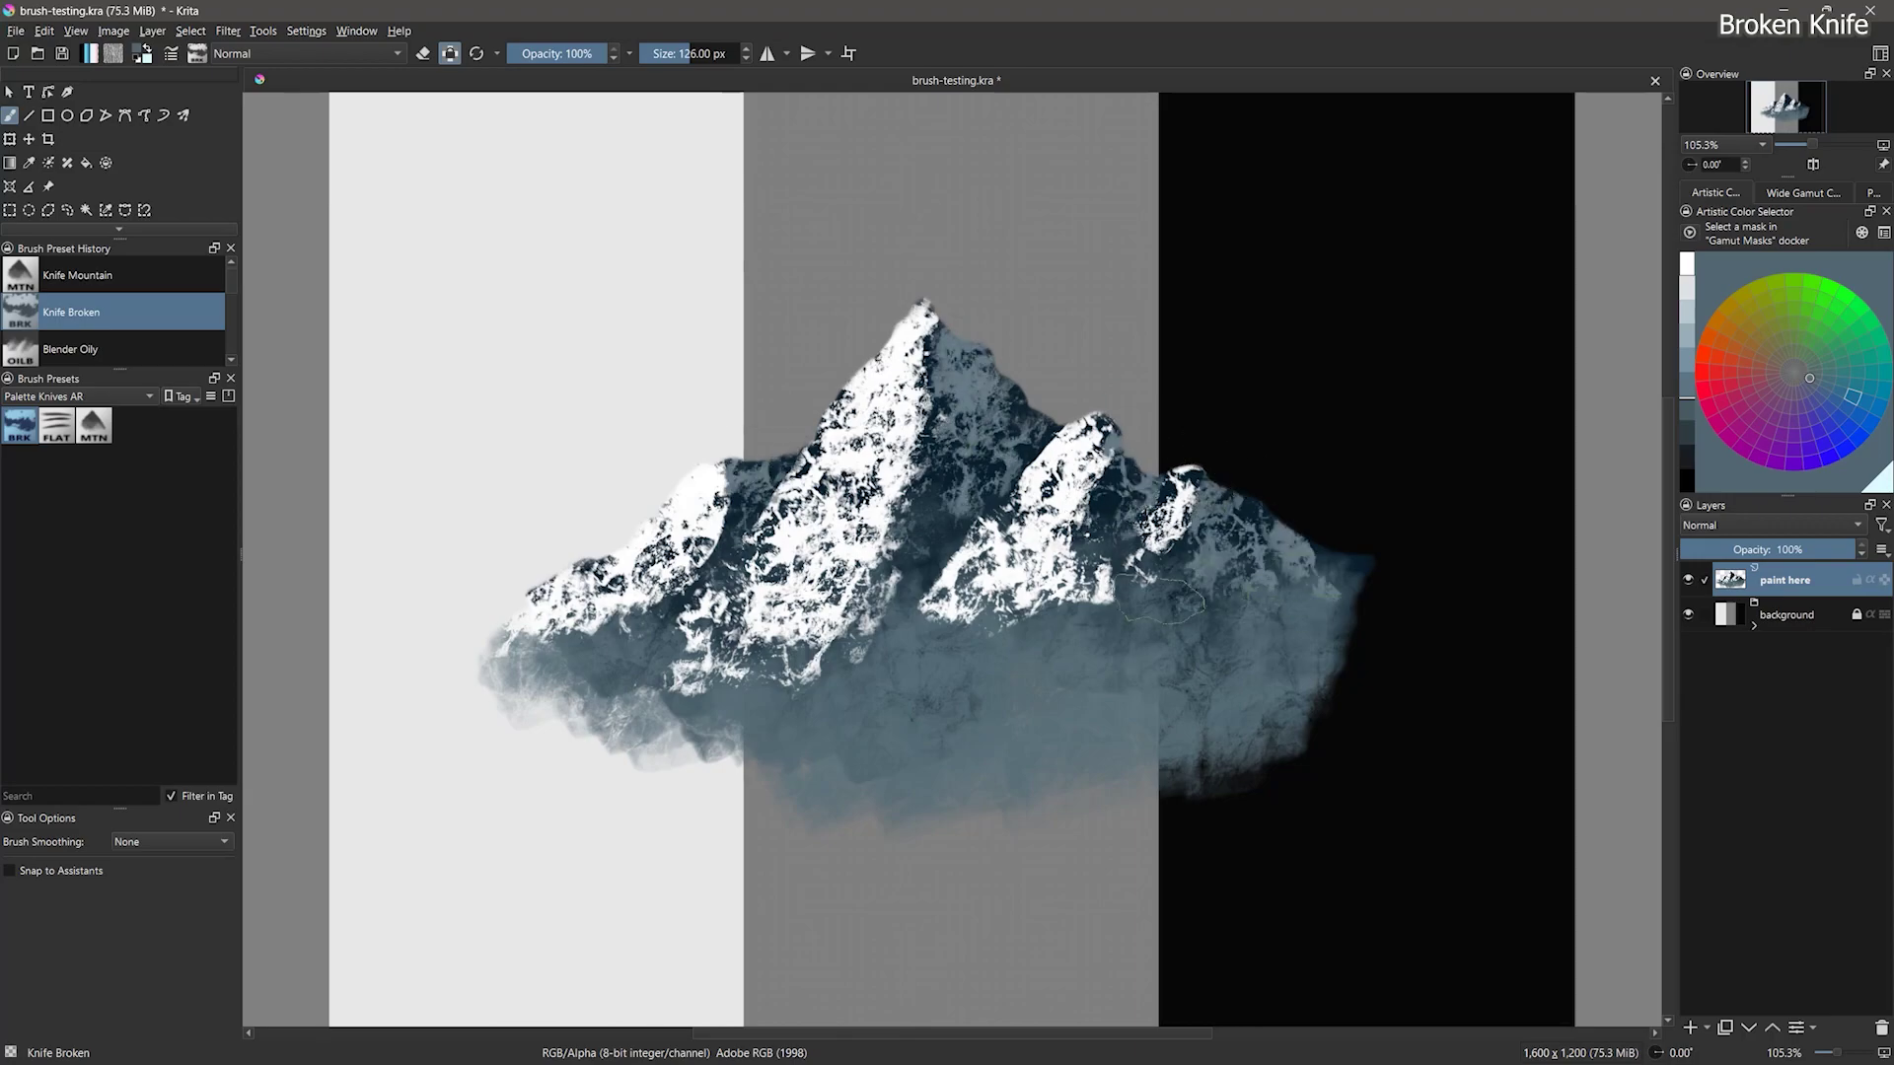
Step: Paint more broken knife strokes down the left-facing slopes of the main peak and the left peaks
left_click_drag(877, 483, 804, 646)
left_click_drag(730, 498, 676, 587)
left_click_drag(641, 557, 596, 626)
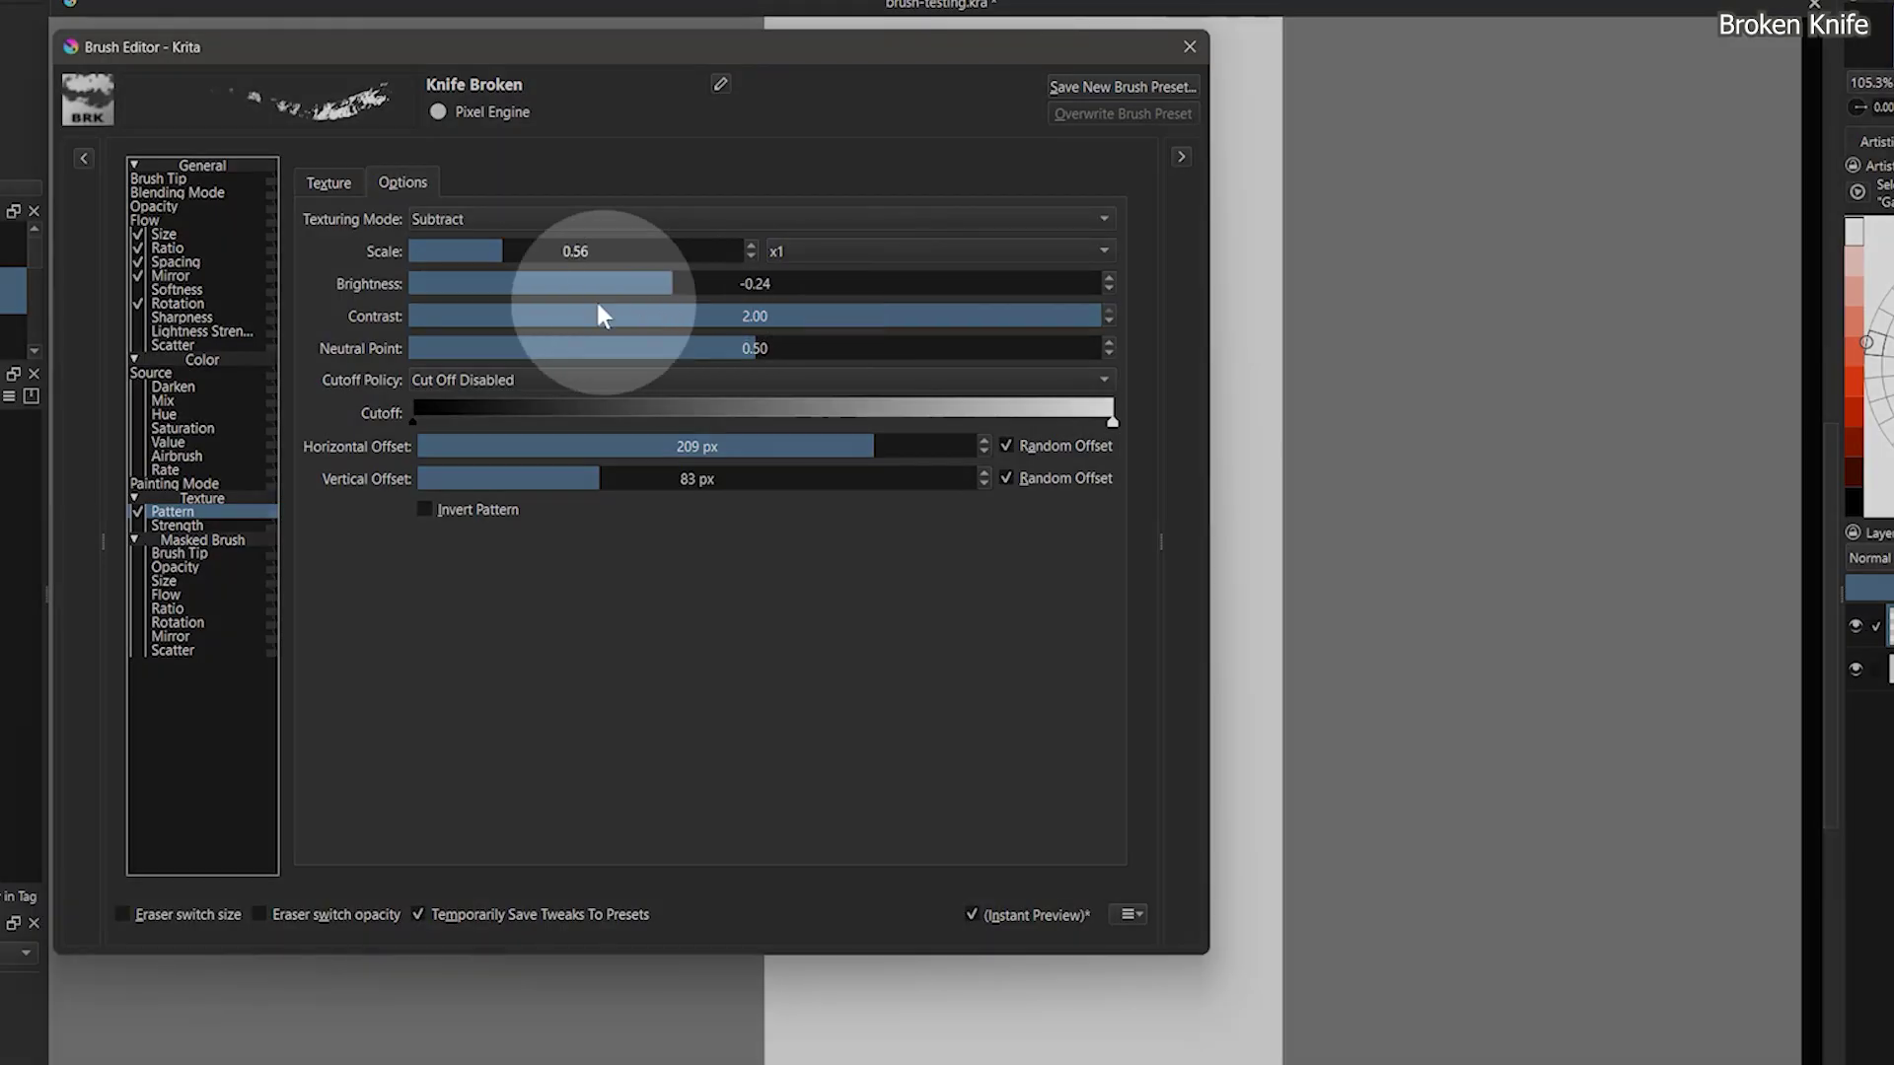
Step: Set the Knife Broken pattern contrast to 1.24 and paint white horizontal test strokes down the gray band to compare the texture
left_click_drag(1365, 192, 1756, 197)
left_click_drag(1292, 346, 1746, 365)
left_click_drag(1352, 493, 1746, 518)
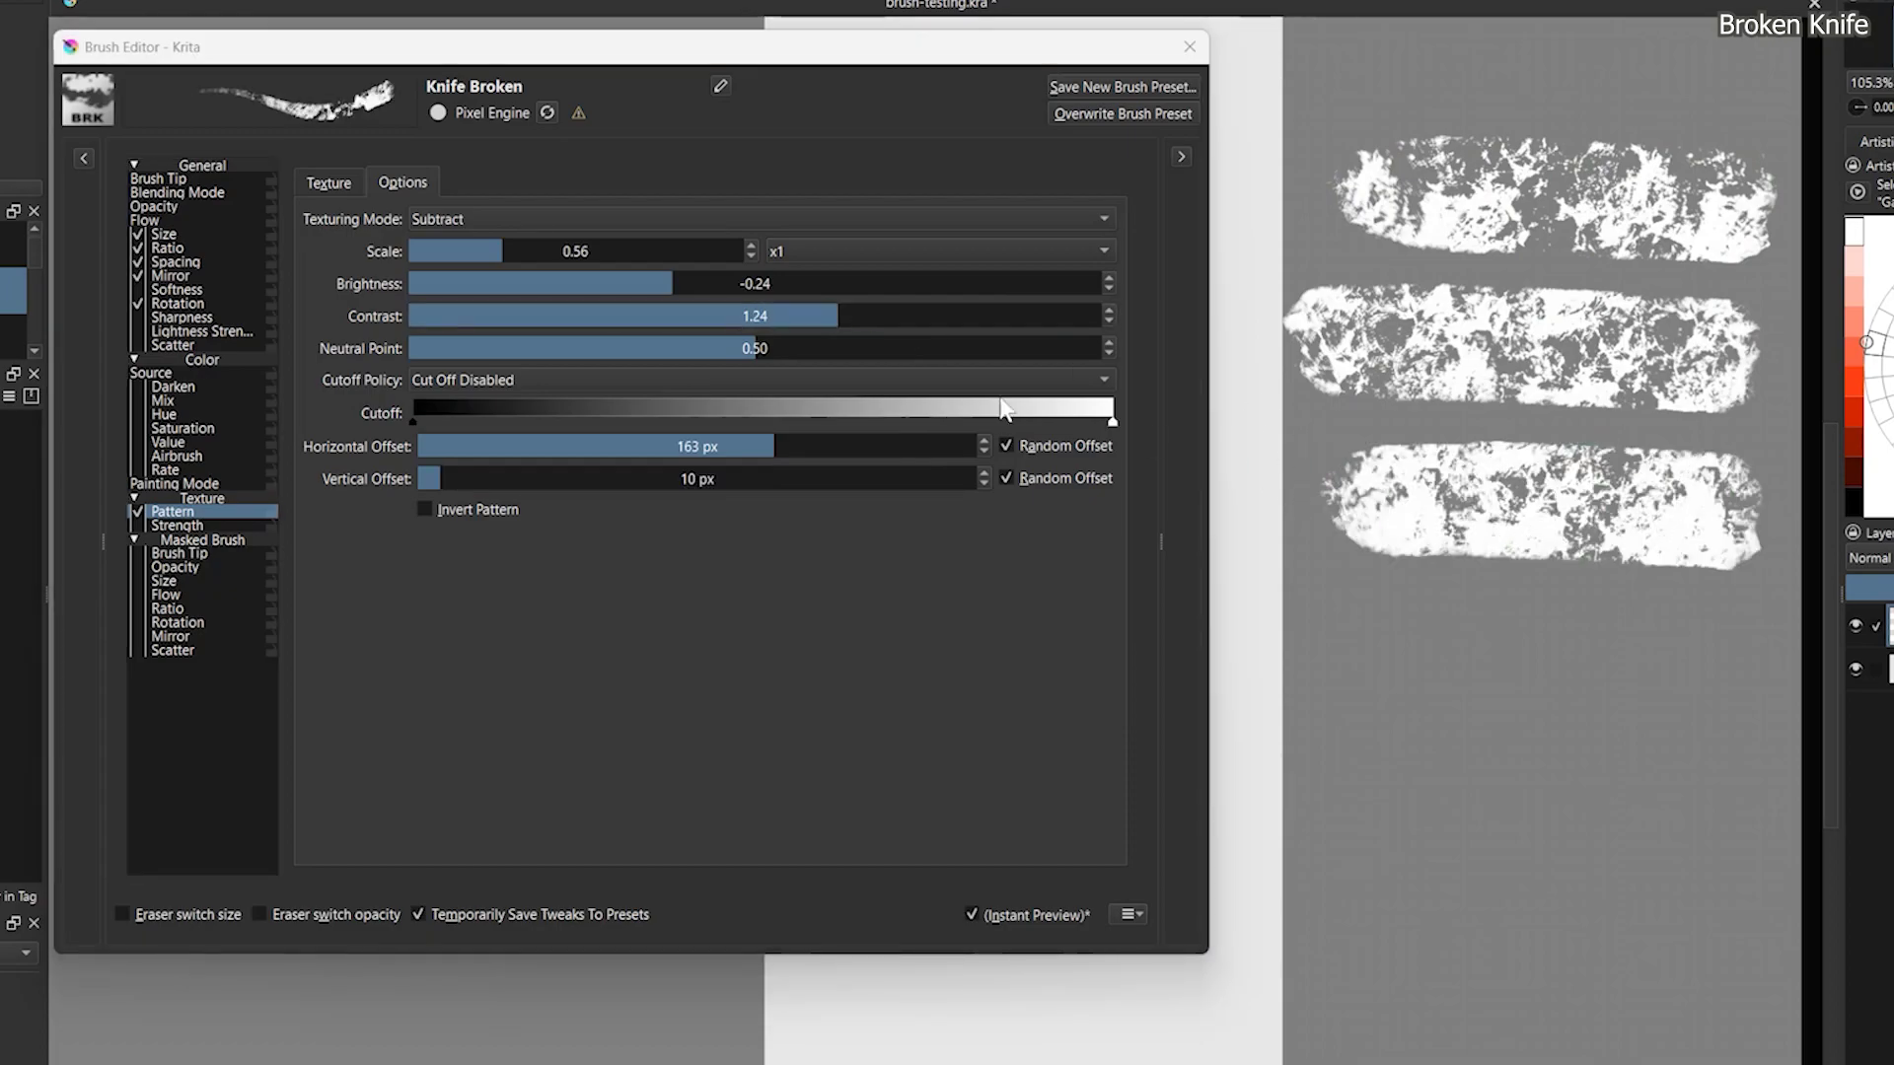
left_click_drag(1292, 631, 1726, 661)
left_click_drag(1312, 759, 1689, 814)
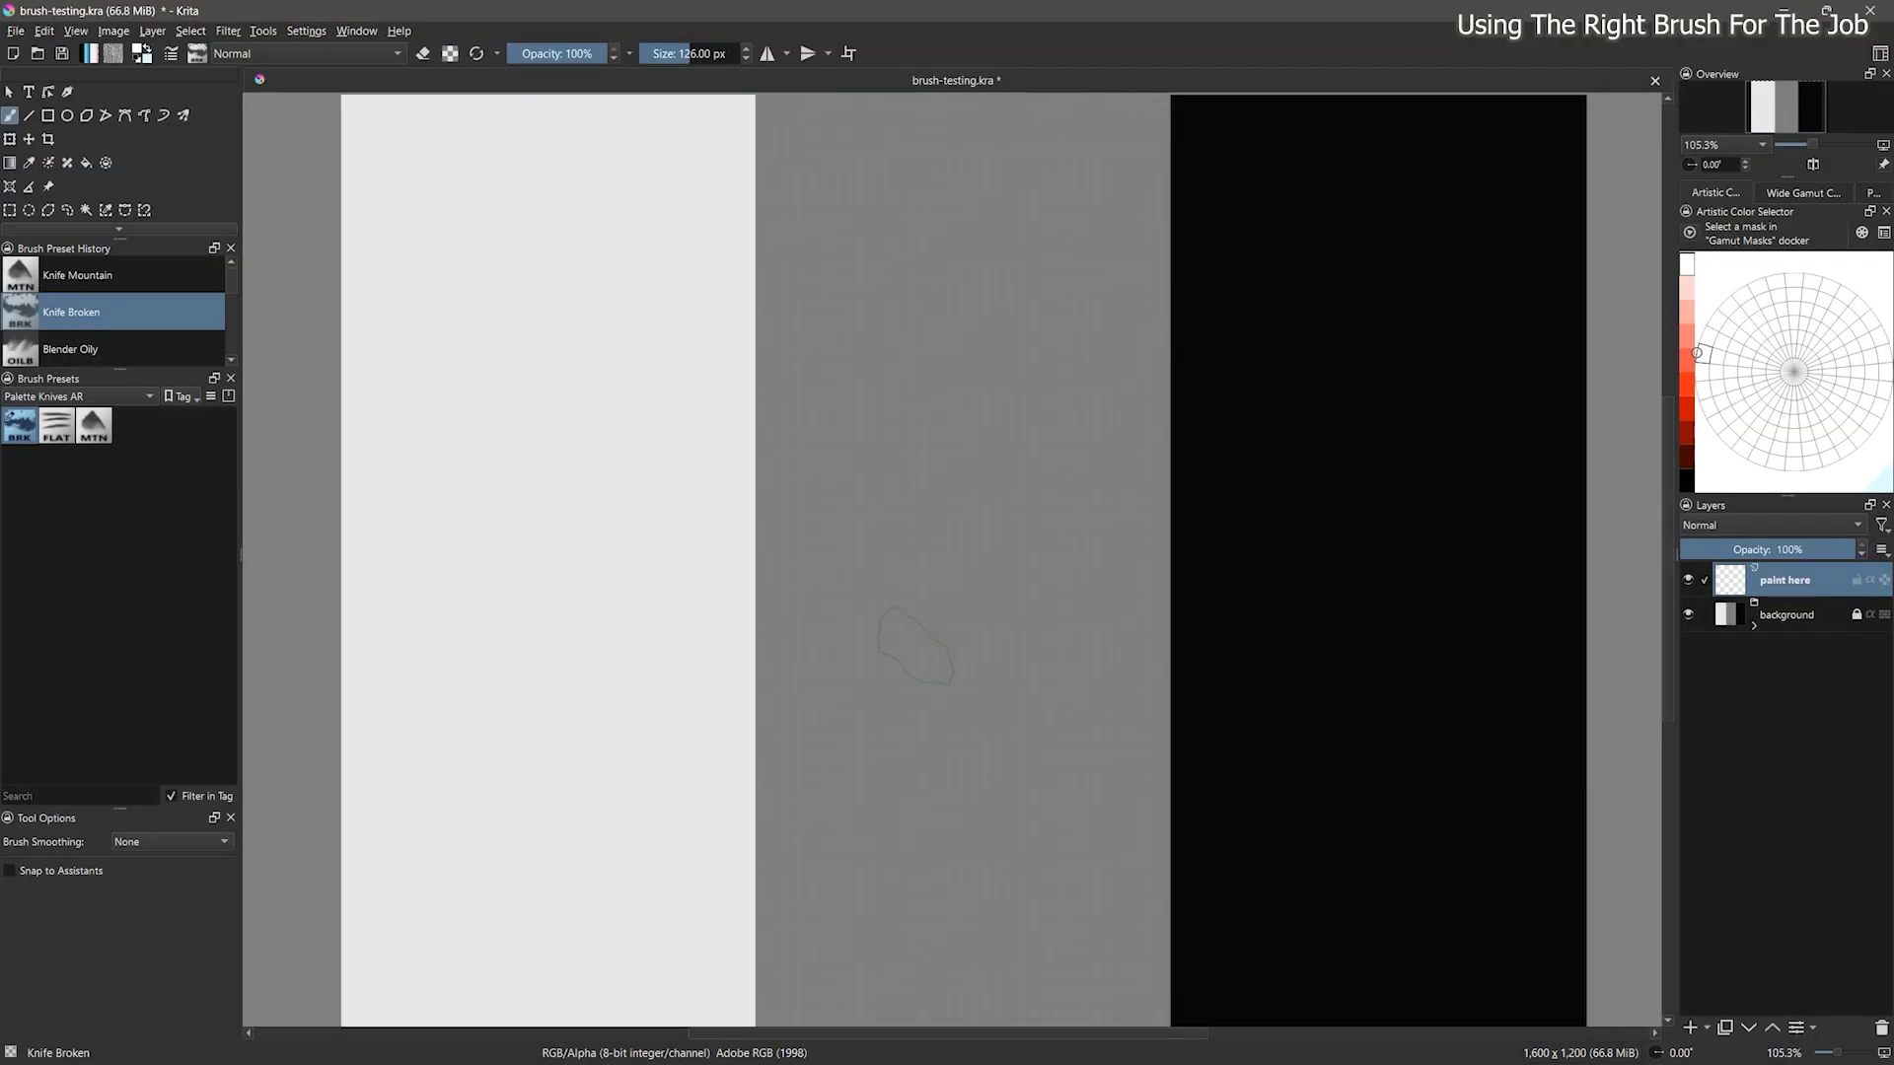
Step: Choose a dark green and paint a broken-textured tree shape on the gray band with Knife Broken
left_click(1690, 407)
left_click(1801, 326)
left_click(1688, 427)
mouse_move(871, 493)
left_mouse_down()
mouse_move(838, 345)
mouse_move(907, 395)
mouse_move(803, 454)
mouse_move(908, 395)
mouse_move(887, 473)
mouse_move(863, 463)
mouse_move(952, 533)
left_mouse_up()
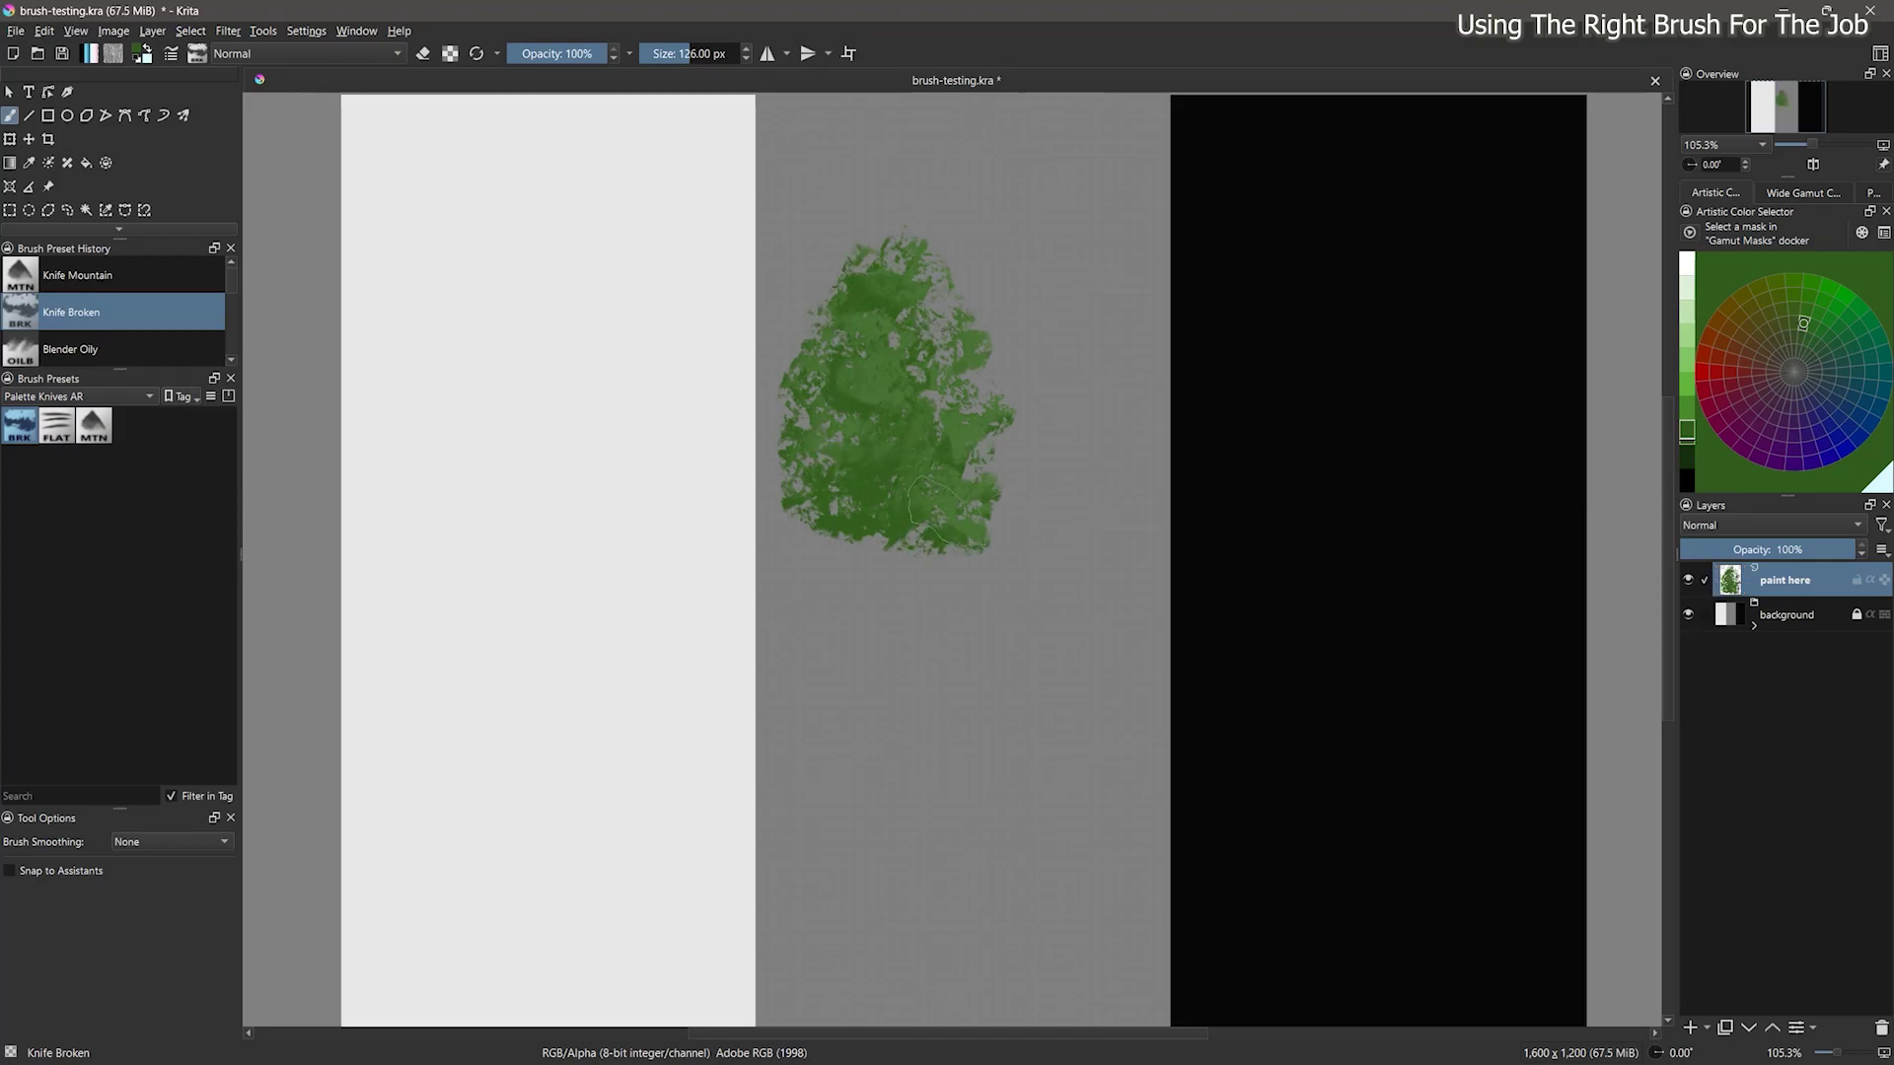
Step: Paint a smaller green bush of crossing strokes beside the tree on the gray band using the Knife Flat preset
left_click(60, 426)
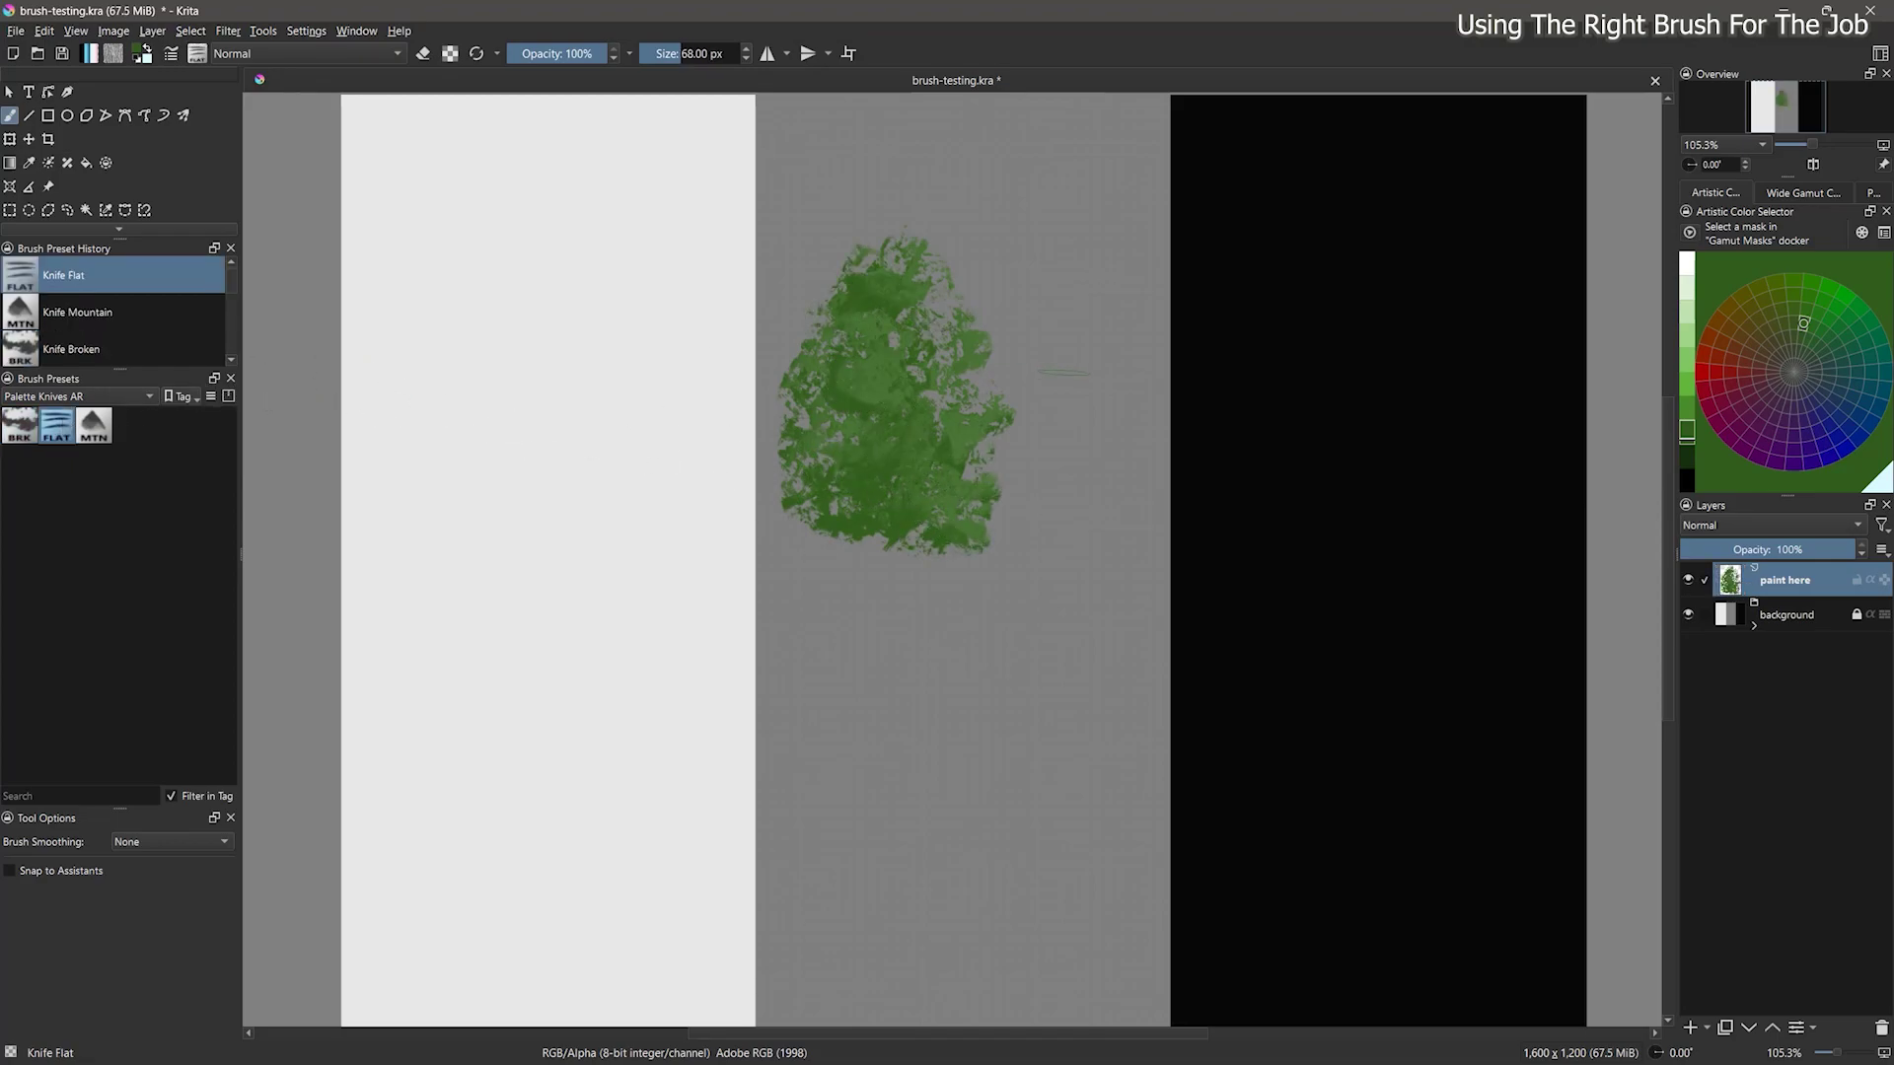
mouse_move(1097, 544)
left_mouse_down()
mouse_move(1109, 353)
mouse_move(1124, 350)
left_mouse_up()
left_click_drag(1134, 548, 1140, 405)
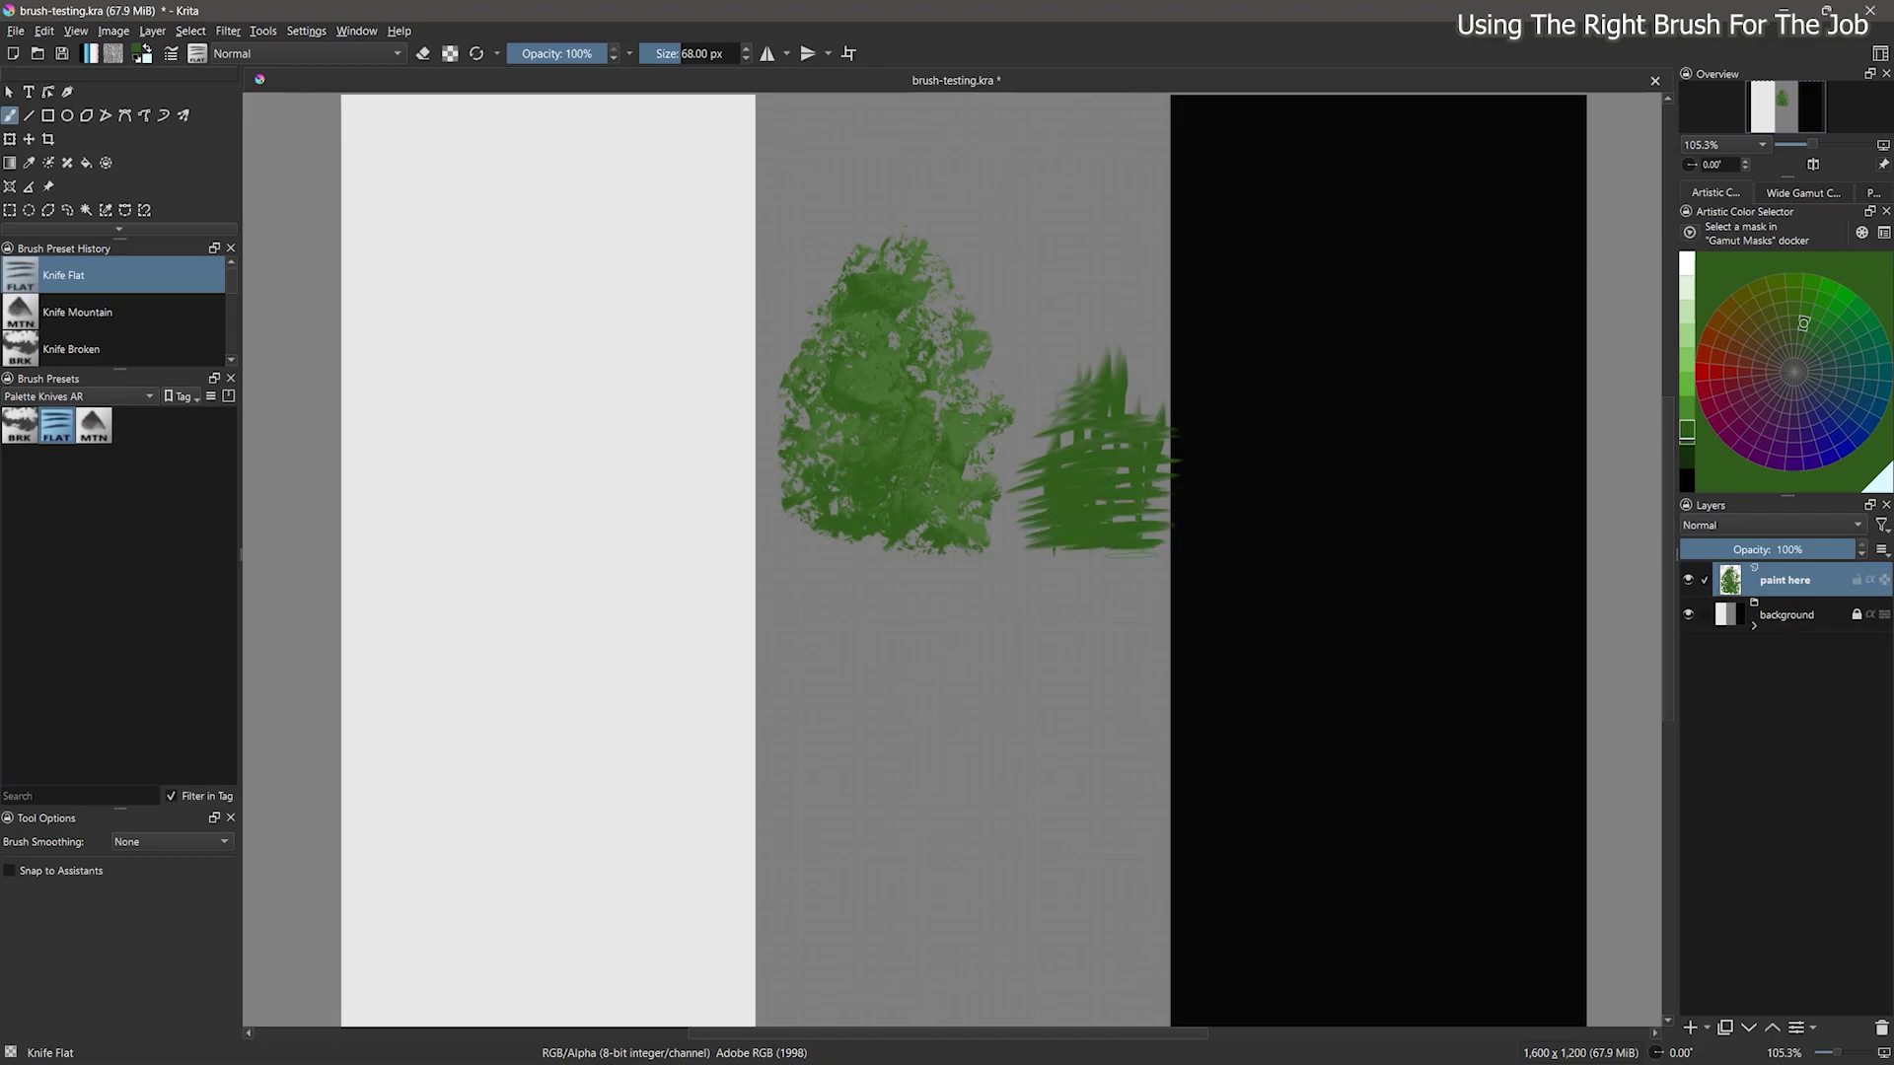
Step: Show the Rendering AR presets and paint two green foliage clumps on the white band, one with Variable Shape and one with Sponge
left_click(79, 395)
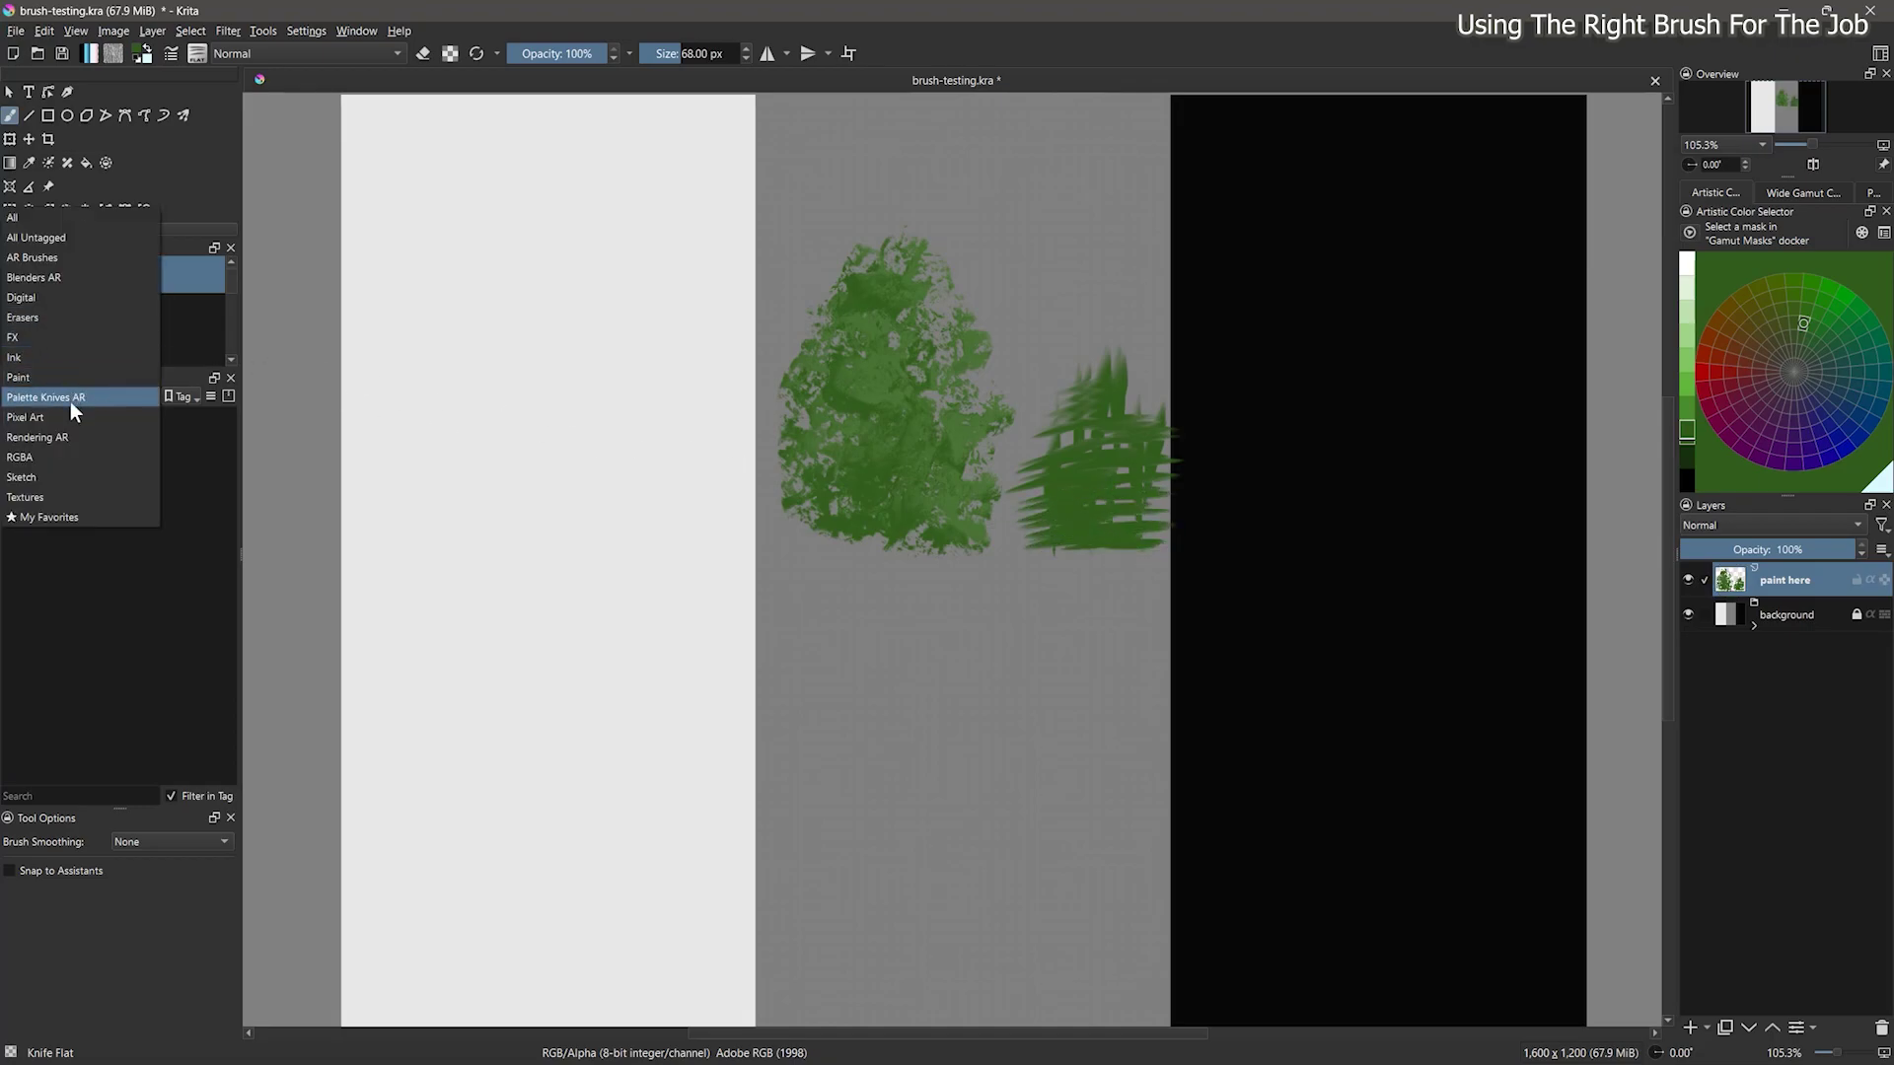
left_click(77, 395)
left_click(19, 500)
mouse_move(670, 340)
left_mouse_down()
mouse_move(634, 415)
mouse_move(666, 399)
mouse_move(631, 296)
mouse_move(651, 439)
left_mouse_up()
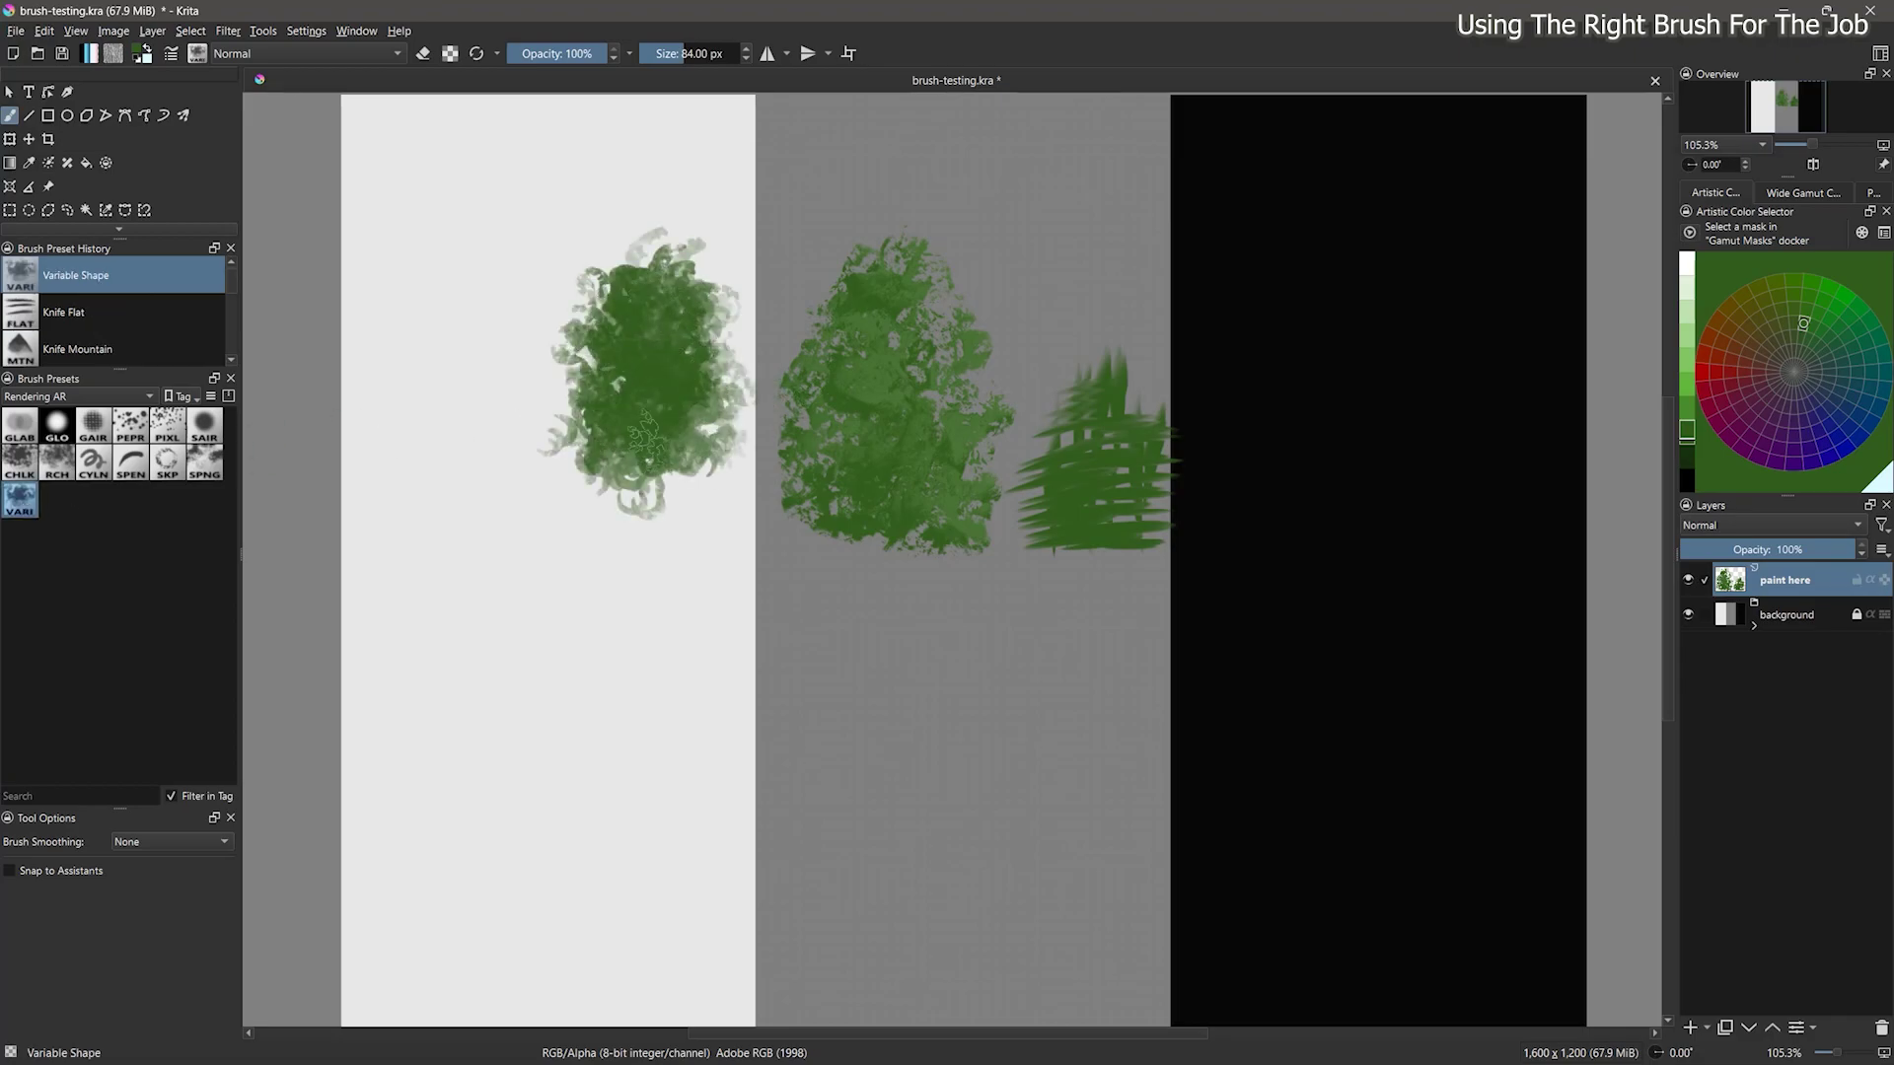
left_click(205, 462)
mouse_move(447, 345)
left_mouse_down()
mouse_move(455, 321)
mouse_move(474, 453)
left_mouse_up()
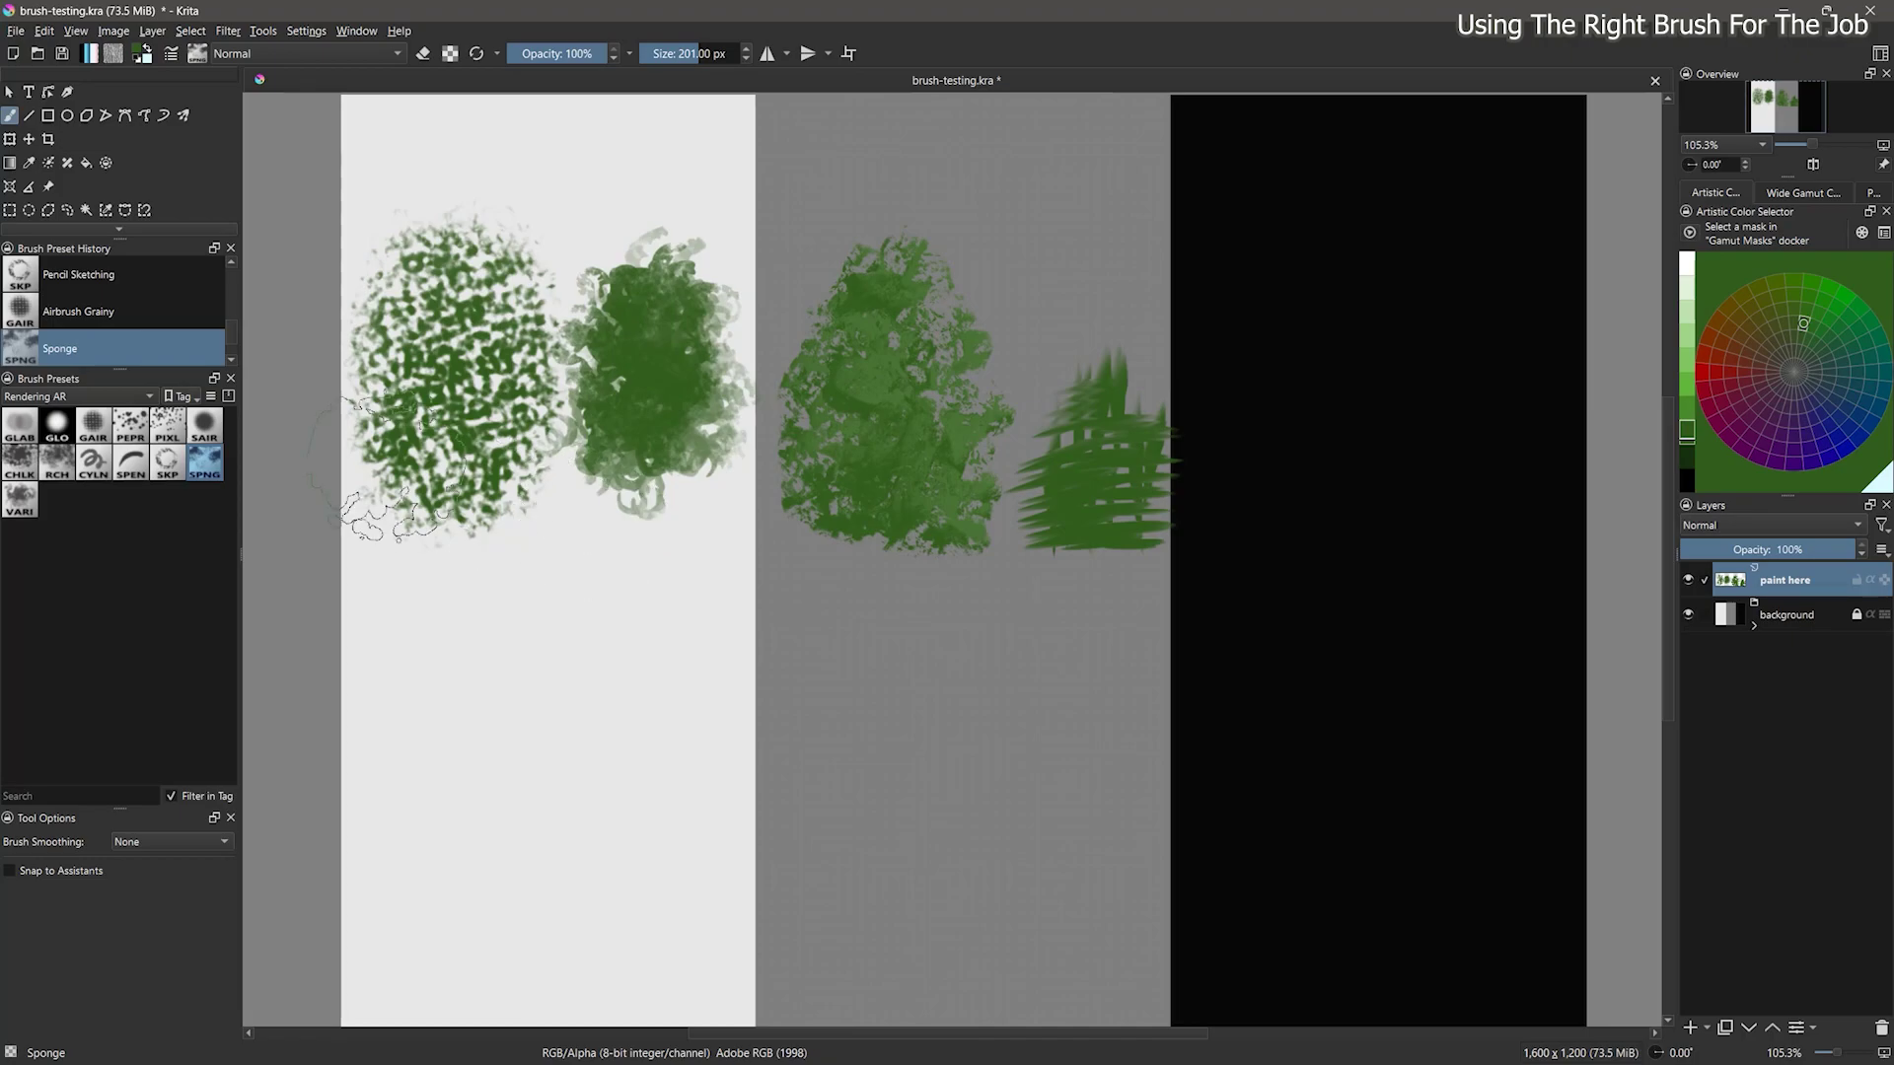
Step: Paint a small green leafy clump with Airbrush Soft and a larger foliage mass with Chalk on the black band
left_click(204, 426)
mouse_move(1278, 340)
left_mouse_down()
mouse_move(1297, 330)
mouse_move(1262, 466)
mouse_move(1314, 479)
left_mouse_up()
left_click(56, 463)
left_click(20, 463)
mouse_move(1363, 394)
left_mouse_down()
mouse_move(1422, 440)
mouse_move(1408, 300)
mouse_move(1466, 428)
mouse_move(1361, 287)
mouse_move(1486, 513)
left_mouse_up()
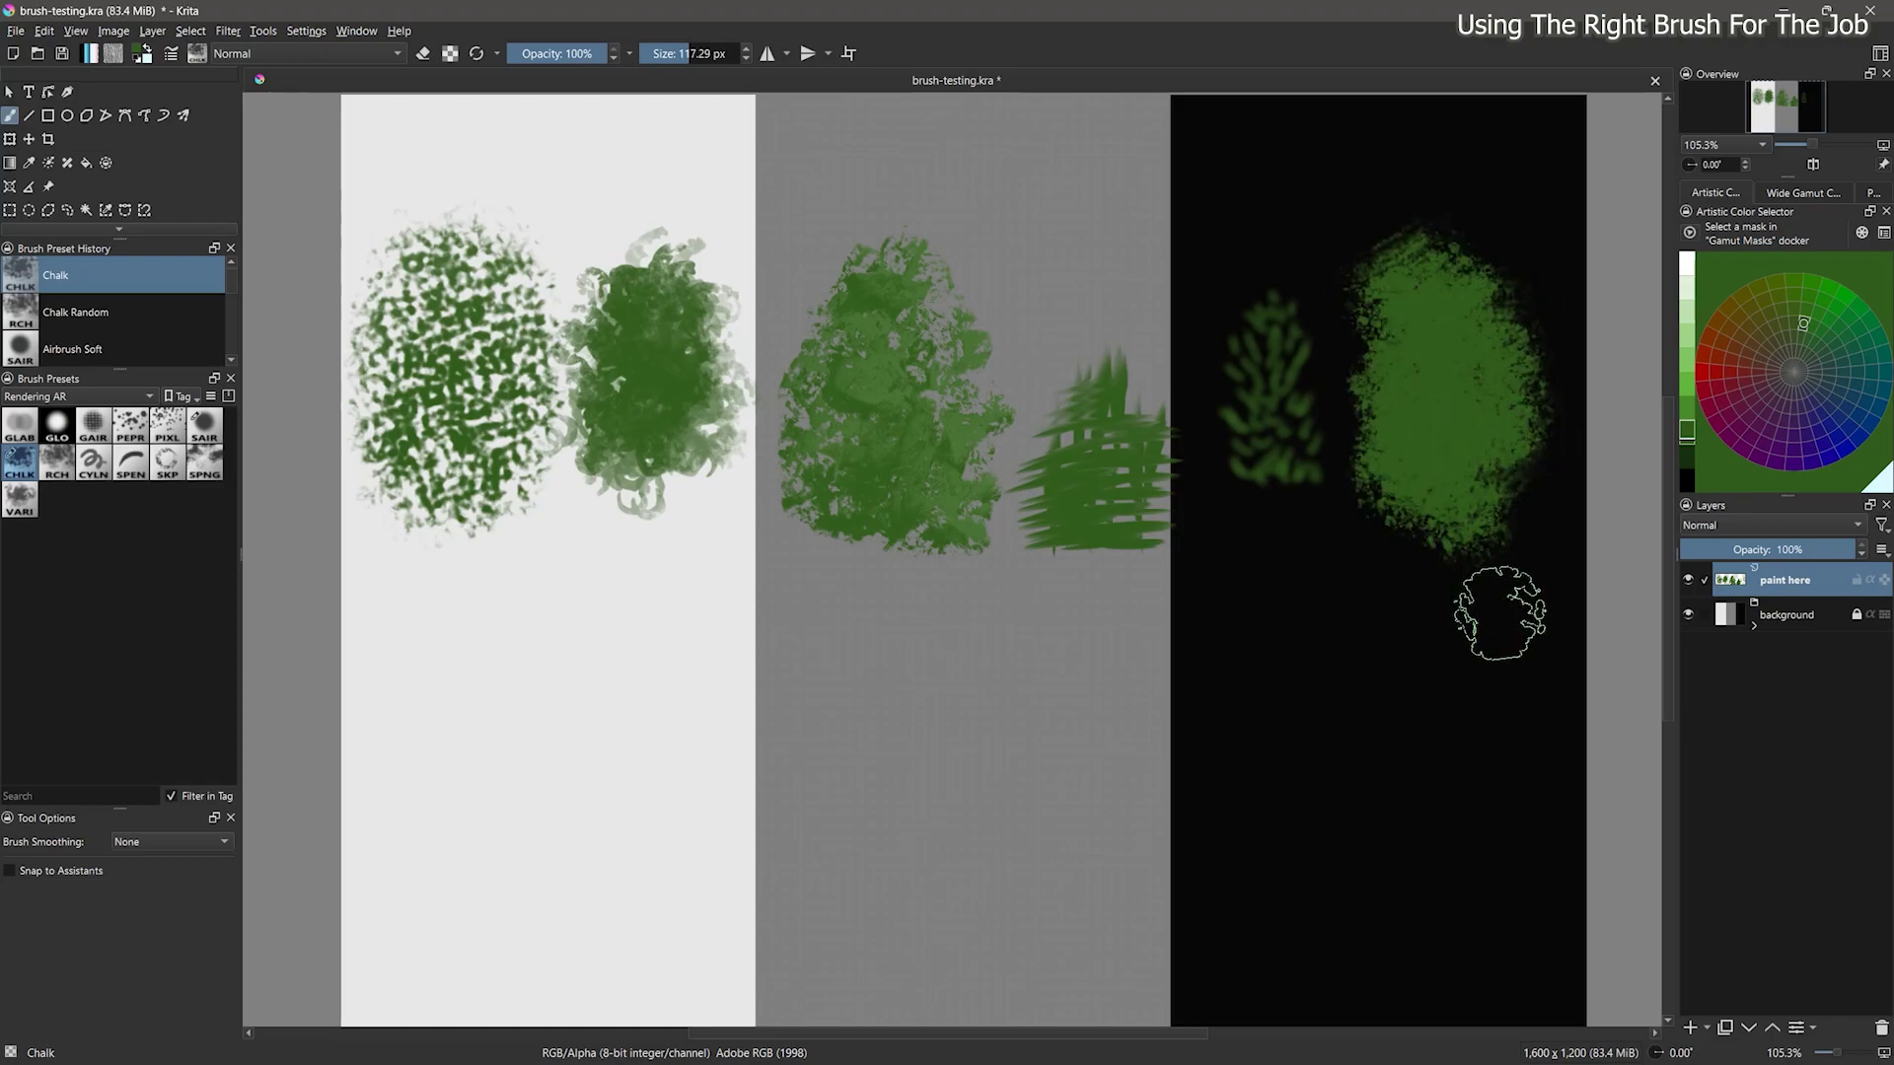